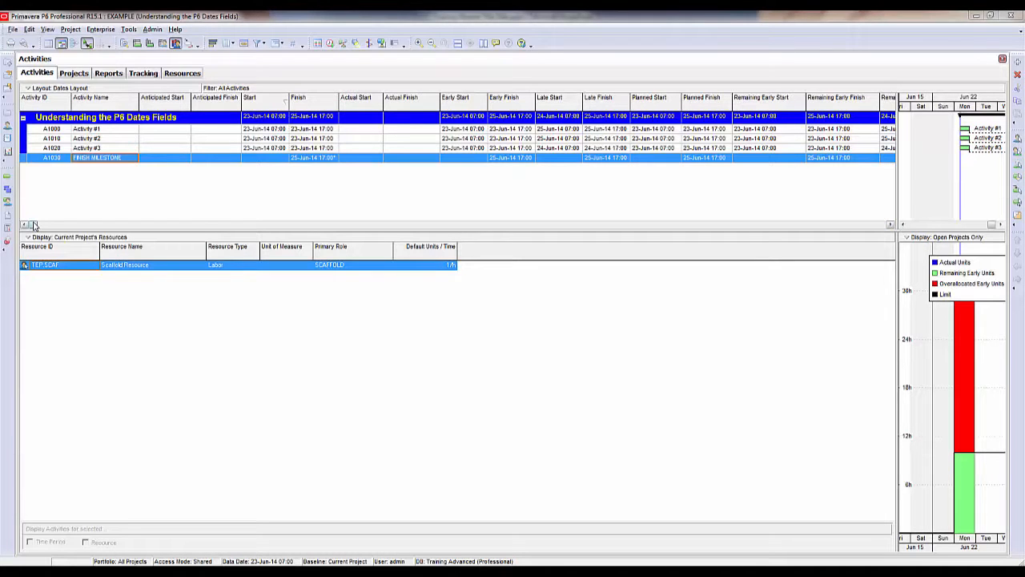
- Review the date columns in the activity table and show the hint help definitions for Early Start and Early Finish
left_click_drag(34, 226, 667, 228)
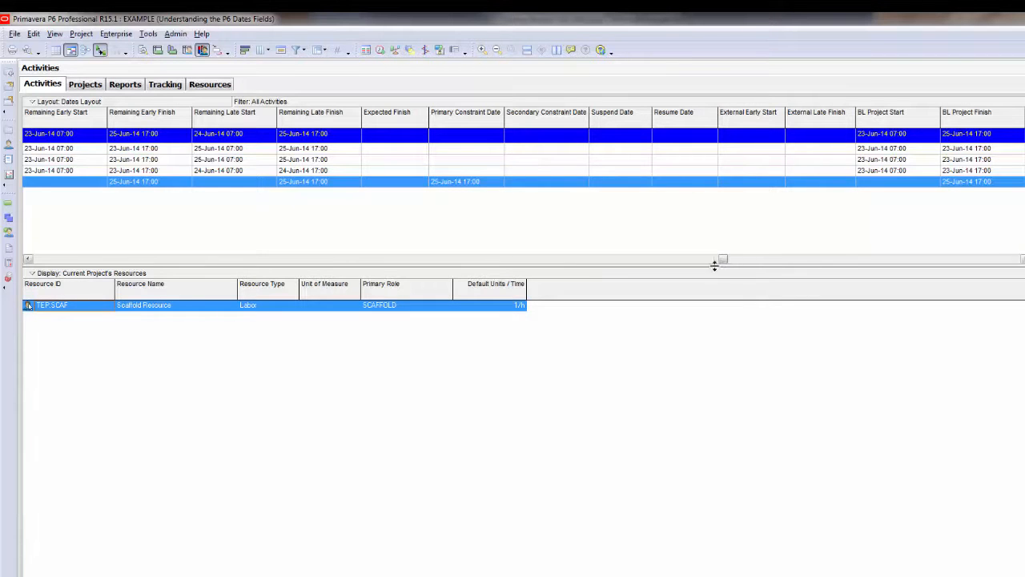
left_click_drag(723, 260, 849, 262)
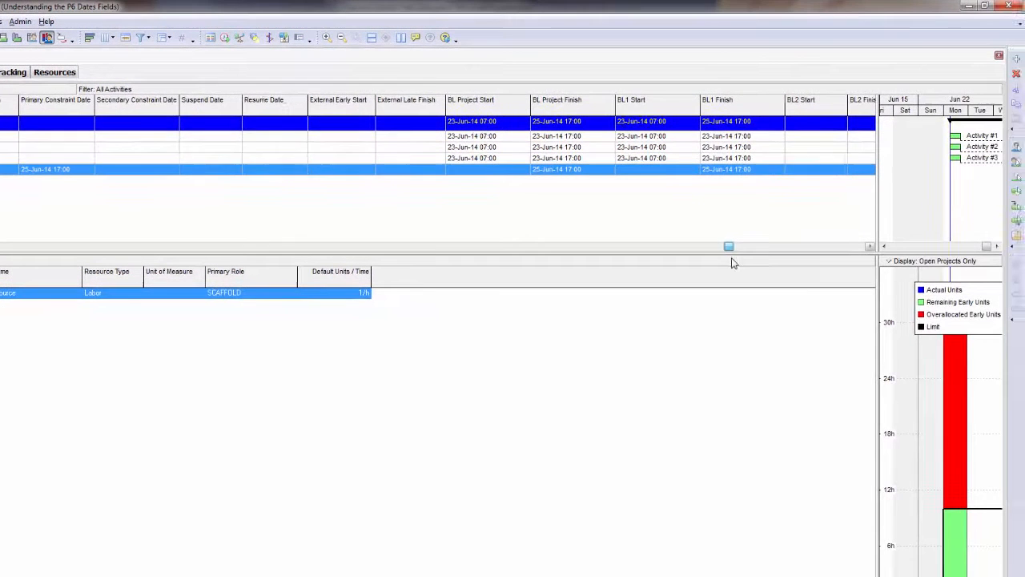
left_click_drag(731, 263, 861, 251)
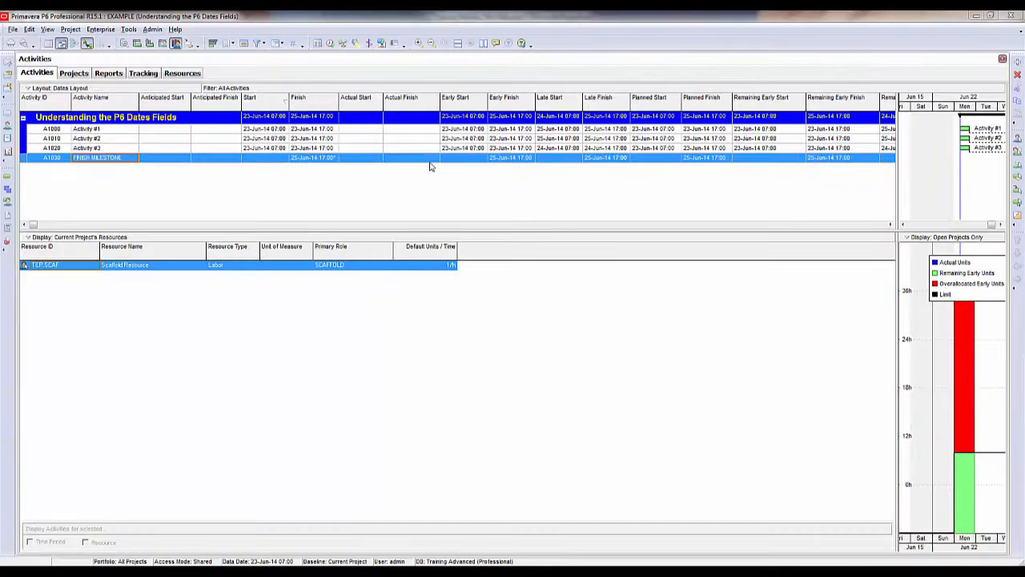
left_click(496, 44)
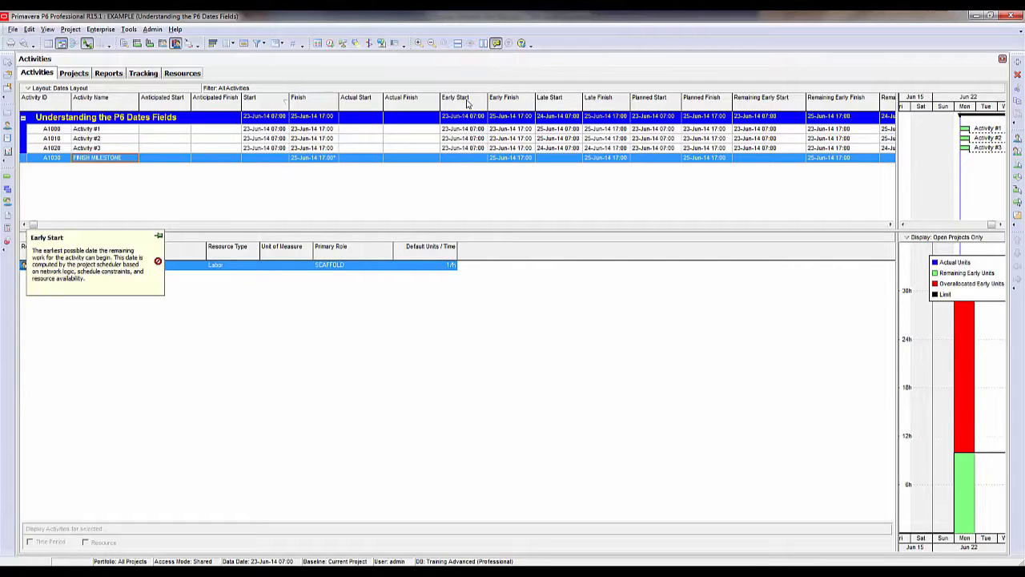
mouse_move(517, 108)
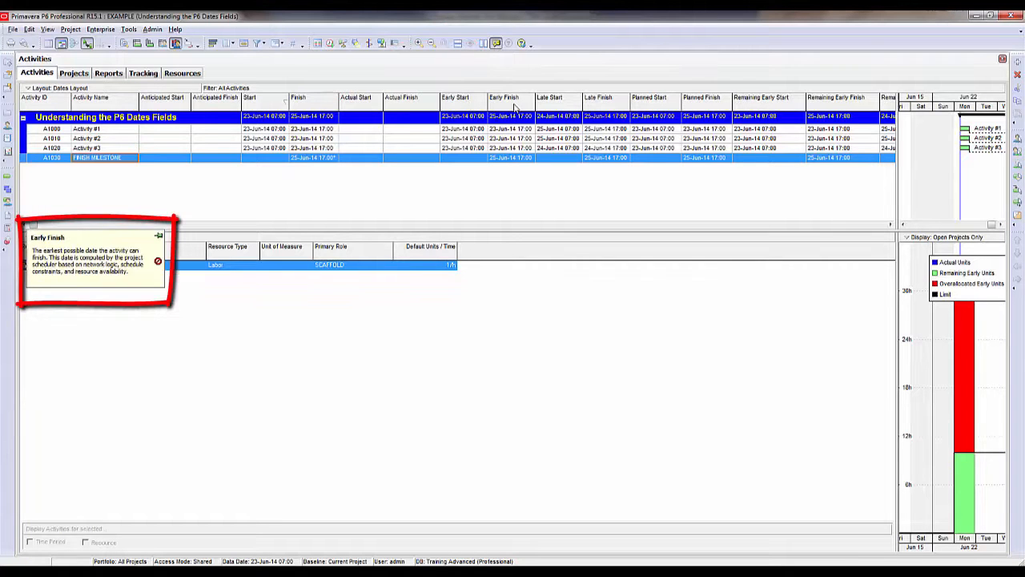
mouse_move(548, 106)
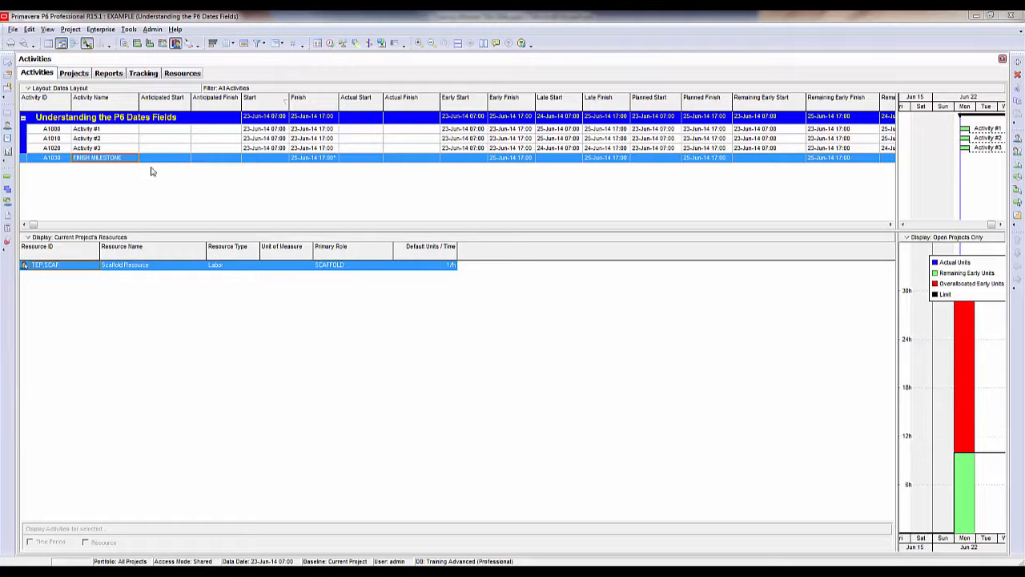
- In the projects view, set the EXAMPLE project's anticipated start to 03-May-16 00:00 and anticipated finish to 17-May-16 00:00
left_click(7, 114)
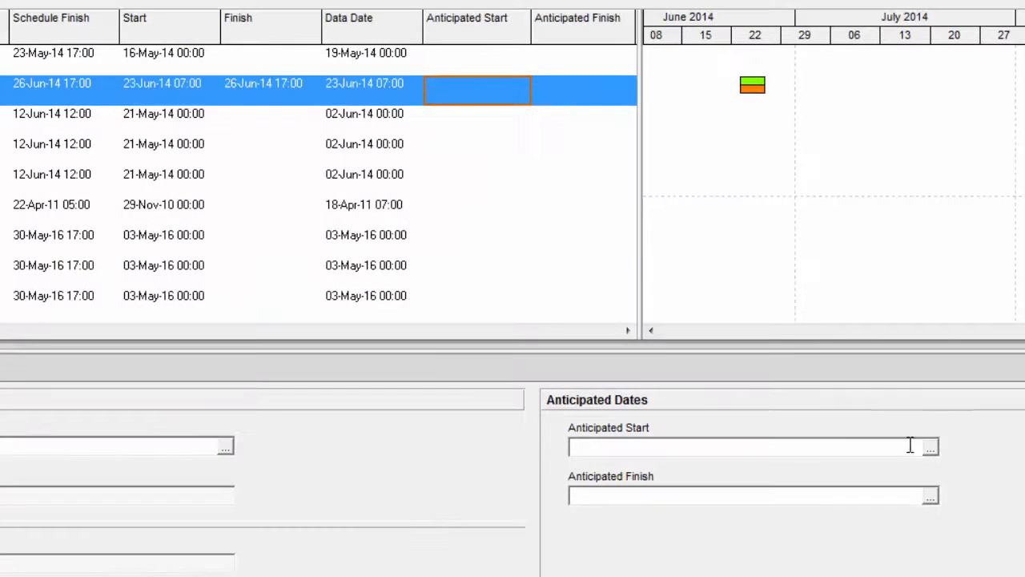
left_click(930, 447)
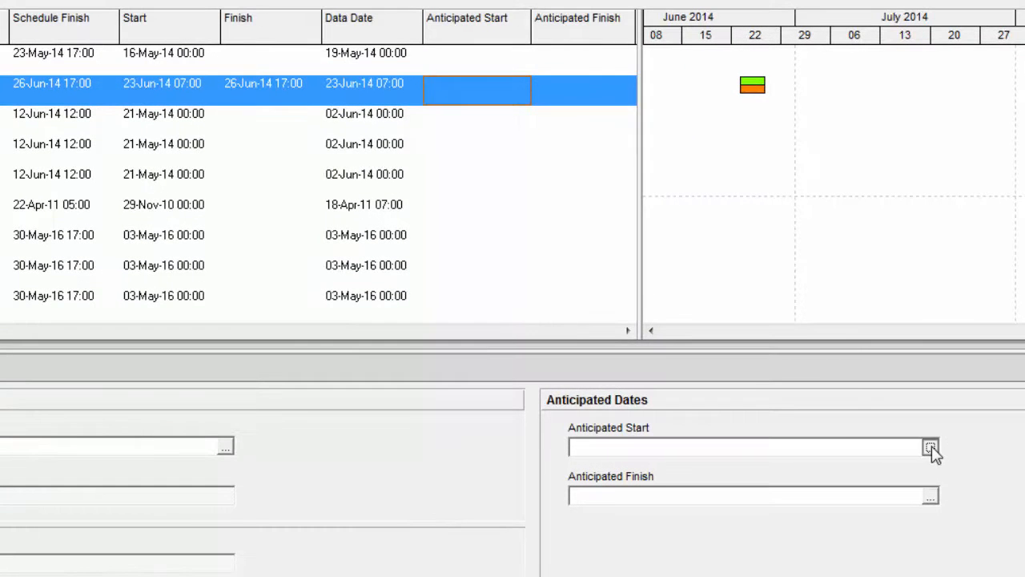
left_click(683, 183)
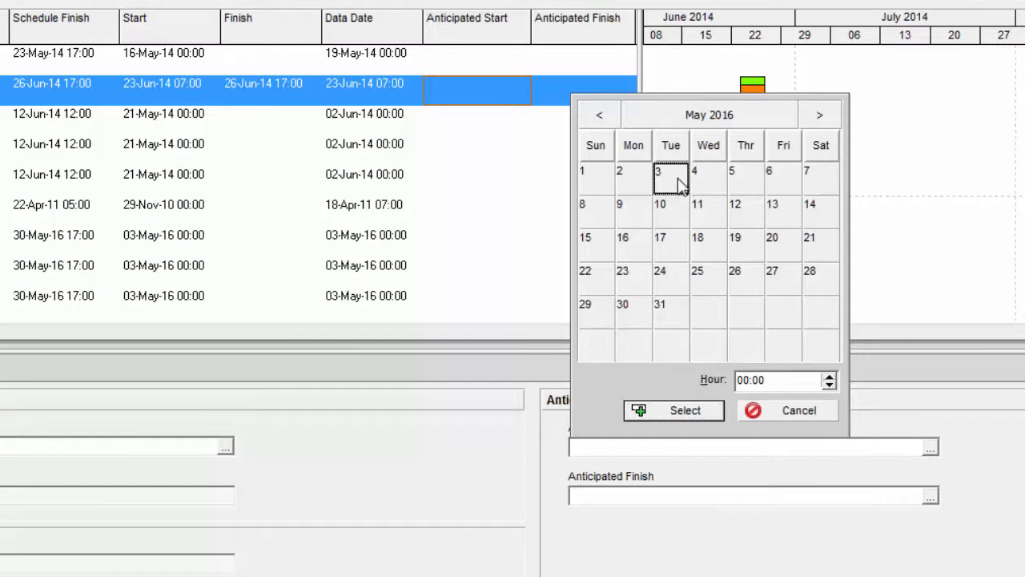
left_click(660, 412)
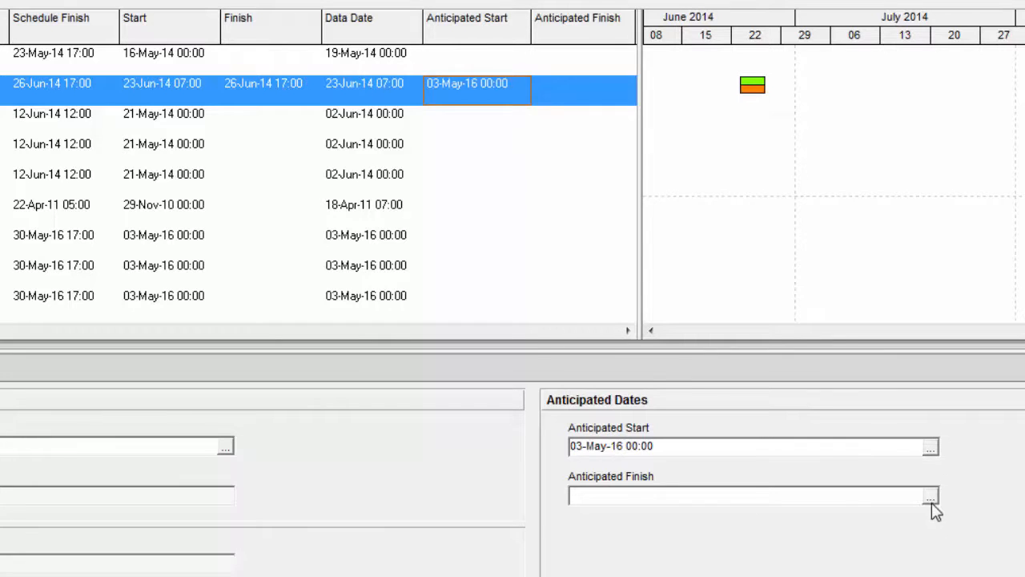
left_click(931, 498)
left_click(661, 289)
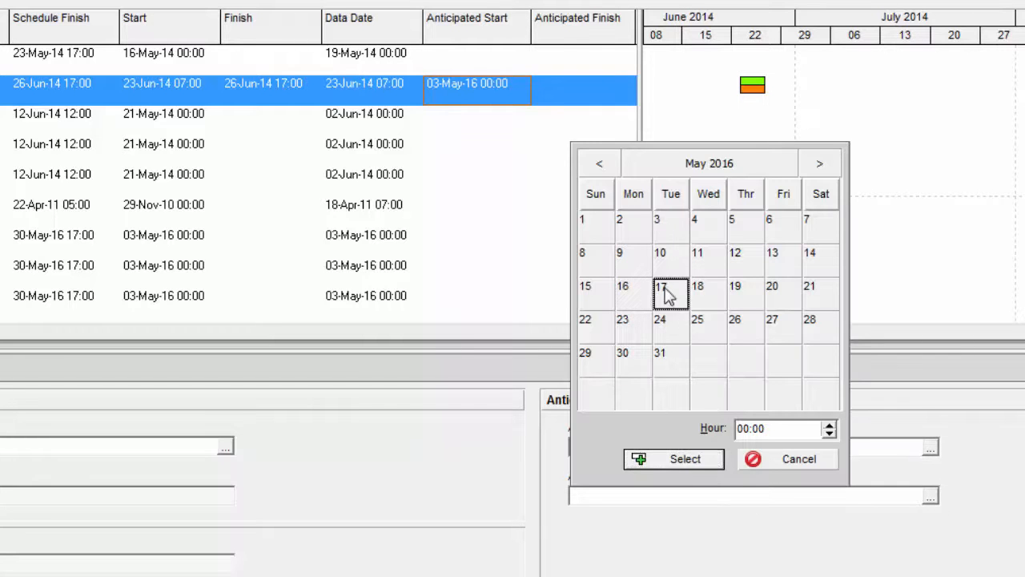
left_click(677, 459)
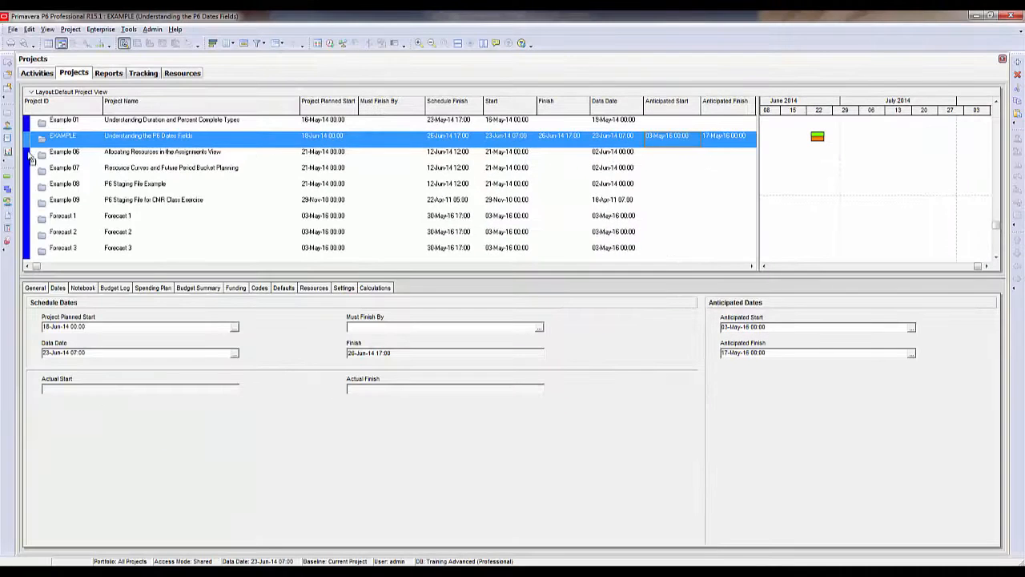
left_click(7, 181)
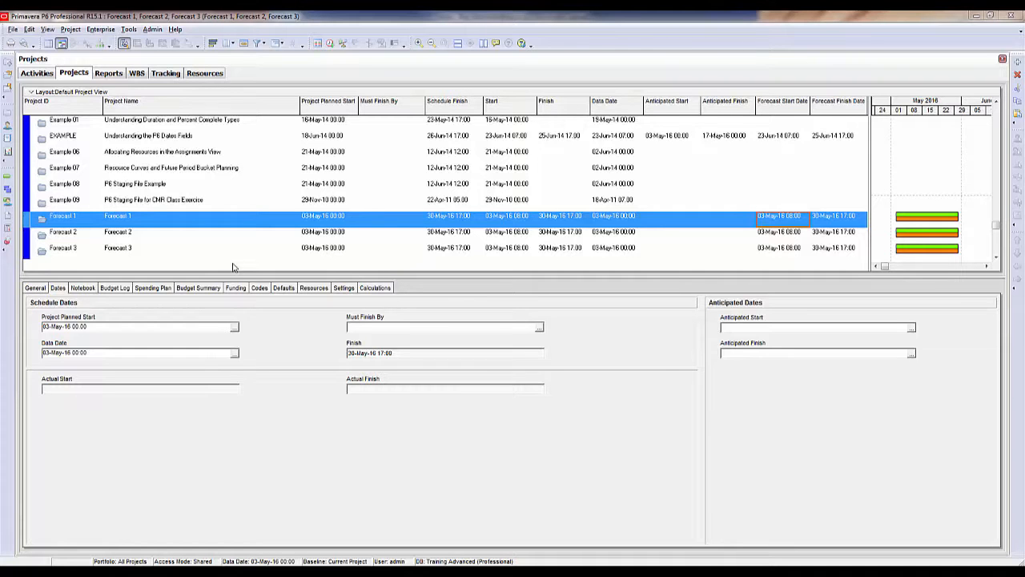
- Set the user preferences for resource analysis to display time-distributed Remaining Early data using forecast dates
left_click(29, 29)
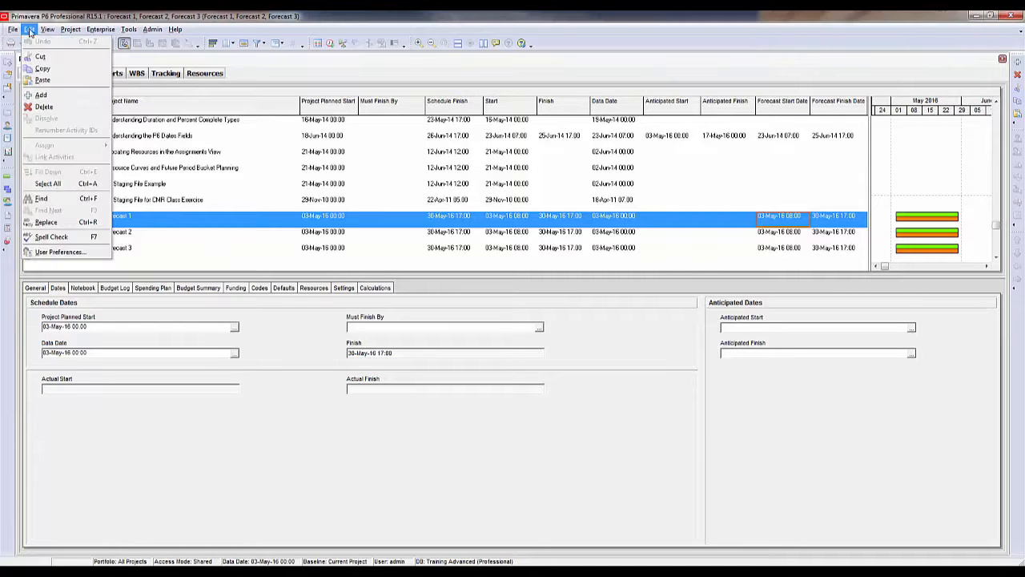
left_click(61, 253)
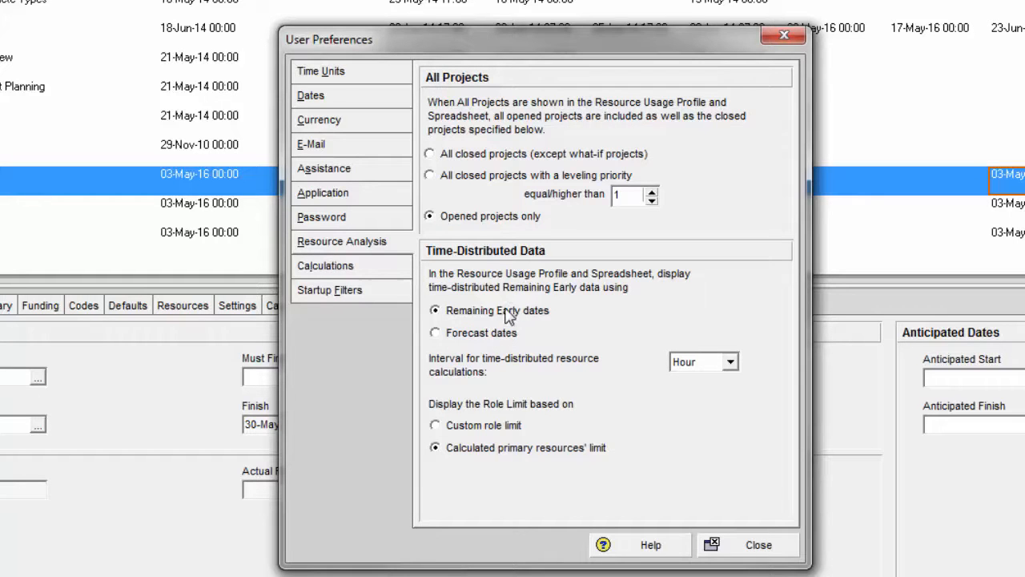
left_click(437, 333)
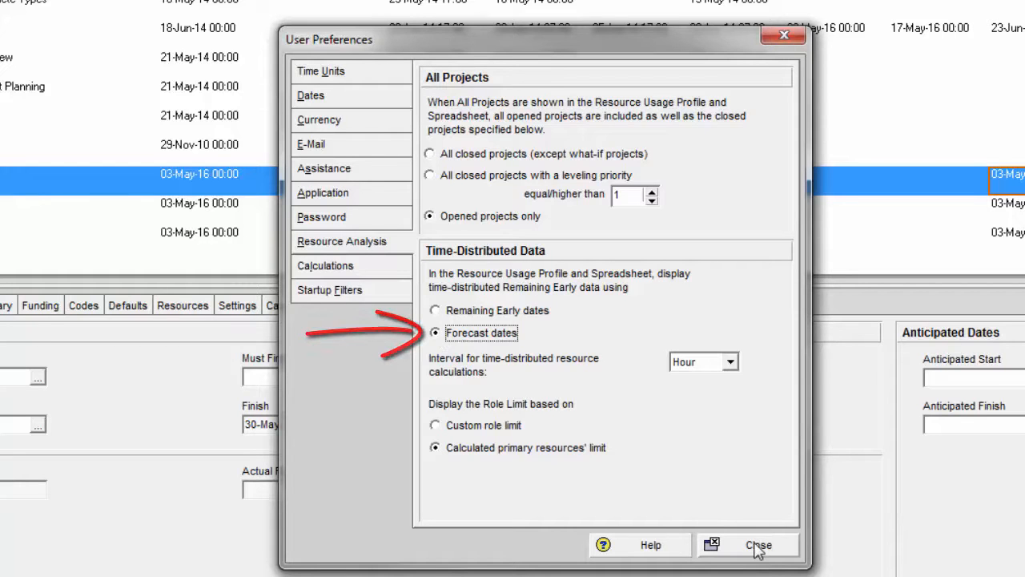
left_click(756, 546)
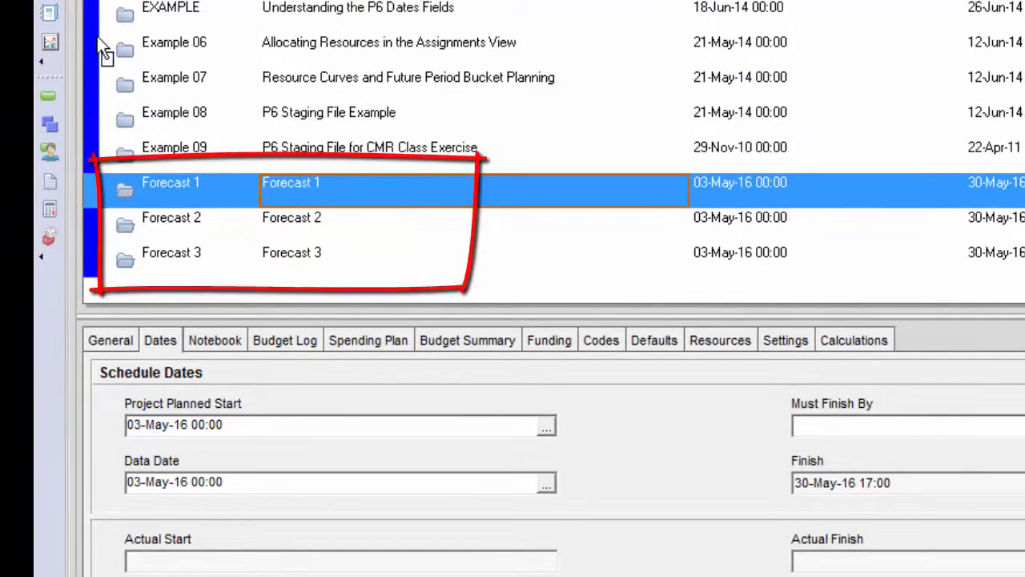
- Show the Forecast 1, Forecast 2 and Forecast 3 projects together in the tracking view
left_click(52, 43)
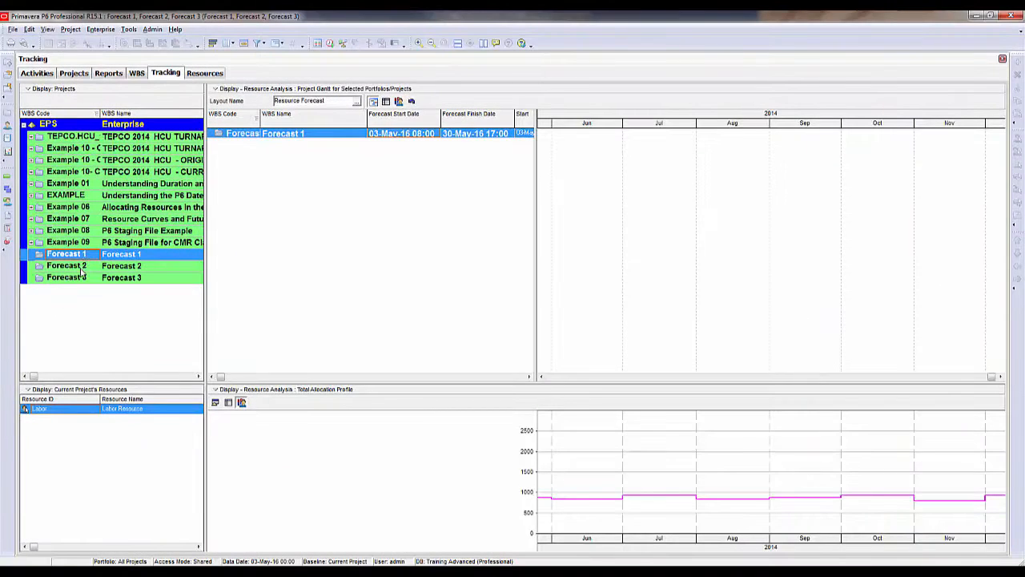
left_click(81, 267, "ctrl")
left_click(83, 278, "ctrl")
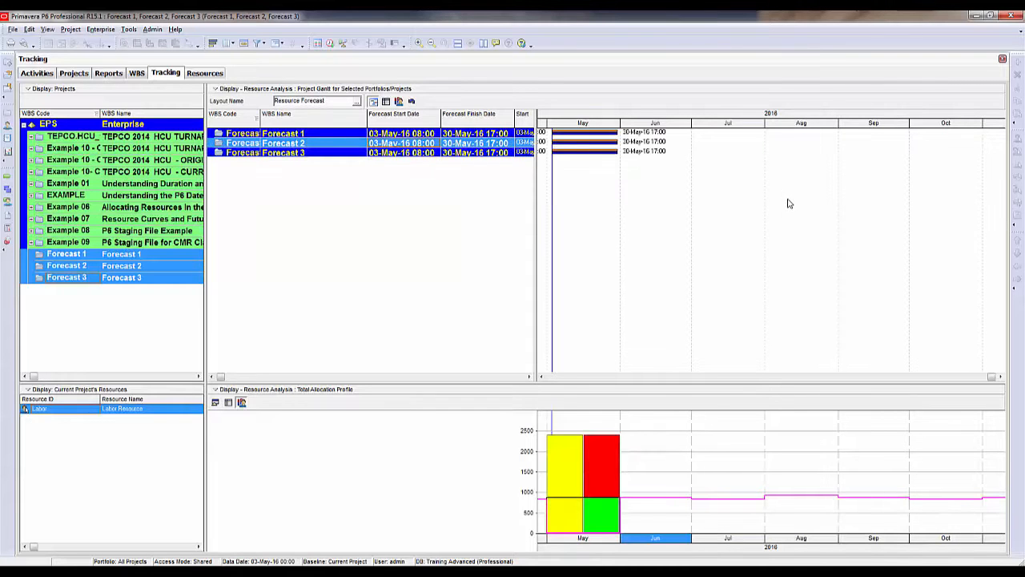
- Check the Gantt chart's bar definitions for Project Current Work and Forecast Bar, narrowing the name column to show their previews
right_click(645, 191)
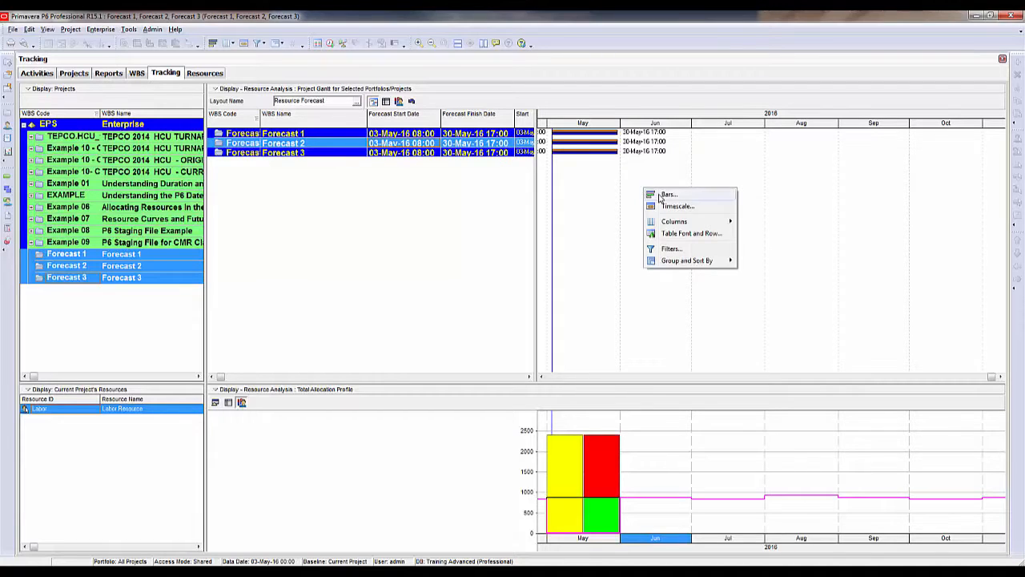
left_click(667, 195)
left_click_drag(544, 192, 715, 215)
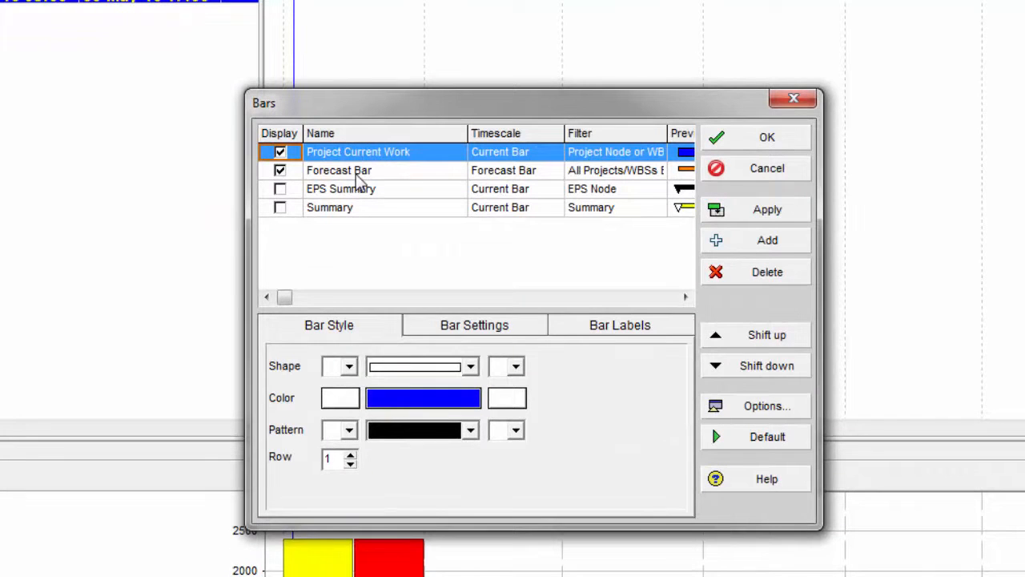
left_click(357, 171)
left_click_drag(467, 136, 414, 137)
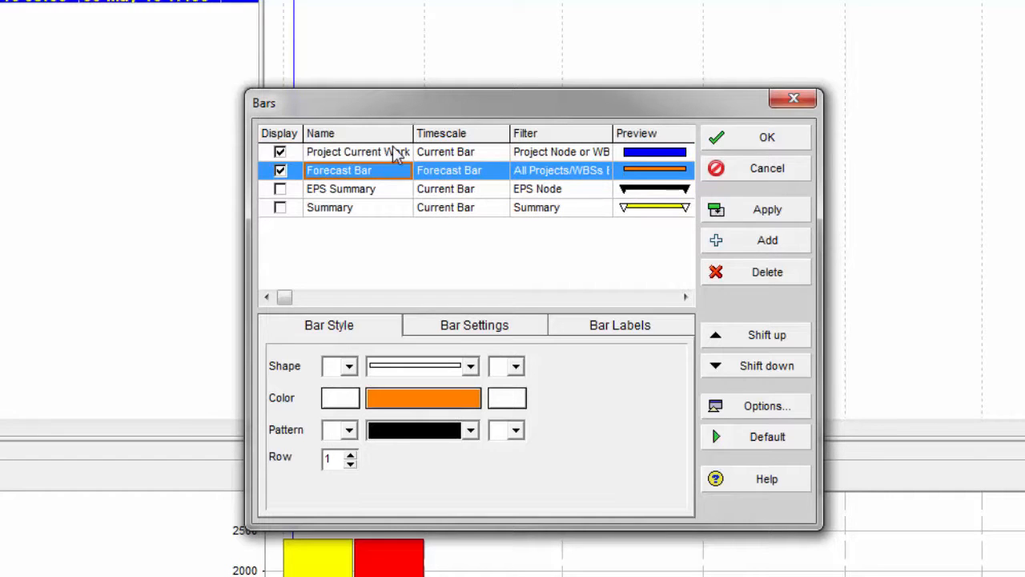
left_click(764, 140)
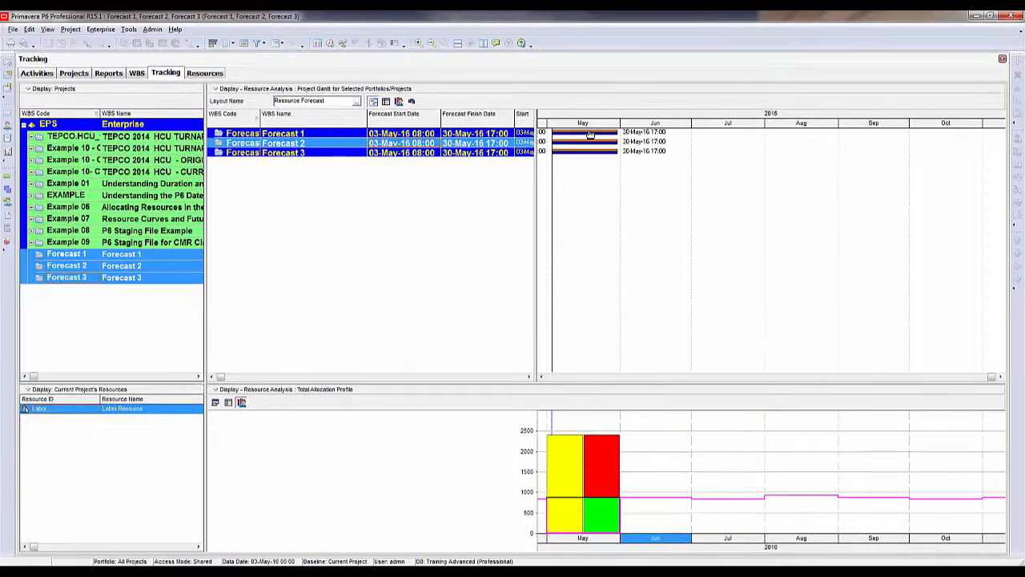
- Shift the Gantt forecast bars so Forecast 1 starts 24-Jun-16, Forecast 2 starts 08-Aug-16 and Forecast 3 starts 20-May-16
left_click_drag(589, 133, 715, 134)
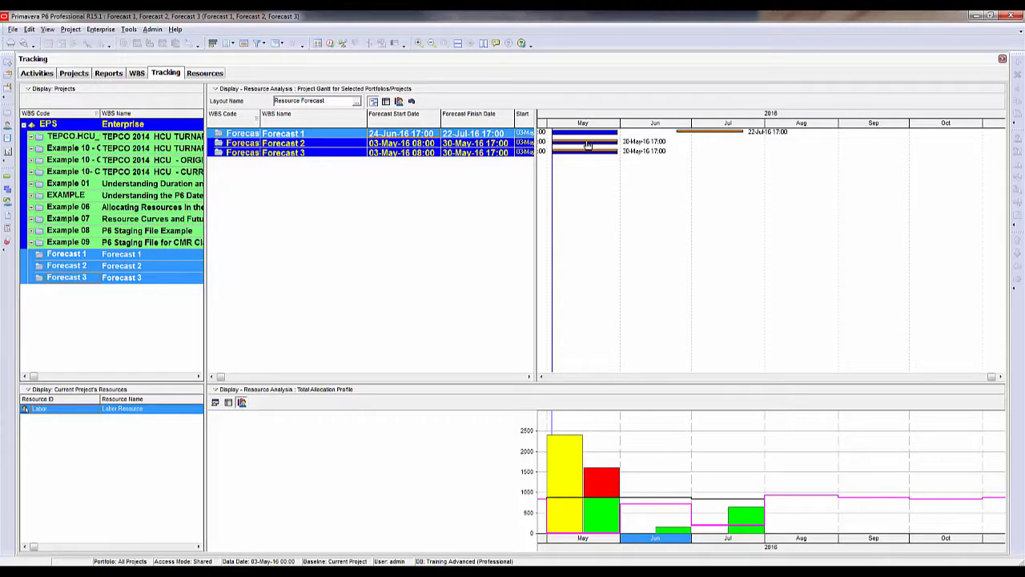
left_click_drag(589, 144, 819, 151)
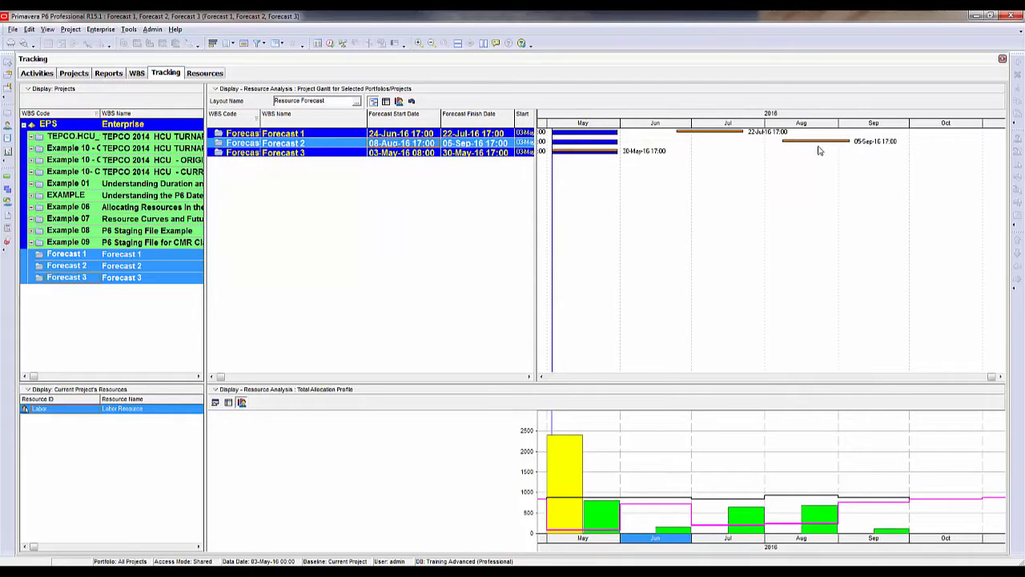
left_click(591, 152)
left_click_drag(591, 152, 631, 152)
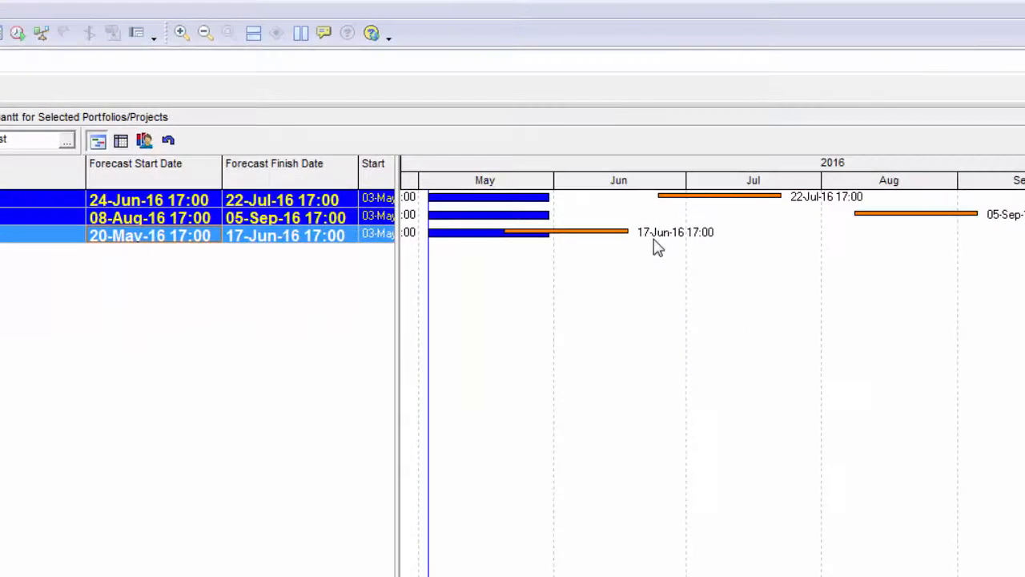
- Undo the forecast date changes in the project Gantt layout
left_click(168, 141)
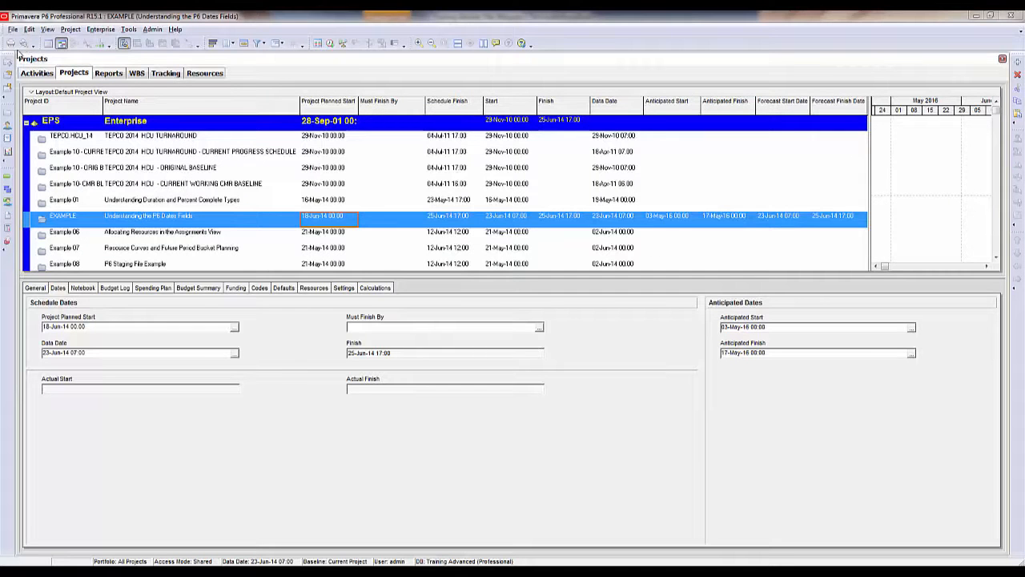
- Open the print preview's page setup options for the projects layout and bring up the date choices for Timescale Start
left_click(24, 44)
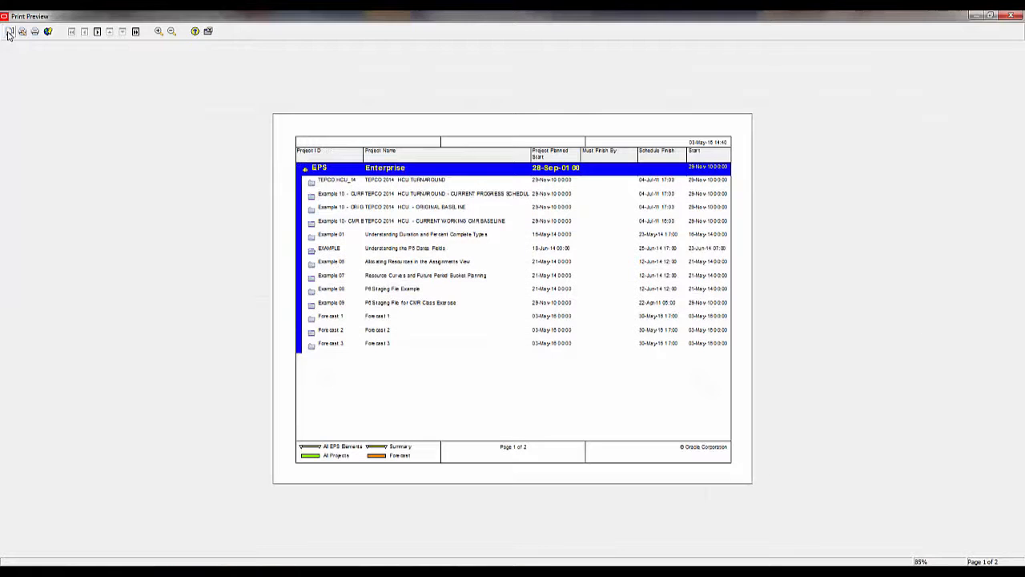
left_click(489, 143)
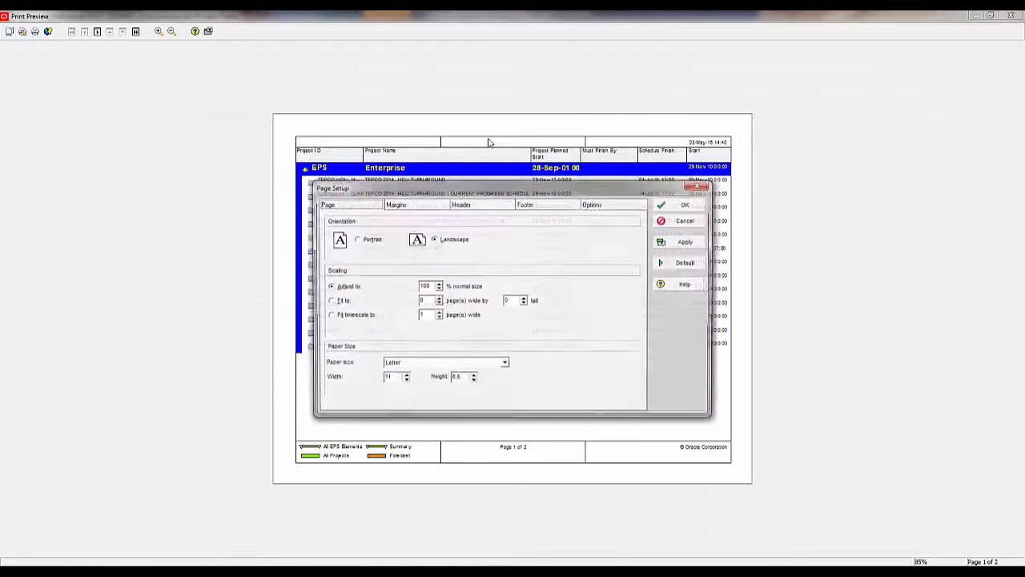
left_click(602, 205)
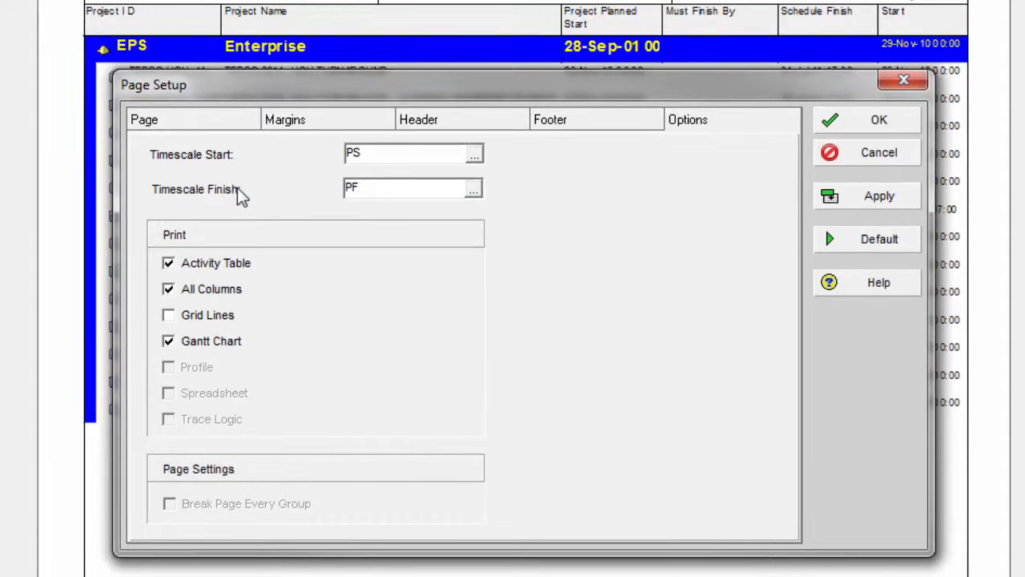
left_click(394, 155)
left_click_drag(394, 155, 299, 151)
left_click(473, 158)
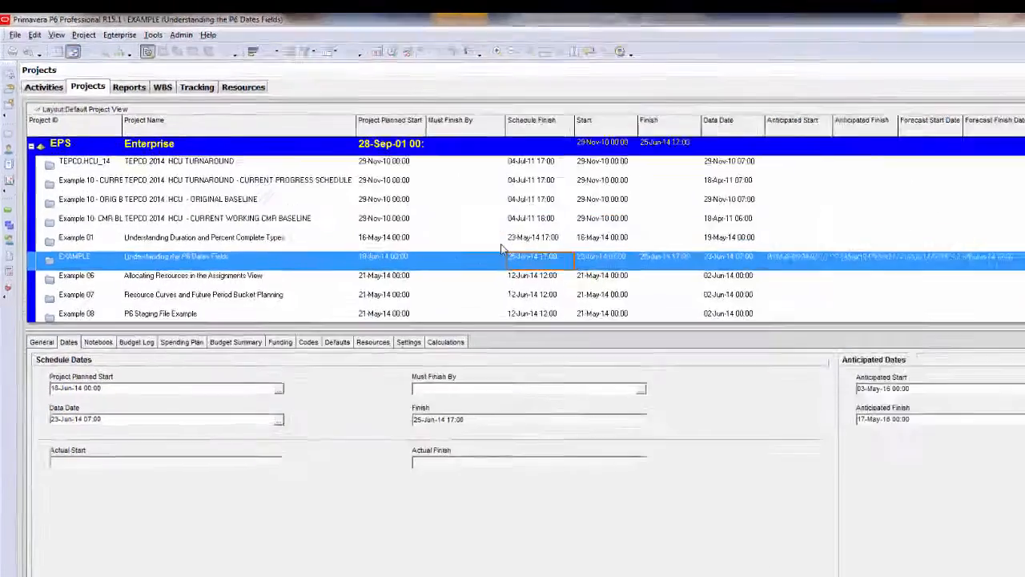
- Examine the EXAMPLE project's Schedule Finish, Finish, Start and Project Planned Start dates in the project table
left_click(865, 414)
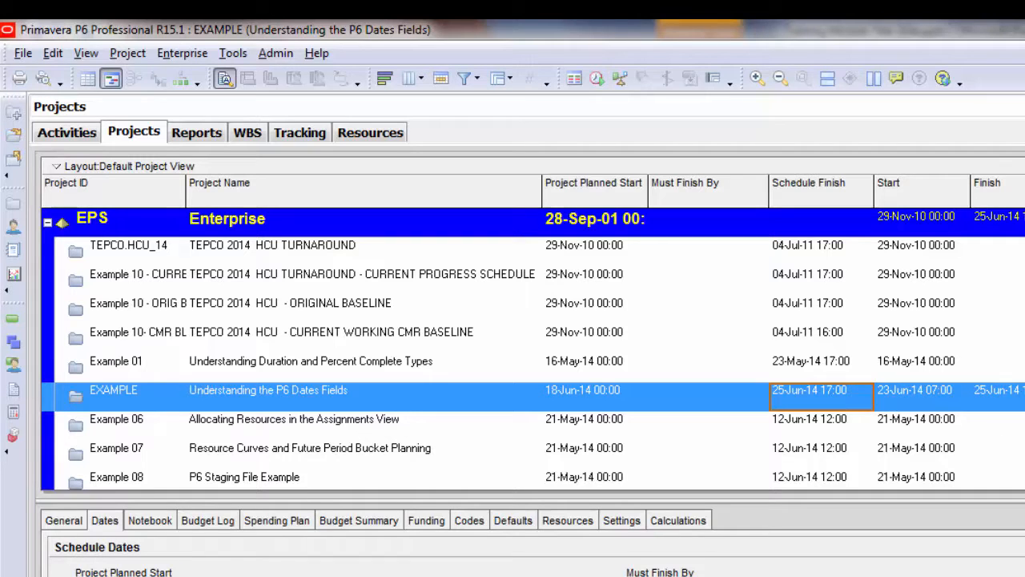
left_click(1024, 400)
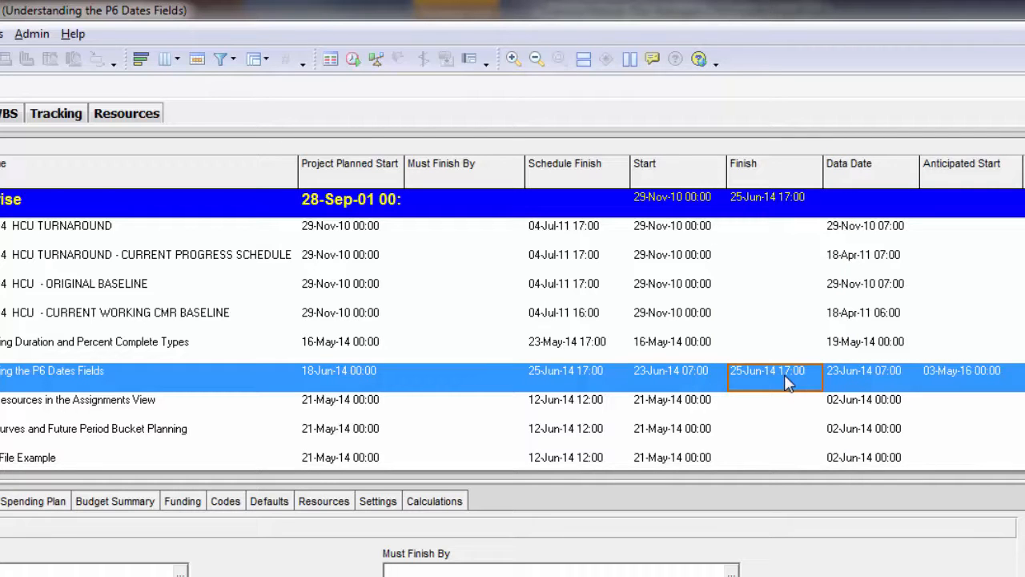
left_click(576, 375)
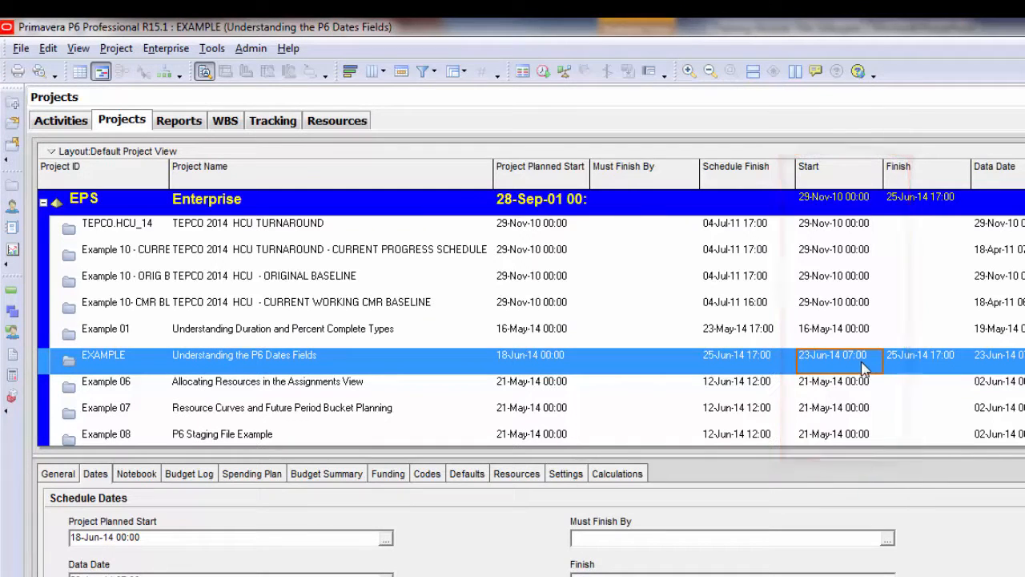
left_click(516, 368)
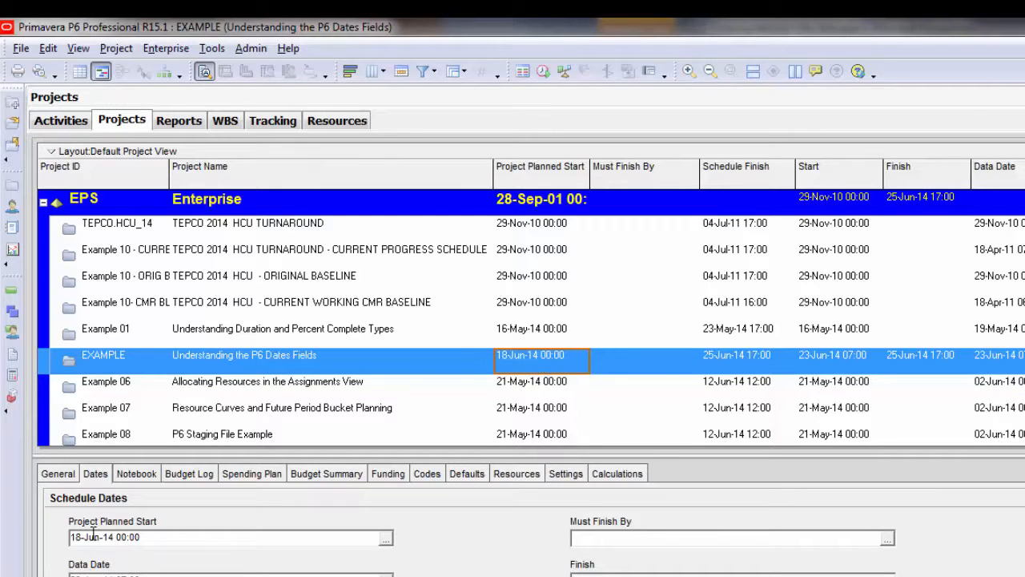
- Compare the EXAMPLE project's Start date with its Project Planned Start date
left_click(865, 366)
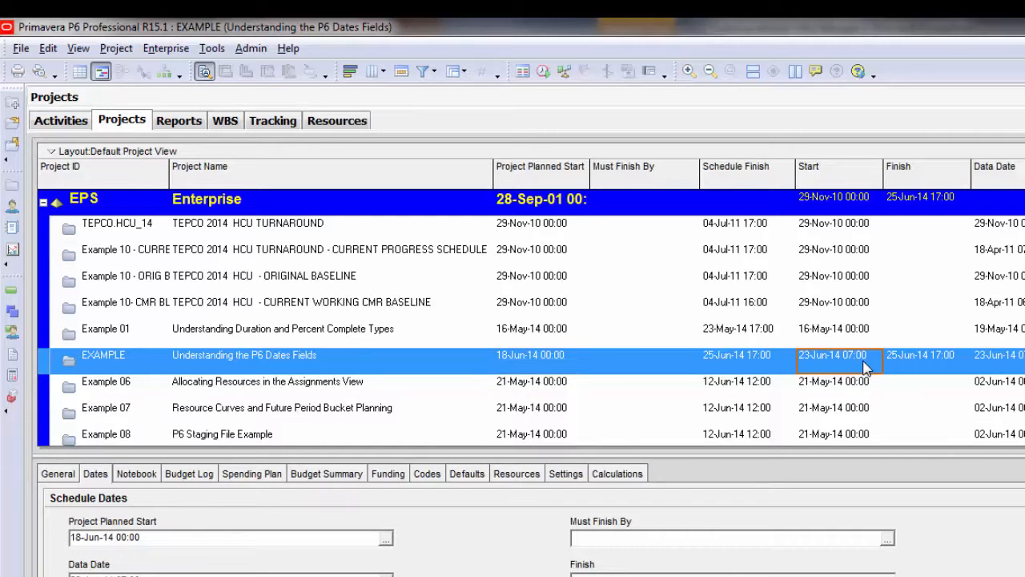
left_click(543, 365)
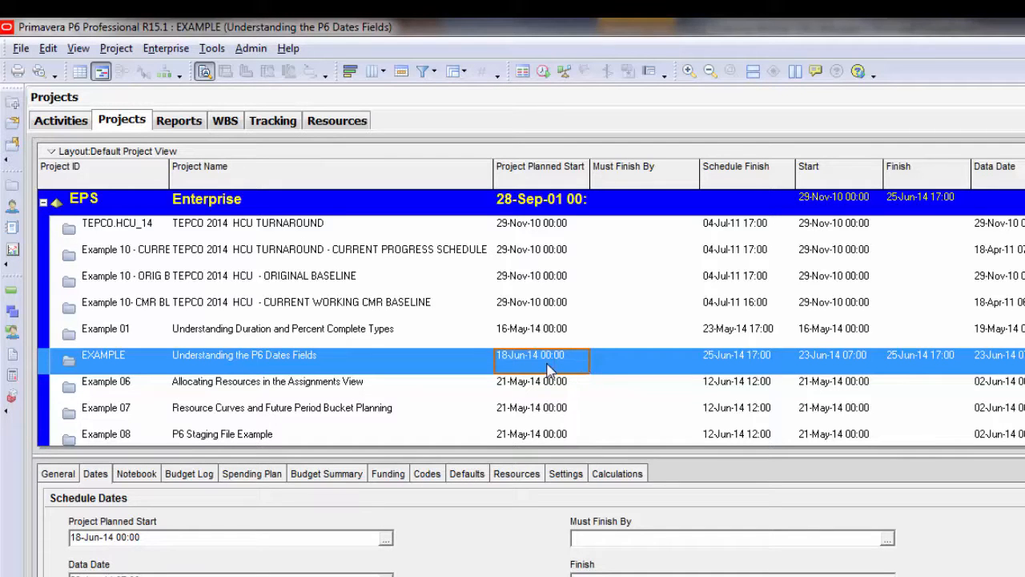
left_click(847, 365)
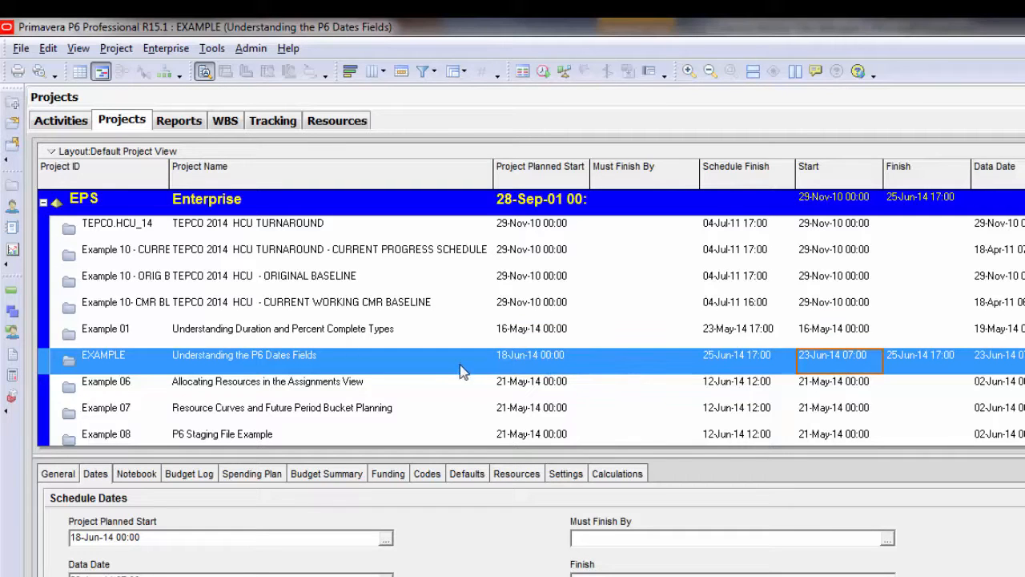
left_click(559, 366)
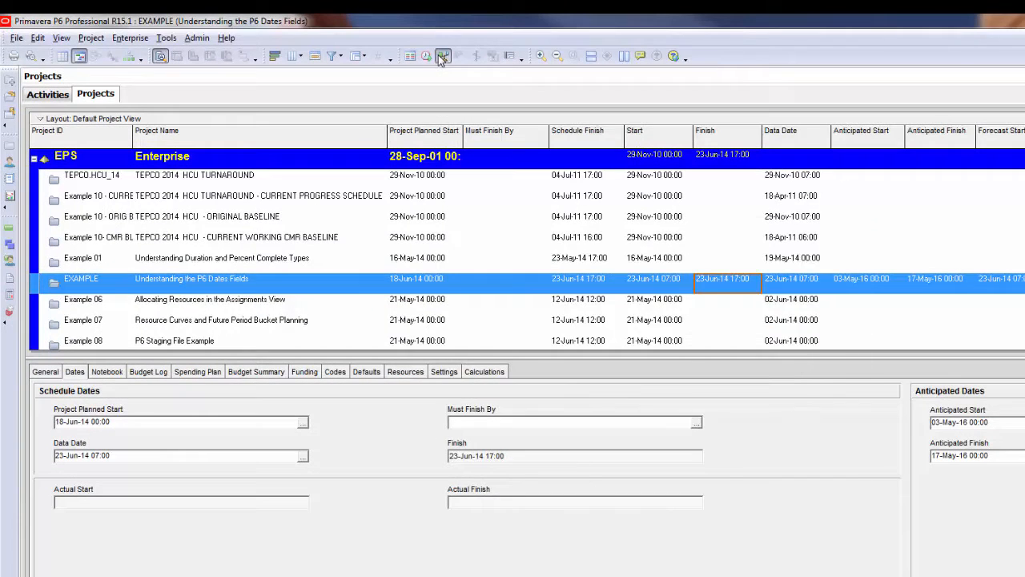
- Level all resources of the EXAMPLE project with scheduled early and late dates preserved, and check its Finish date
left_click(440, 58)
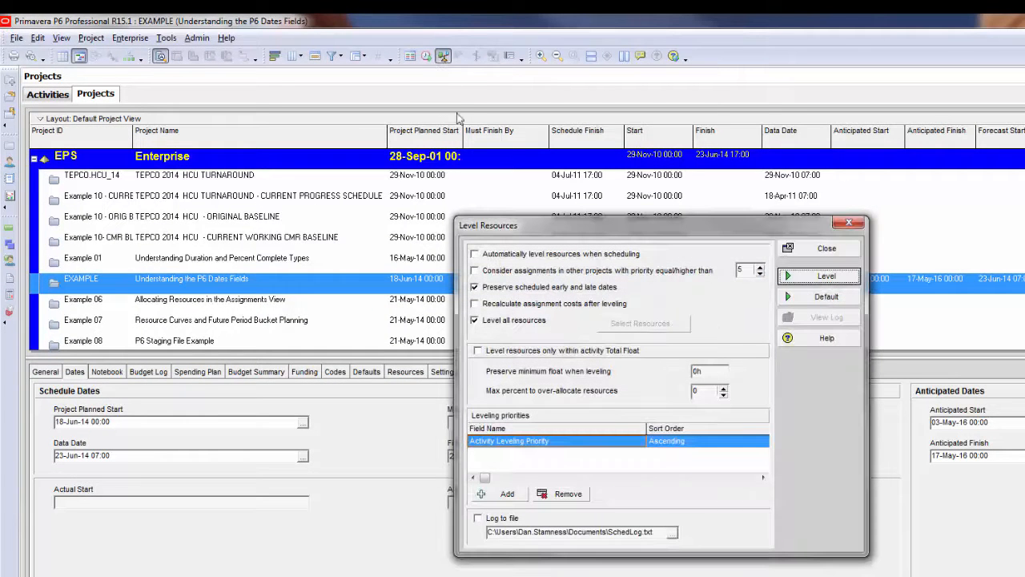
left_click(827, 277)
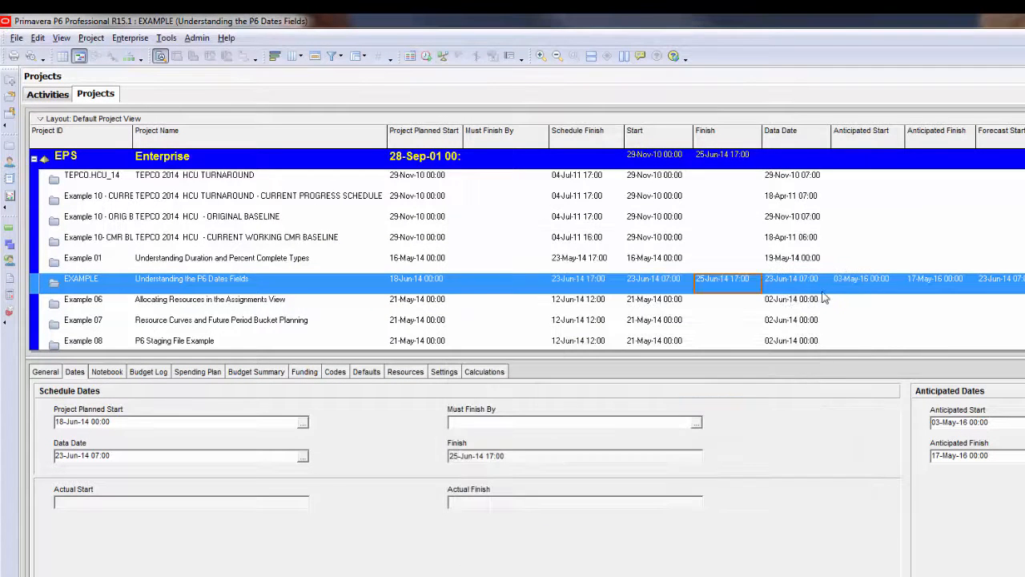
left_click(732, 287)
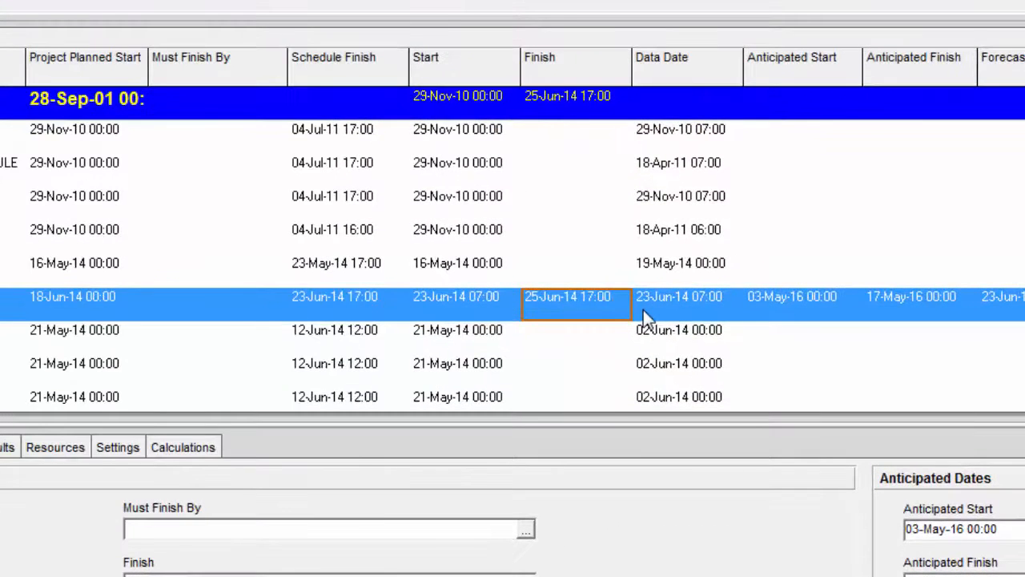
- Review the EXAMPLE project's Data Date alongside the Current Data Date used for scheduling
left_click(643, 310)
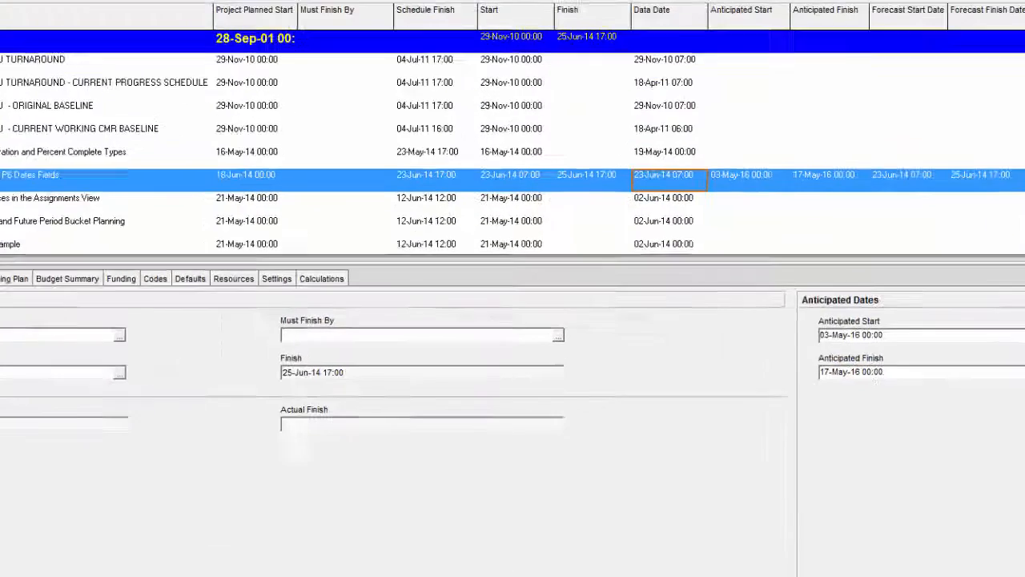
left_click(331, 46)
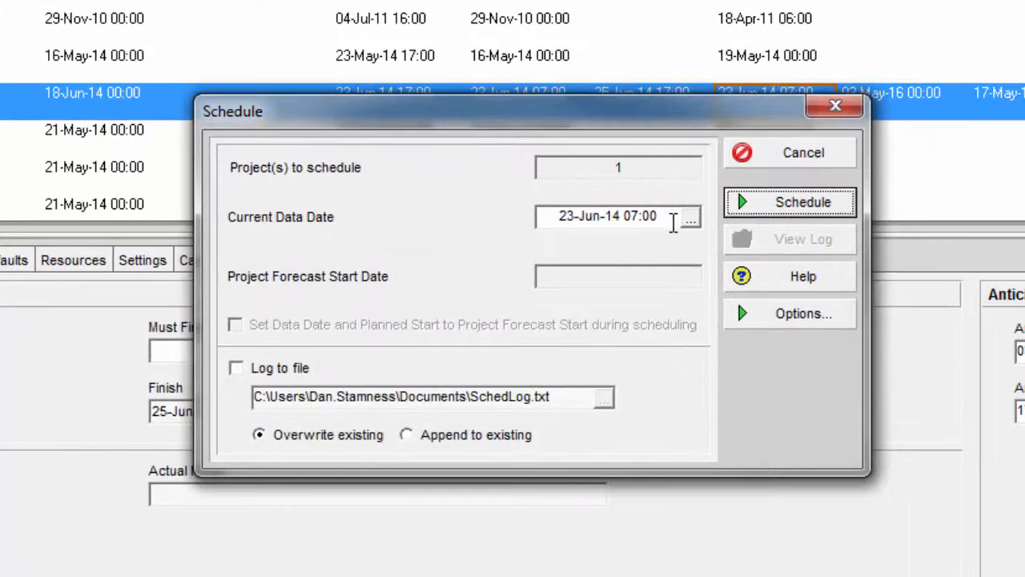
left_click_drag(668, 222, 392, 195)
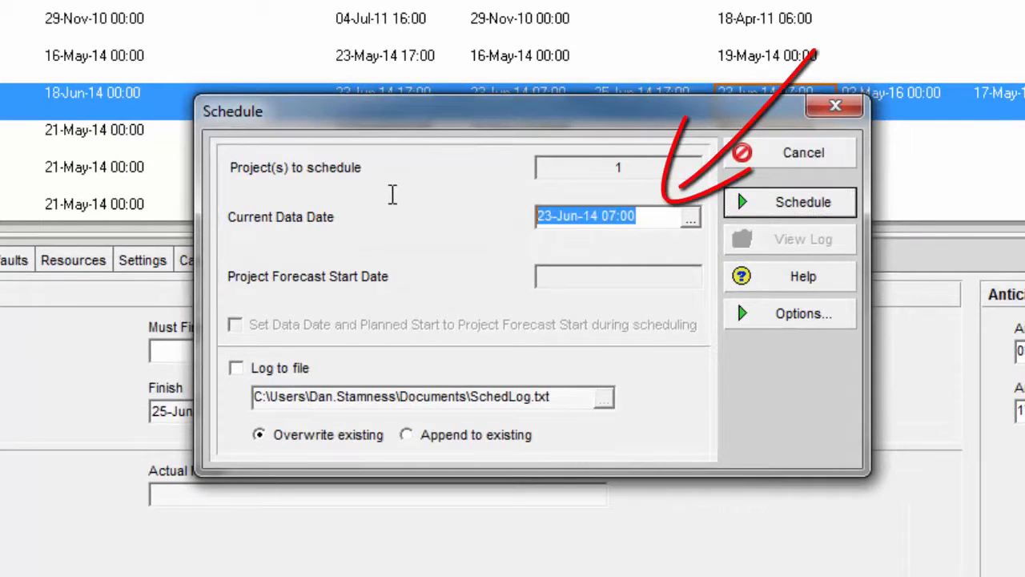
left_click(736, 201)
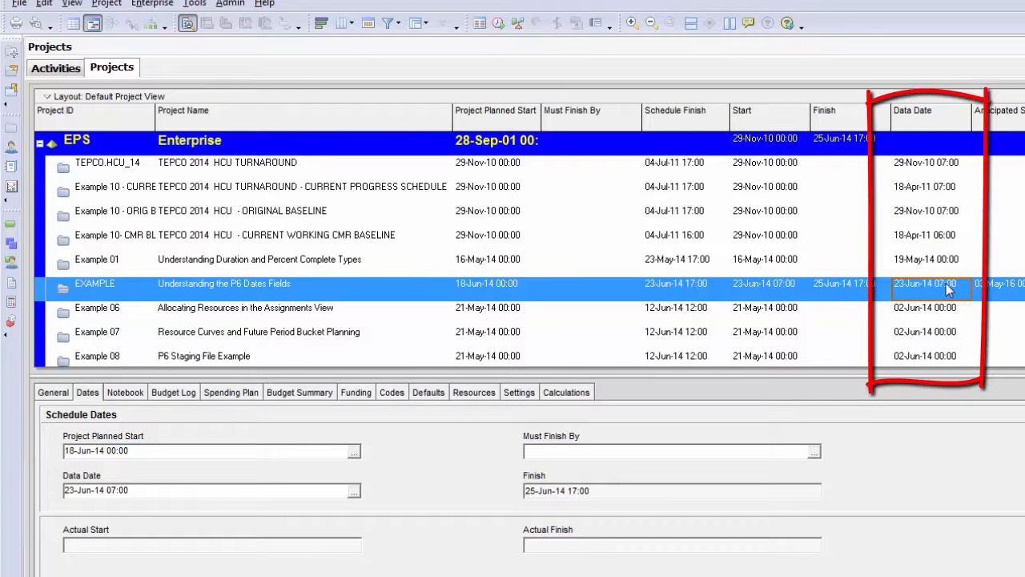
- Compare the Data Dates of the Example 10 CMR baseline, Example 01 and EXAMPLE projects, and locate EXAMPLE's Current Data Date in the Schedule settings
left_click(936, 240)
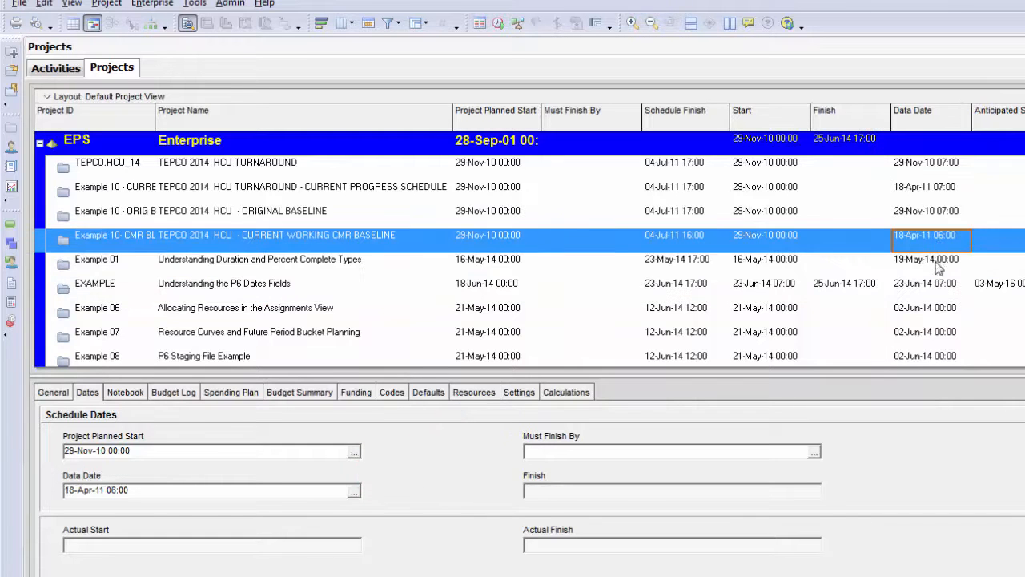
left_click(939, 269, "shift")
left_click(944, 285, "shift")
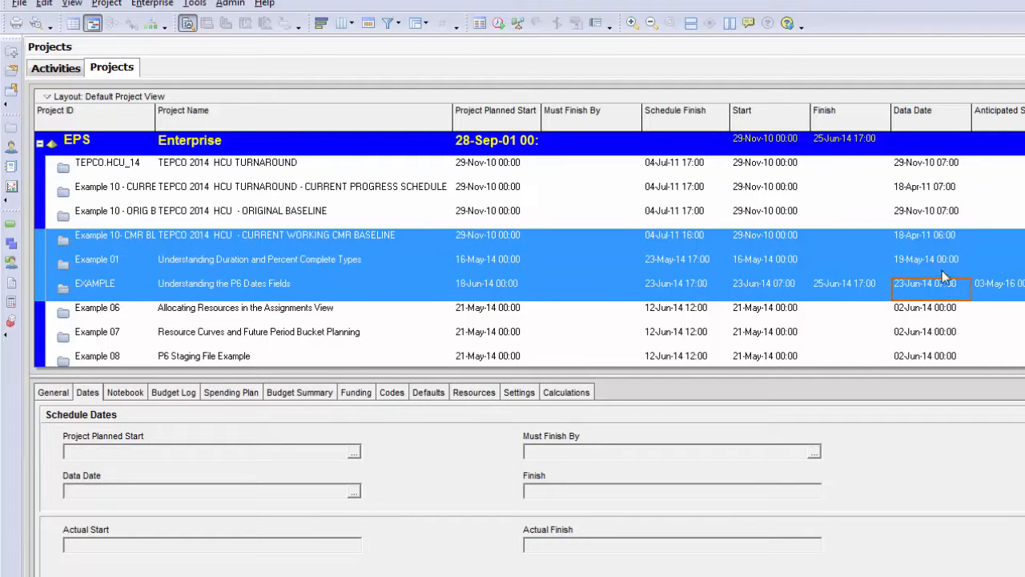
left_click(1000, 289)
left_click(951, 293)
left_click(498, 24)
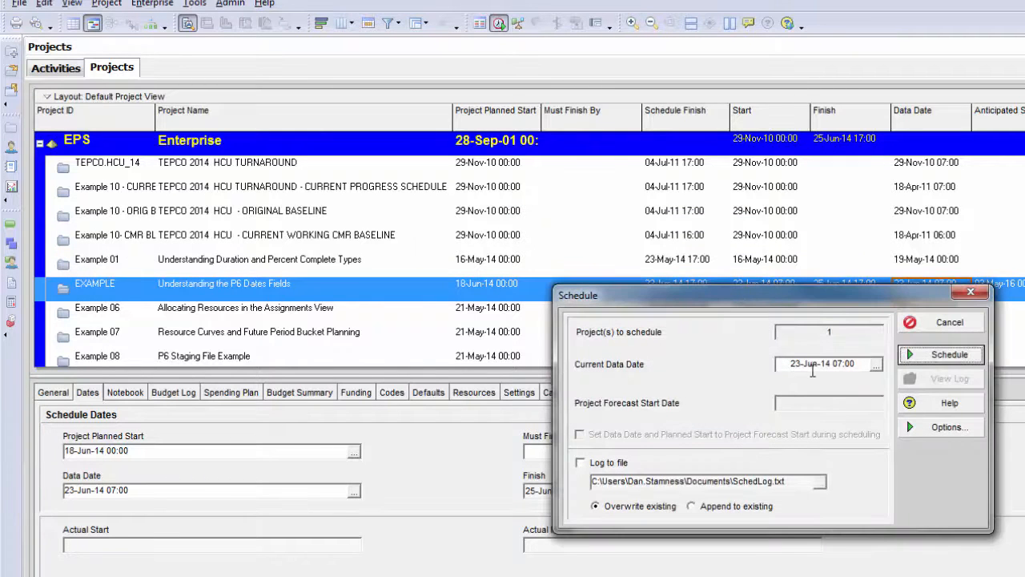
left_click_drag(859, 363, 730, 351)
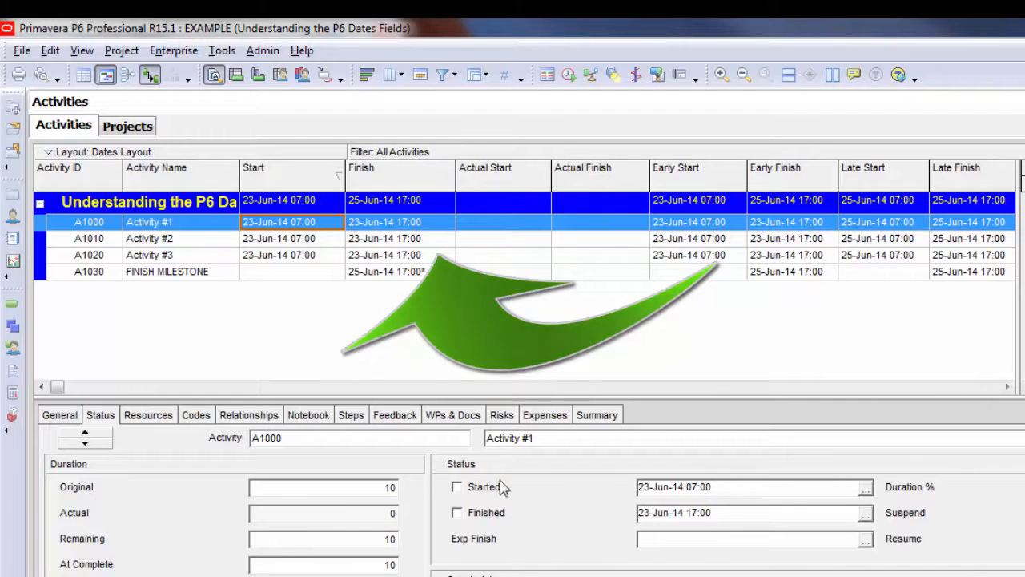
- Mark Activity #1 as started on 23-Jun-14 07:00 and finished on 23-Jun-14 17:00
left_click(457, 488)
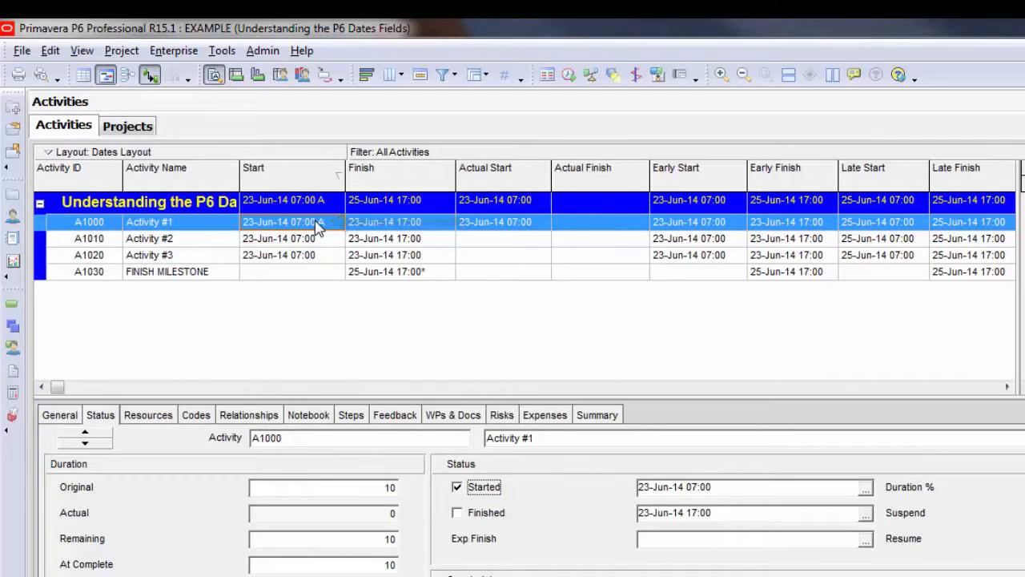
left_click(458, 514)
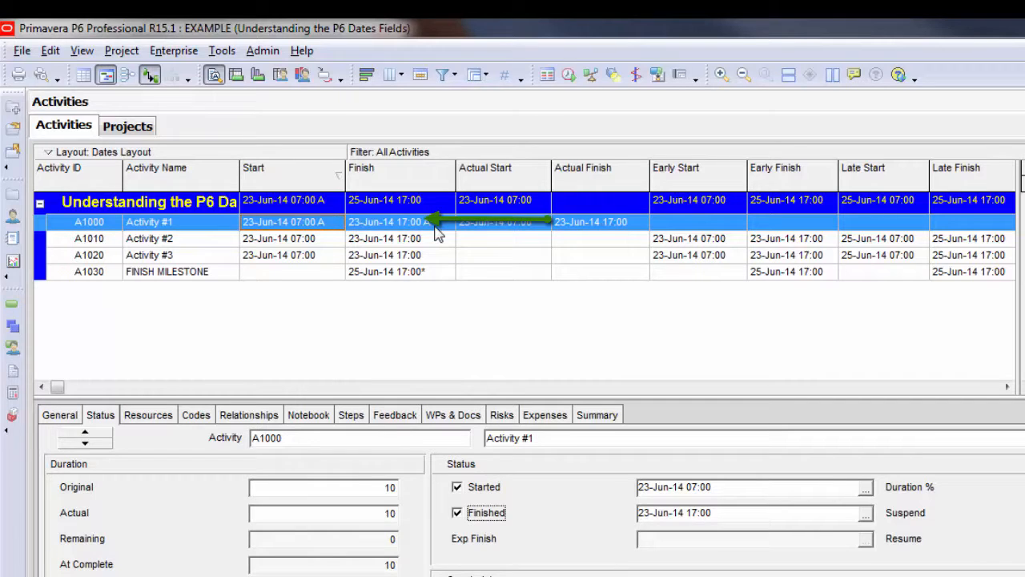
- Apply a Start On primary constraint to Activity #2 and check its Start date
left_click(434, 238)
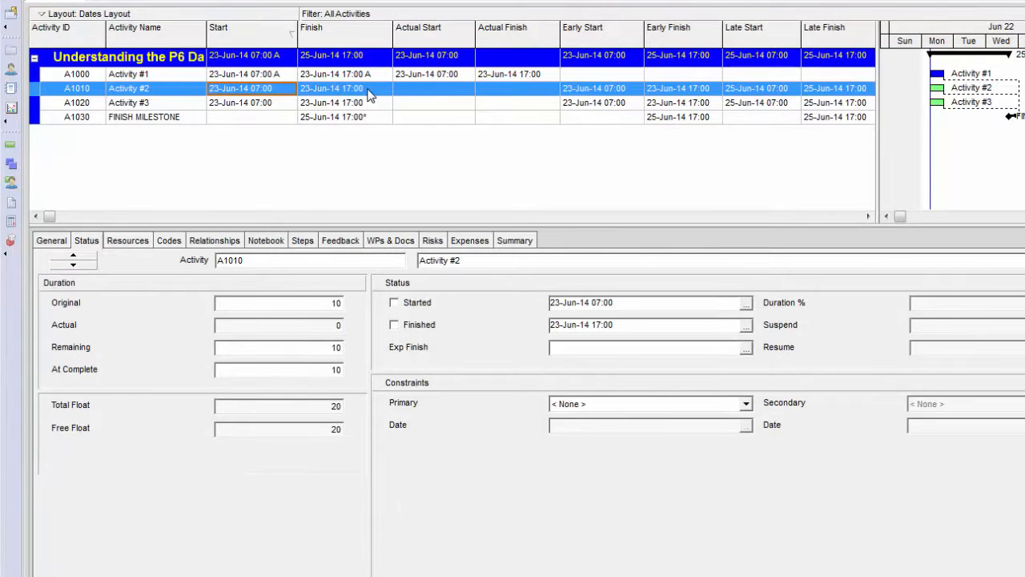
left_click(746, 403)
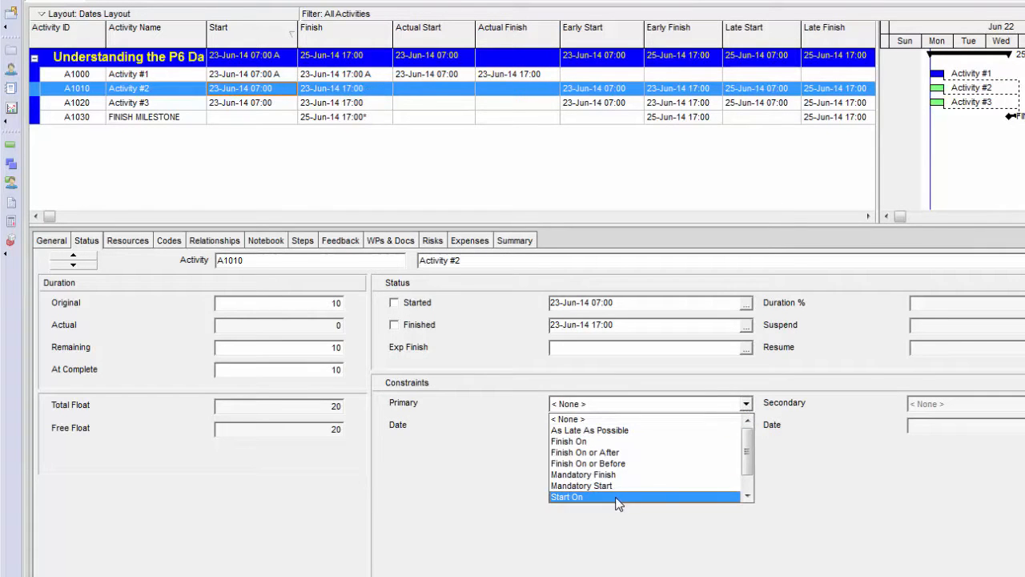
left_click(617, 497)
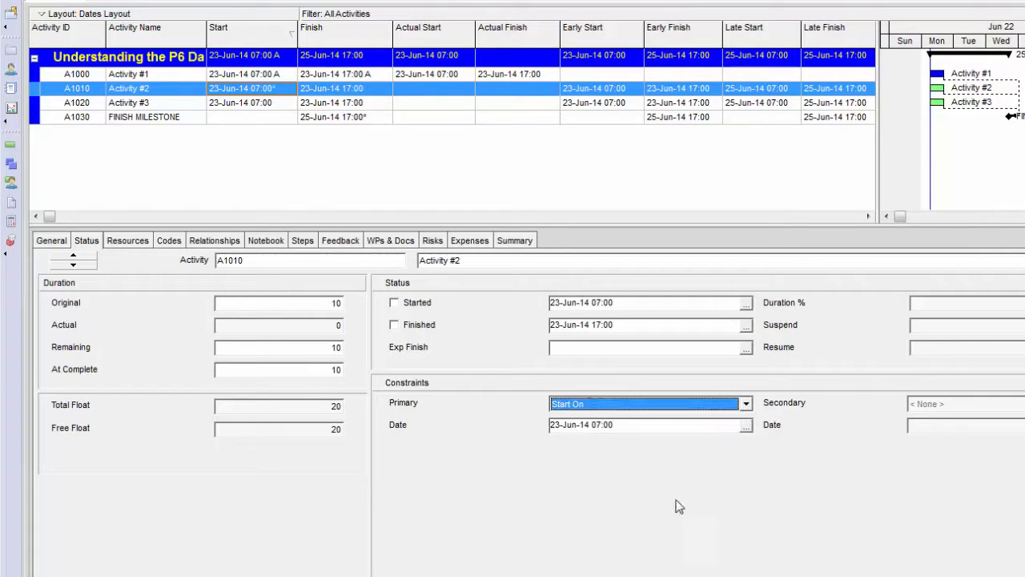
left_click(317, 91)
left_click(269, 91)
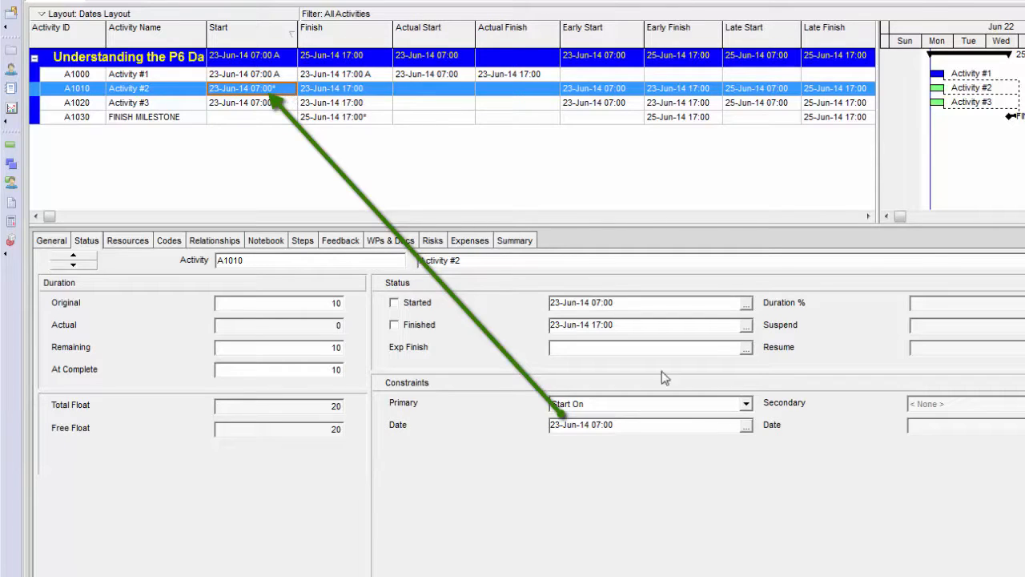
- Set Activity #2's primary constraint date to 25-Jun-14 07:00 and reschedule the project
left_click(745, 425)
left_click(660, 295)
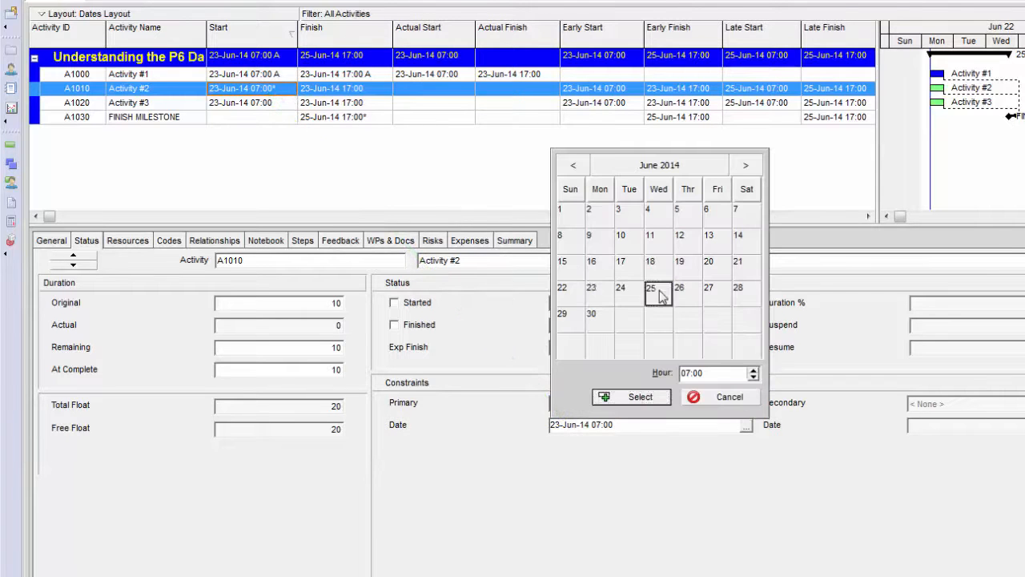
left_click(651, 397)
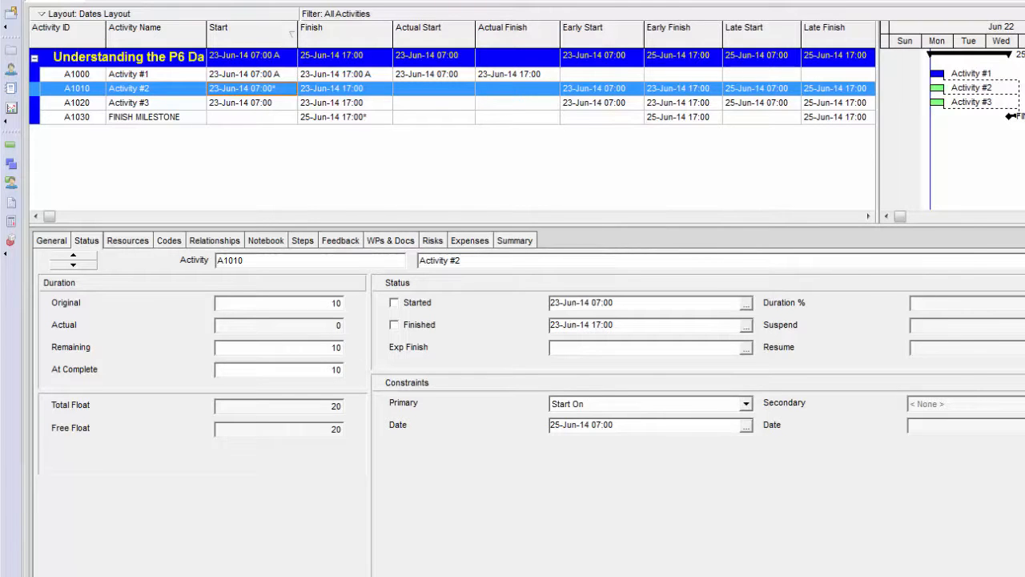
key("F9")
left_click(921, 273)
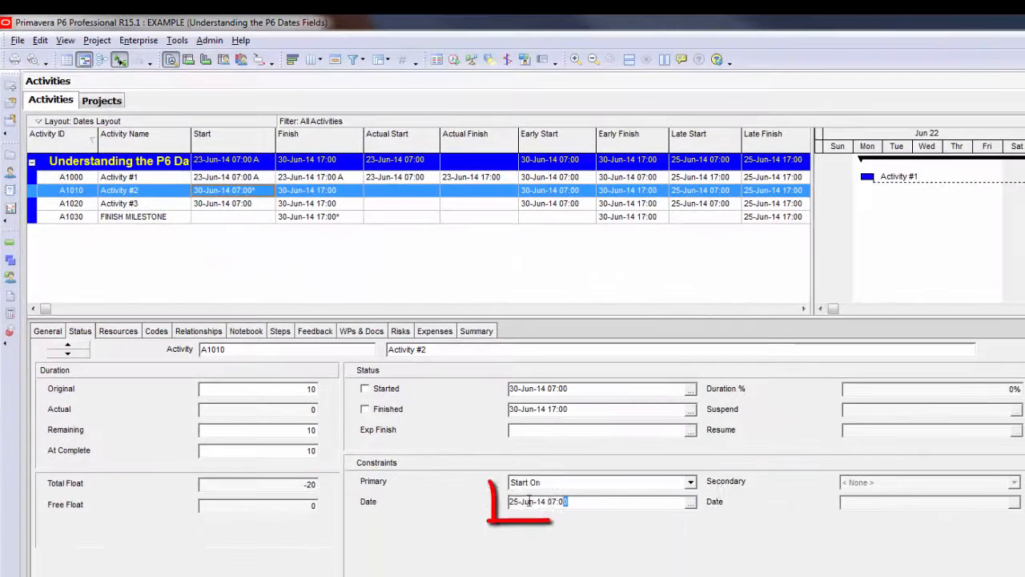
left_click_drag(528, 501, 484, 500)
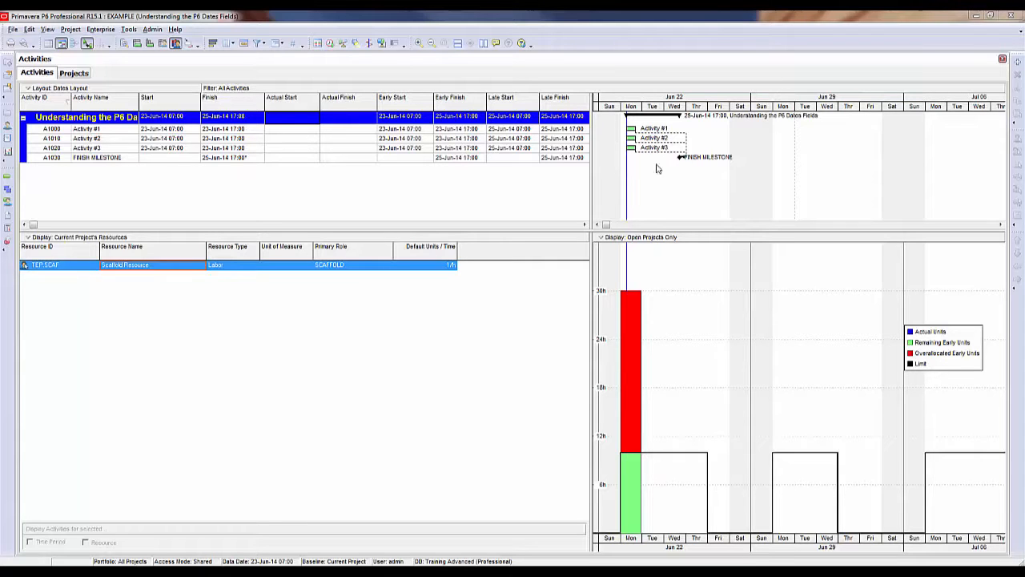
- Level all resources only within activity total float, preserving the scheduled early and late dates
left_click(229, 267)
left_click(194, 267)
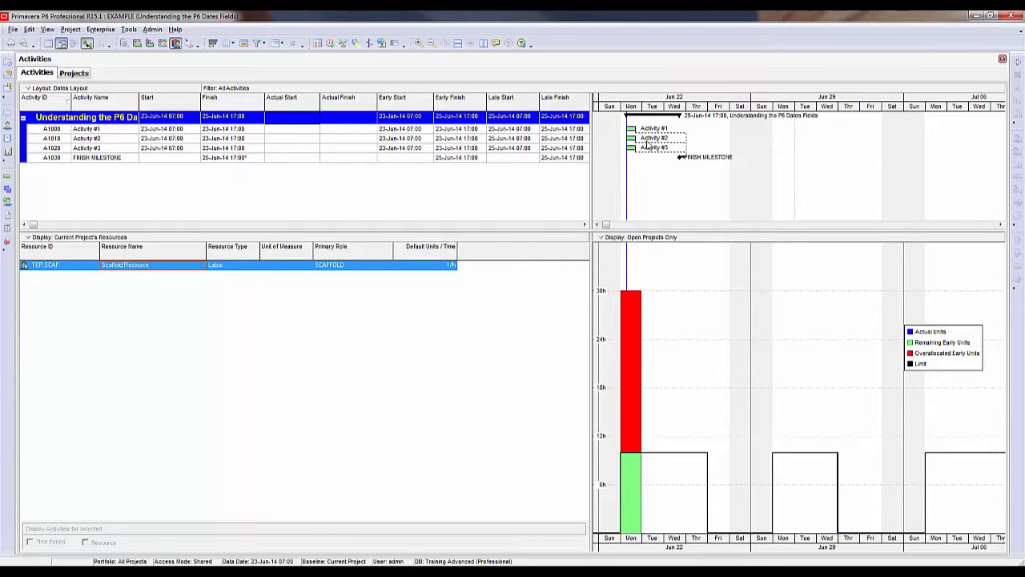
left_click(257, 131)
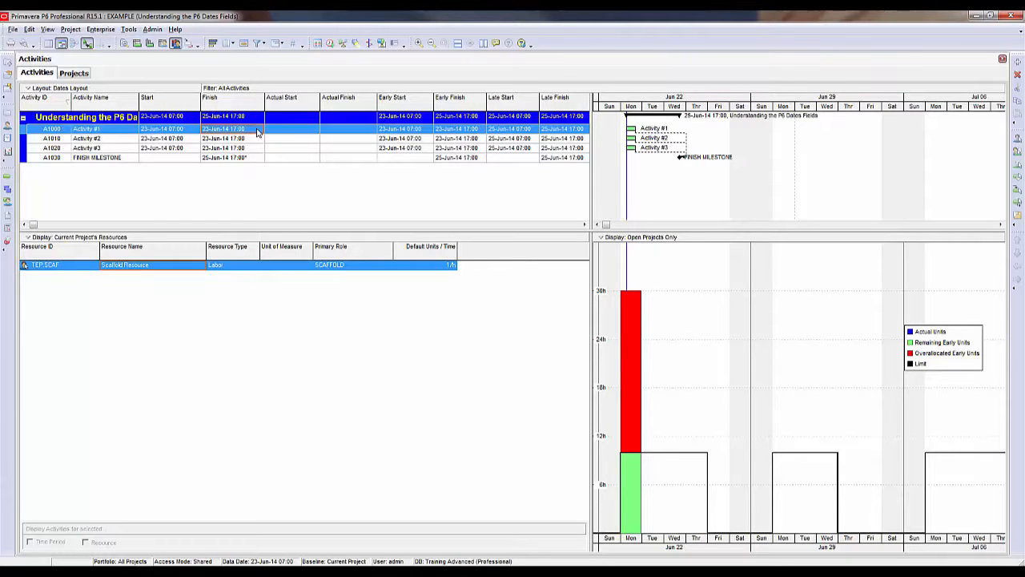
left_click(340, 45)
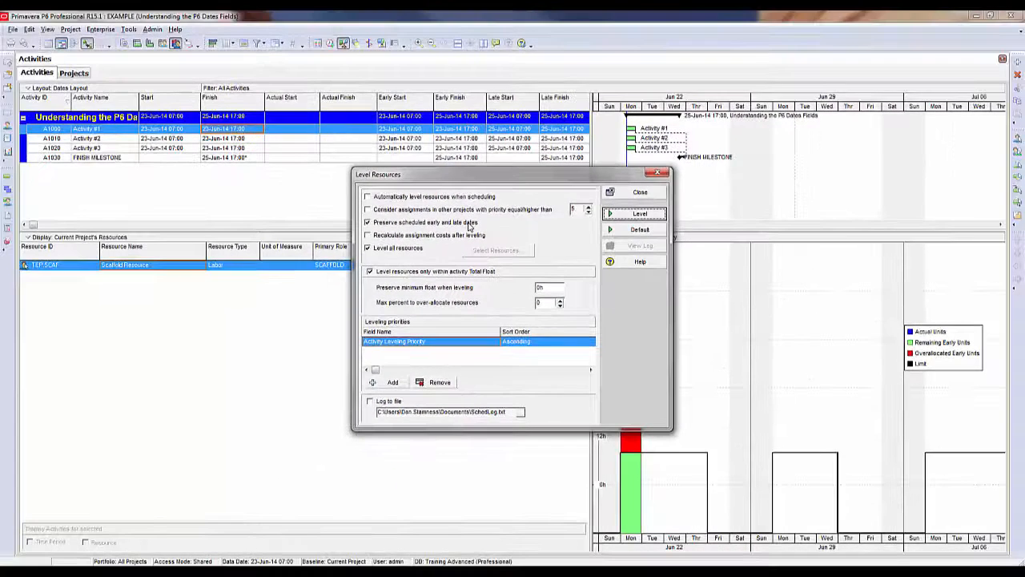
left_click(647, 214)
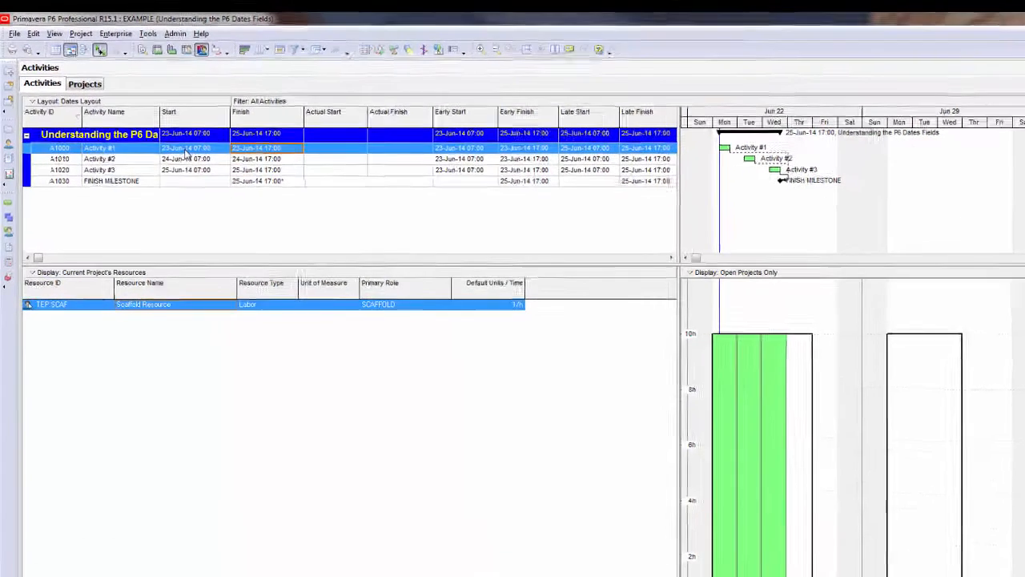
- Examine the leveled Start and Finish dates of Activities #1, #2 and #3
left_click(162, 130)
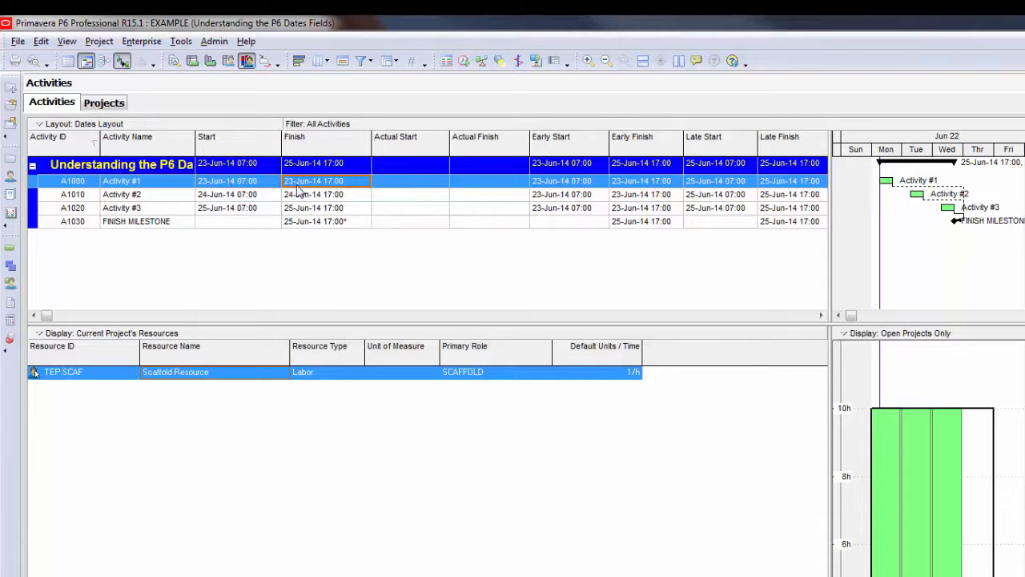
key("Down")
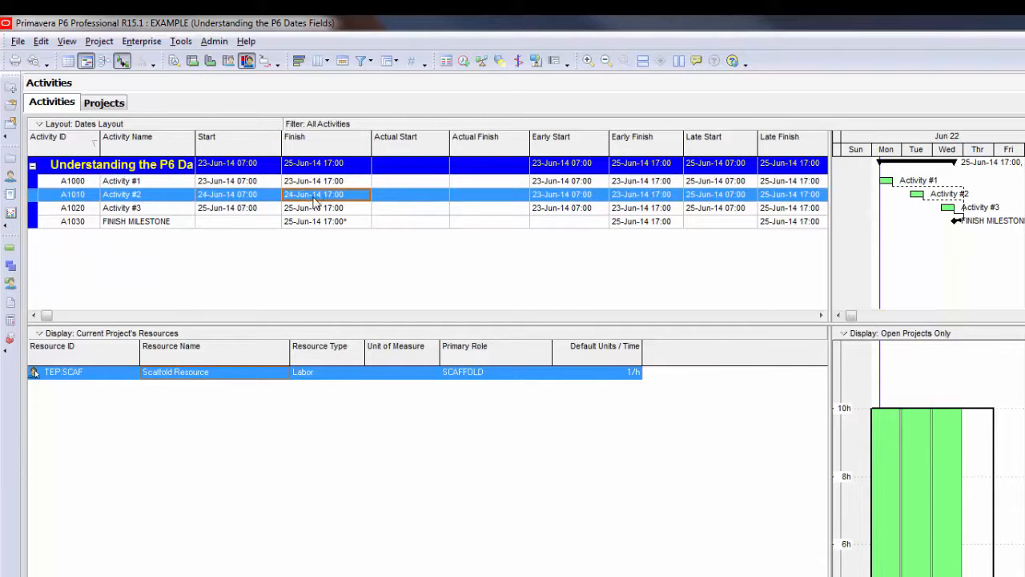
left_click(259, 209)
left_click(304, 210)
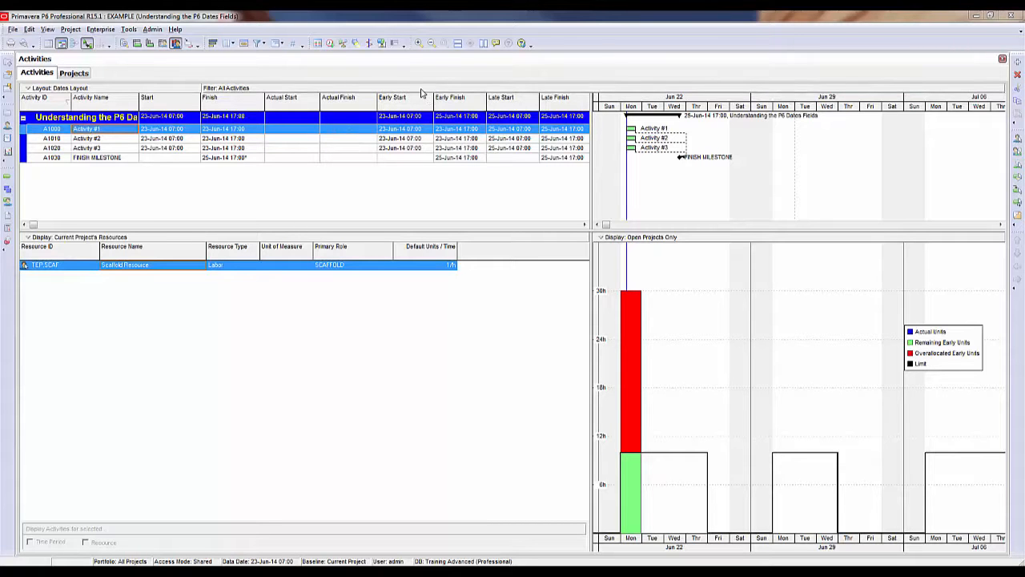
- Level all resources without preserving scheduled early and late dates and without limiting leveling to activity total float
left_click(342, 44)
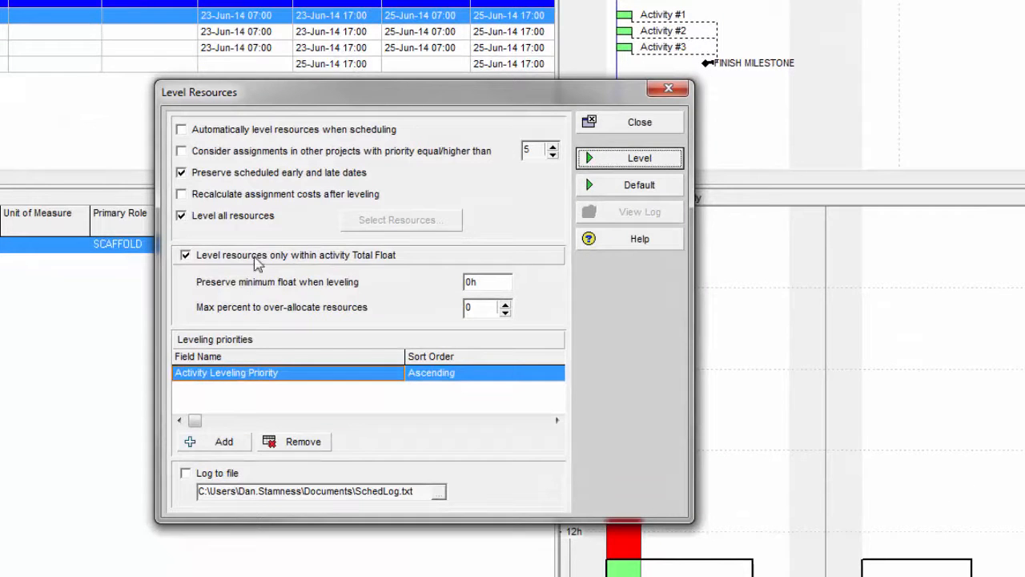
left_click(185, 255)
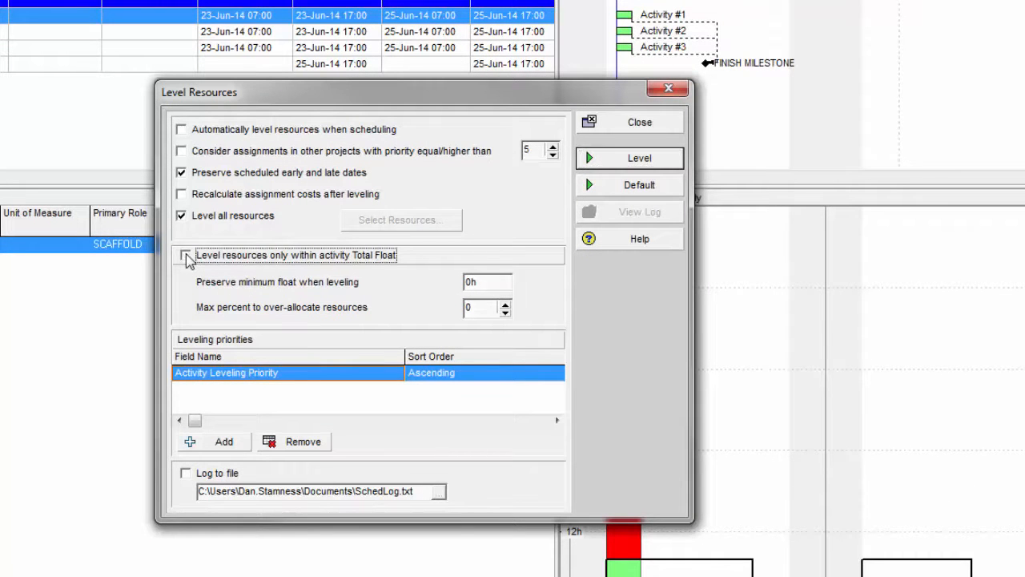
left_click(182, 173)
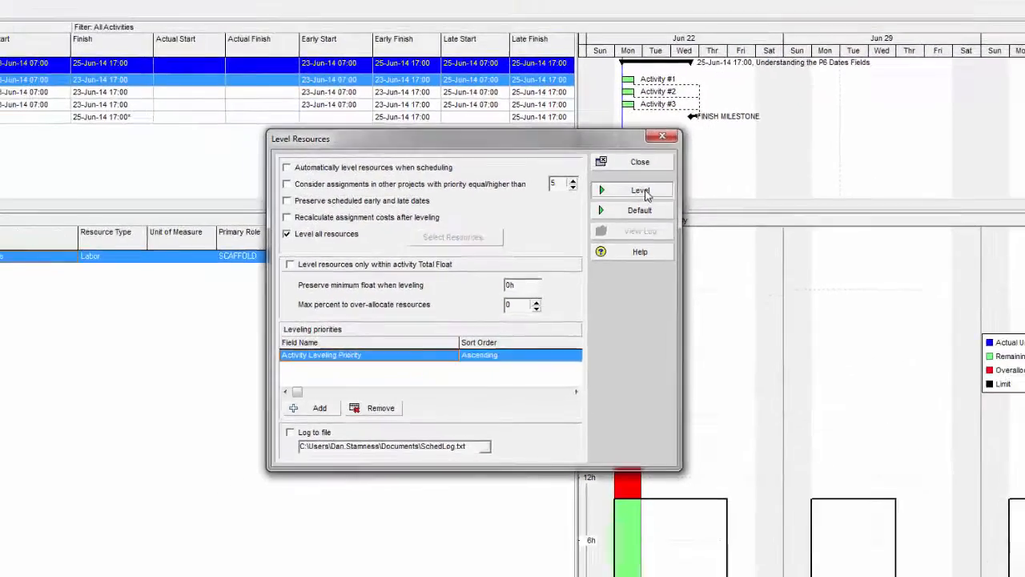
left_click(640, 164)
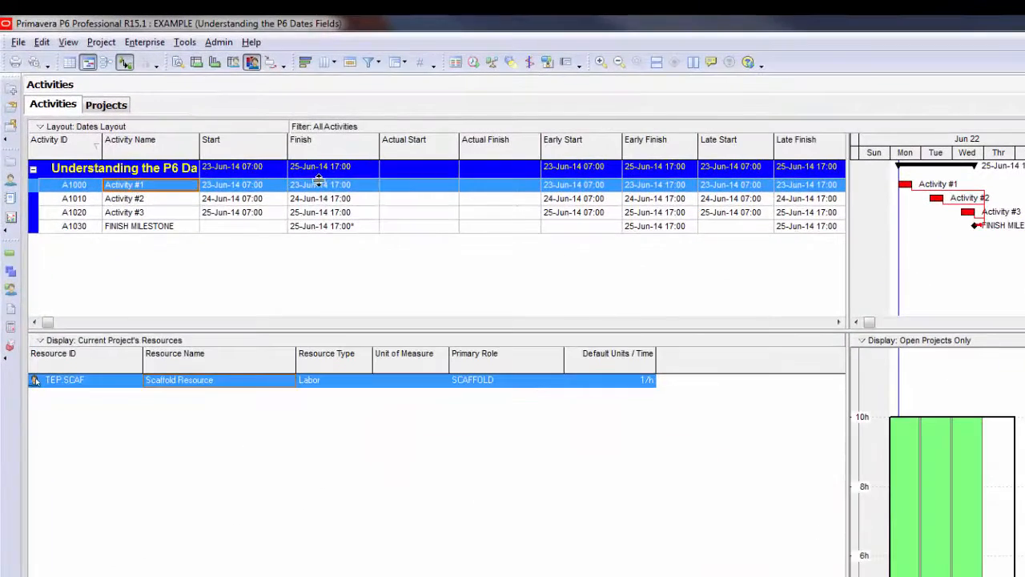
- Check the Early Start and Early Finish dates of Activities #1 and #2 after leveling
left_click(588, 189)
left_click(630, 190)
left_click(592, 199)
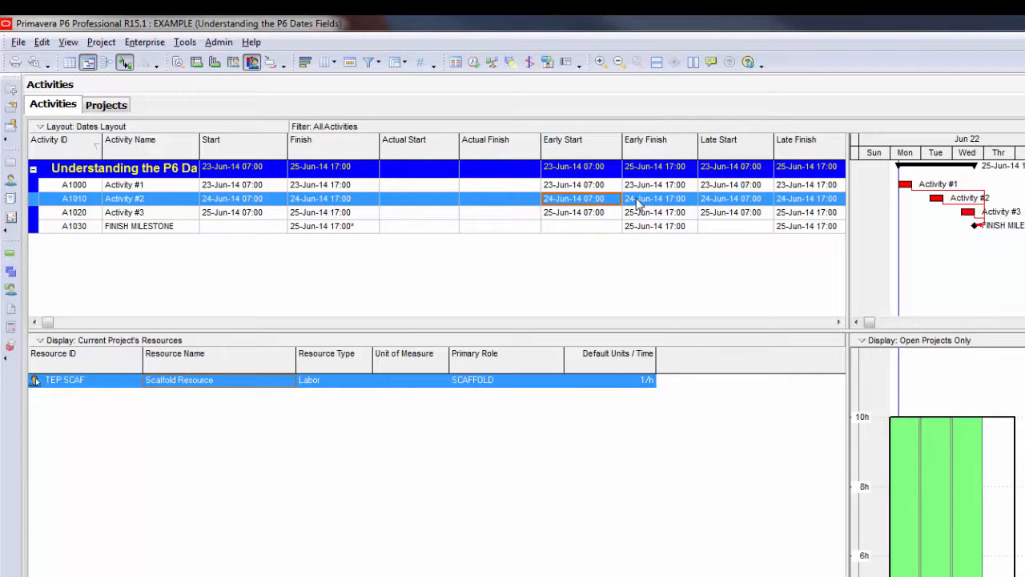
- Level all resources again with scheduled early and late dates preserved, and check Activity #1's Start and Finish
left_click(491, 61)
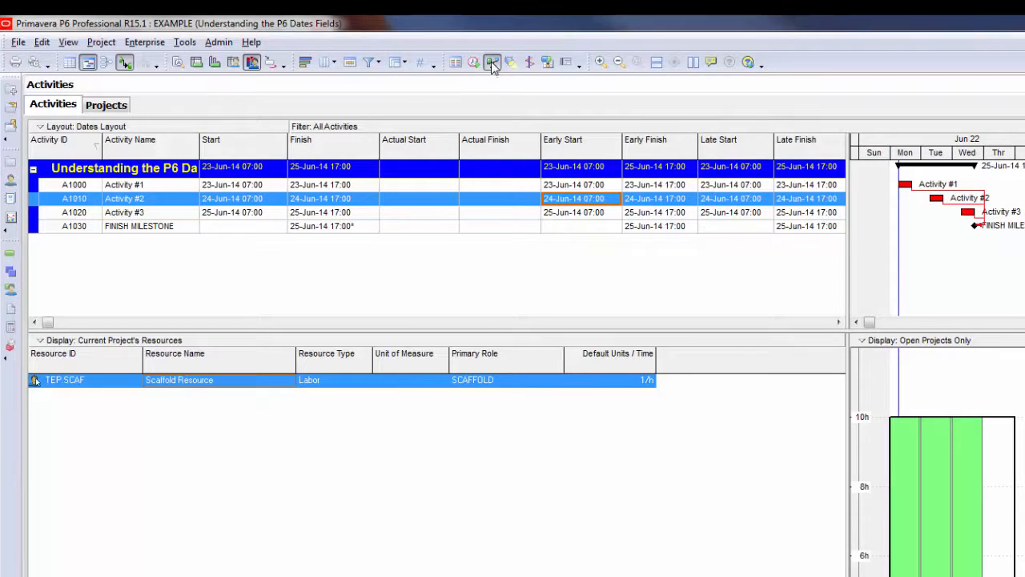
left_click(536, 319)
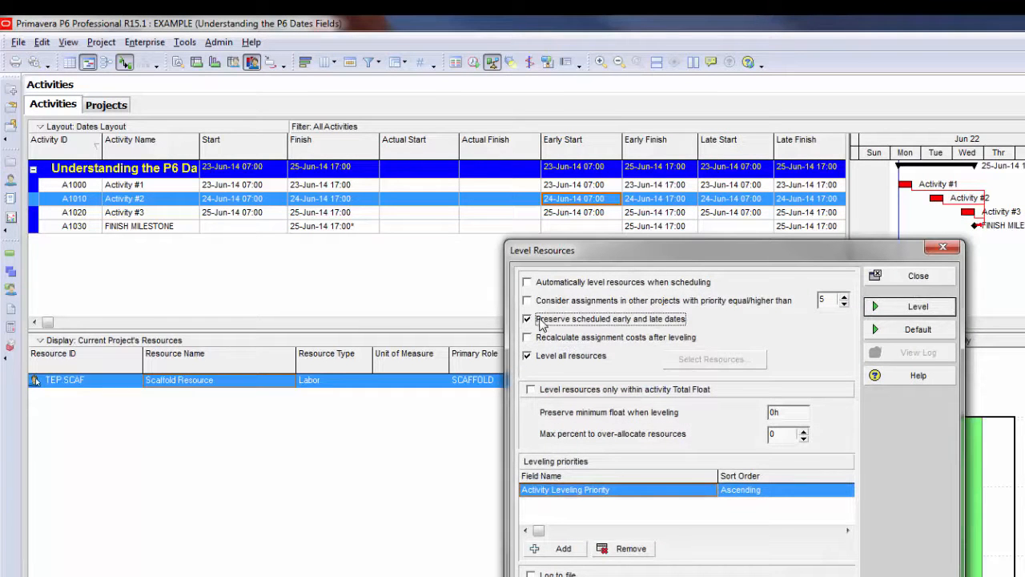
left_click(881, 306)
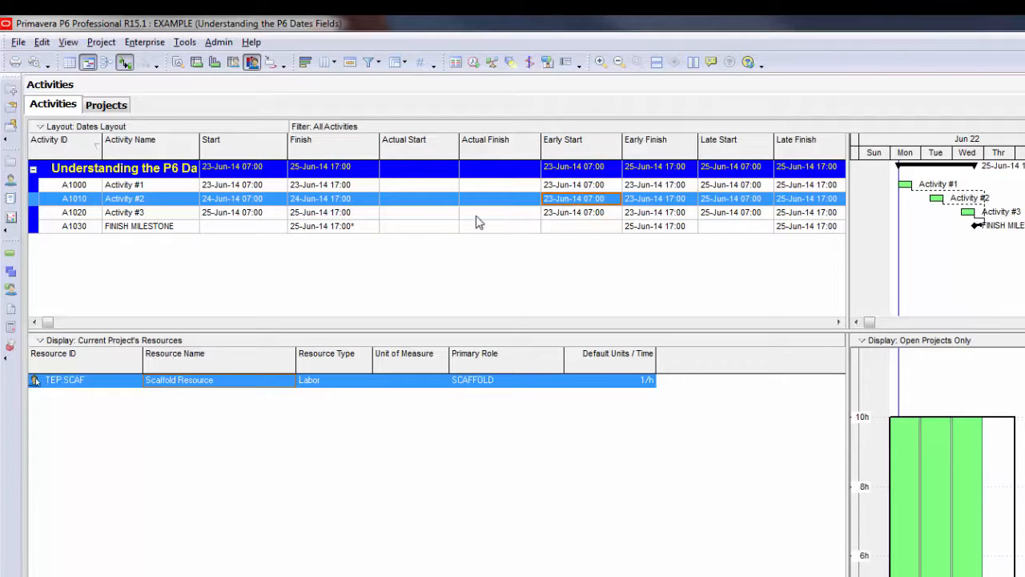
left_click(220, 187)
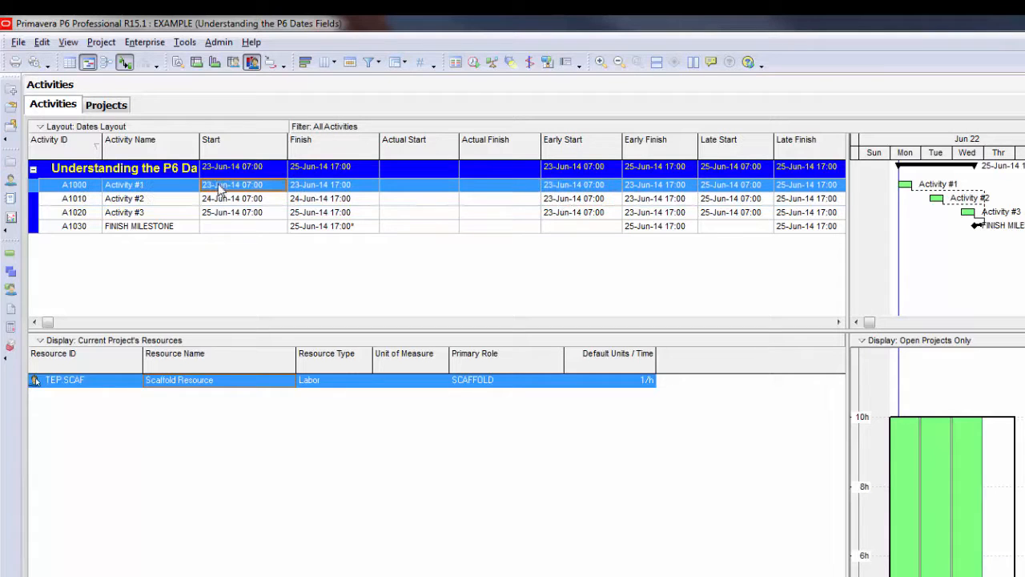
left_click(328, 191)
- Limit resource leveling to activity total float and level the project again
key("shift+F9")
left_click(553, 391)
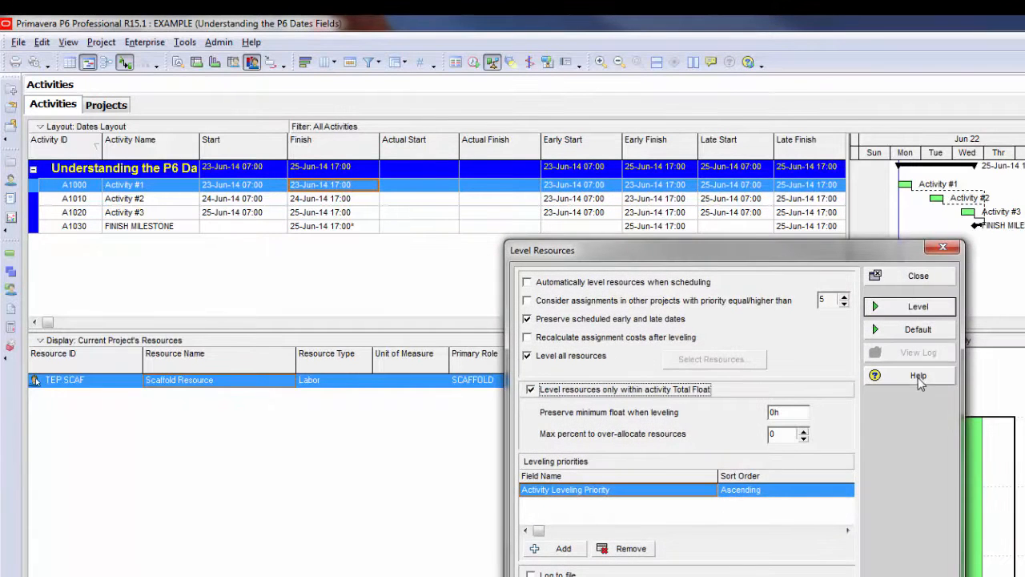
left_click(925, 308)
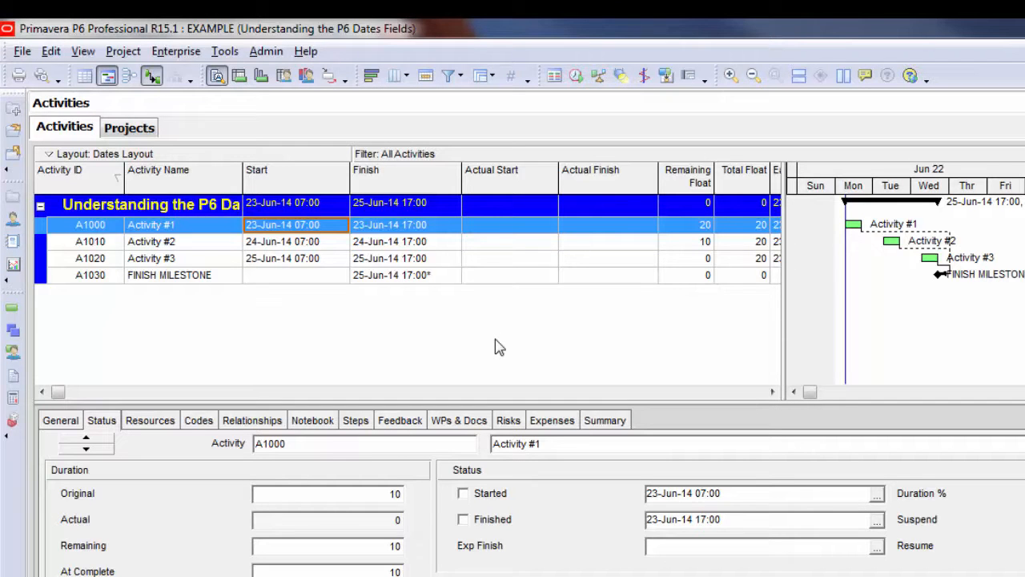
- Compare the Remaining Float of Activities #1, #2 and #3 with their leveled Start dates
left_click(756, 227)
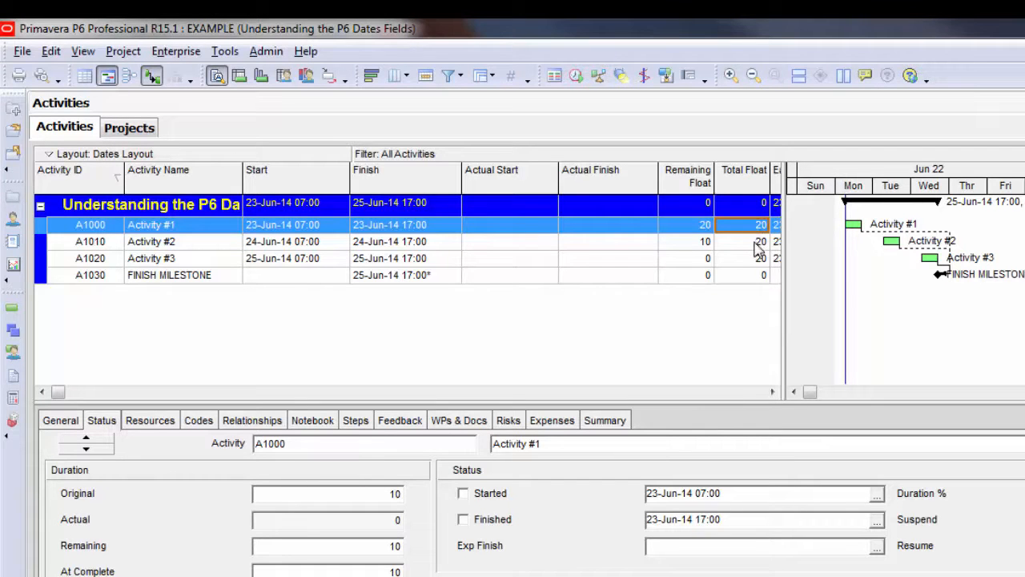
left_click(689, 226)
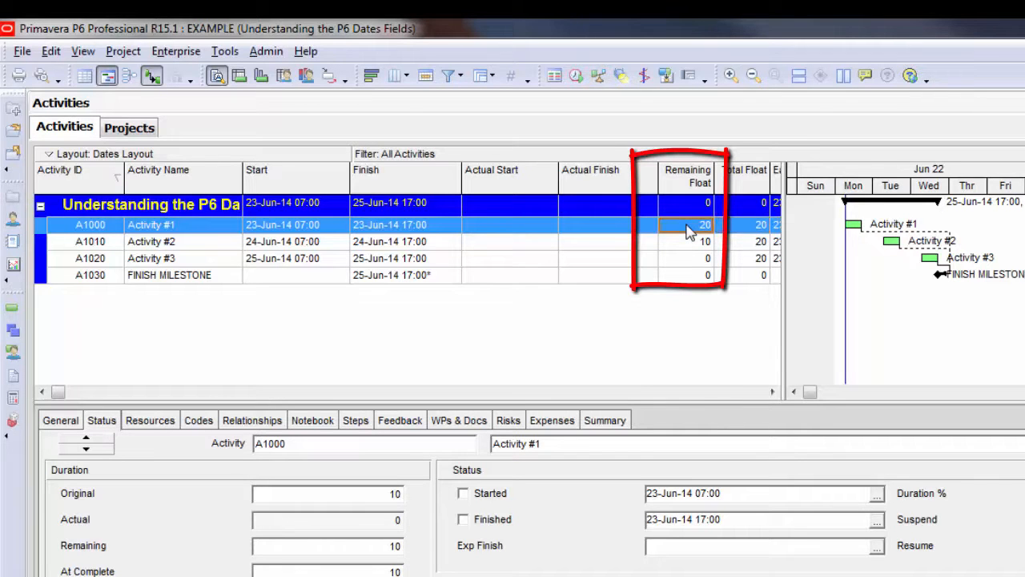
left_click(301, 230)
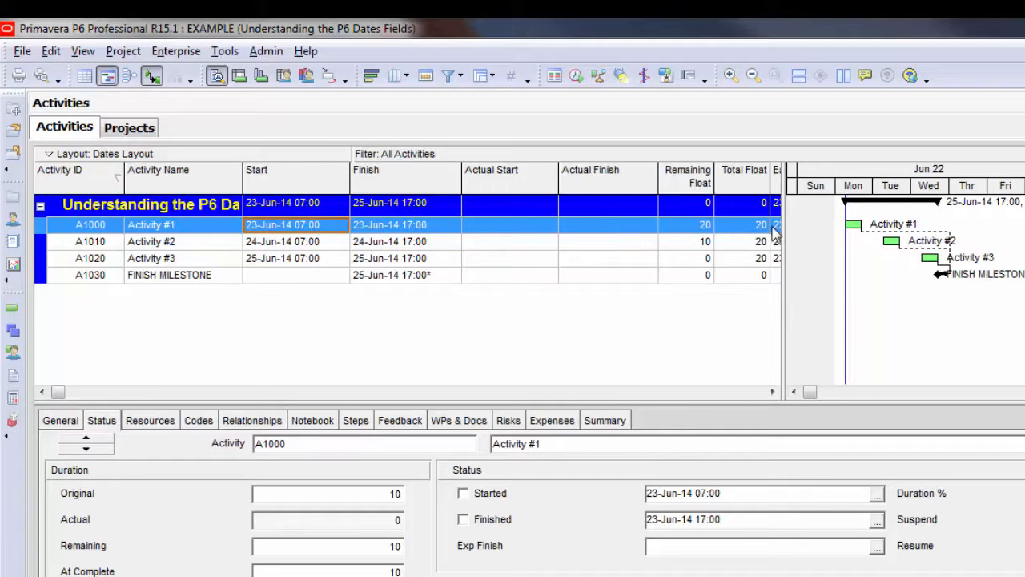
left_click(693, 228)
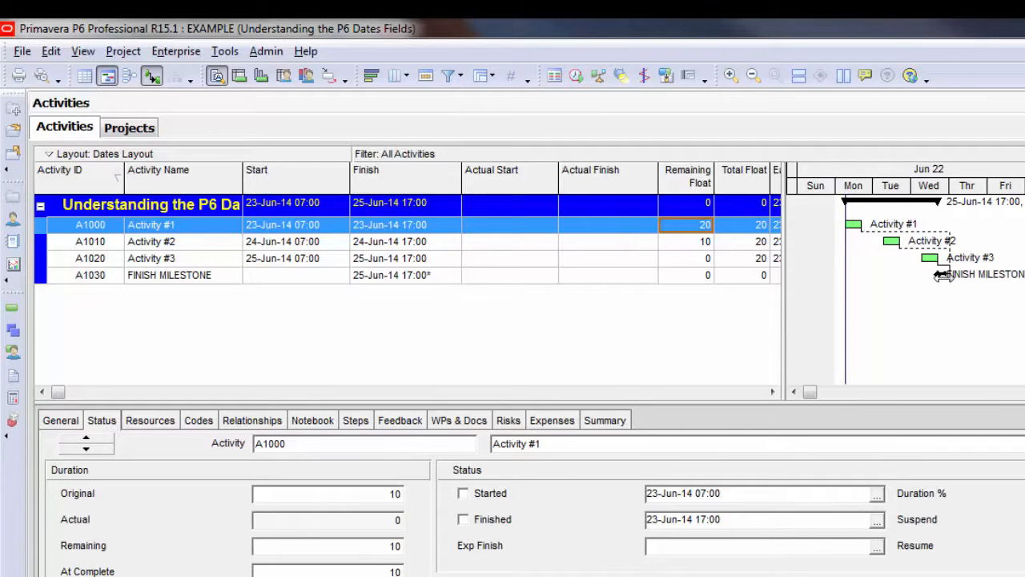
left_click(267, 244)
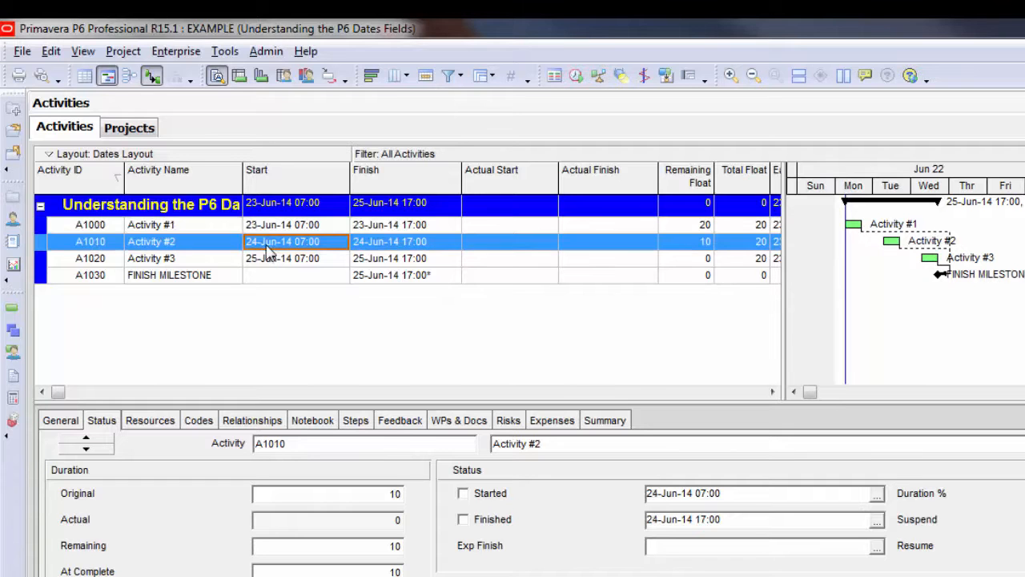
left_click(708, 242)
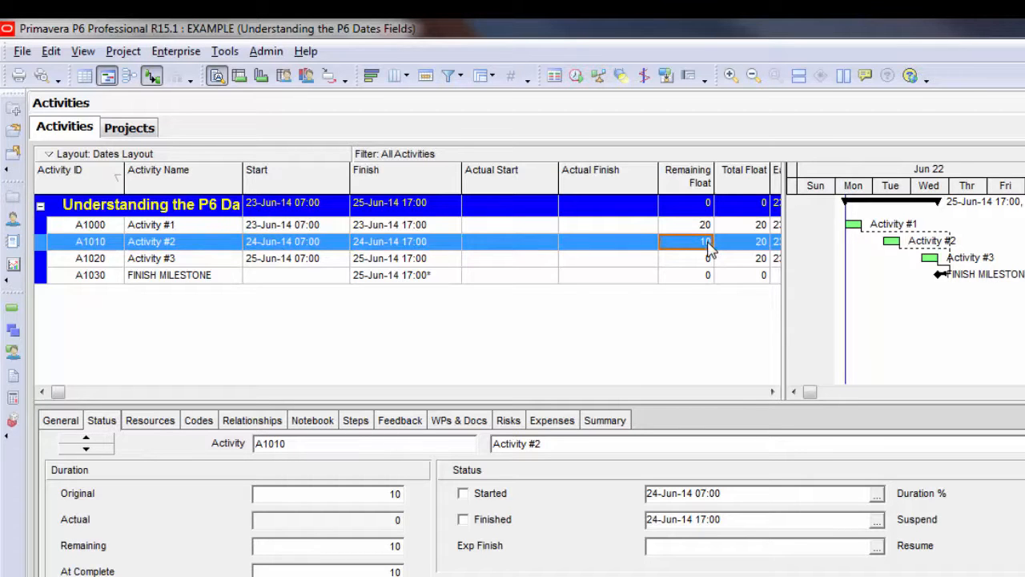
left_click(340, 259)
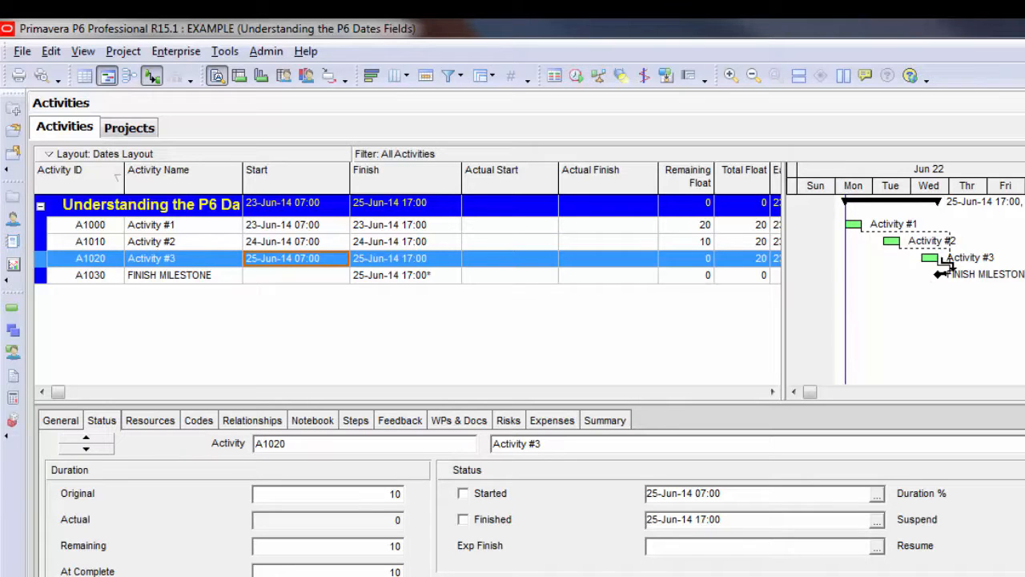
left_click(690, 260)
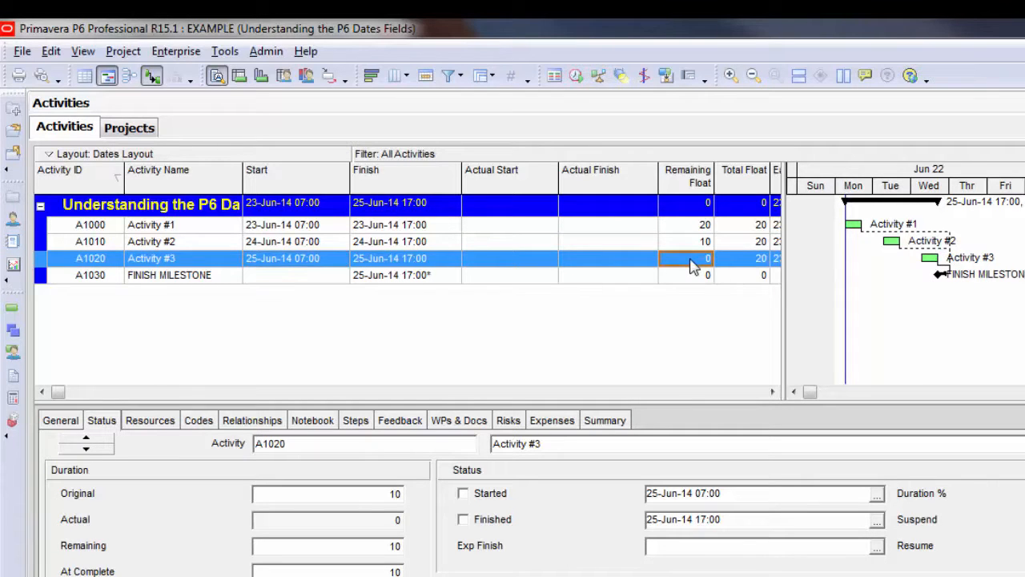
- Examine the Total Float of Activities #1, #2 and #3
left_click(758, 225)
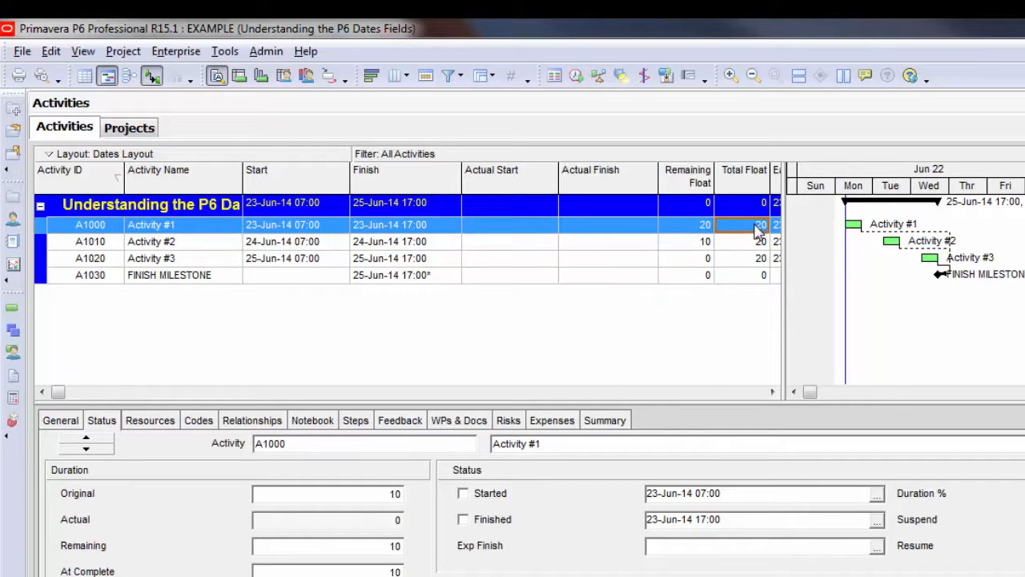
left_click(756, 245)
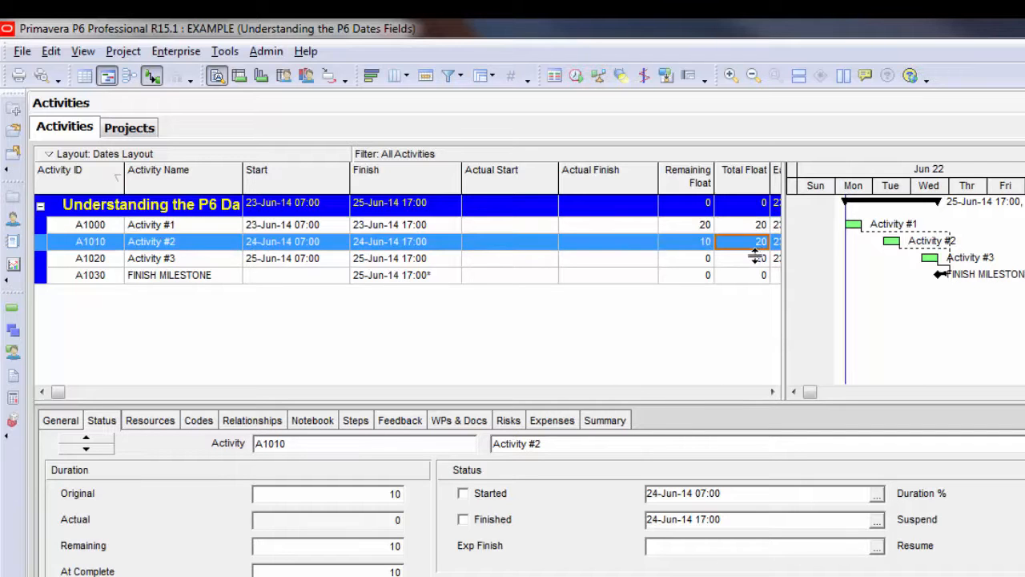
left_click(757, 258)
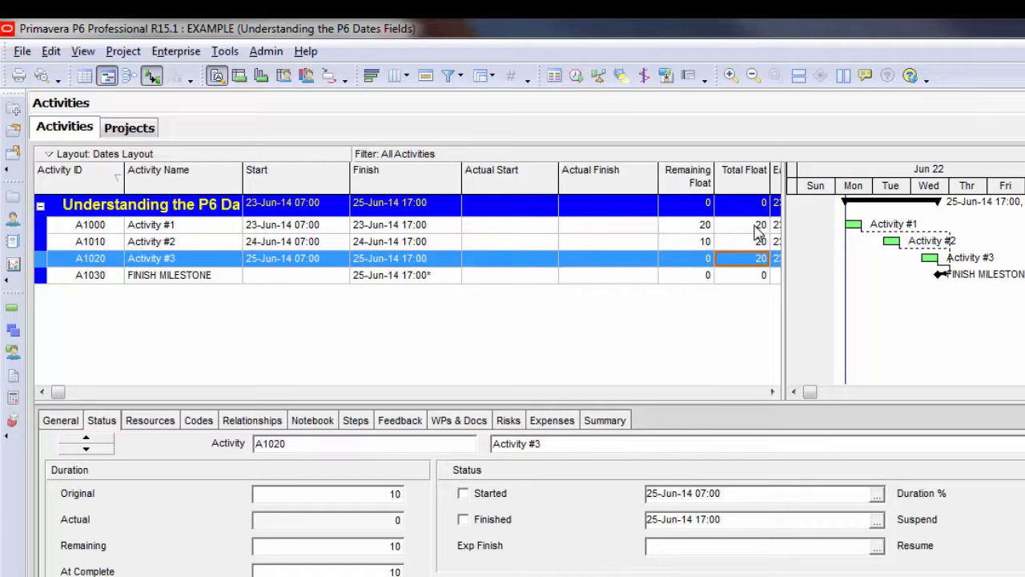
left_click(757, 225)
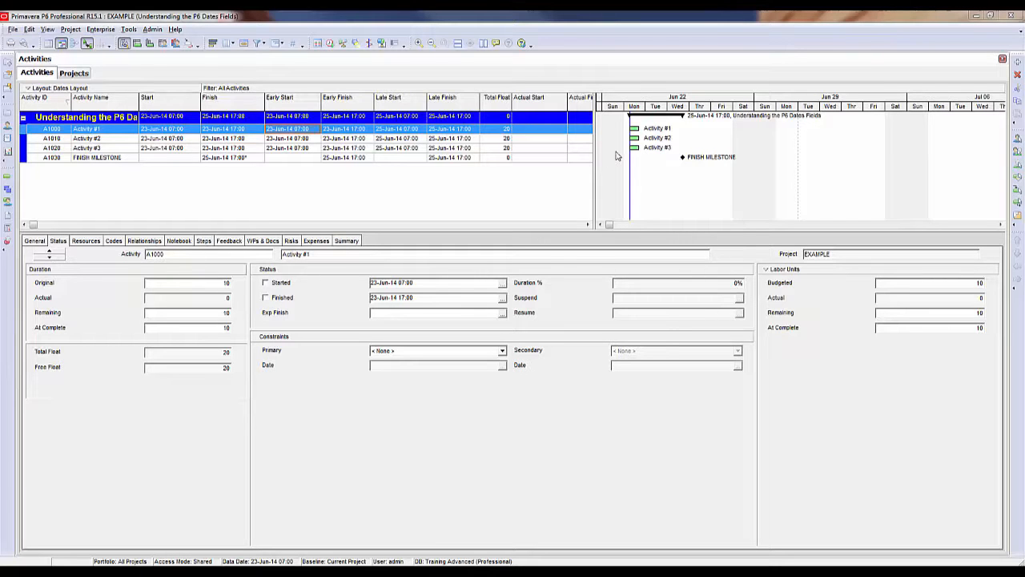
- Link Activities #1, #2, #3 and FINISH MILESTONE in sequence with finish-to-start relationships and reschedule the project
left_click_drag(638, 129, 683, 157)
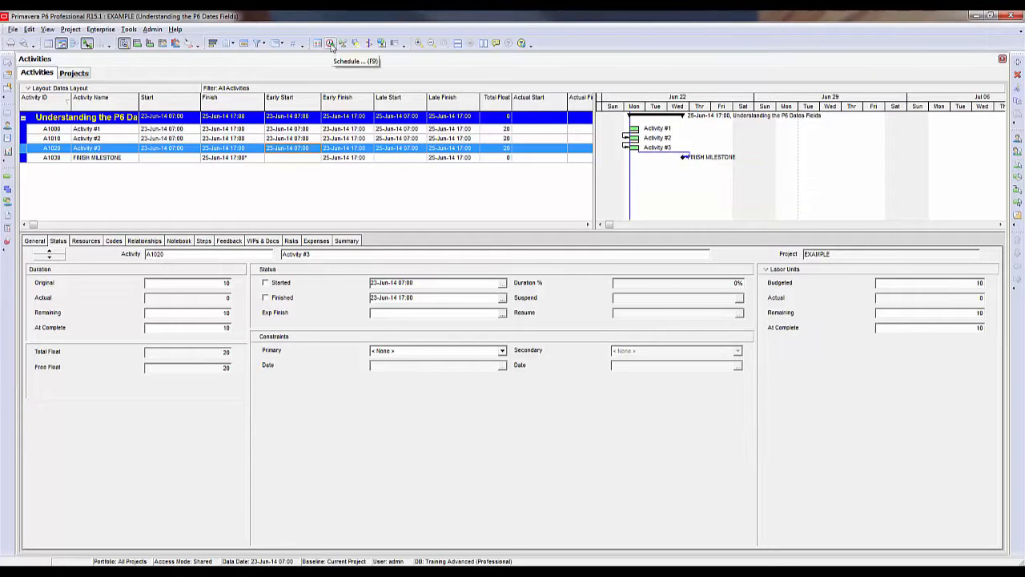
left_click(331, 46)
left_click(630, 266)
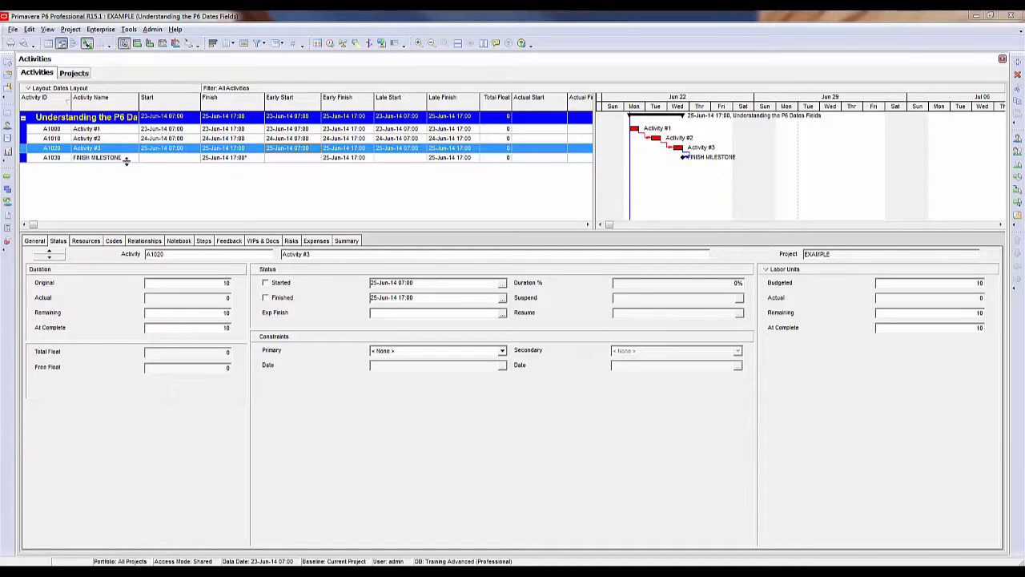
- Set FINISH MILESTONE's Finish On constraint date to 30-Jun-14 17:00 and reschedule the project
left_click(222, 163)
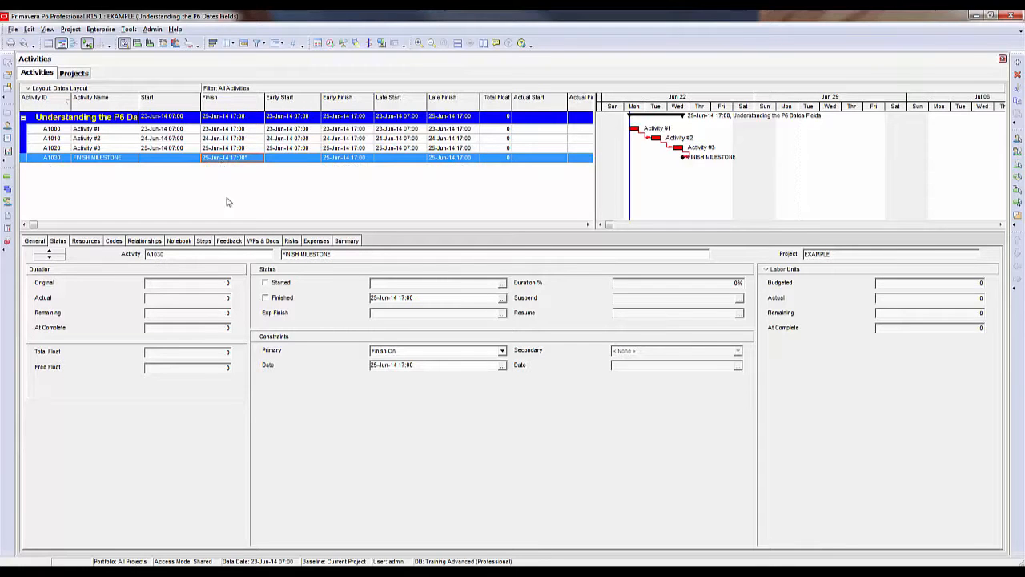
left_click(502, 366)
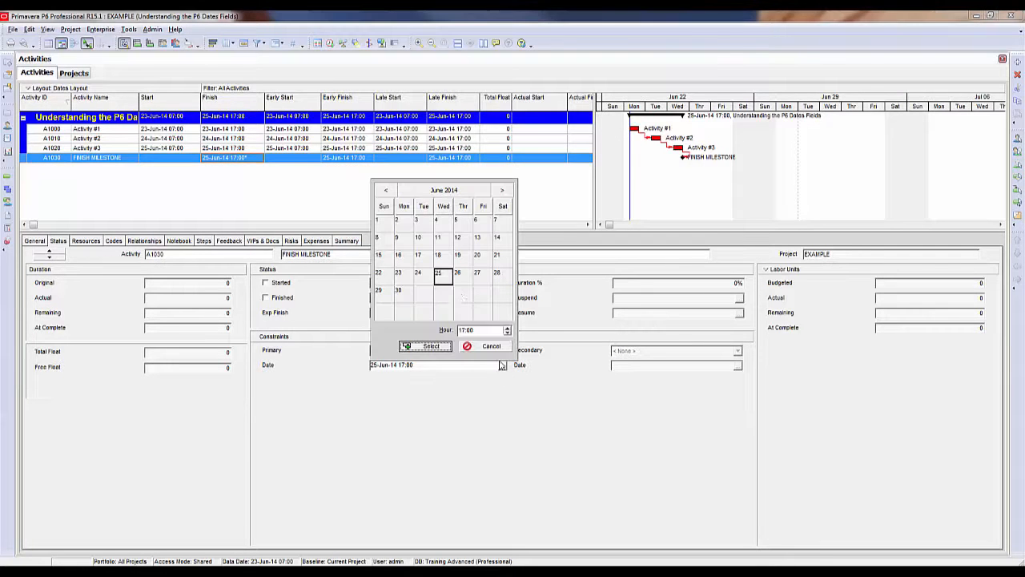
left_click(407, 298)
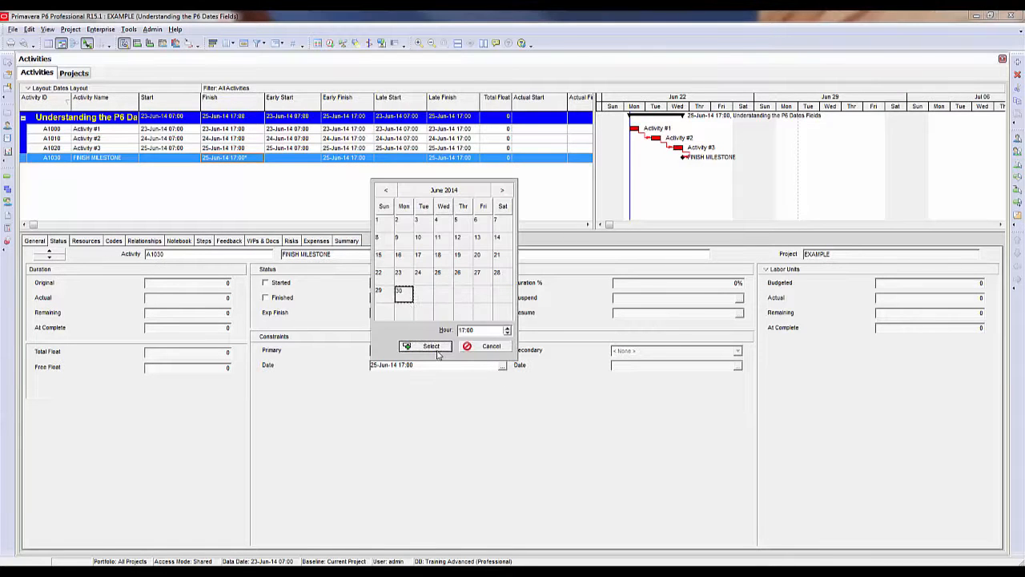
left_click(430, 346)
left_click(329, 44)
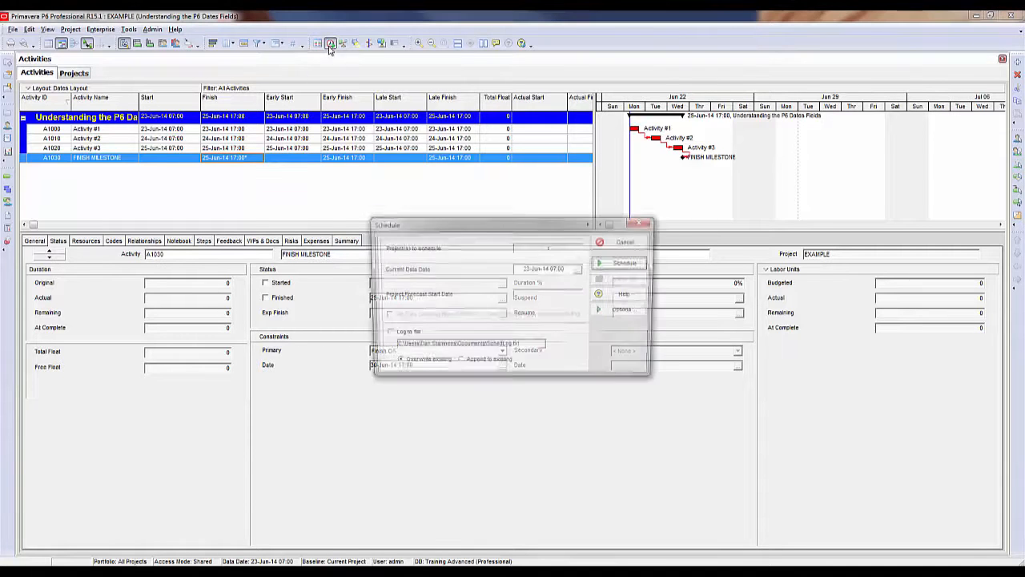
left_click(624, 265)
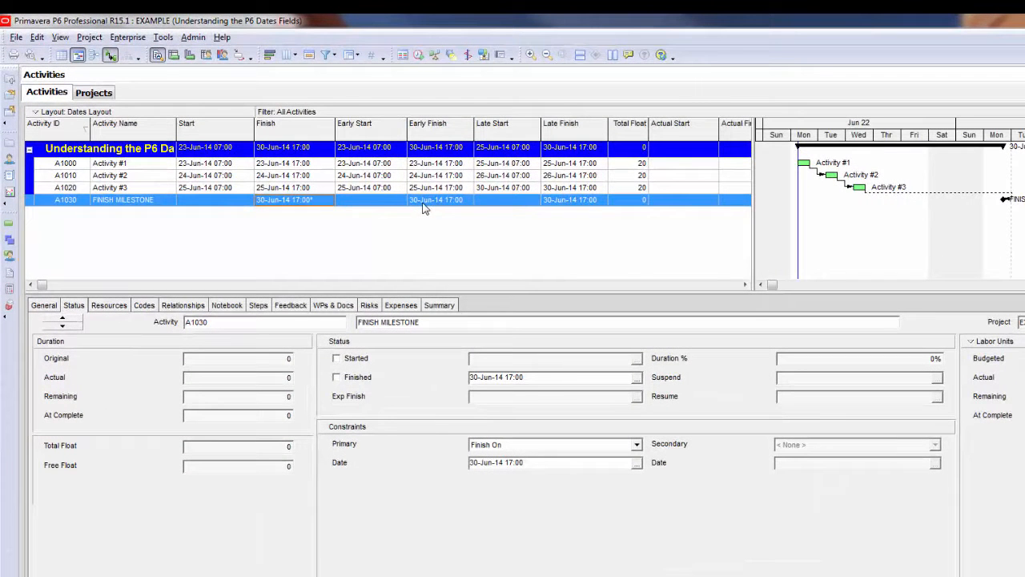
- Examine the Early Start and Early Finish dates of Activities #1, #2 and #3
left_click(392, 166)
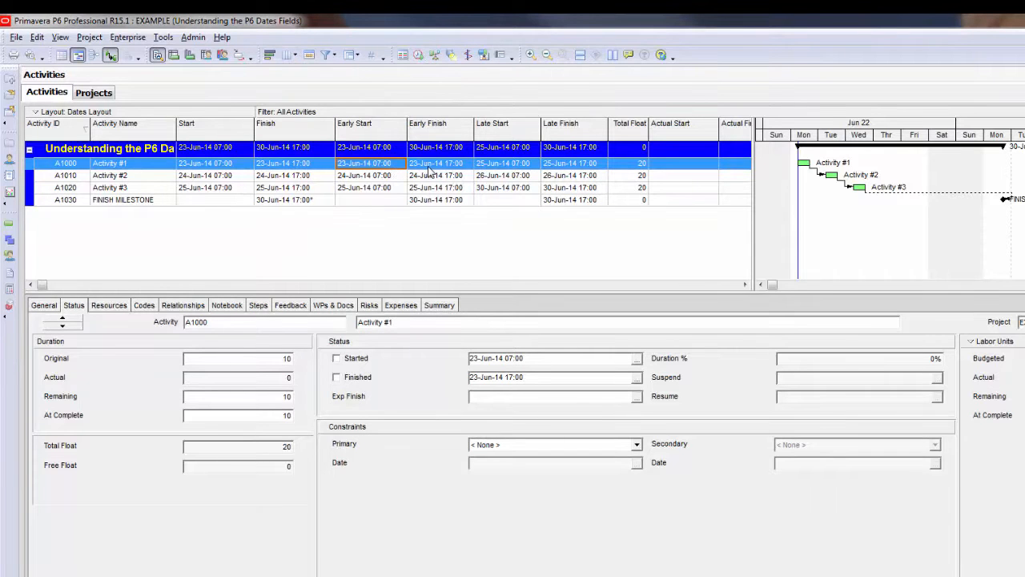
left_click(430, 168)
left_click(364, 176)
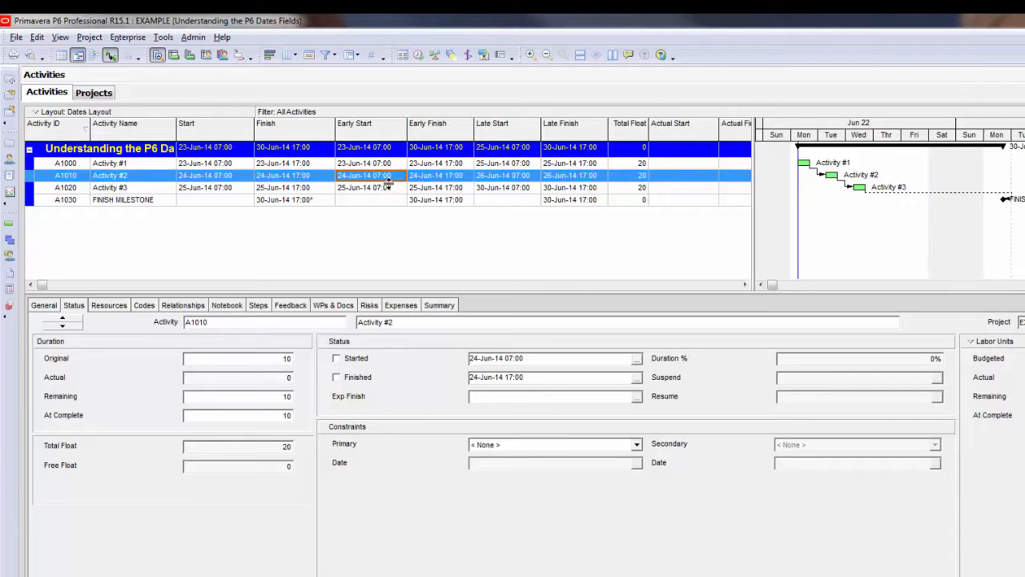
left_click(390, 188)
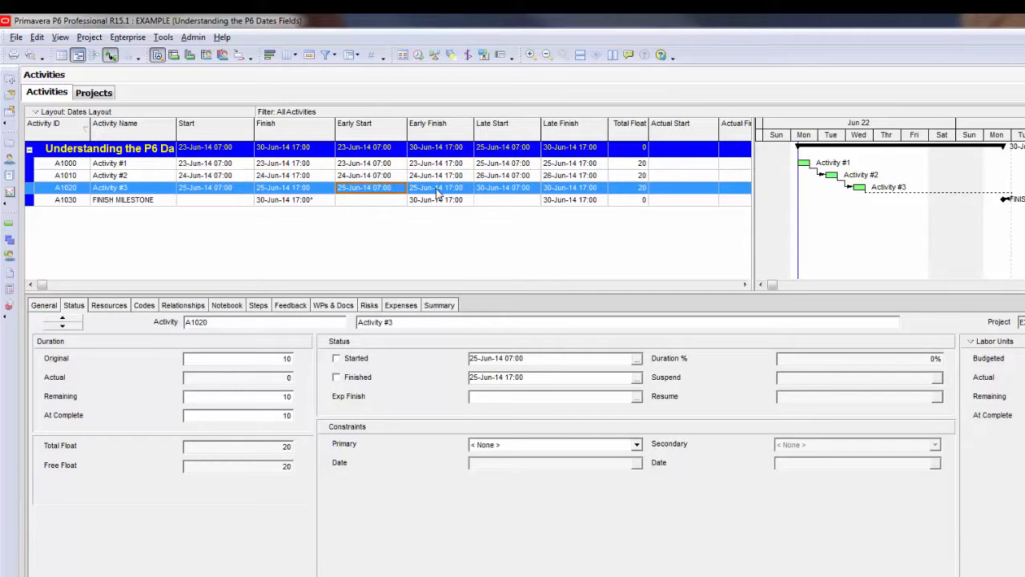
left_click(438, 190)
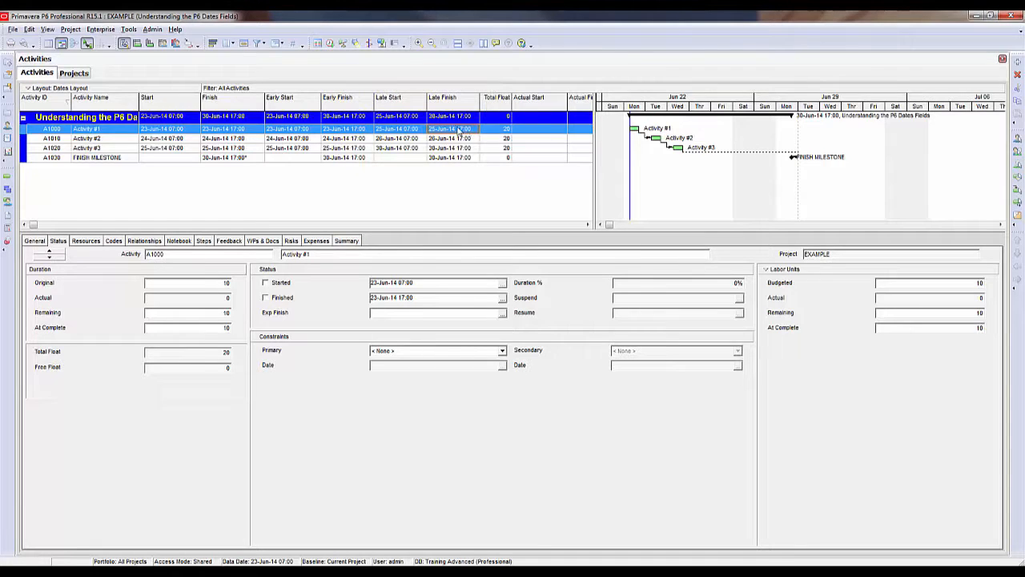
- Examine the Late Start and Late Finish dates of Activities #1, #2 and #3, and compare Activity #1's with its Total Float
left_click(401, 141)
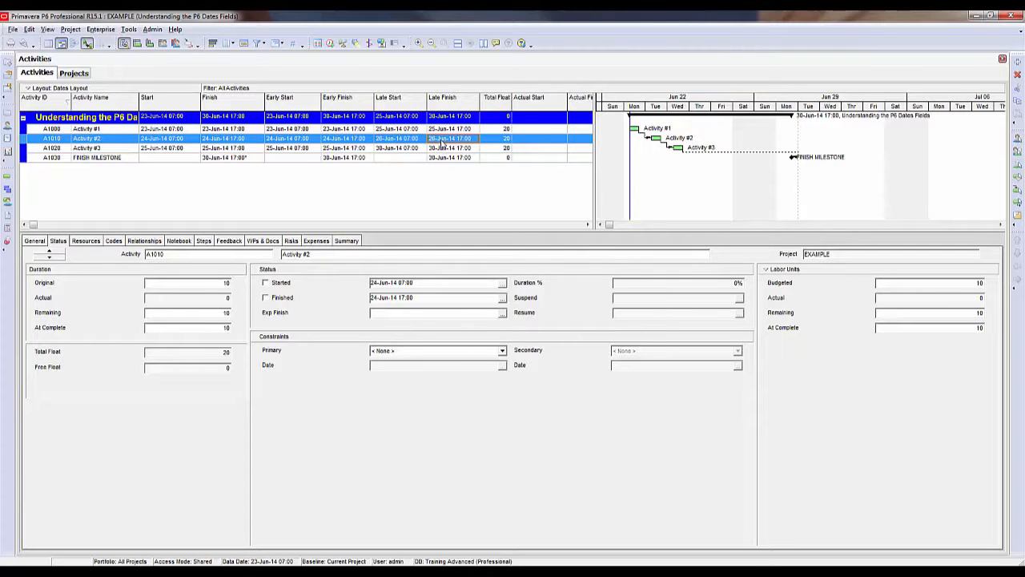
left_click(408, 153)
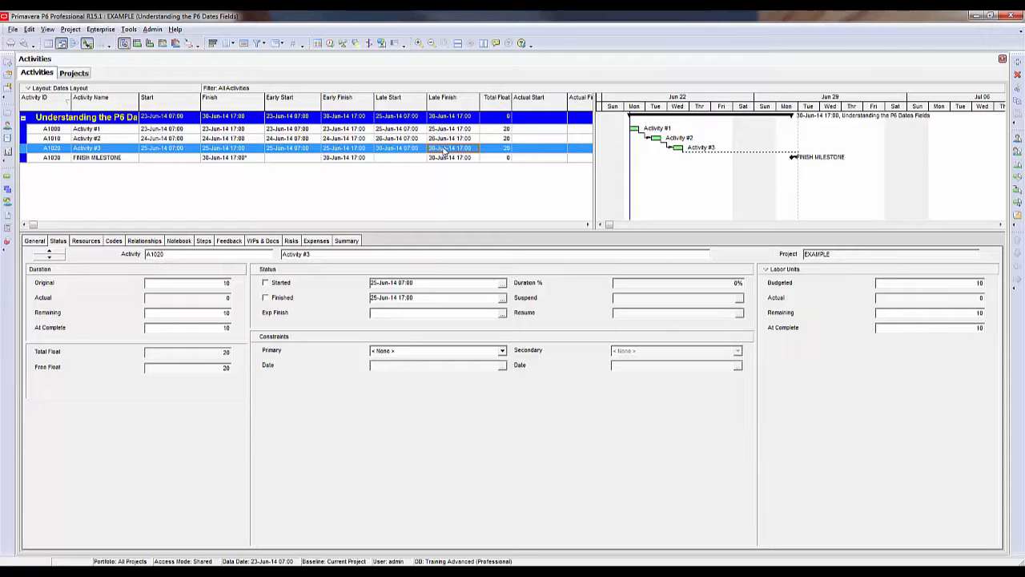
key("Up")
key("Up")
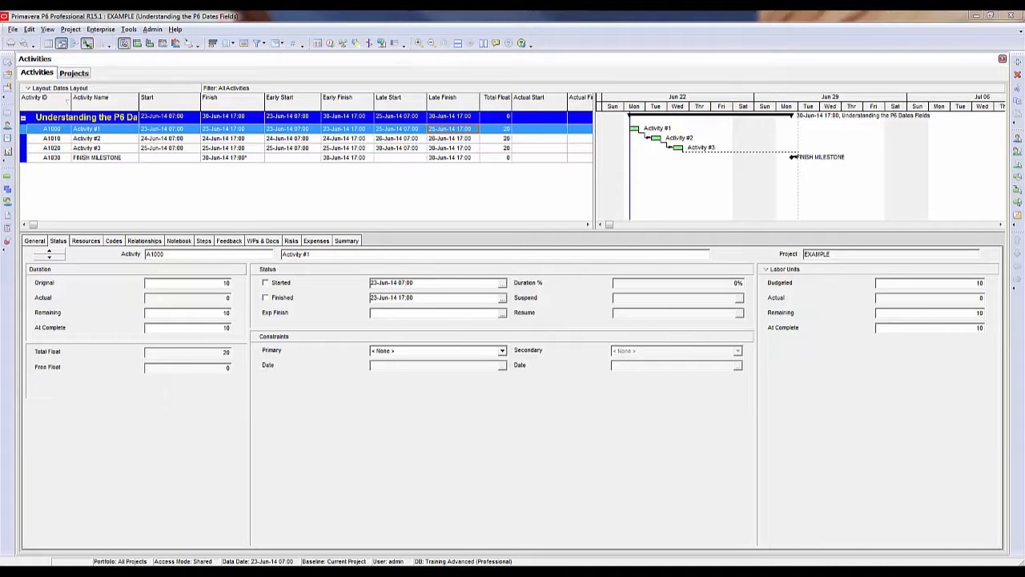
left_click(355, 131)
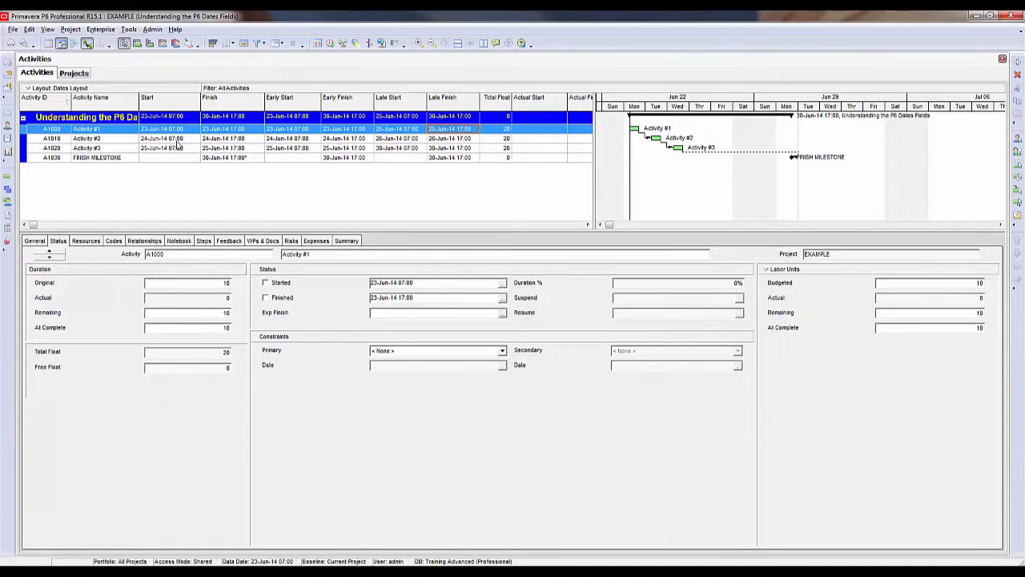
left_click(506, 131)
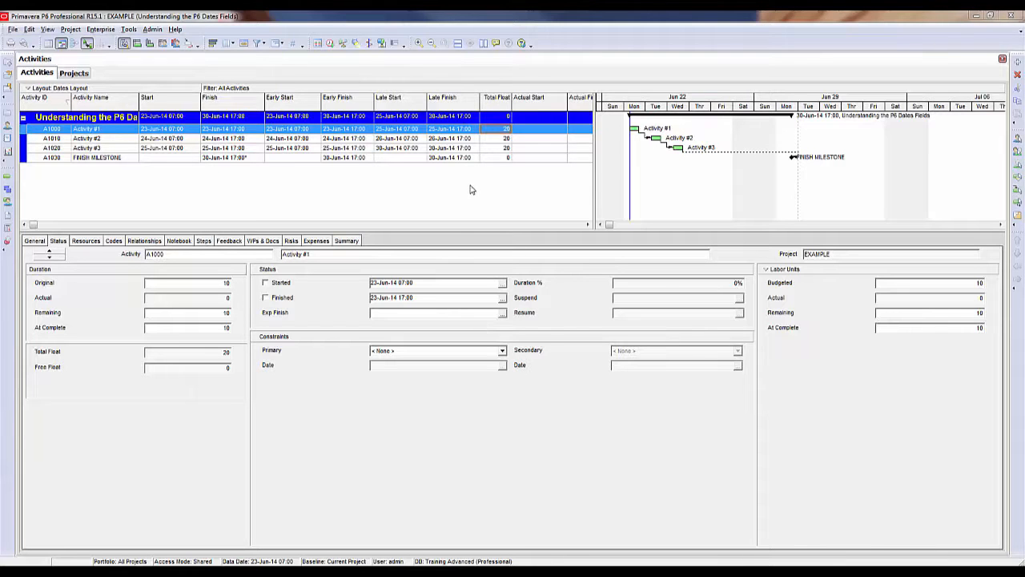
- Review the available Compute Total Float methods in the project's schedule options
left_click(331, 44)
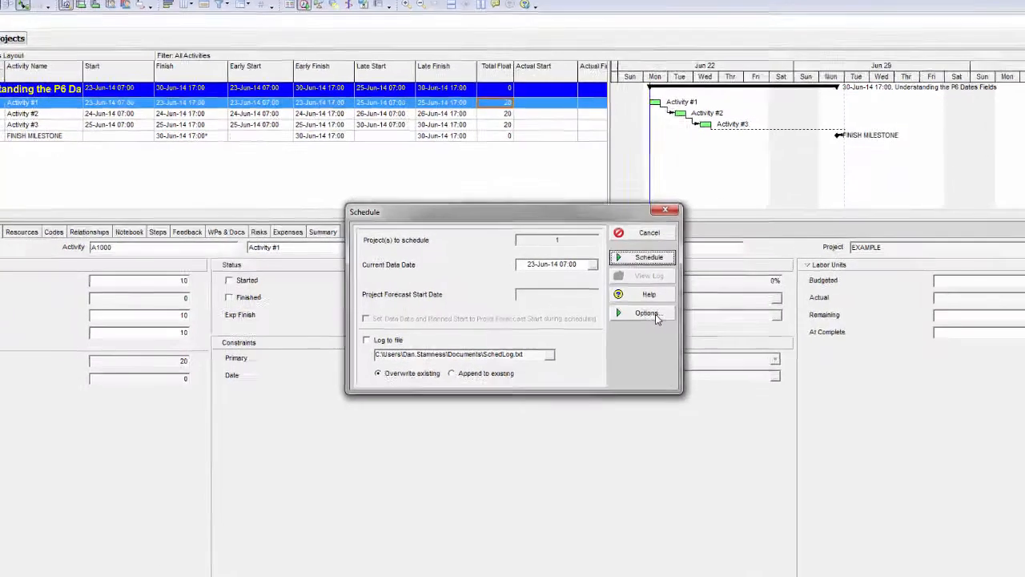
left_click(627, 310)
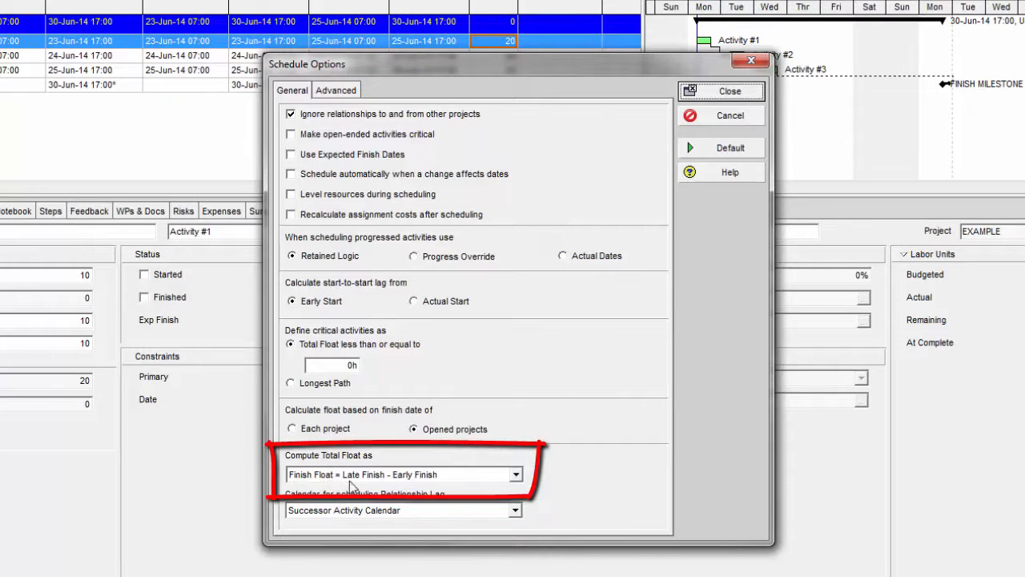
left_click(517, 475)
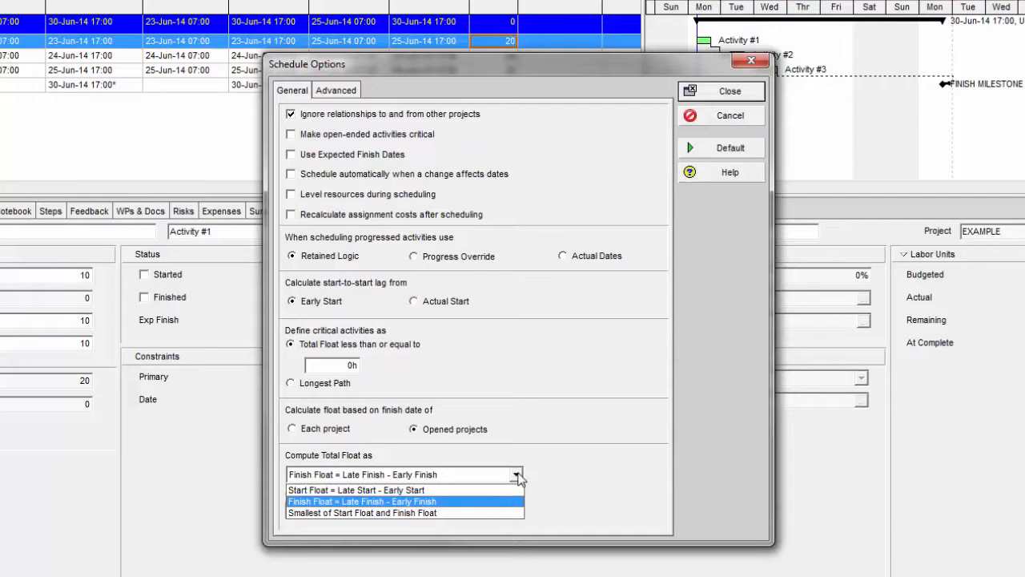
left_click(749, 93)
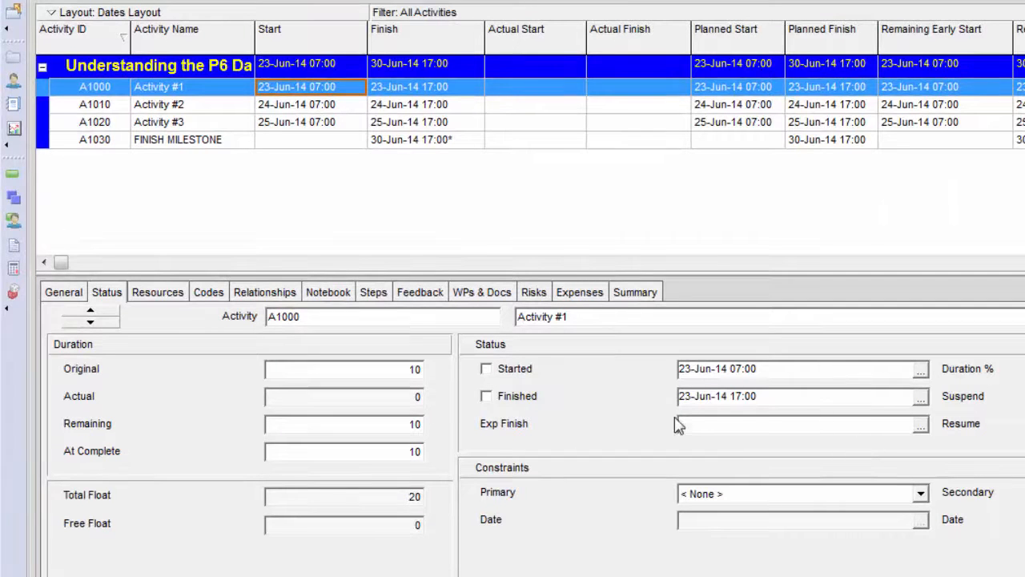
- Mark Activity #1 as Started and Finished
left_click(487, 370)
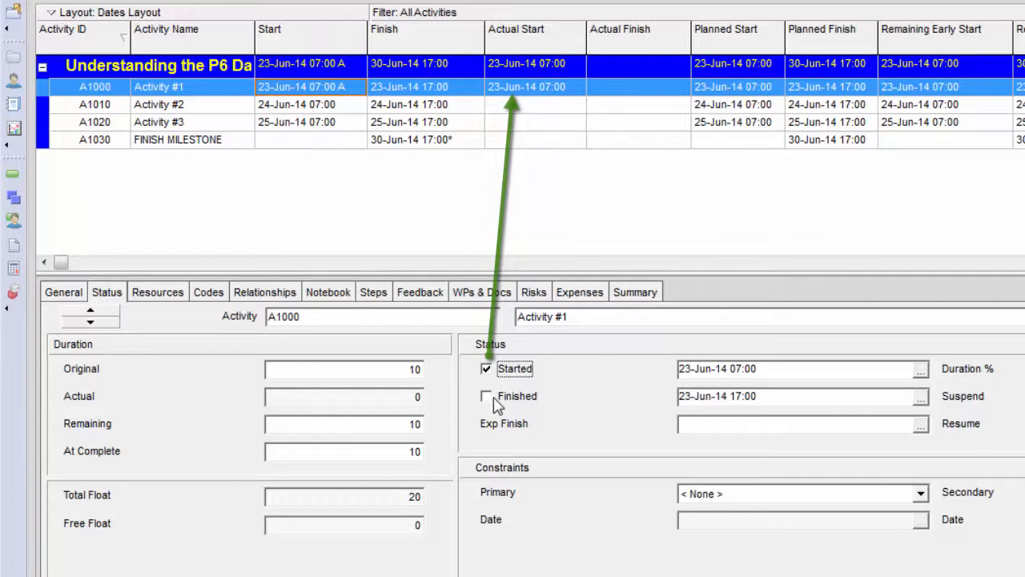
left_click(490, 397)
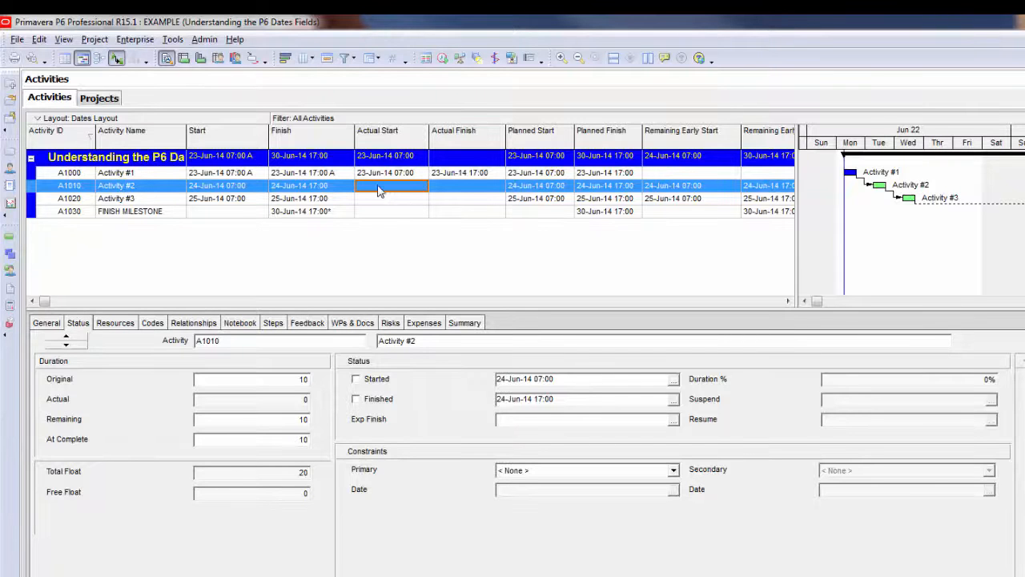
- Set Activity #2's Actual Start to 03-May-16 00:00 and its Duration % to 50%
left_click(424, 193)
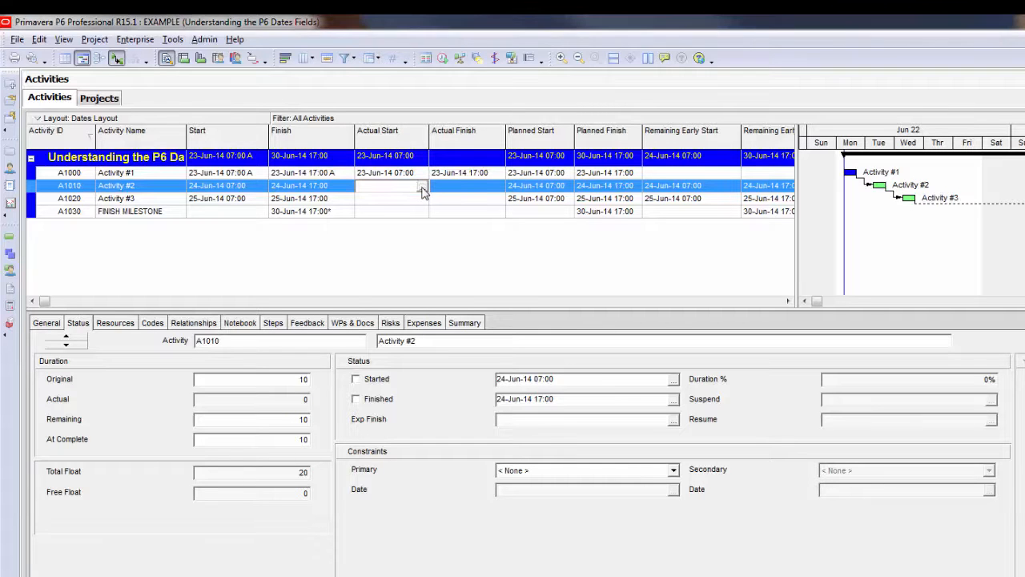
left_click(422, 188)
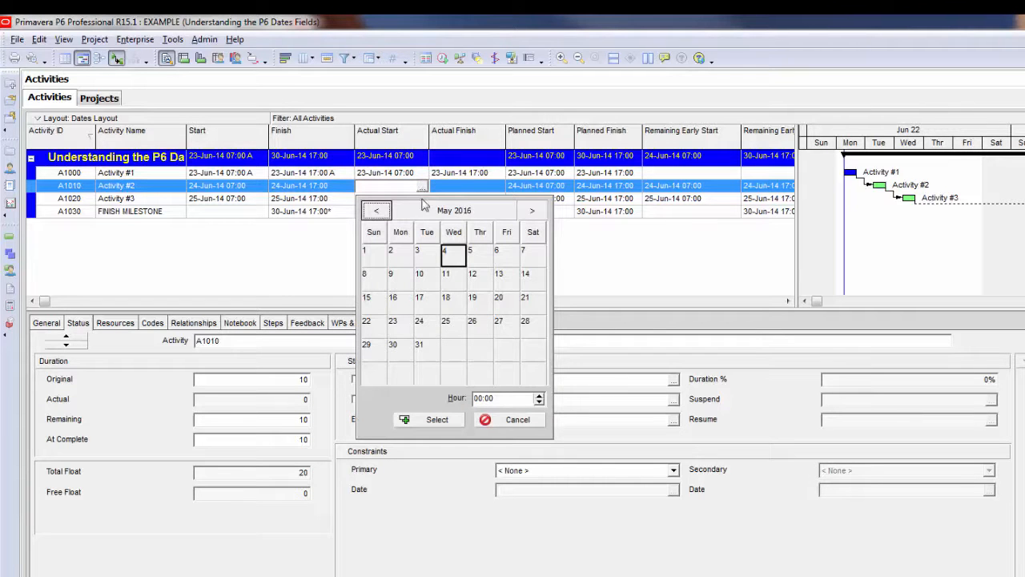
left_click(428, 255)
left_click(438, 420)
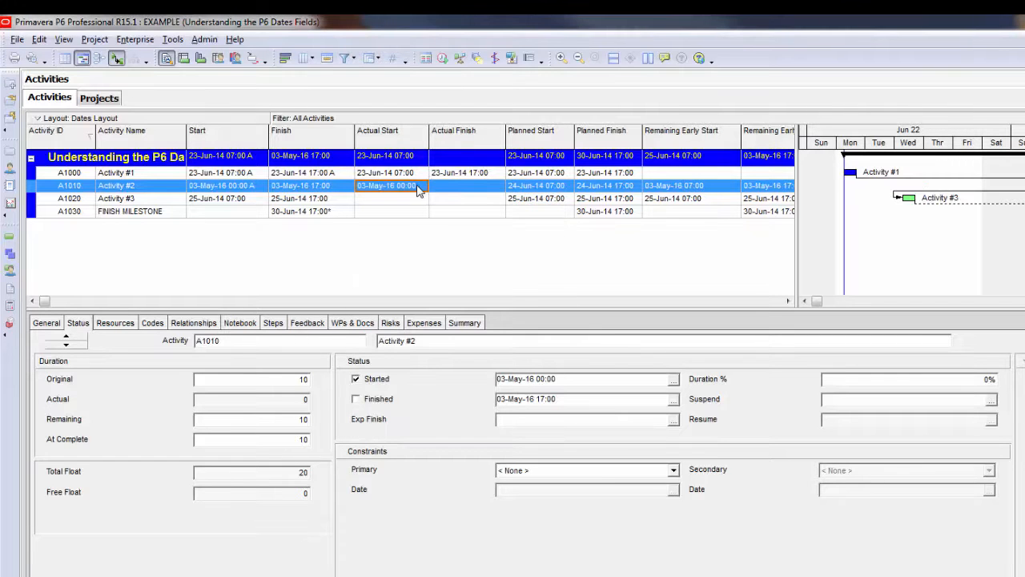
left_click(941, 381)
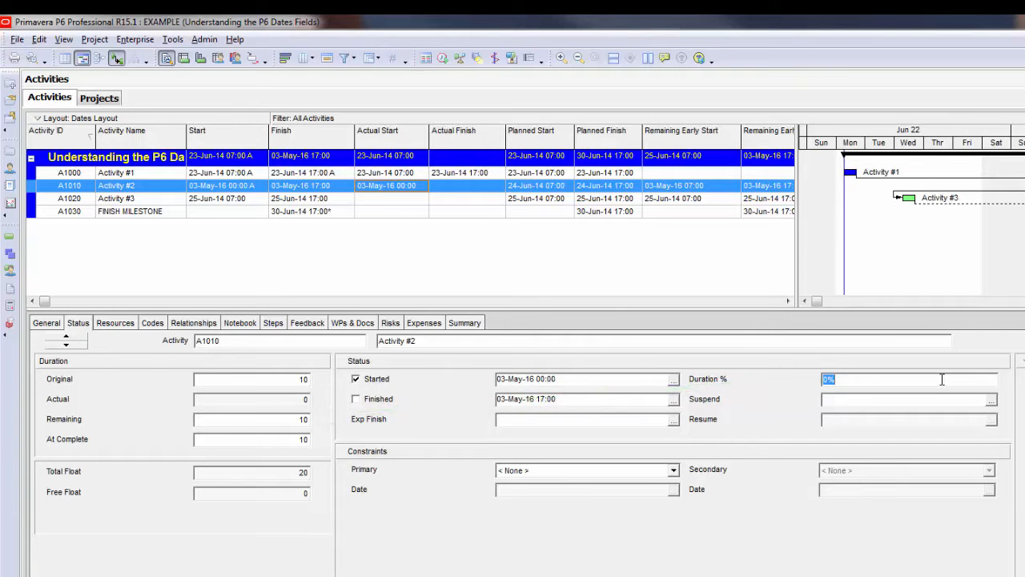
type("50")
key("Return")
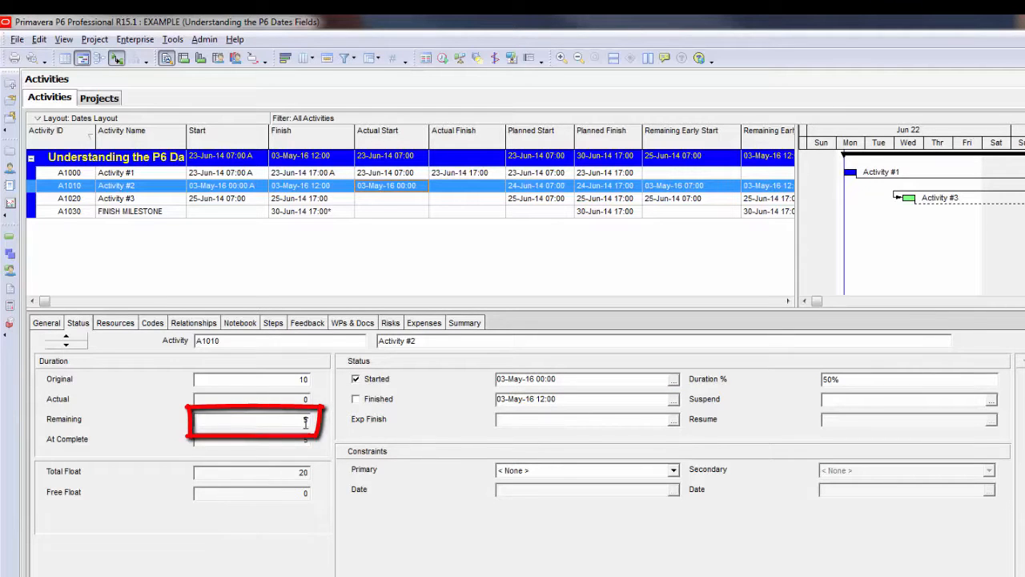
left_click(481, 188)
left_click(419, 191)
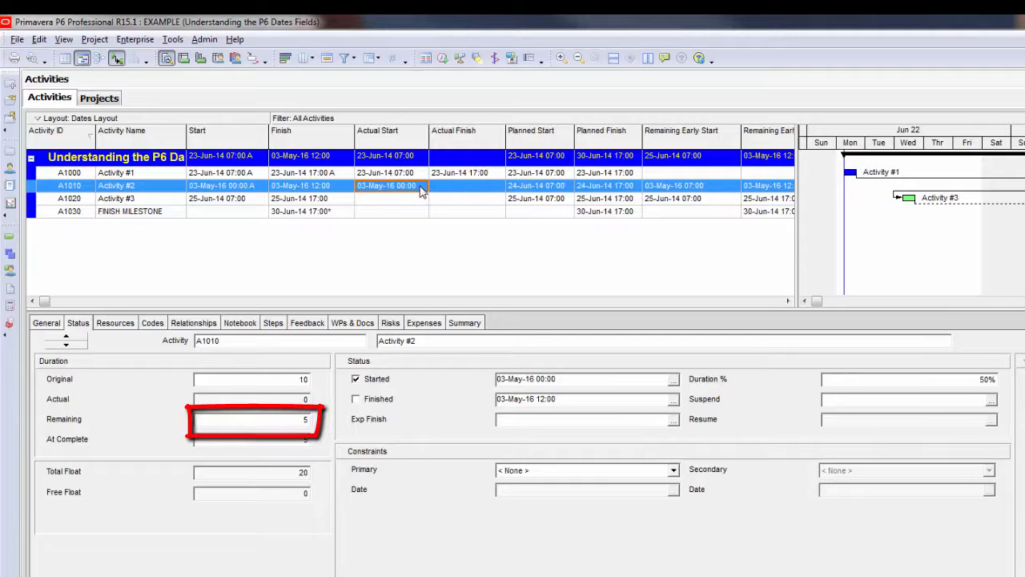
- Reschedule the project with a Current Data Date of 24-Jun-14 07:00
left_click(443, 58)
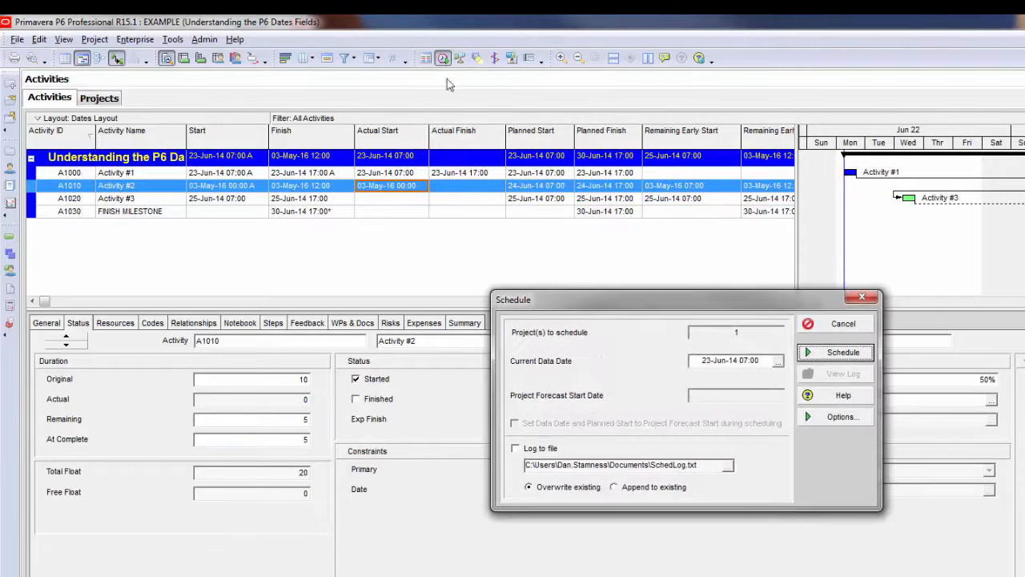
left_click(711, 360)
left_click_drag(698, 360, 671, 365)
type("24")
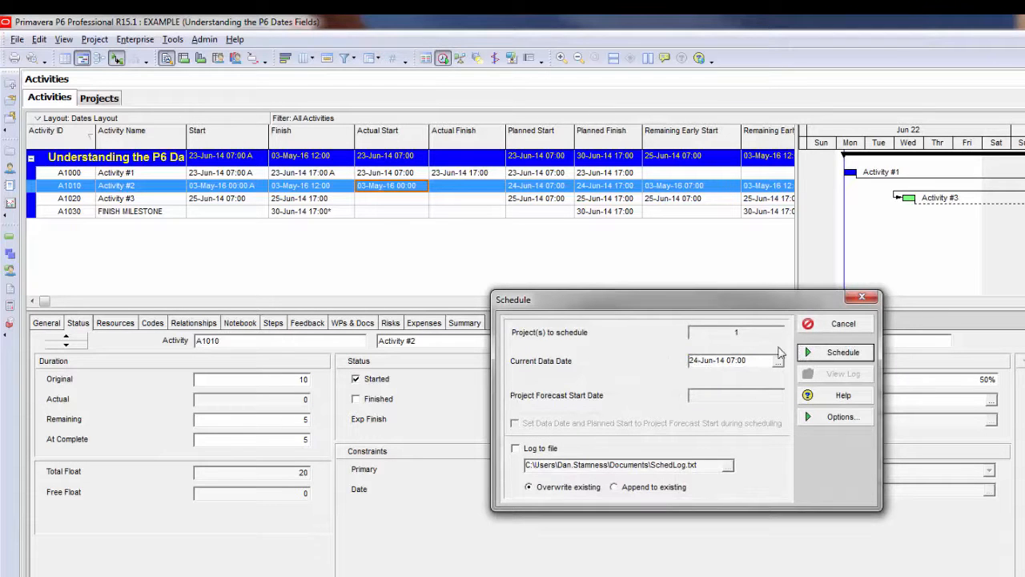
left_click(855, 356)
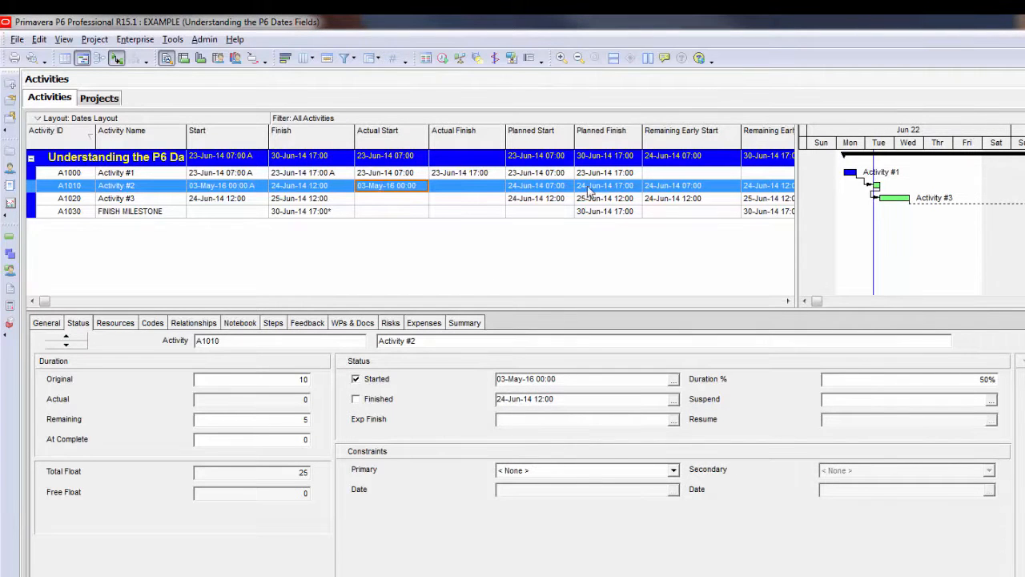
left_click(563, 186)
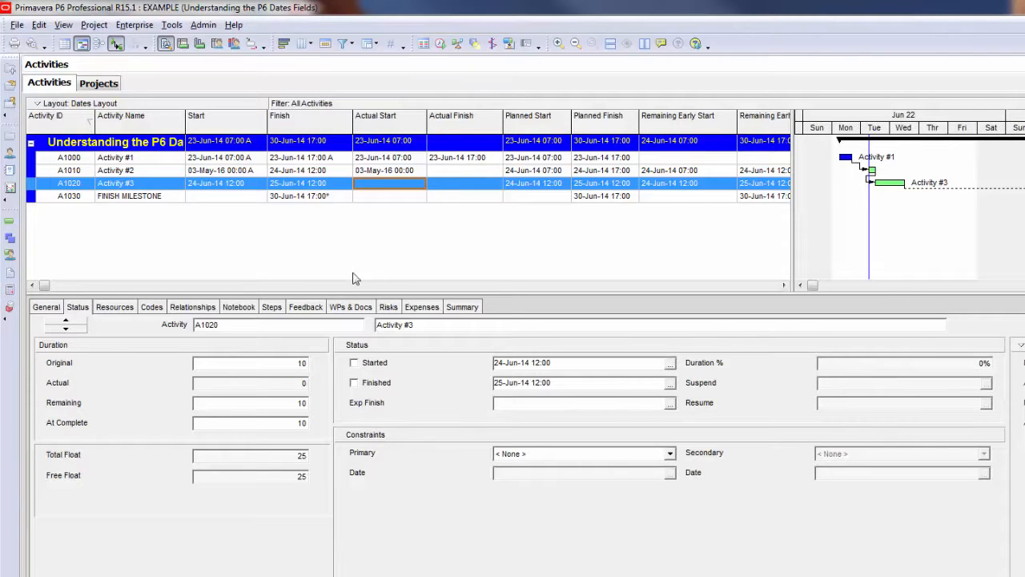
- Mark Activity #3 as Started and Finished
left_click(354, 363)
left_click(354, 382)
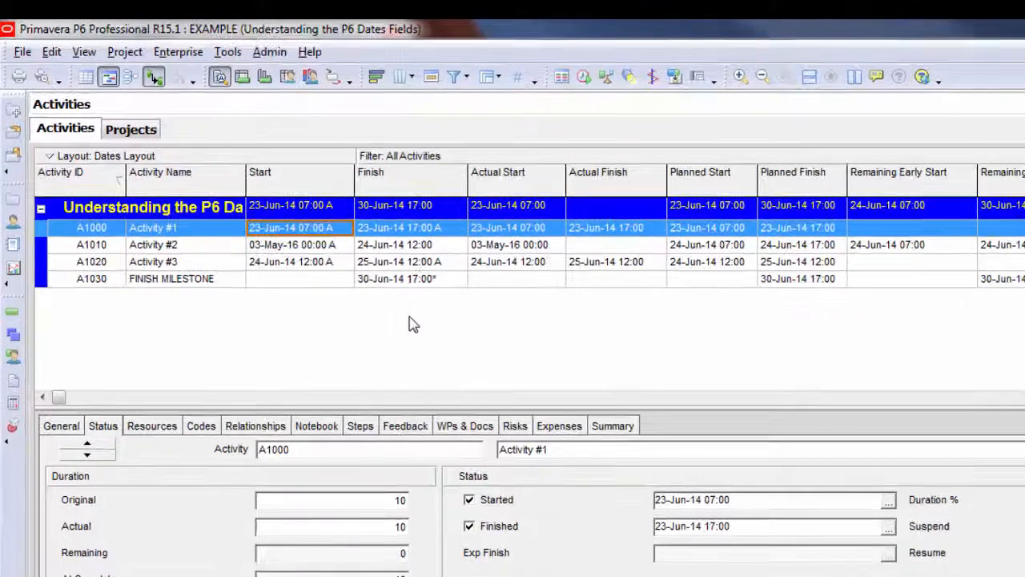
- Compare the Start and Finish dates of Activities #1, #2 and #3 with their Actual Start and Actual Finish dates
left_click(522, 230)
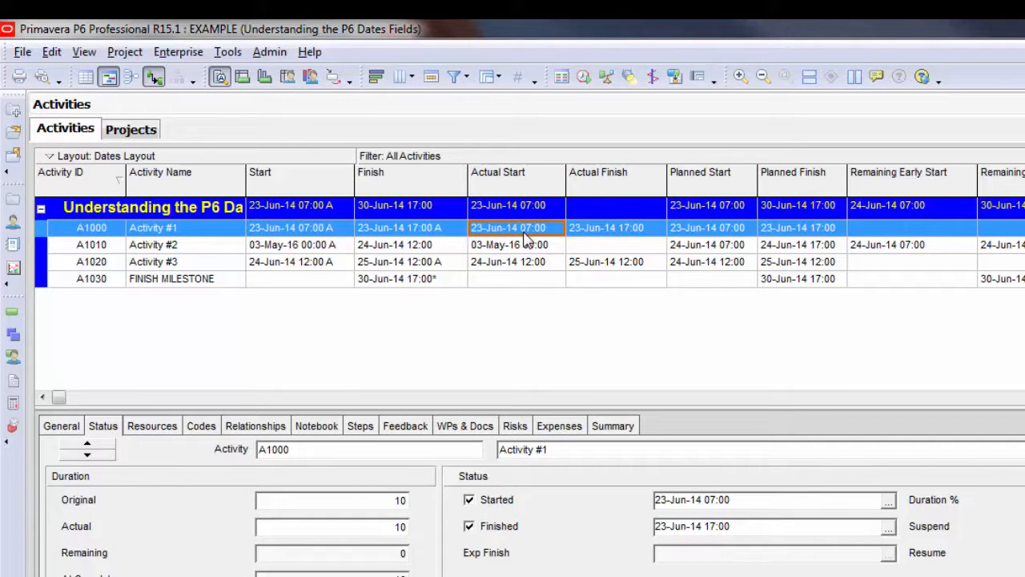
left_click(322, 229)
left_click(394, 232)
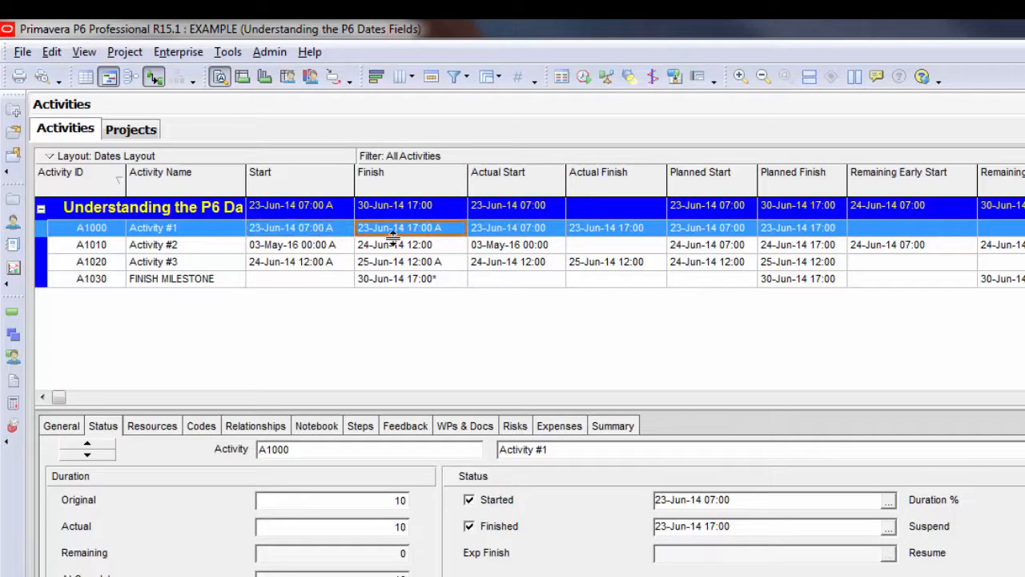
left_click(294, 248)
left_click(527, 250)
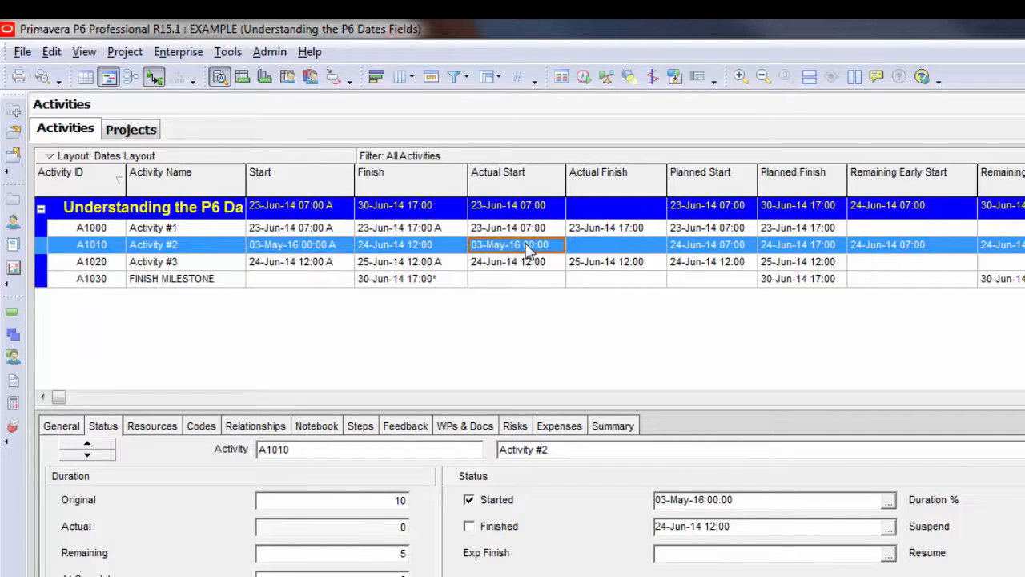
left_click(326, 250)
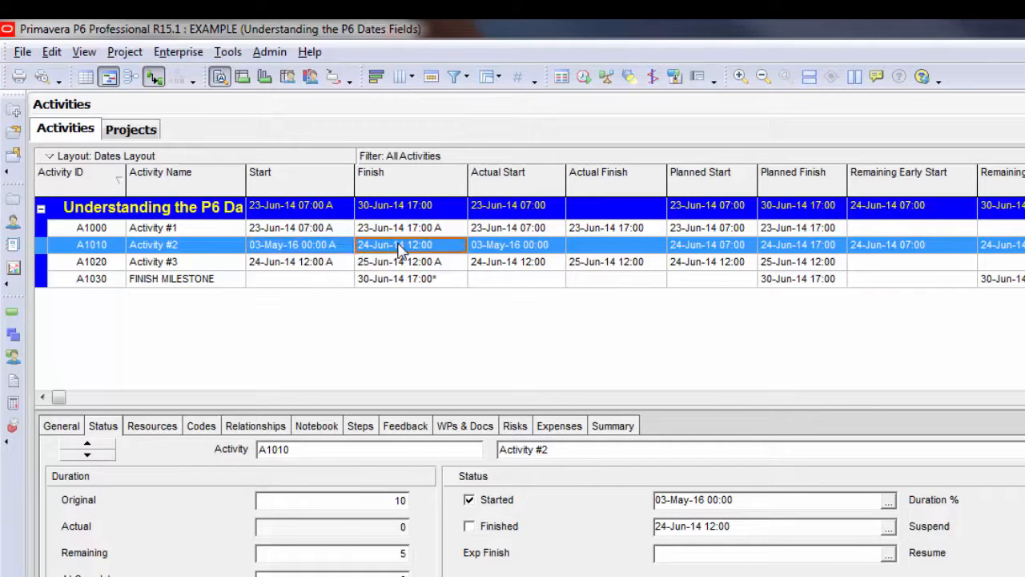
left_click(315, 266)
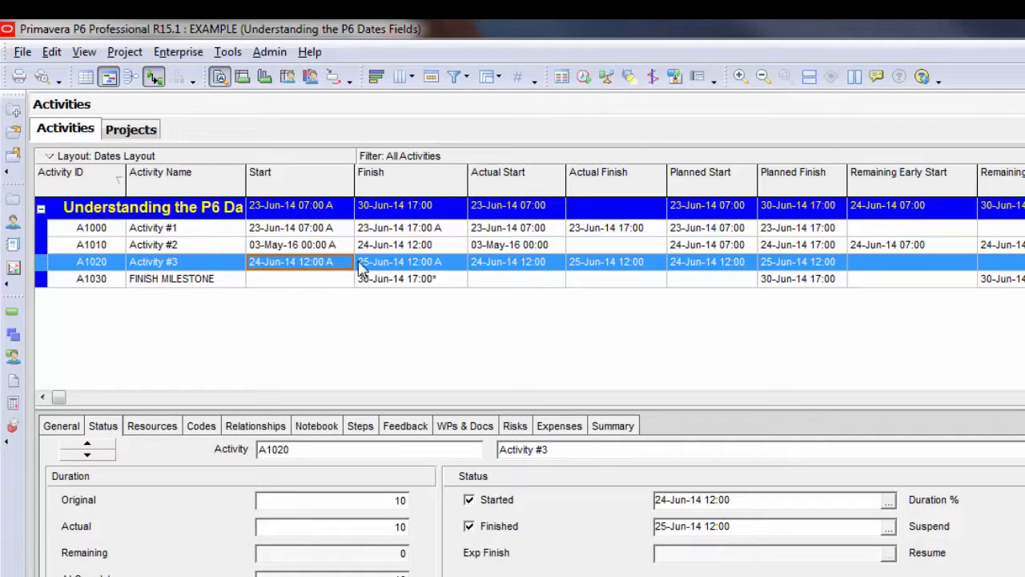
left_click(405, 271)
left_click(314, 271)
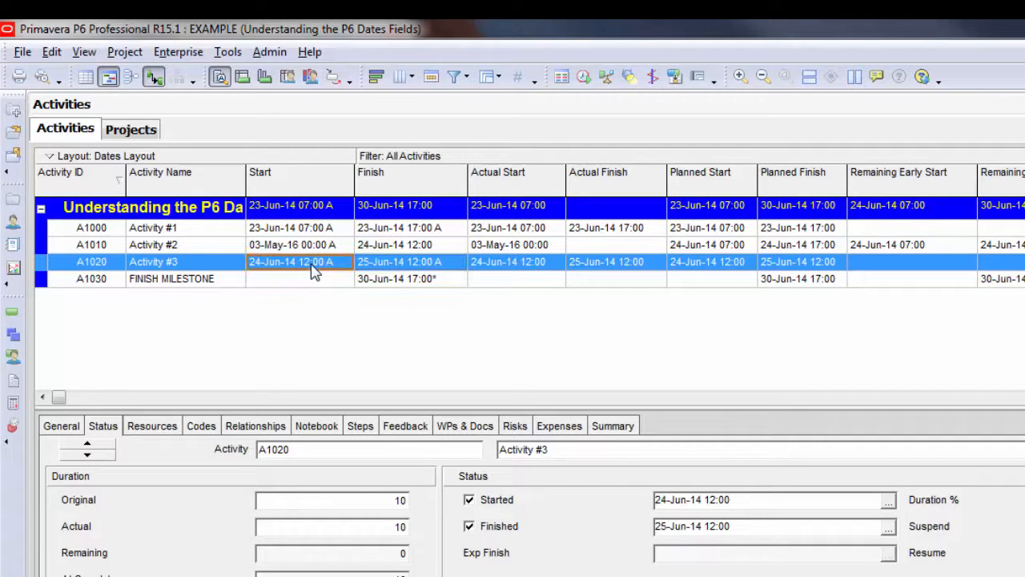
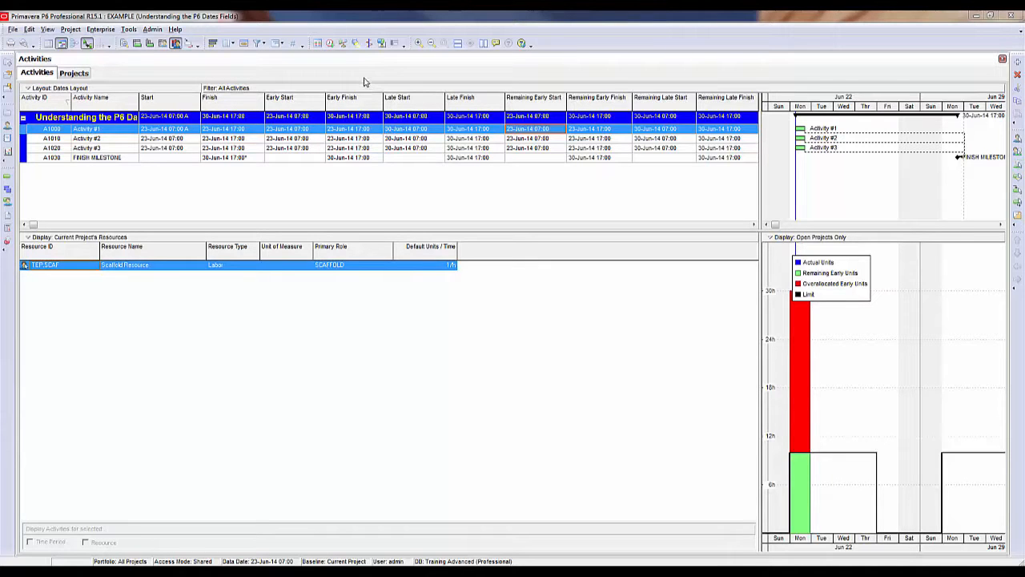
- Level all resources within activity Total Float, preserving the scheduled early and late dates
left_click(342, 44)
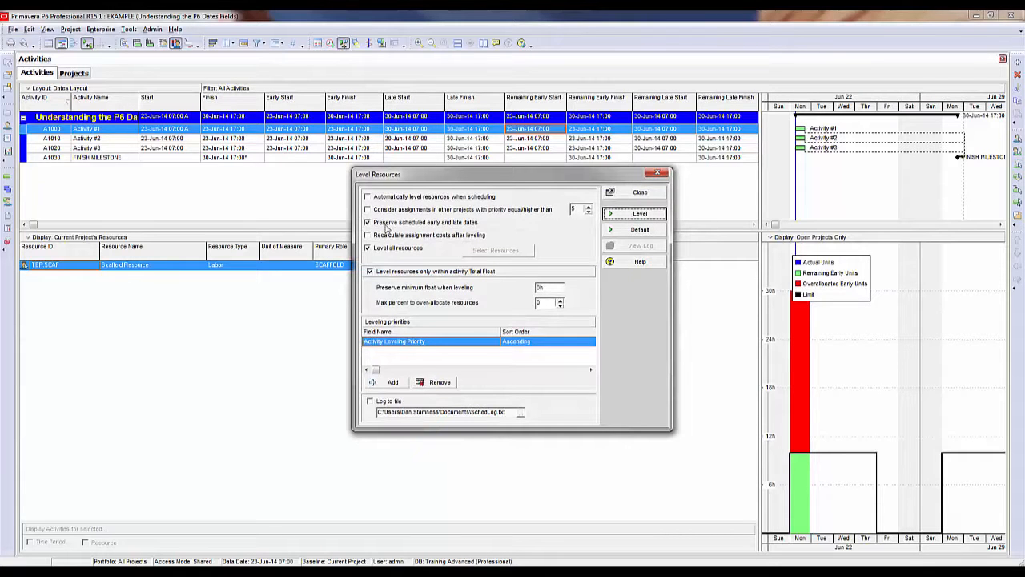
left_click(663, 215)
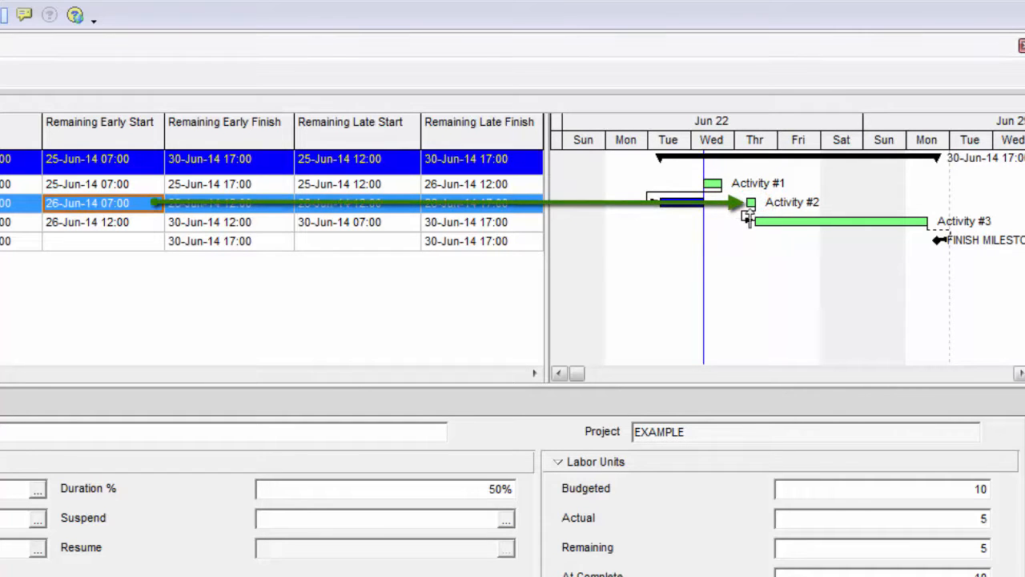
- Compare the Remaining Early Start dates of Activities #1 and #2 with their Early Start dates
left_click(197, 205)
left_click(158, 208)
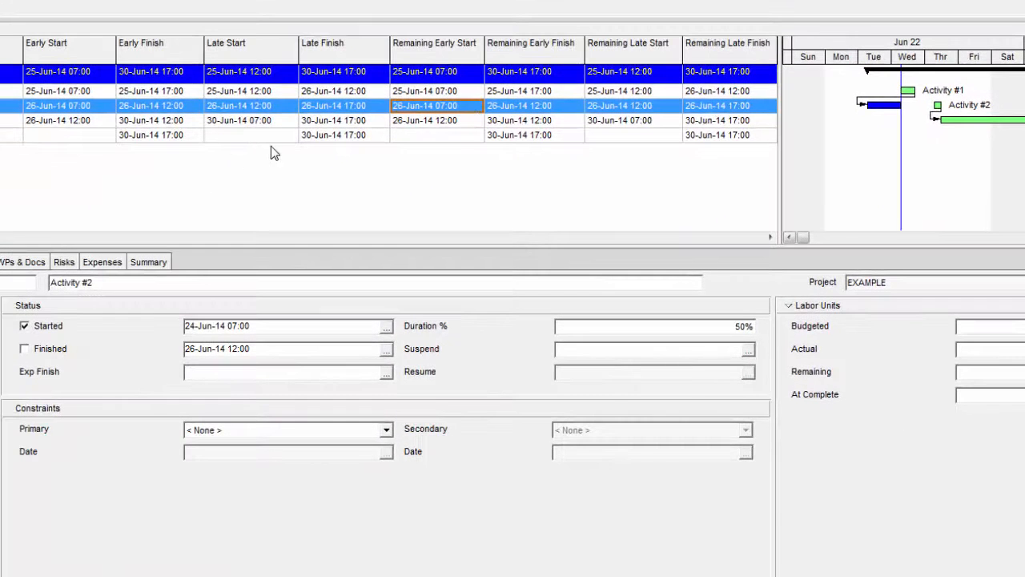
left_click(87, 94)
left_click(88, 108)
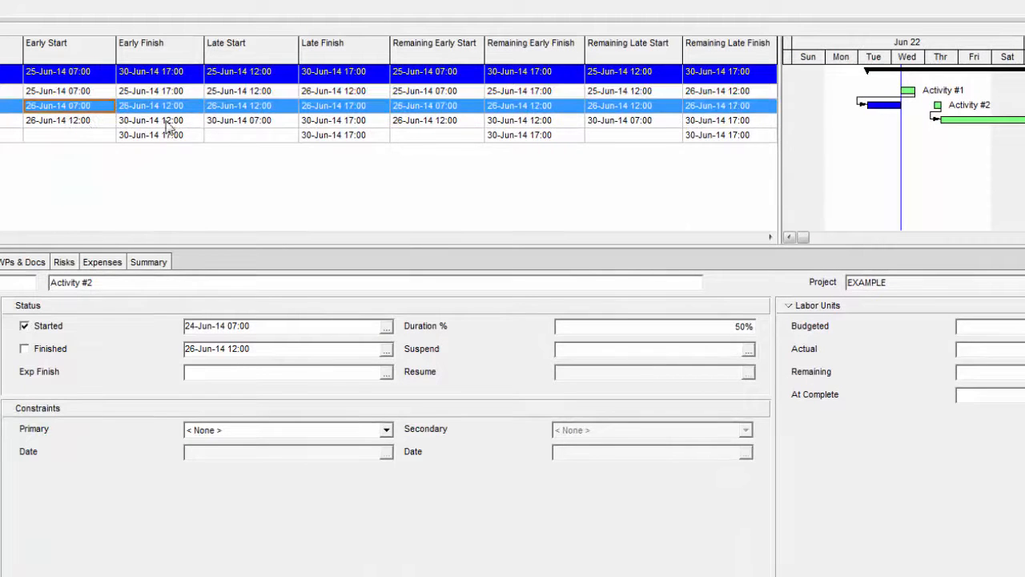
left_click(454, 92)
left_click(455, 106)
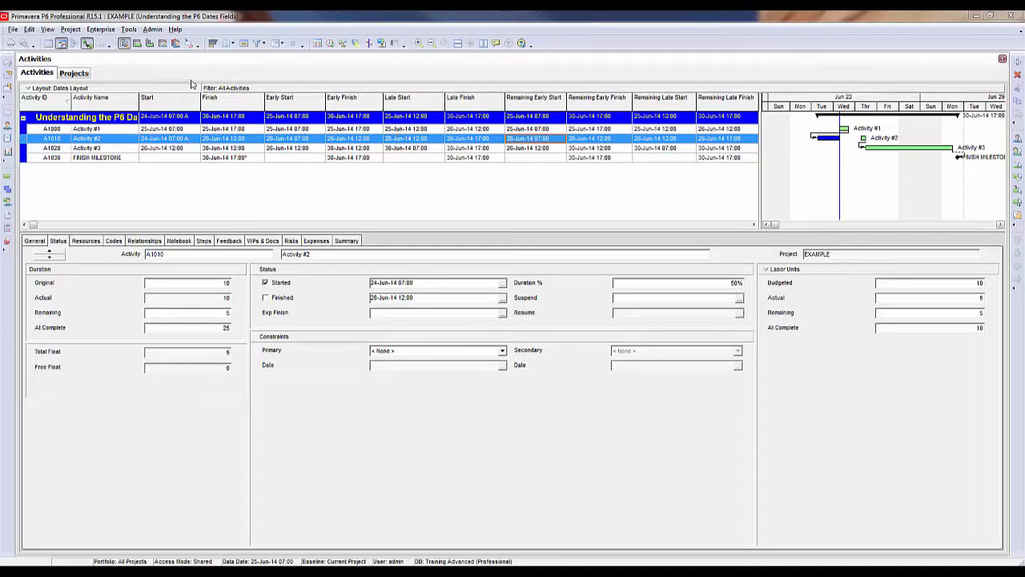
- Reschedule the project using Progress Override for progressed activities
left_click(329, 44)
left_click(622, 310)
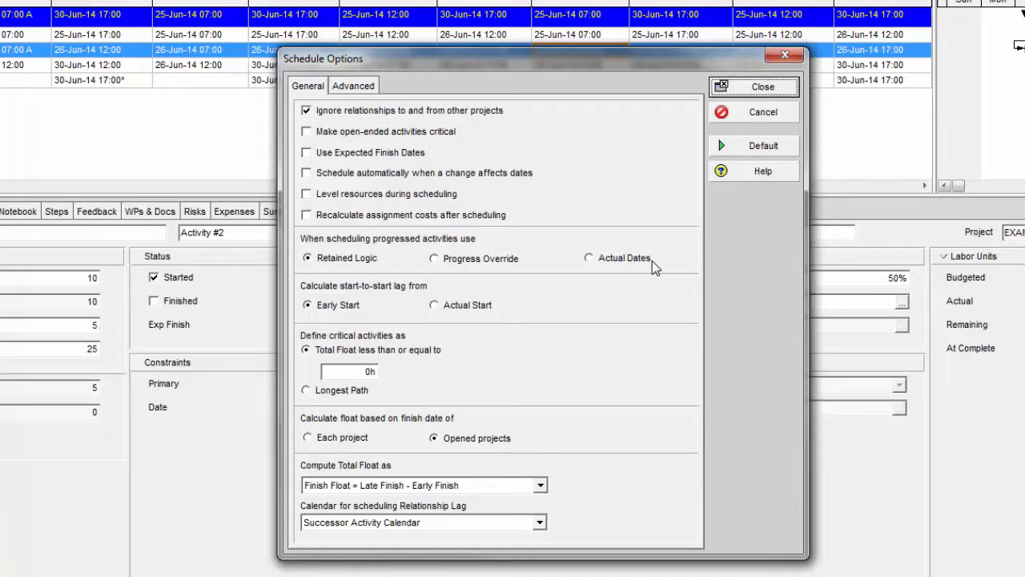
left_click(490, 260)
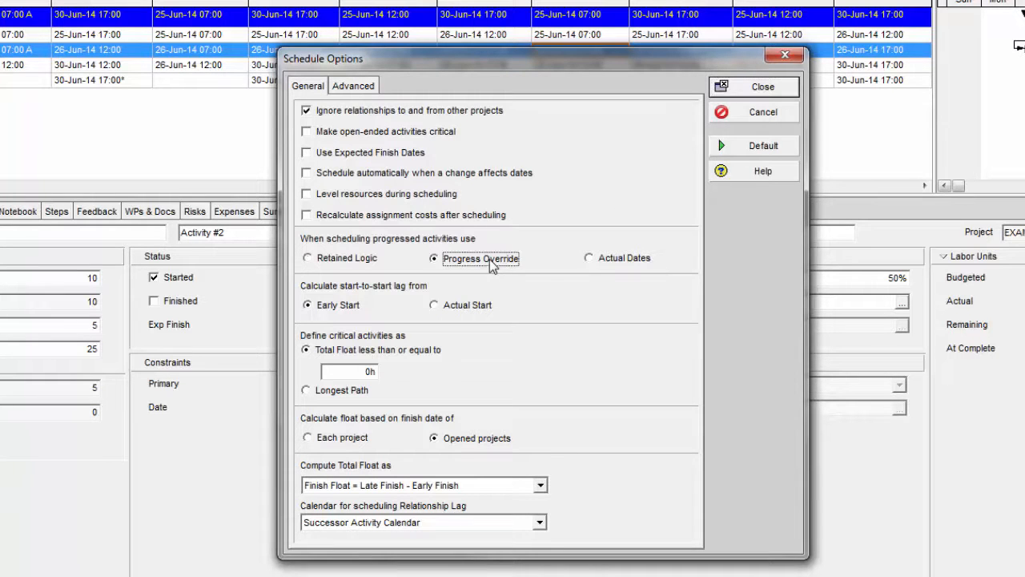
left_click(773, 90)
left_click(727, 246)
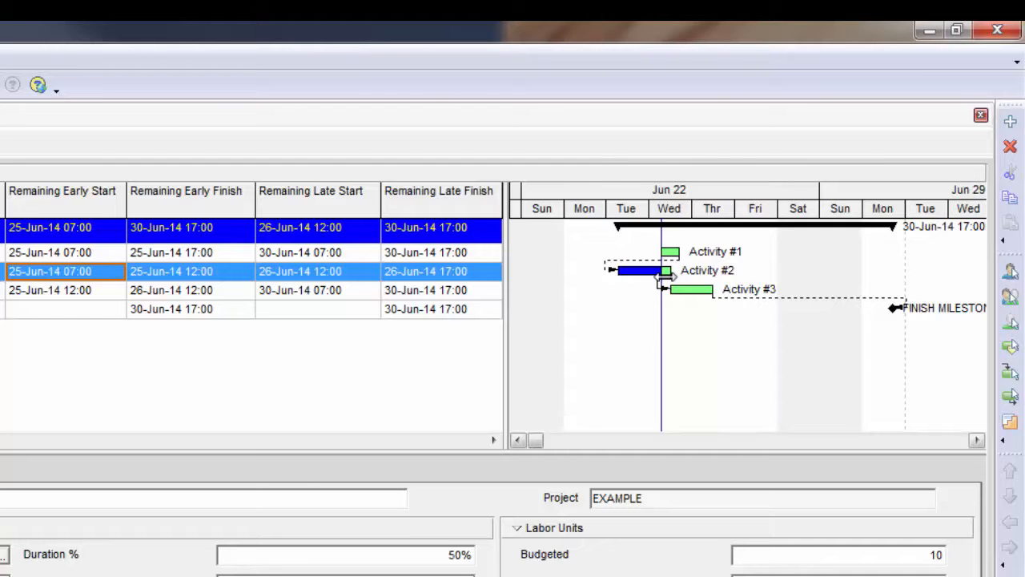
- Examine Activity #1's Remaining Late Start and Finish and Activity #2's Remaining Early Start and Finish against the Gantt bars
left_click(484, 253)
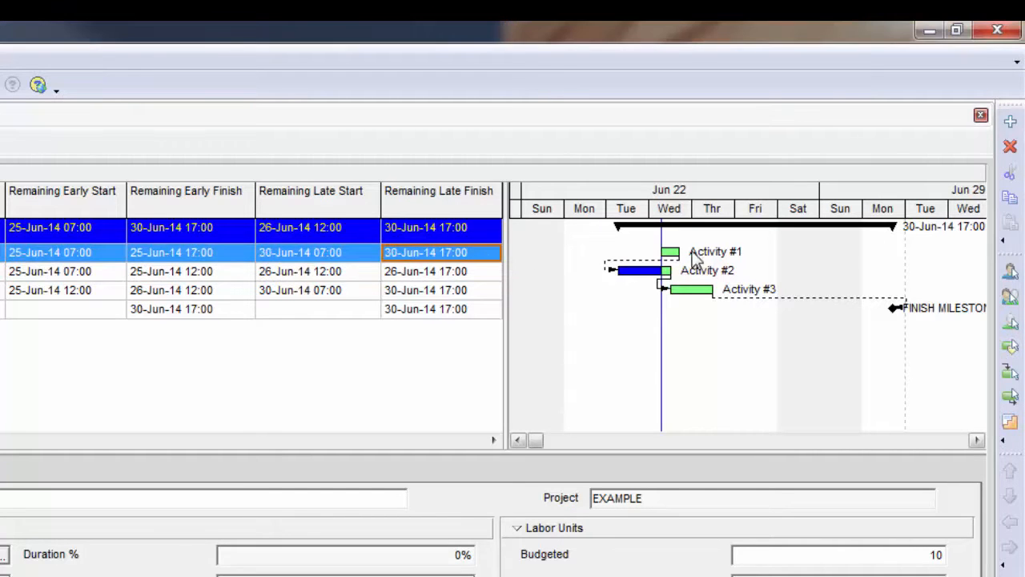
left_click(293, 251)
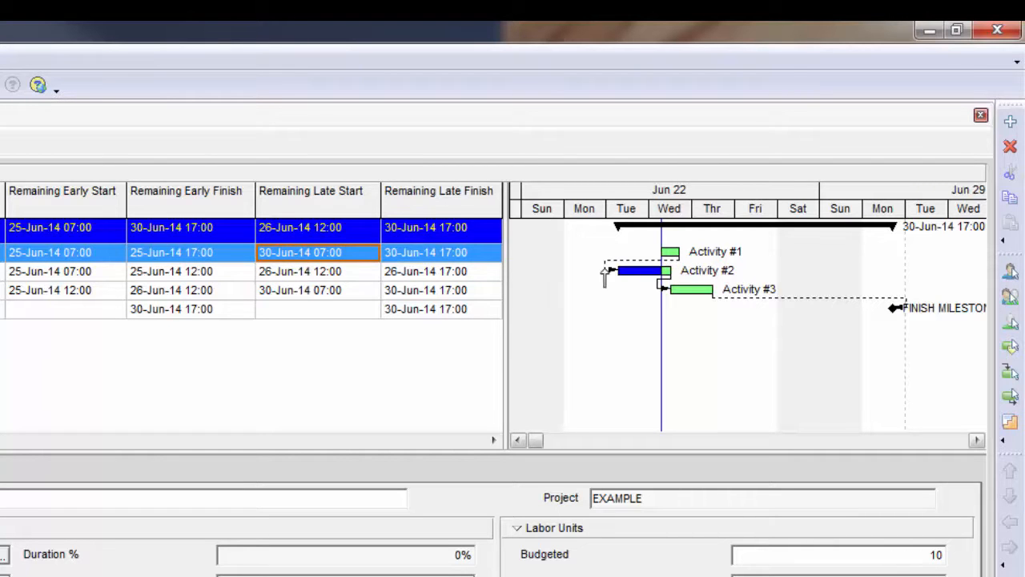
left_click(441, 256)
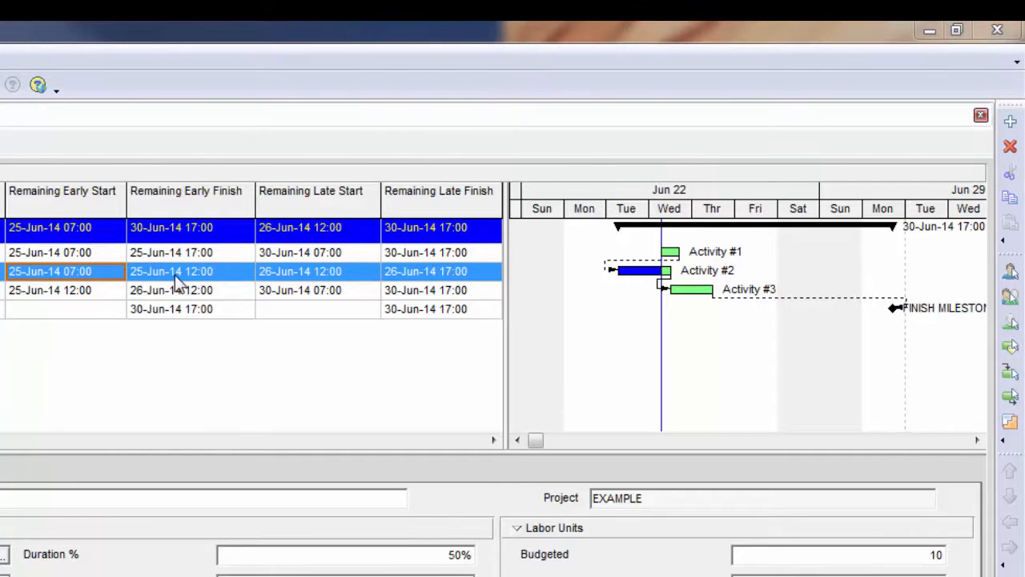
left_click(175, 277)
left_click(94, 276)
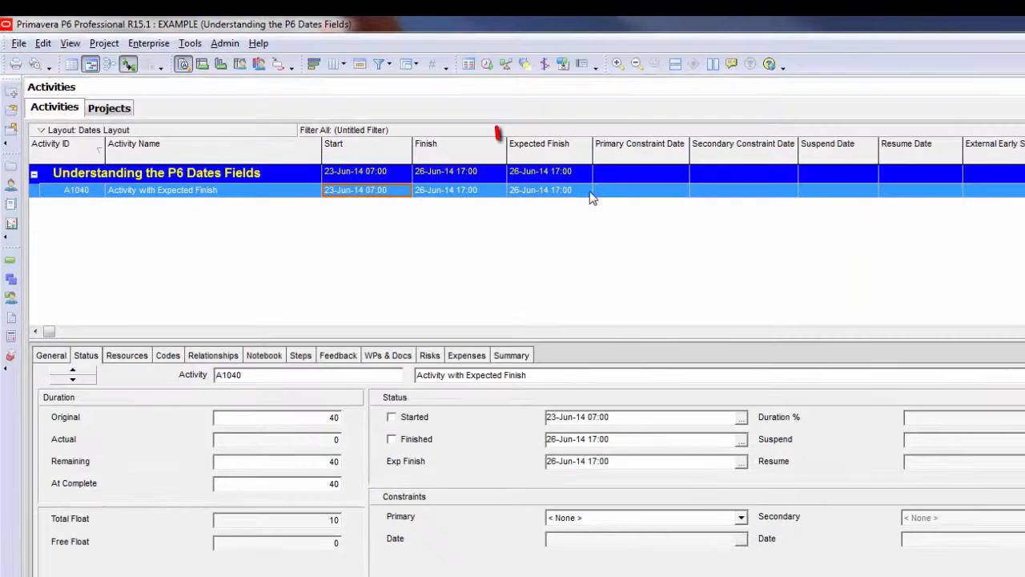
- Check activity A1040's Expected Finish and the Use Expected Finish Dates setting in the schedule options
left_click(582, 193)
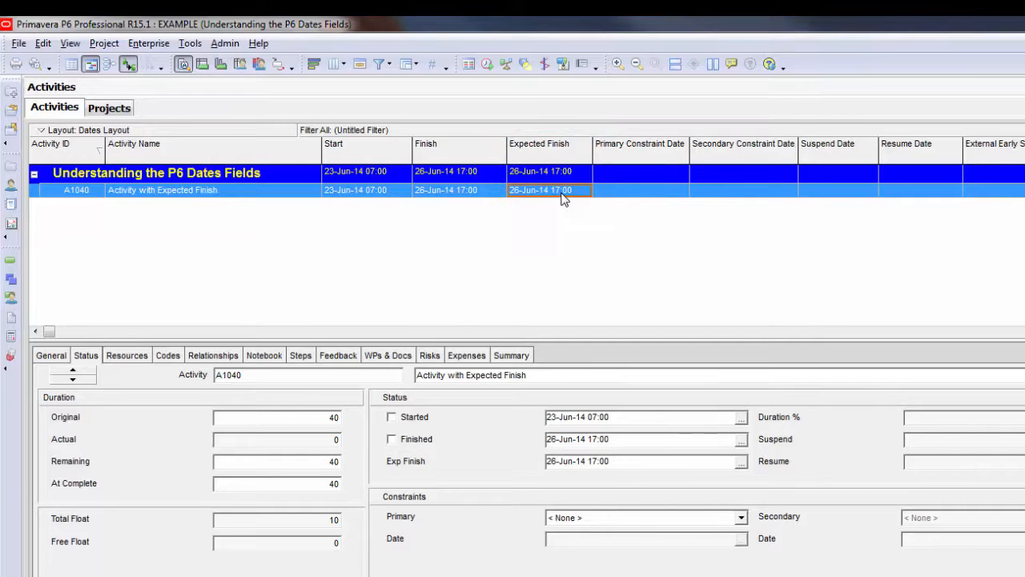
left_click(487, 64)
left_click(947, 458)
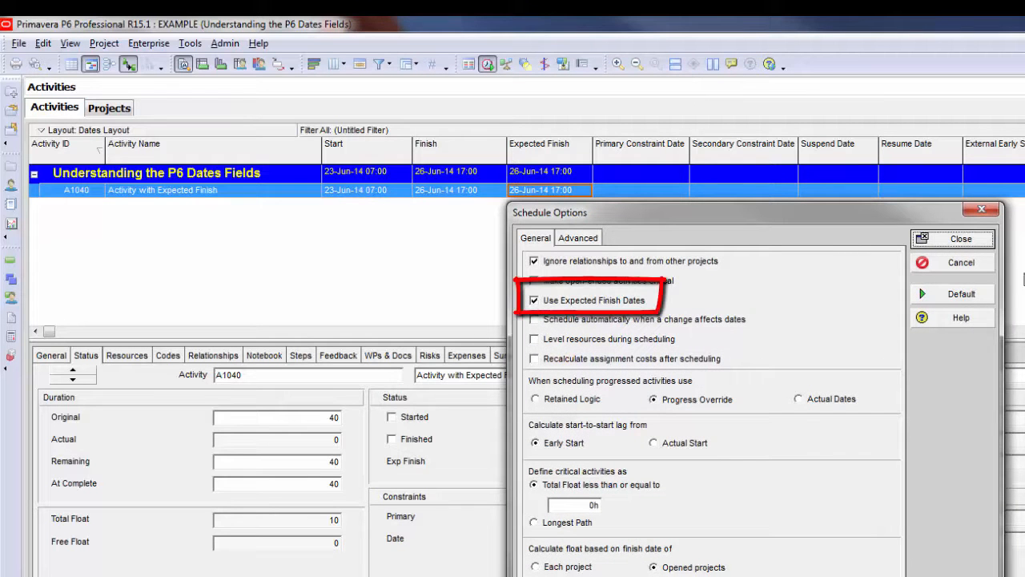
left_click(988, 241)
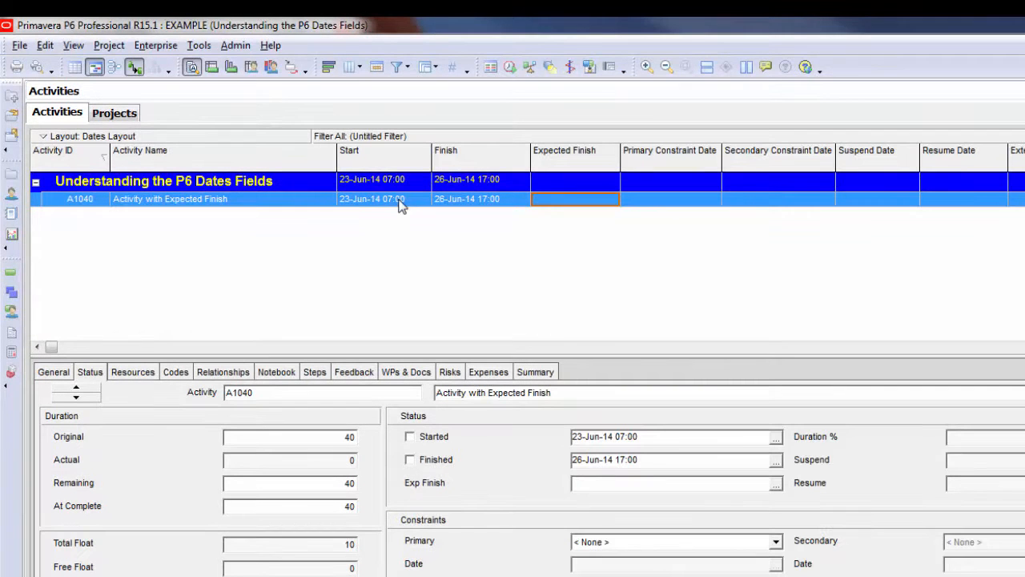
- Mark activity A1040 as Started and compare its Finish date with its Expected Finish field
left_click(400, 202)
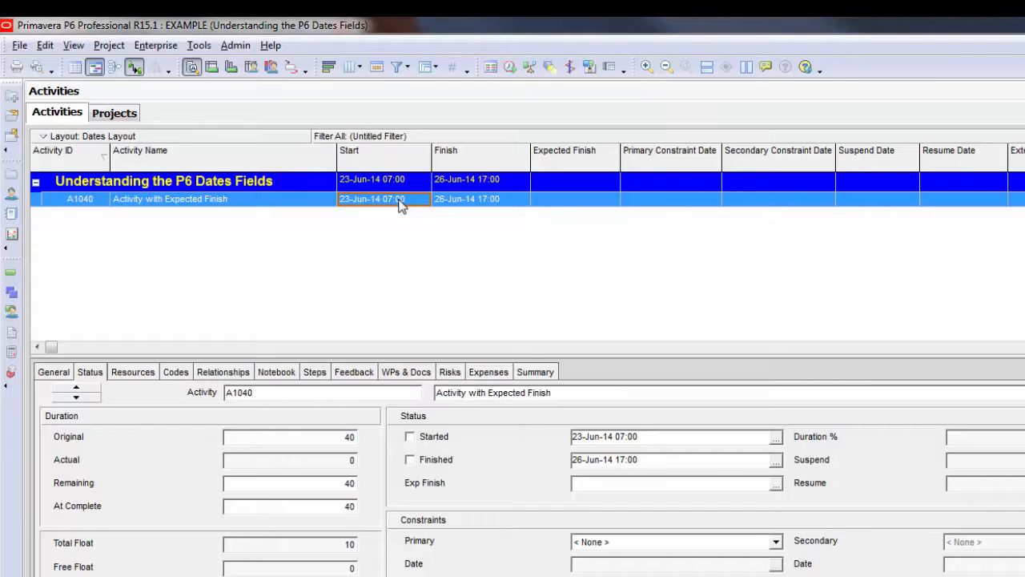
left_click(425, 440)
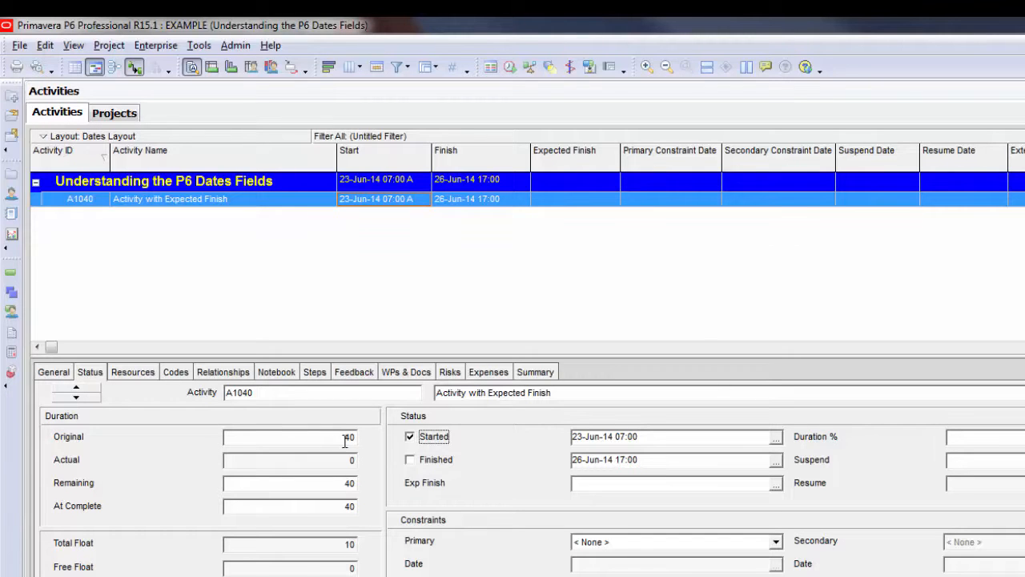
left_click(603, 198)
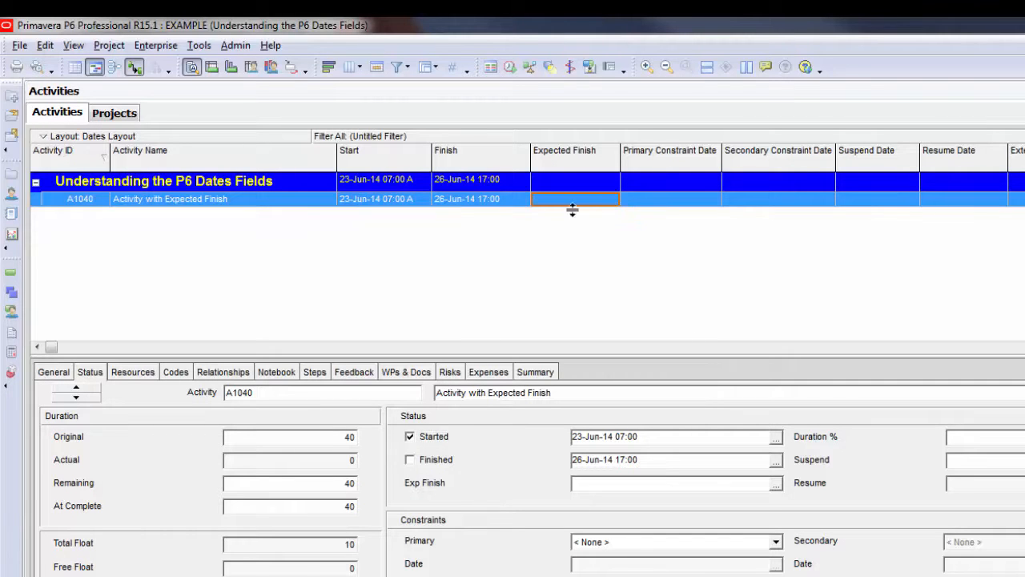
left_click(490, 199)
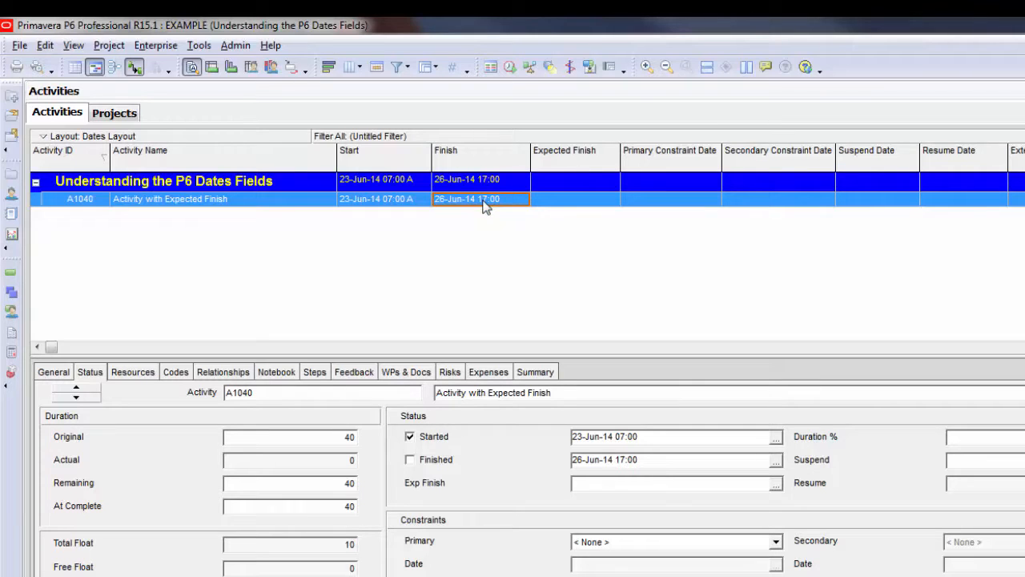
left_click(614, 200)
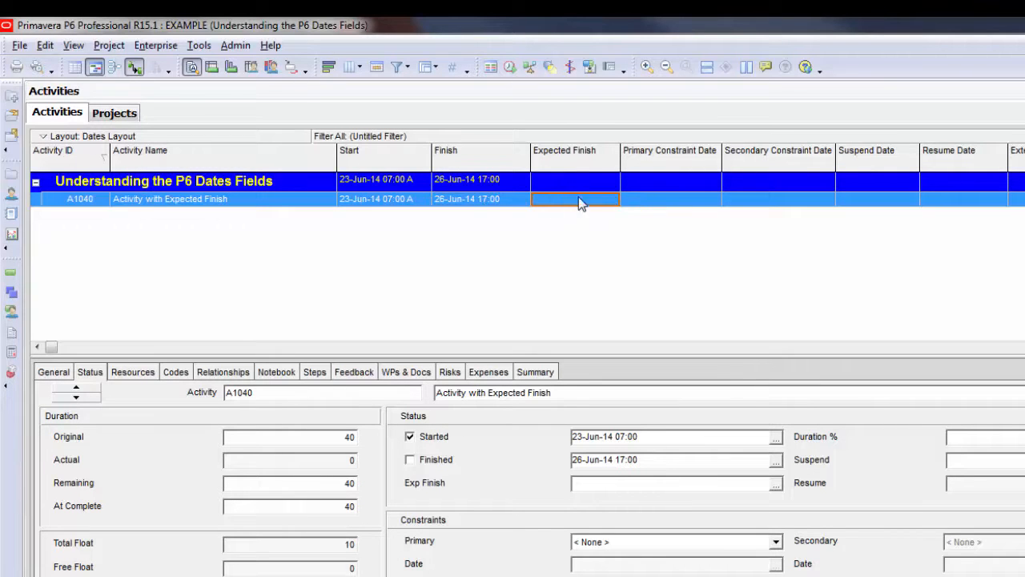
left_click(494, 197)
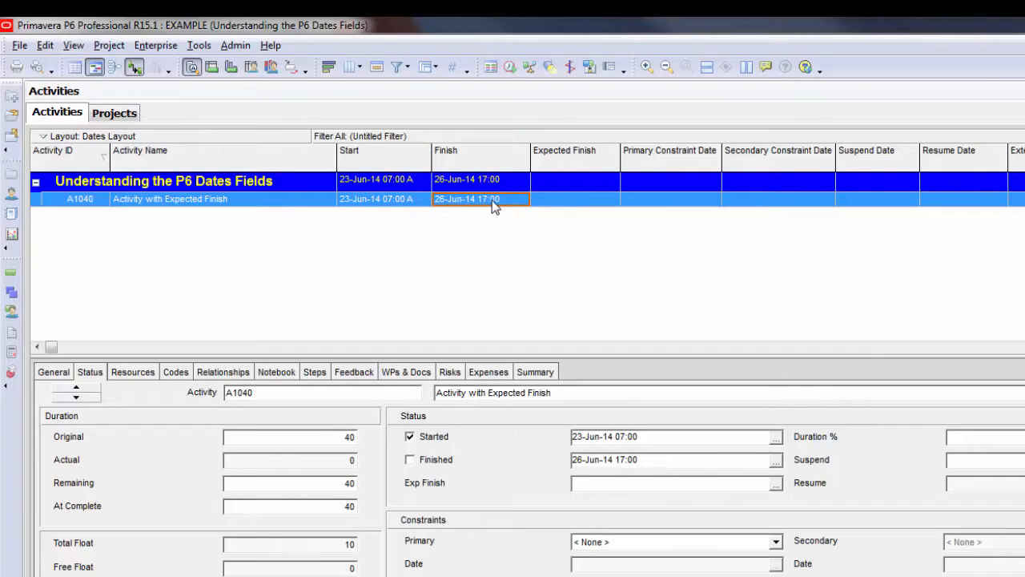
- Set activity A1040's Expected Finish to 26-Jun-14 17:00
left_click(615, 199)
left_click(613, 201)
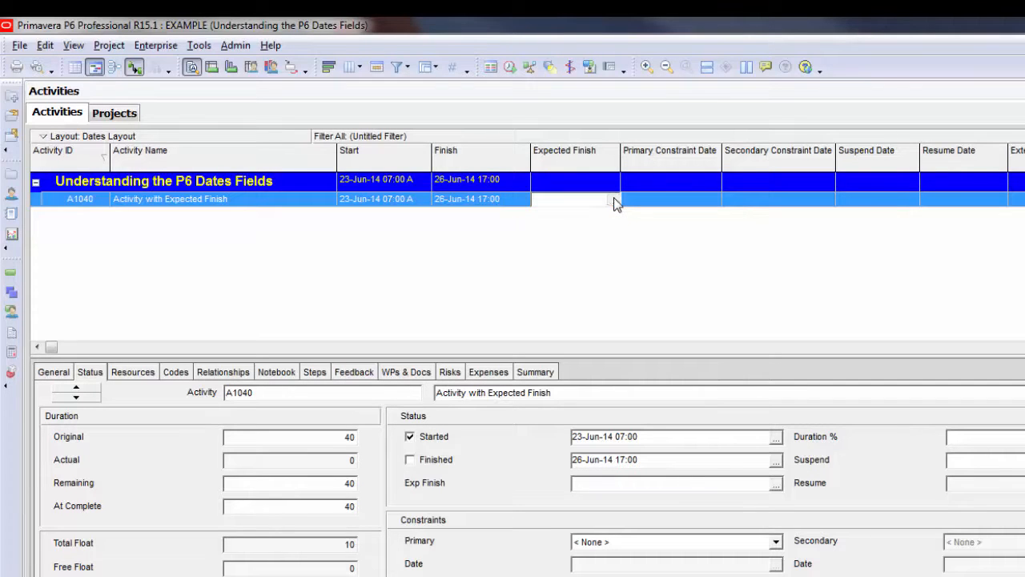
left_click(612, 199)
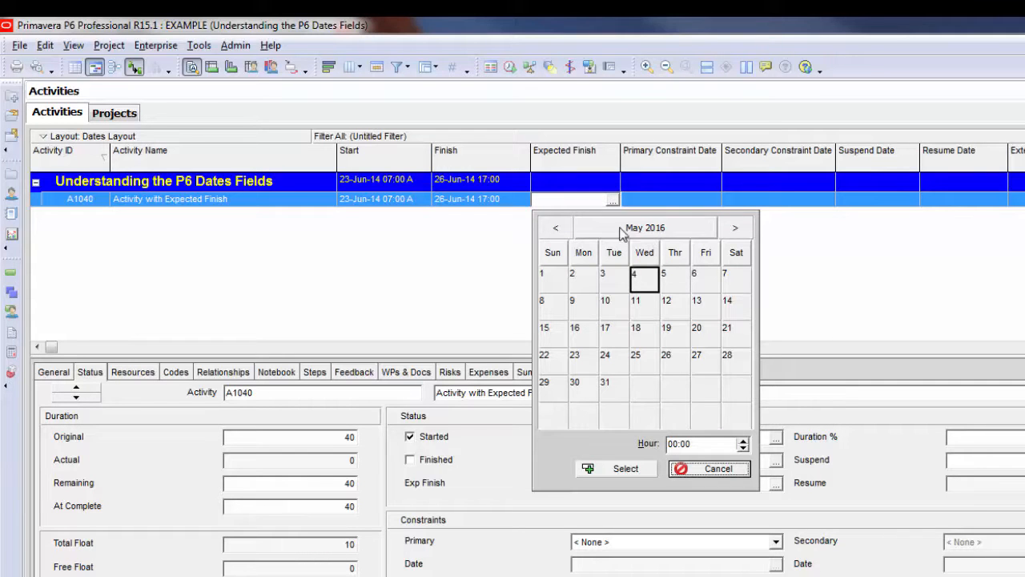
left_click(622, 231)
left_click(557, 228)
left_click(556, 228)
left_click(717, 311)
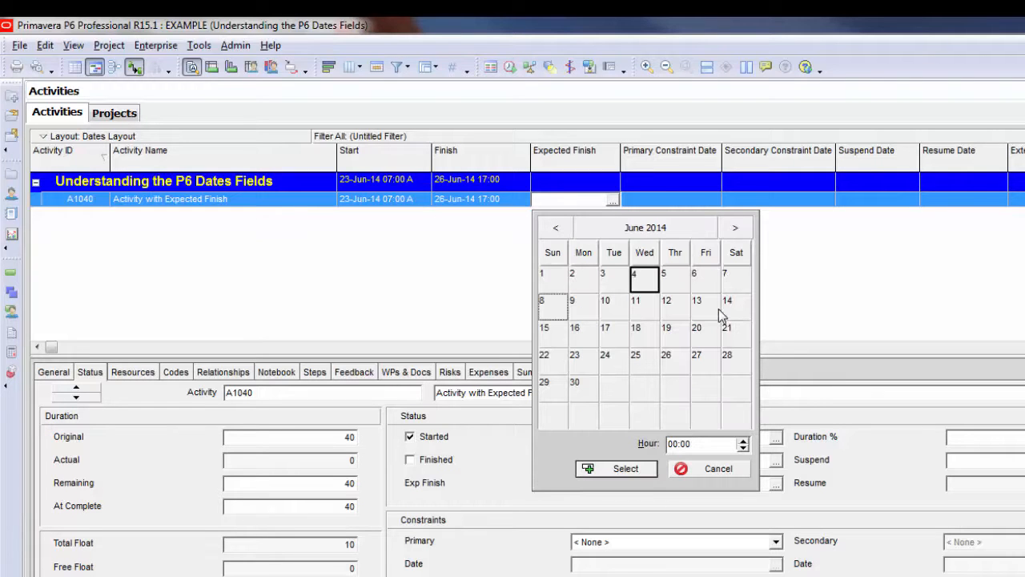
left_click(675, 370)
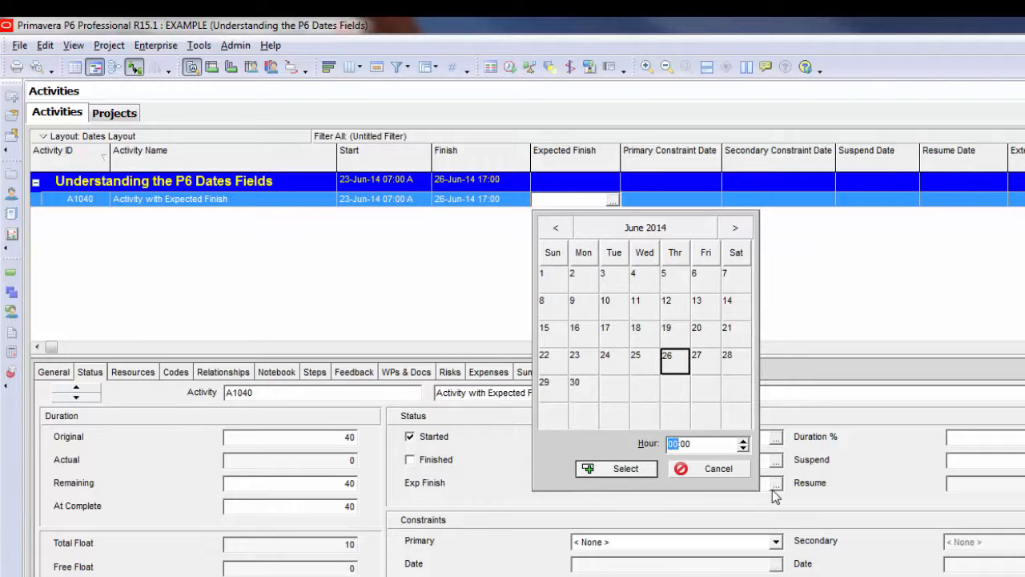
type("17")
left_click(627, 469)
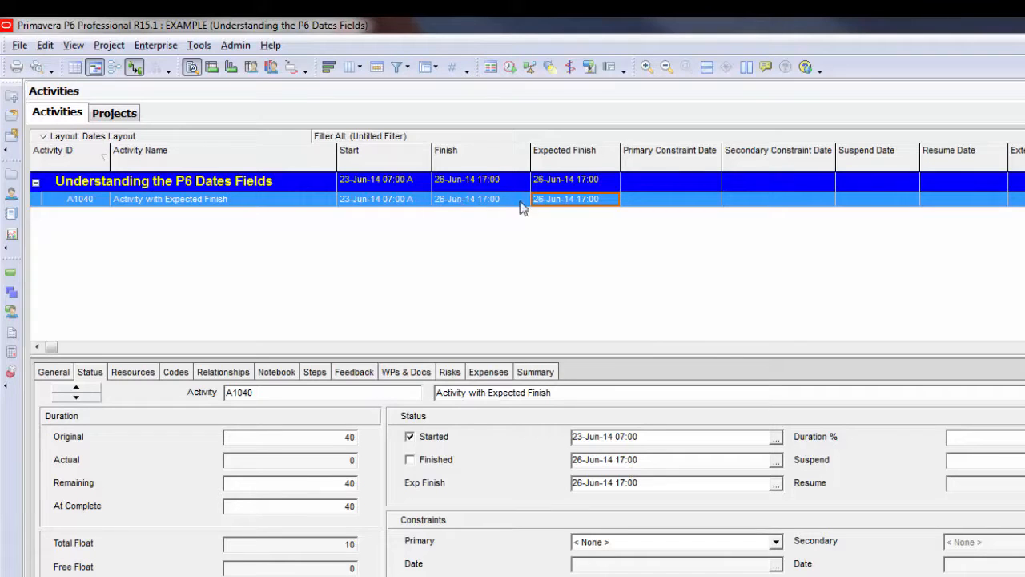
- Reschedule the project with a Current Data Date of 24-Jun-14 07:00 and check A1040's Expected Finish
left_click(511, 68)
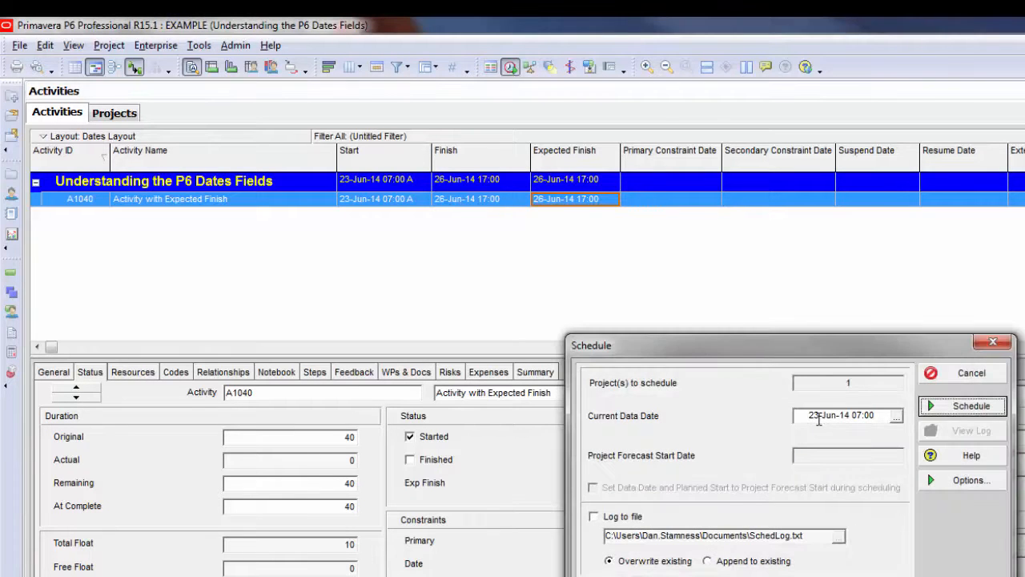
left_click(818, 417)
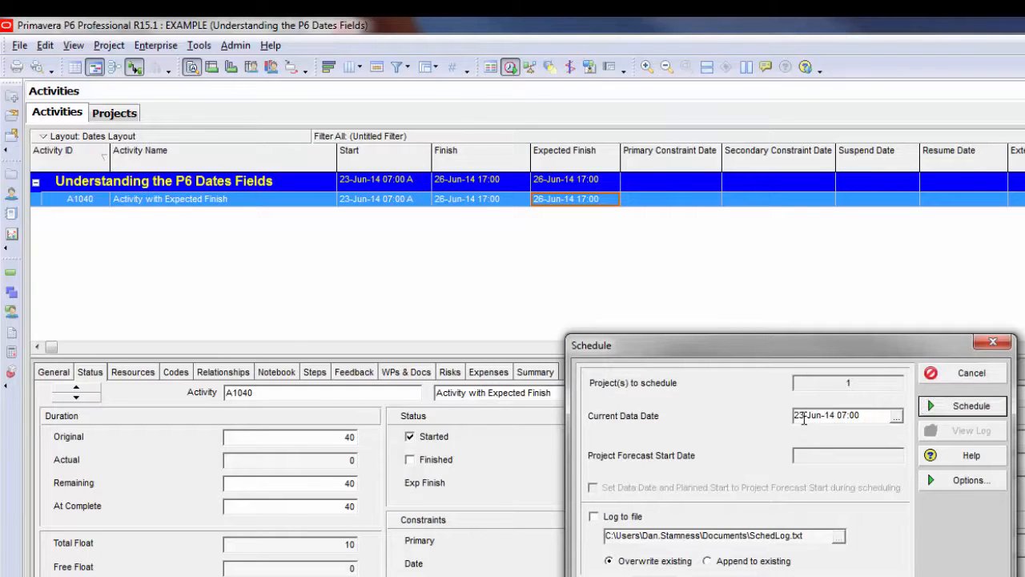
left_click_drag(806, 416, 728, 399)
type("24")
left_click(956, 406)
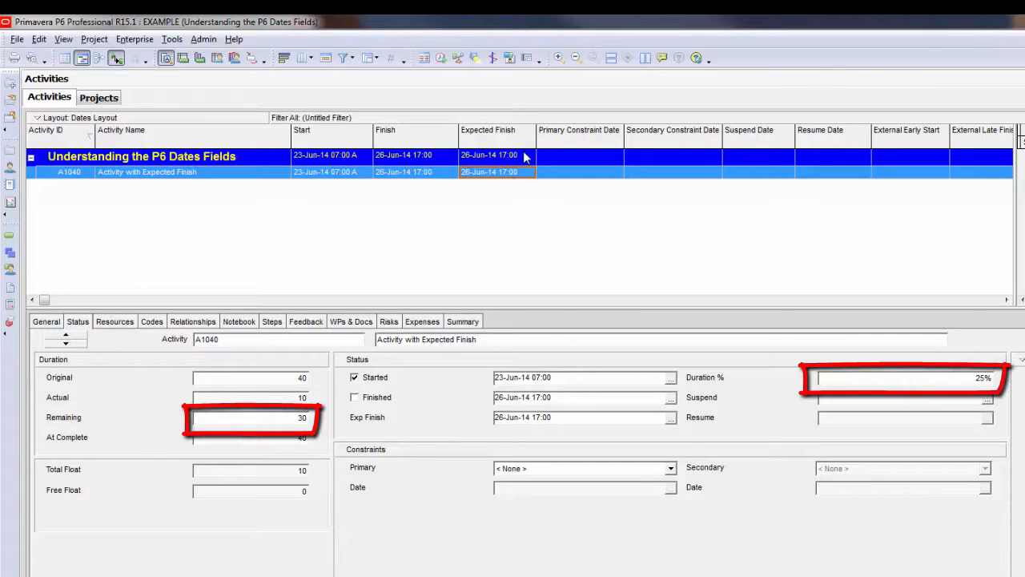
left_click(549, 173)
left_click(534, 176)
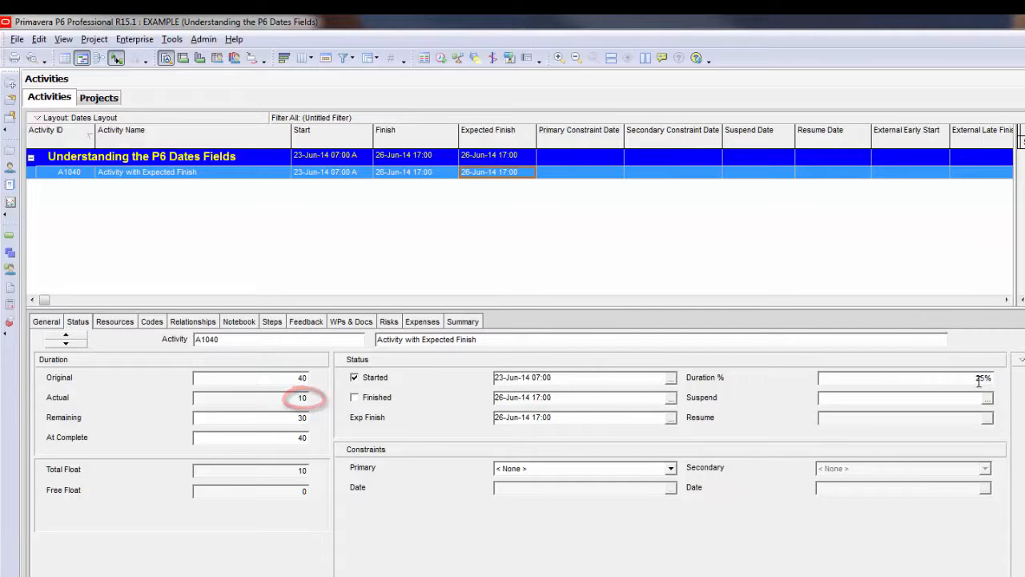
- Reschedule the project with a Current Data Date of 25-Jun-14 07:00
left_click(441, 59)
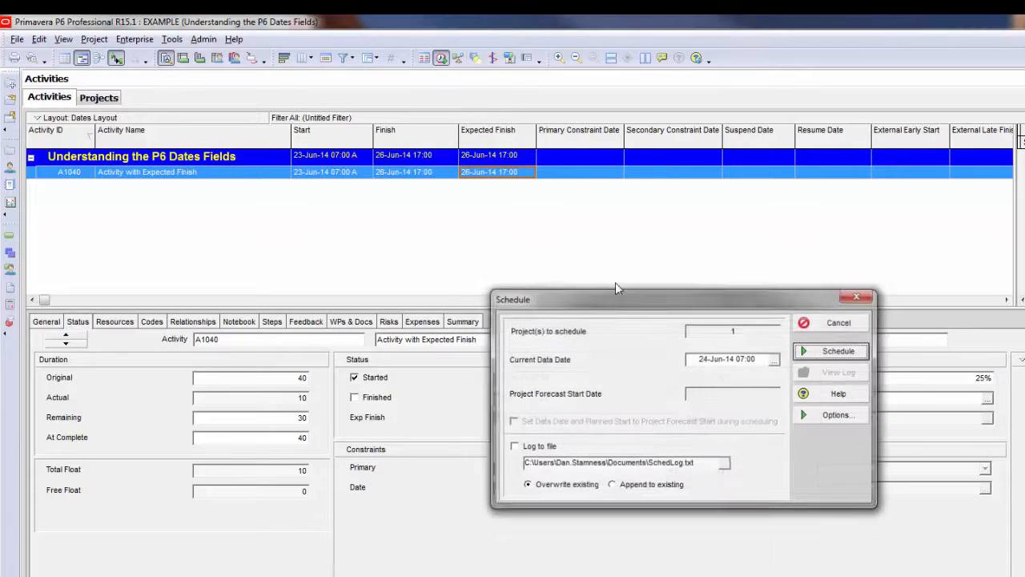
double_click(685, 359)
type("25")
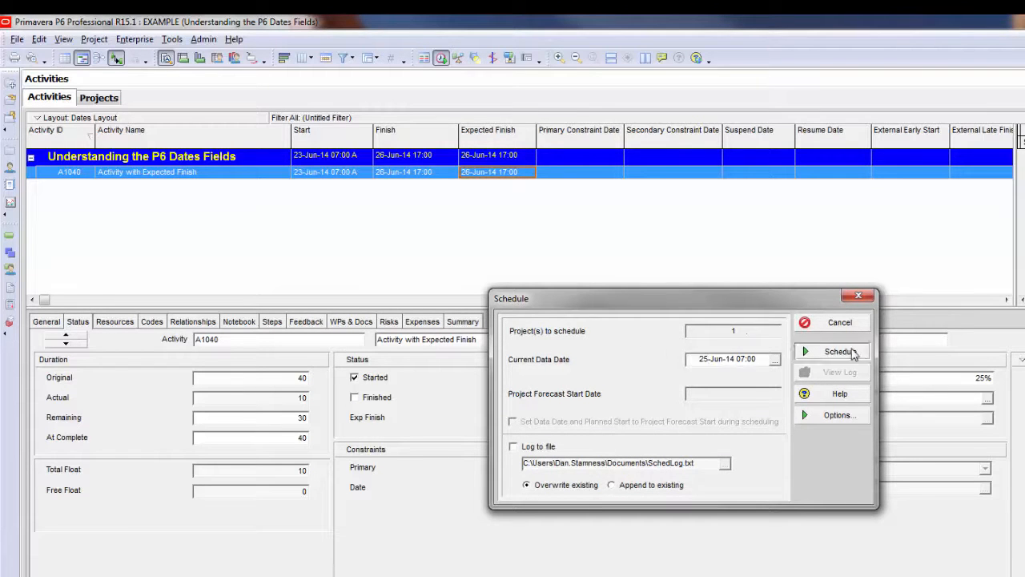
left_click(833, 351)
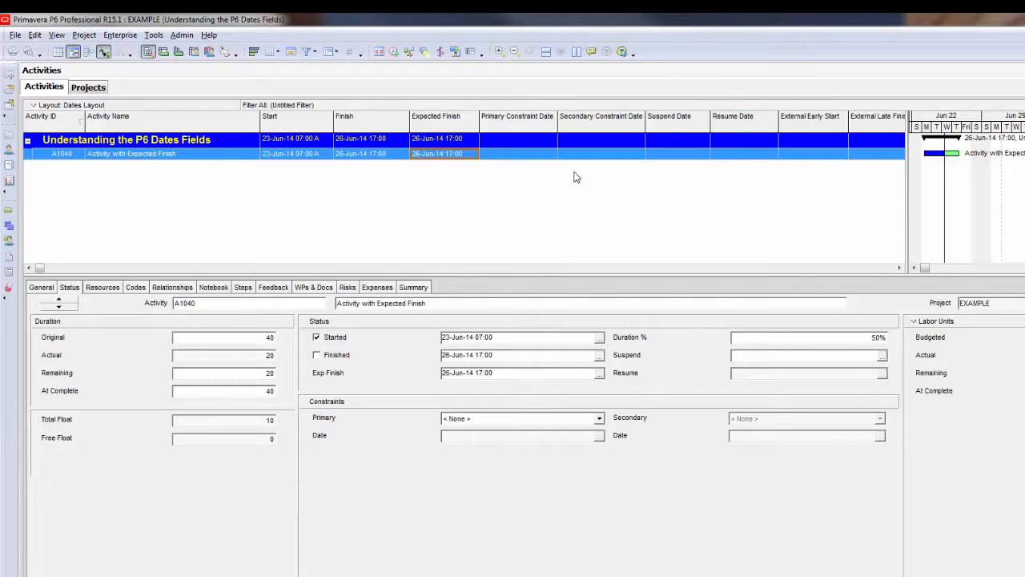
- Reschedule the project with a Current Data Date of 26-Jun-14 07:00 and compare A1040's Finish with its Expected Finish
left_click(394, 52)
left_click(620, 321)
left_click_drag(620, 321, 581, 326)
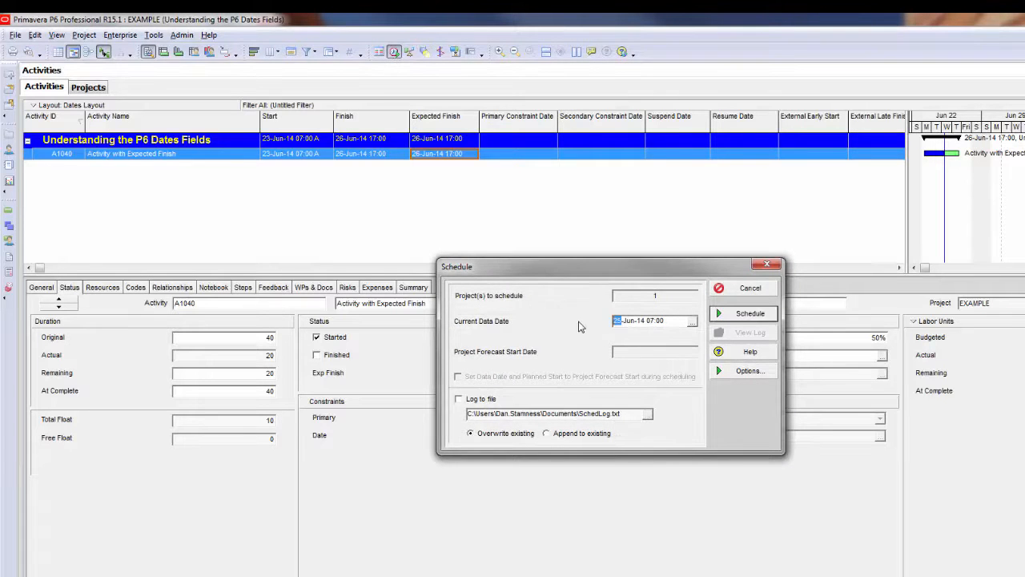
type("26")
key("Return")
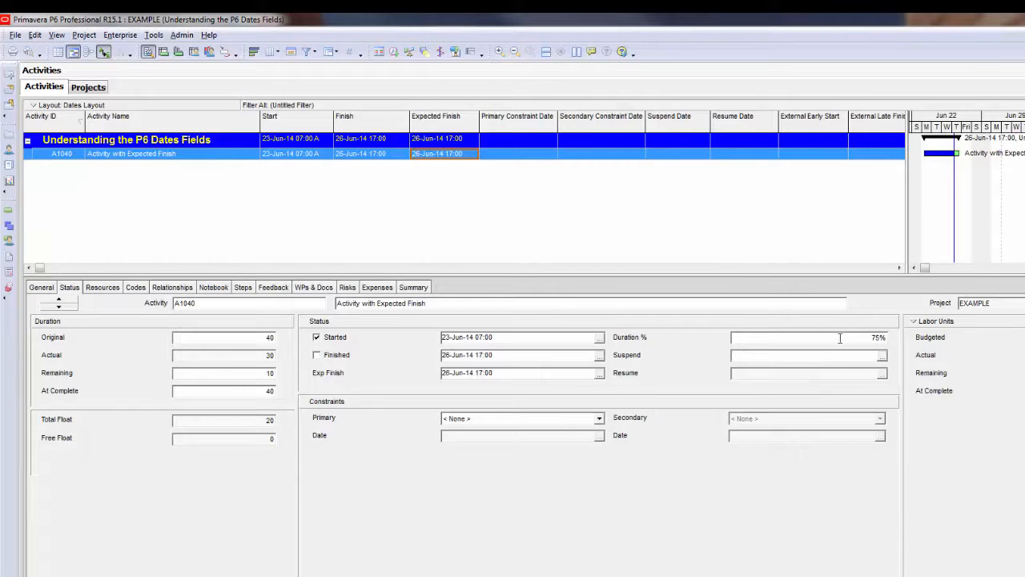
left_click(359, 153)
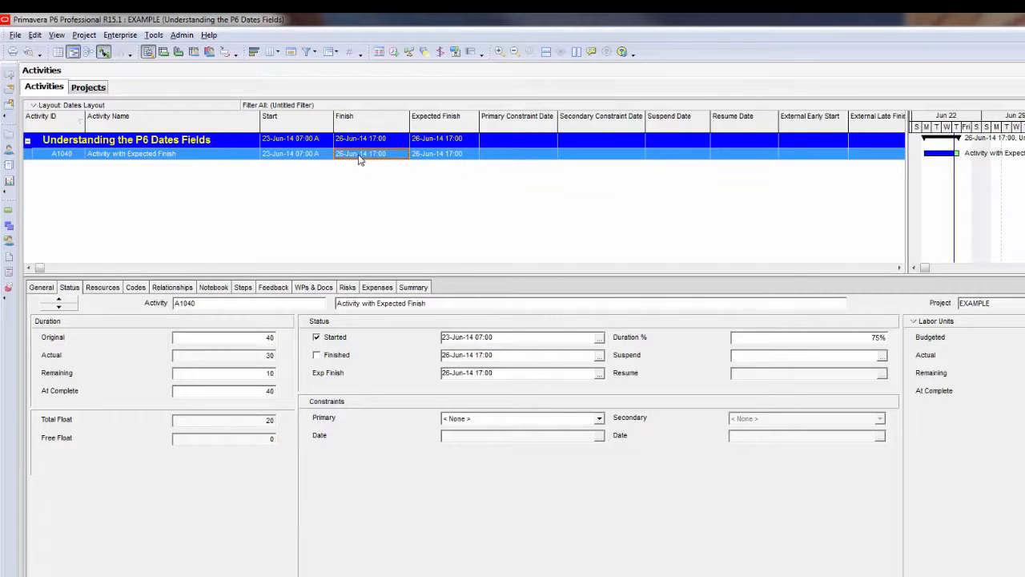
left_click(435, 155)
- Reschedule the project with a Current Data Date of 30-Jun-14 07:00 and check A1040's remaining duration, Finish and Start
left_click(393, 50)
left_click(692, 321)
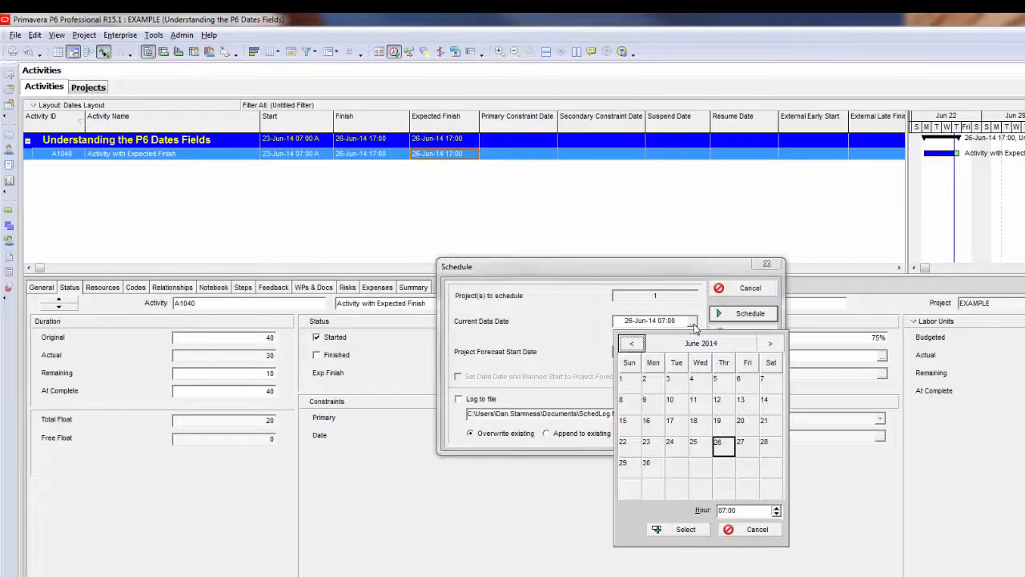
left_click(654, 468)
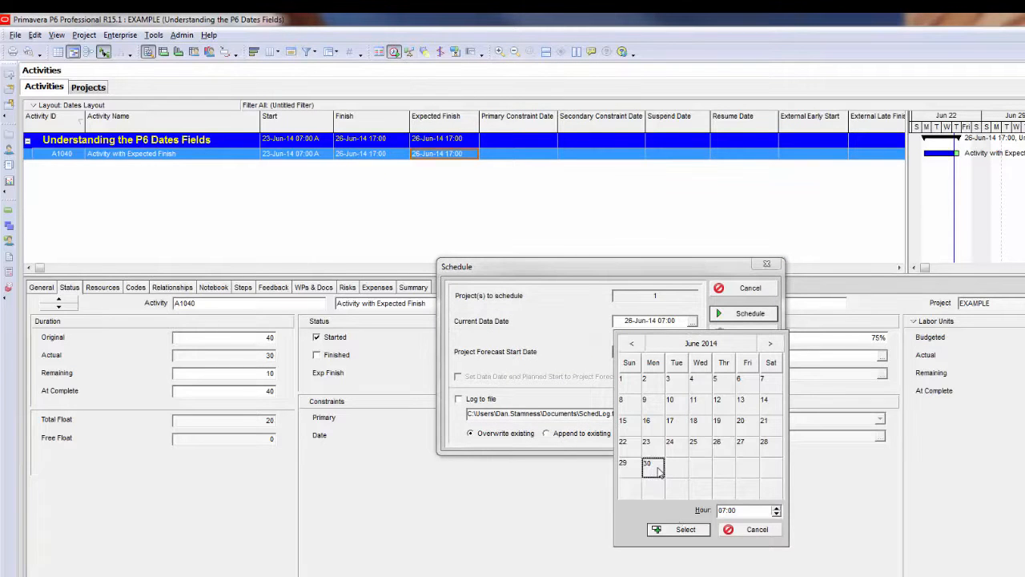
left_click(682, 529)
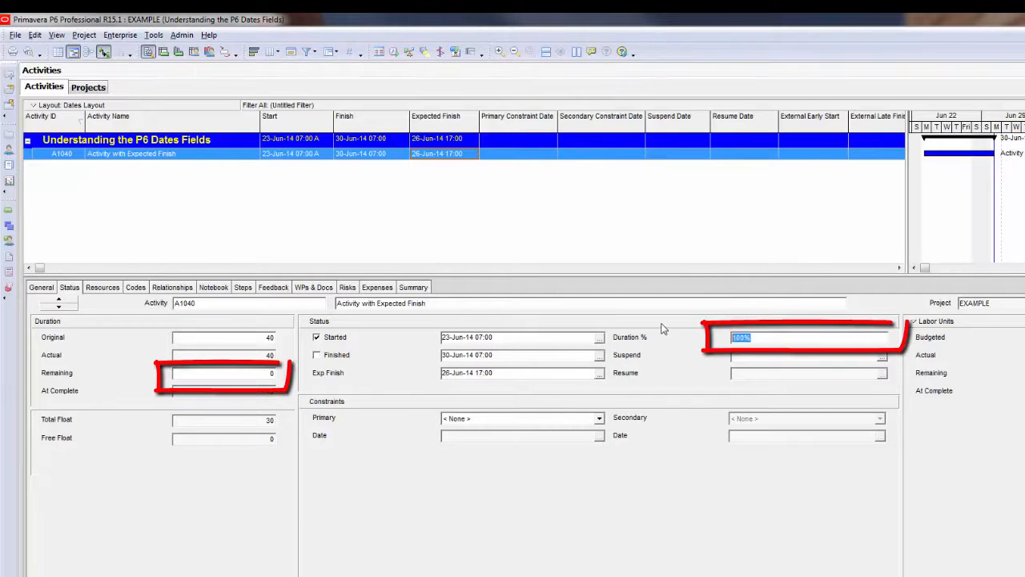
left_click(244, 372)
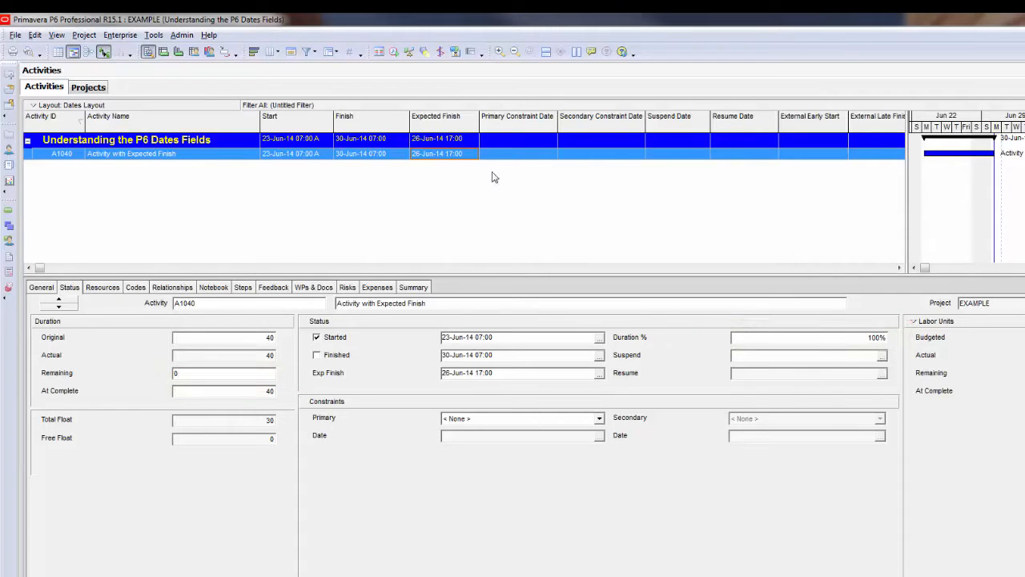
left_click(391, 155)
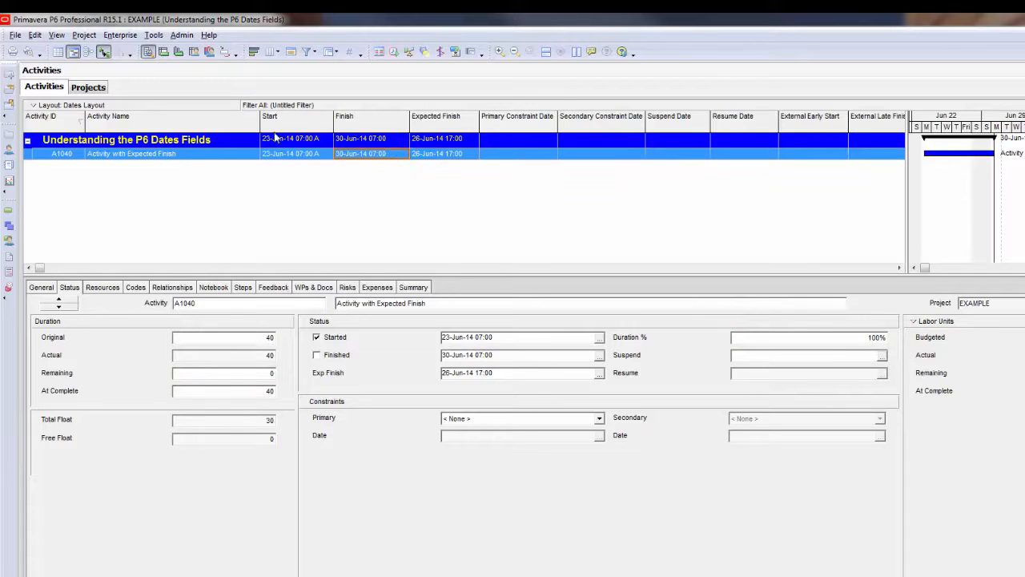
left_click(298, 157)
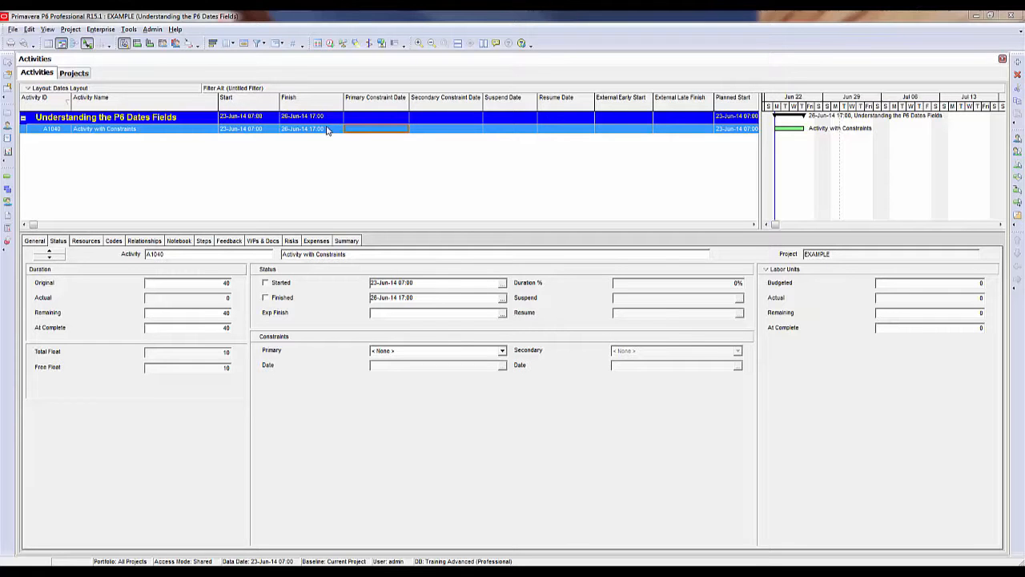
- Review the primary constraint types for A1040 and apply Start On or After with a date of 25-Jun-14 07:00
left_click(503, 352)
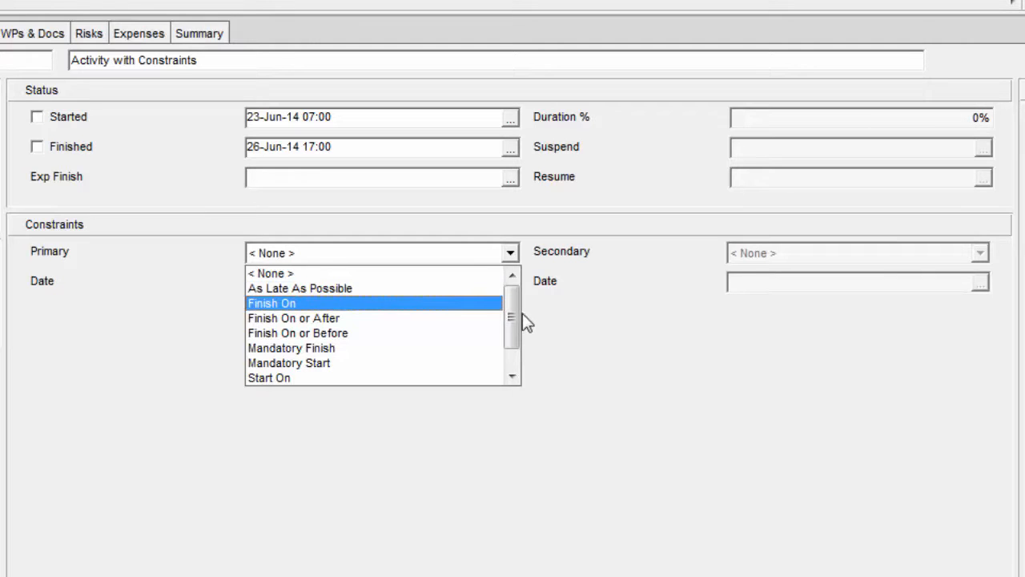
left_click_drag(515, 315, 512, 342)
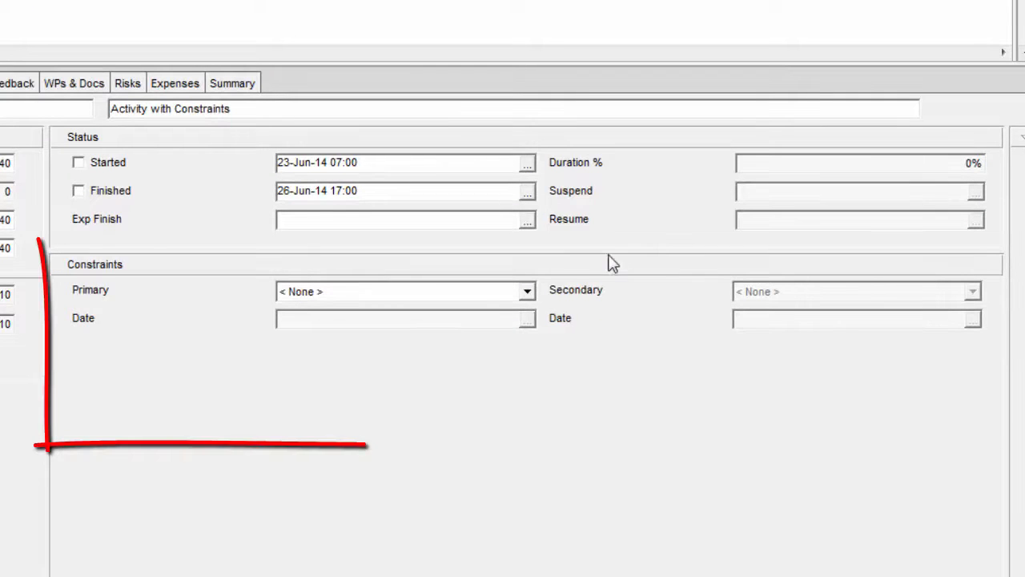
left_click(527, 293)
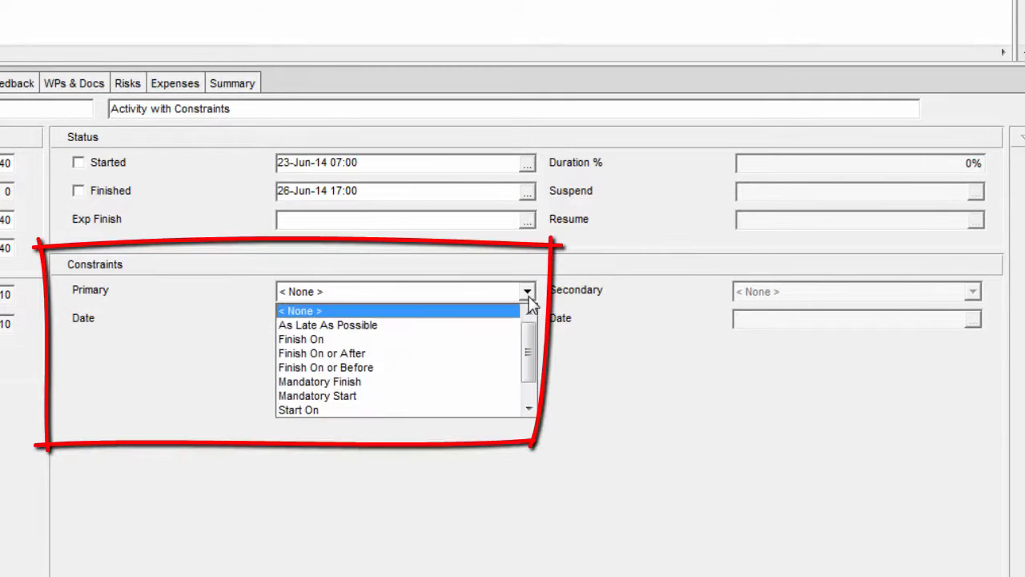
left_click(528, 407)
left_click(529, 407)
left_click(463, 395)
left_click(528, 320)
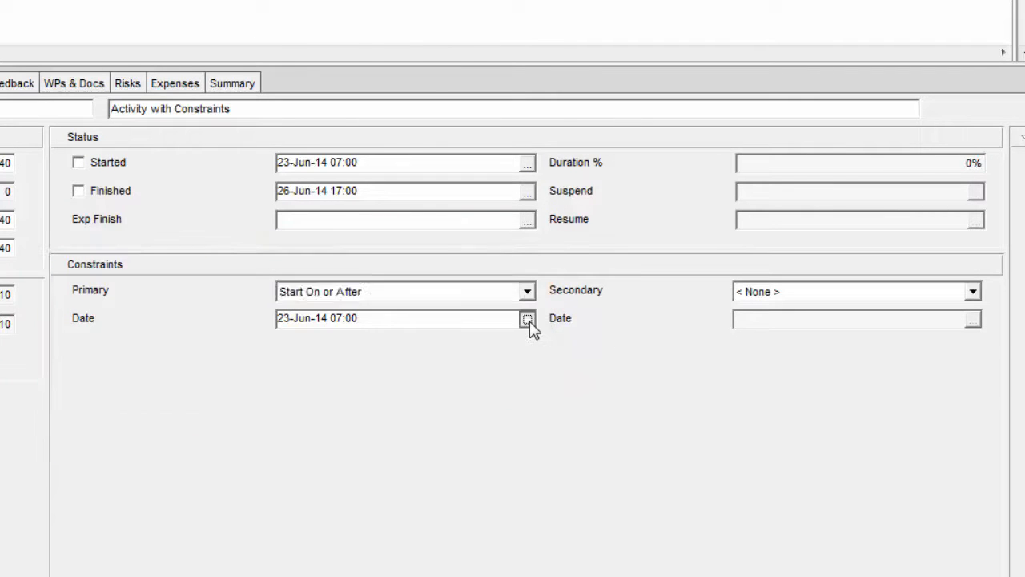
left_click(413, 153)
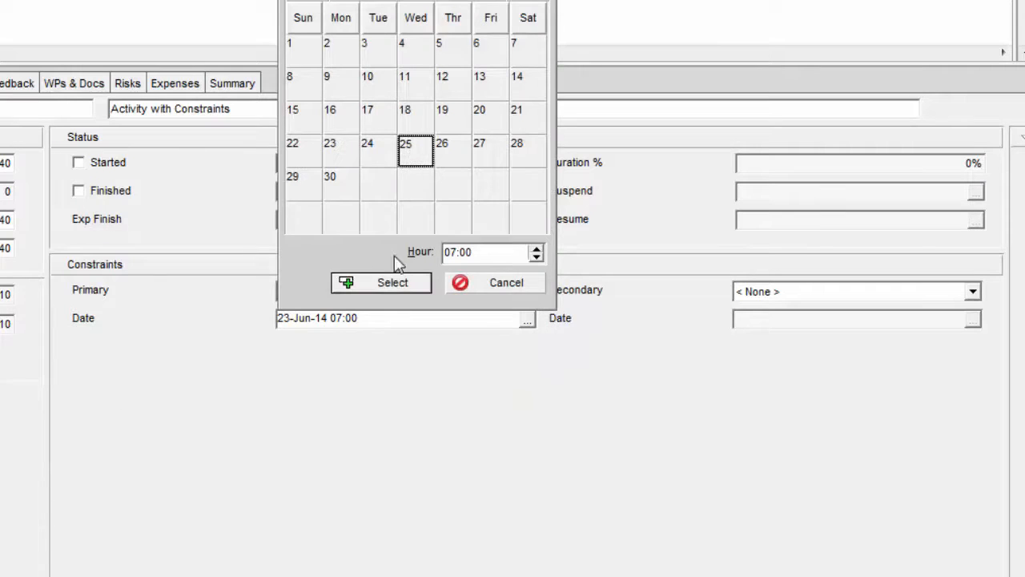
left_click(392, 283)
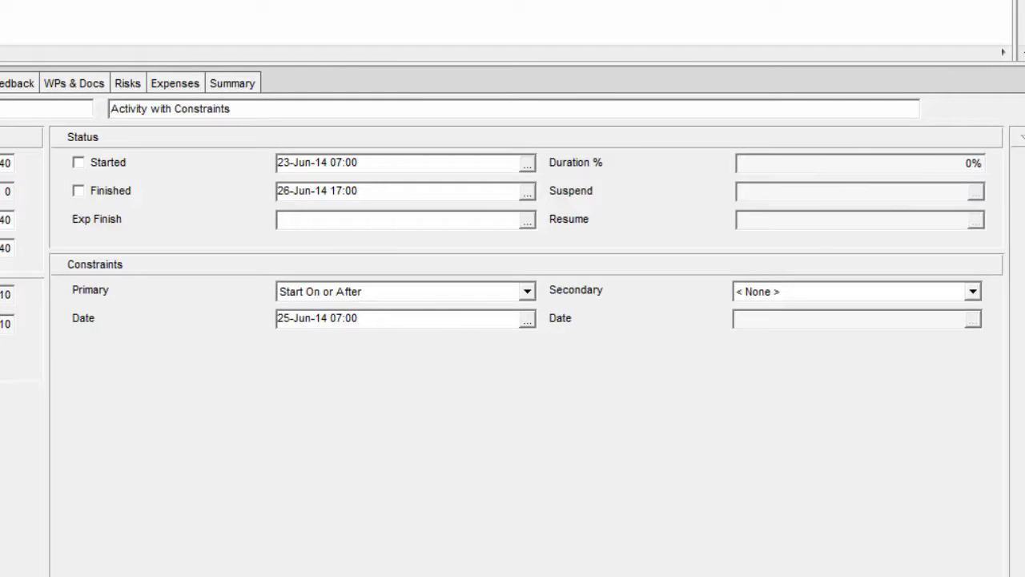
- Reschedule the project with the current data date and compare the dates of the FINISH MILESTONE and Activity with Constraints
left_click(330, 44)
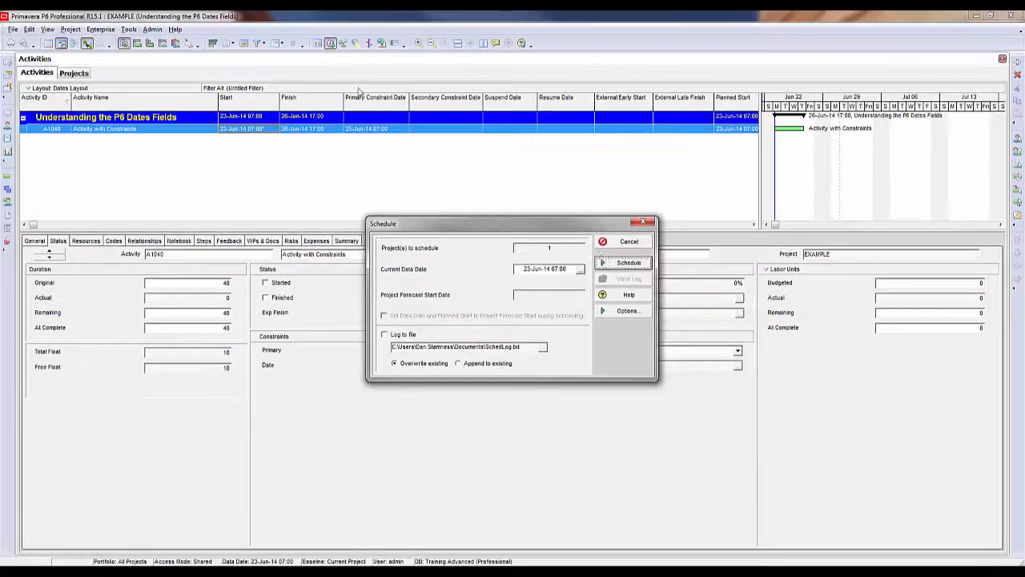
left_click(623, 266)
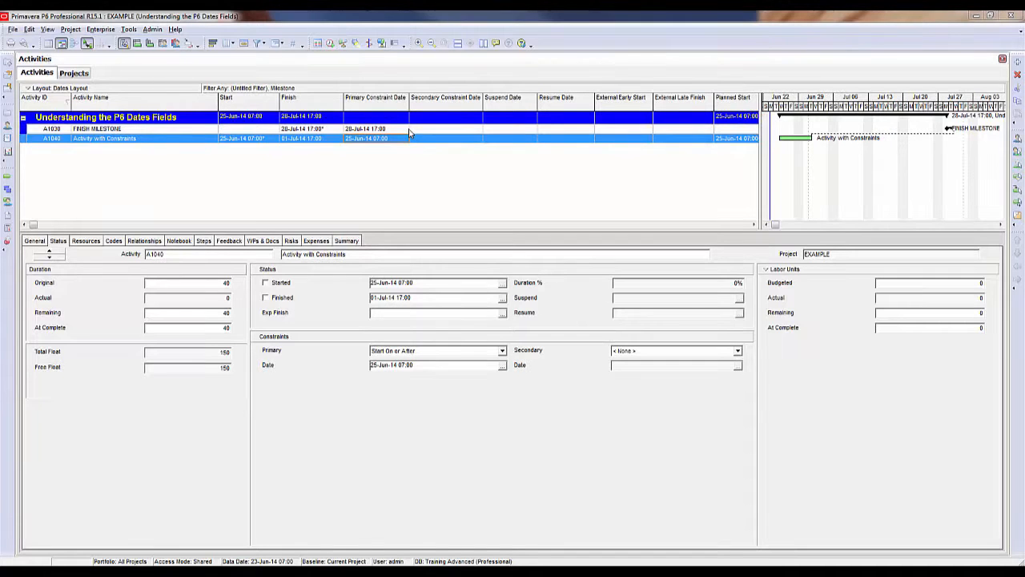
left_click(357, 128)
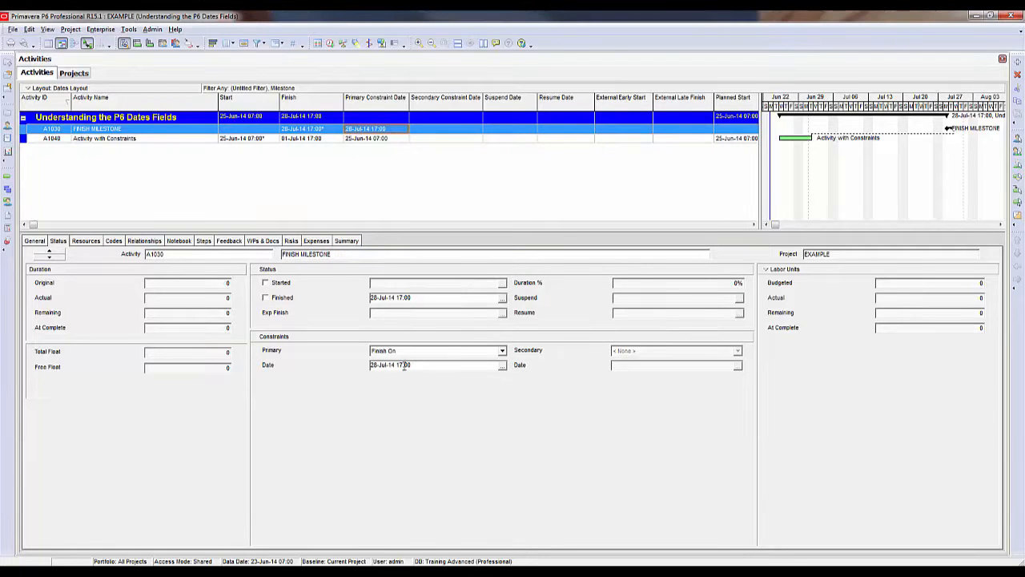
left_click(335, 140)
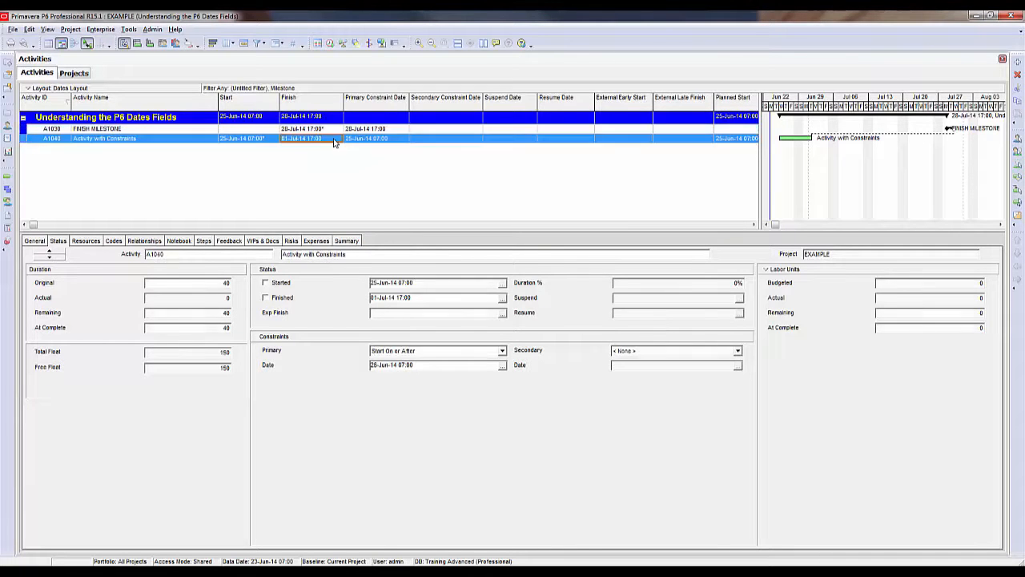
left_click(119, 140)
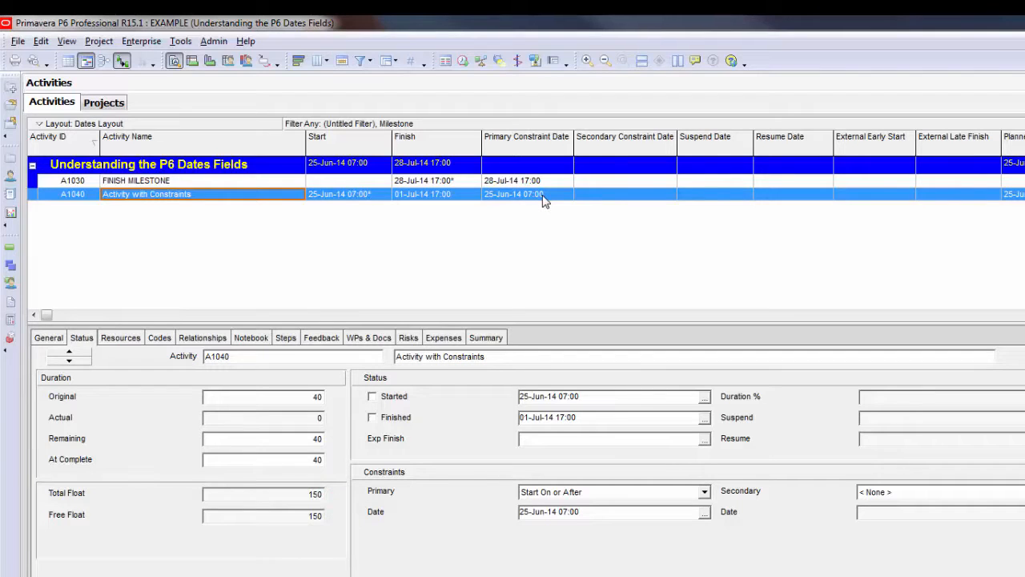
left_click(541, 195)
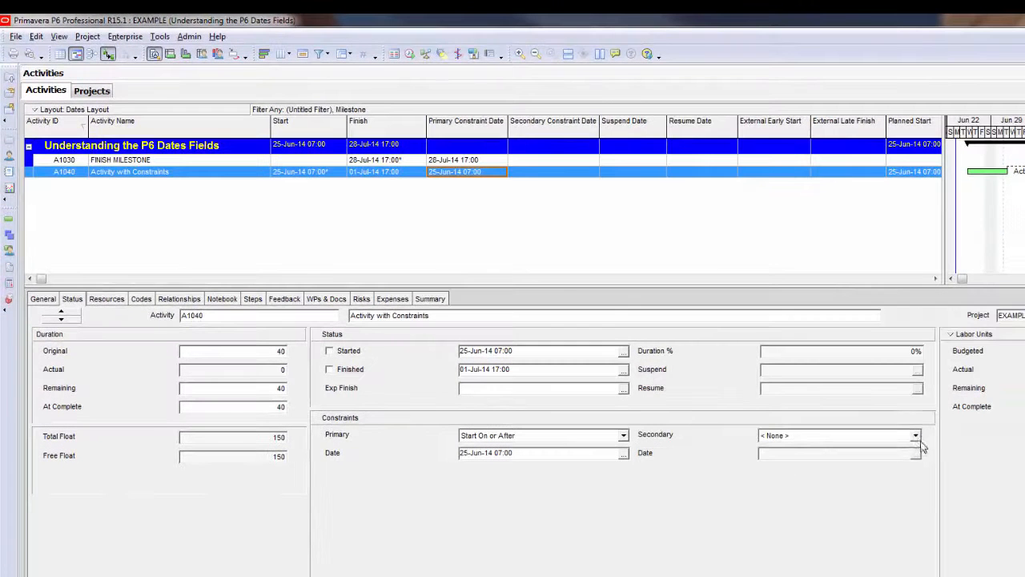
- Give A1040 a secondary Finish On or Before constraint dated 14-Jul-14 17:00 and reschedule the project
left_click(918, 439)
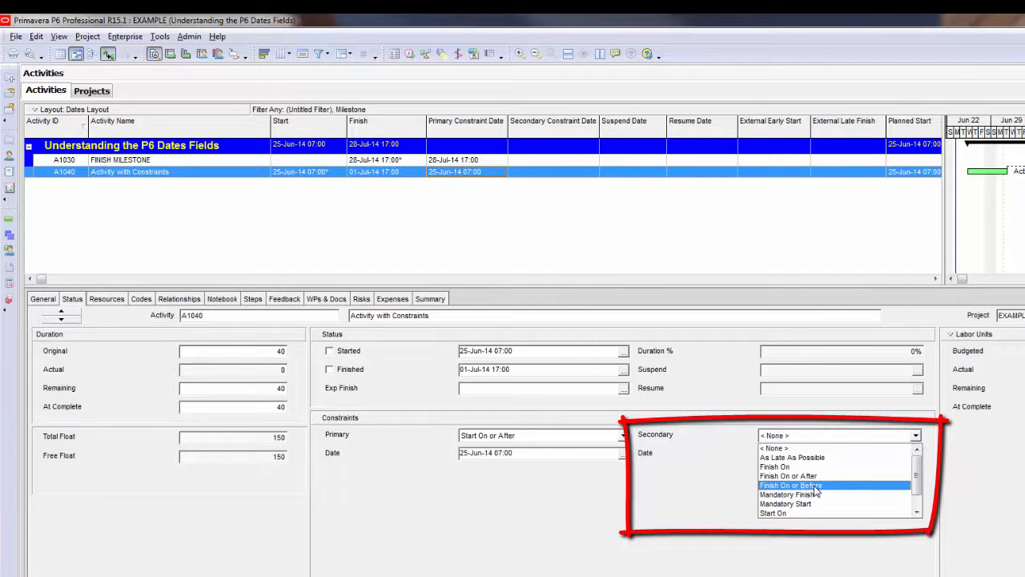
left_click(815, 485)
left_click(915, 453)
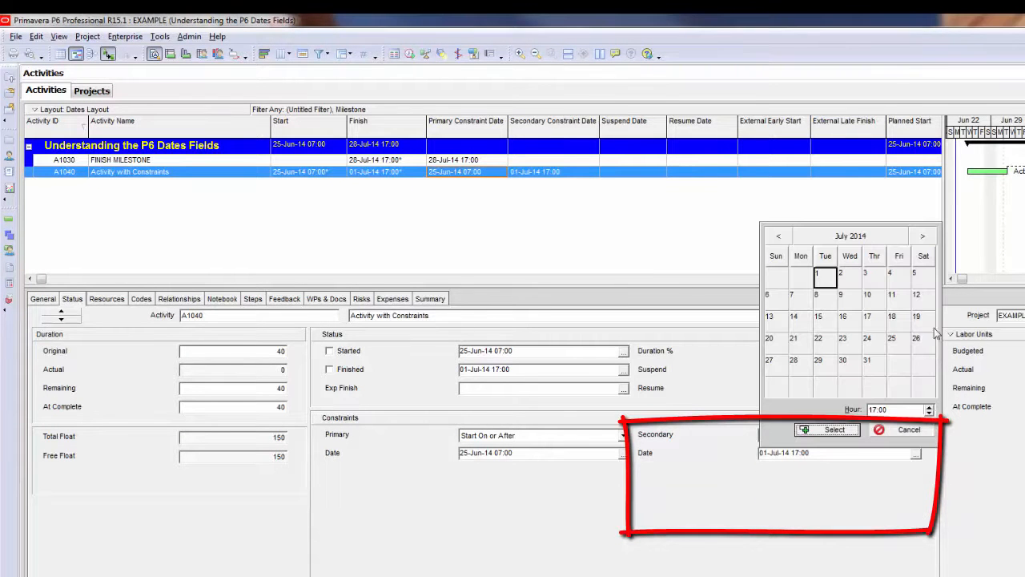
left_click(794, 321)
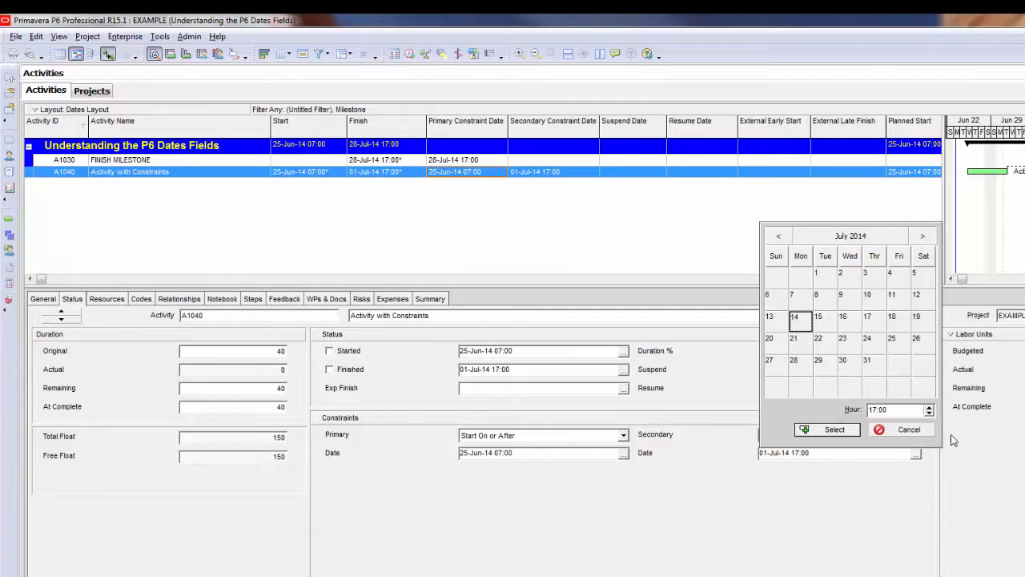
left_click(835, 432)
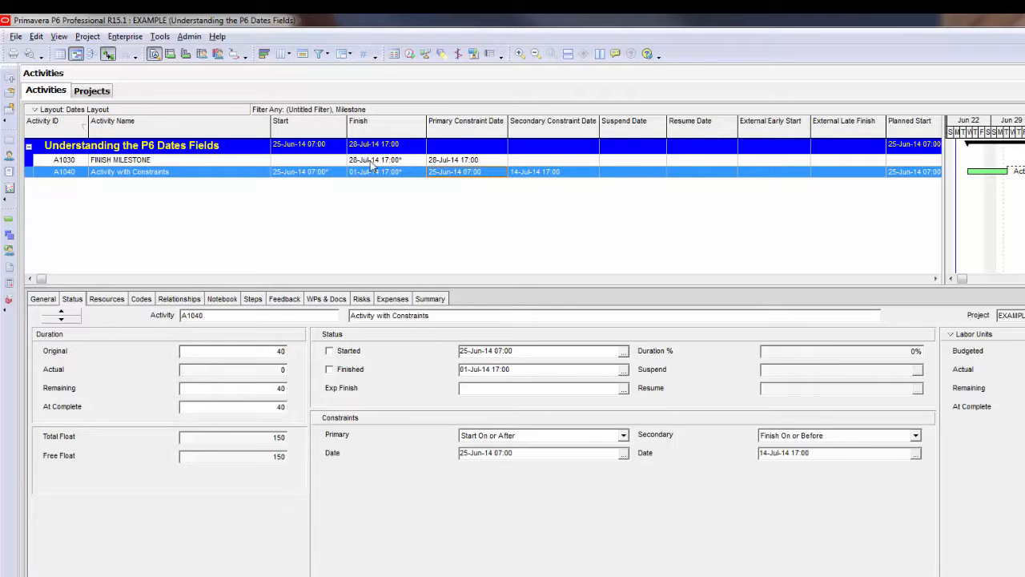
left_click(410, 56)
left_click(779, 327)
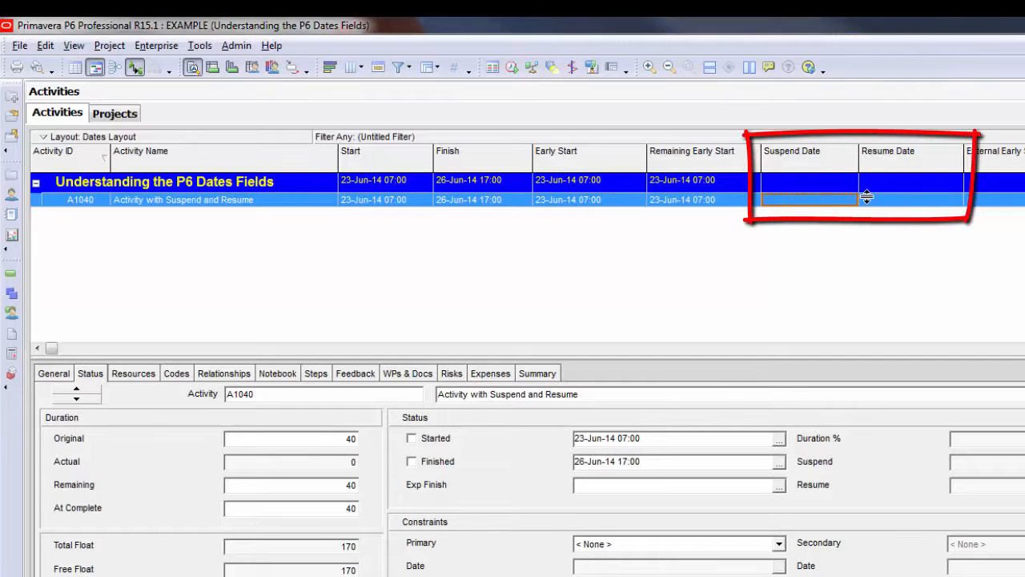
- Check A1040's Suspend and Resume Date fields, mark the activity as started and set its Duration % to 25%
left_click(881, 202)
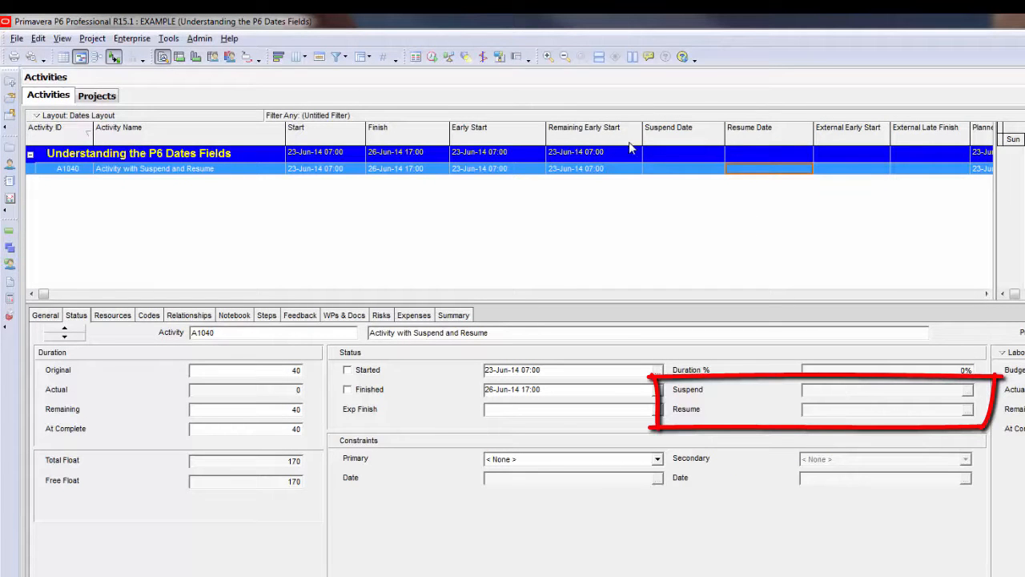
left_click(661, 174)
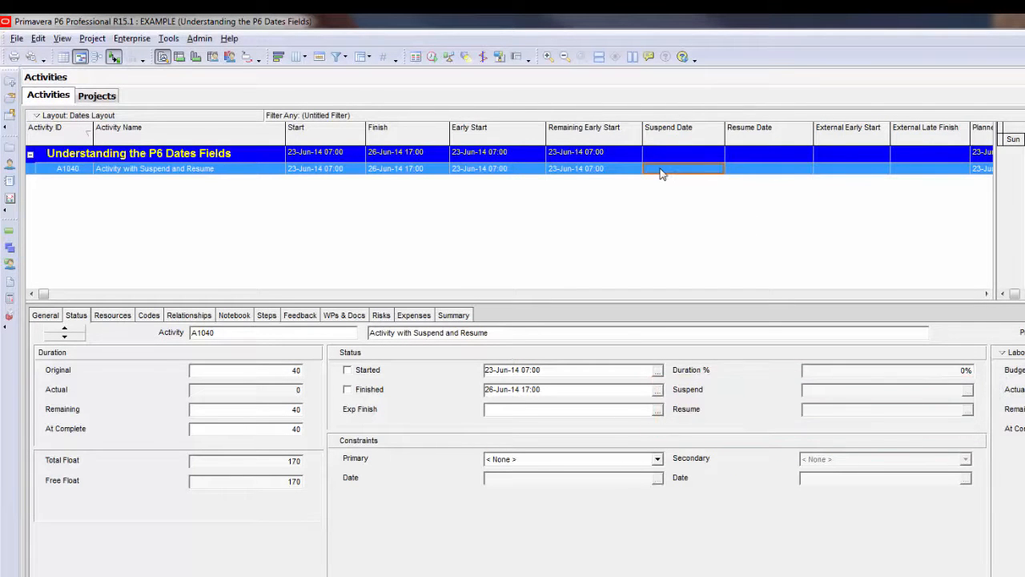
left_click(348, 370)
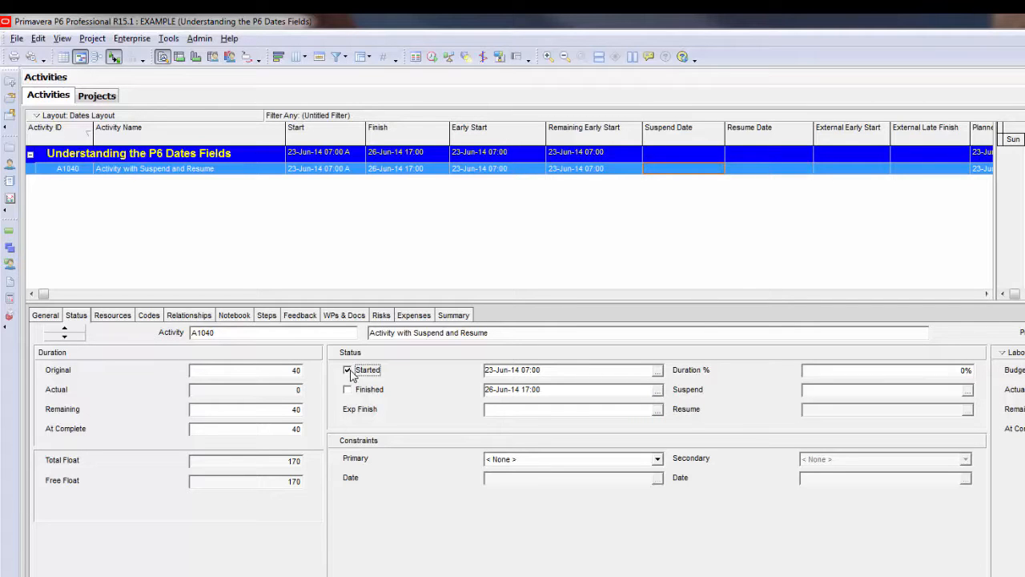
left_click(948, 370)
type("25")
- Reschedule the project with a Current Data Date of 24-Jun-14 07:00 and check A1040's Early Start and Remaining Early Start
left_click(432, 57)
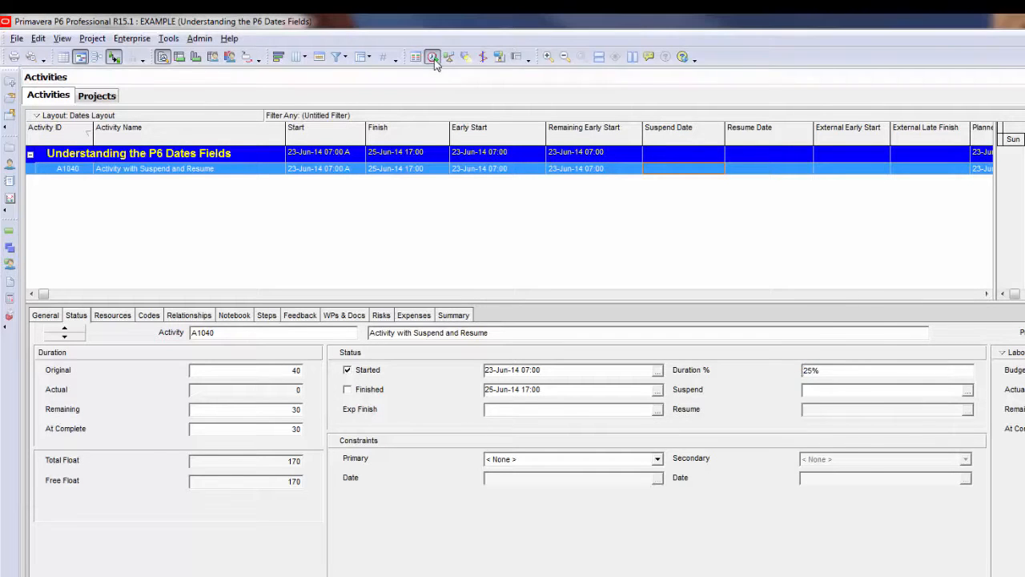
left_click(693, 355)
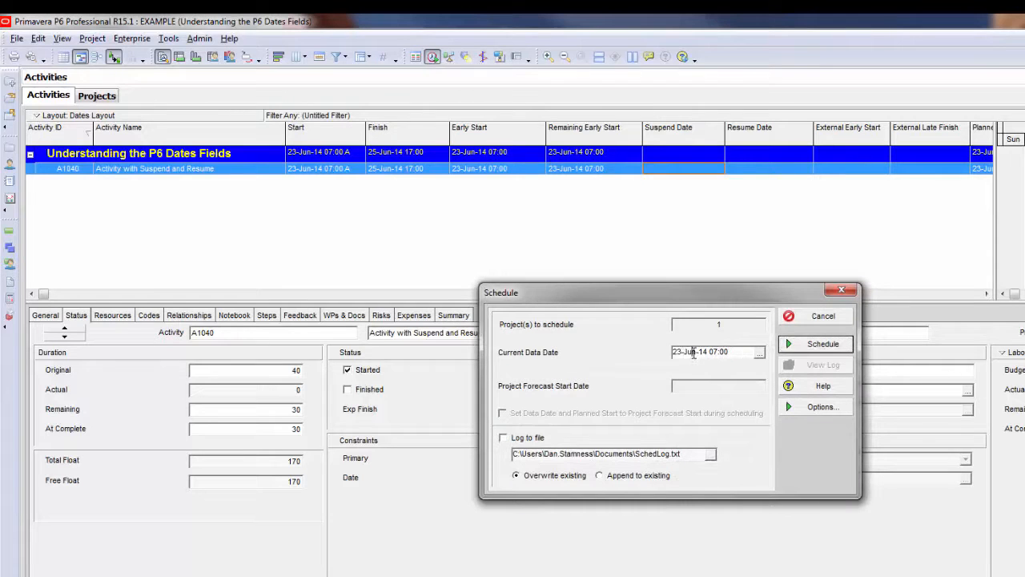
left_click_drag(681, 355, 615, 347)
type("24")
left_click(824, 344)
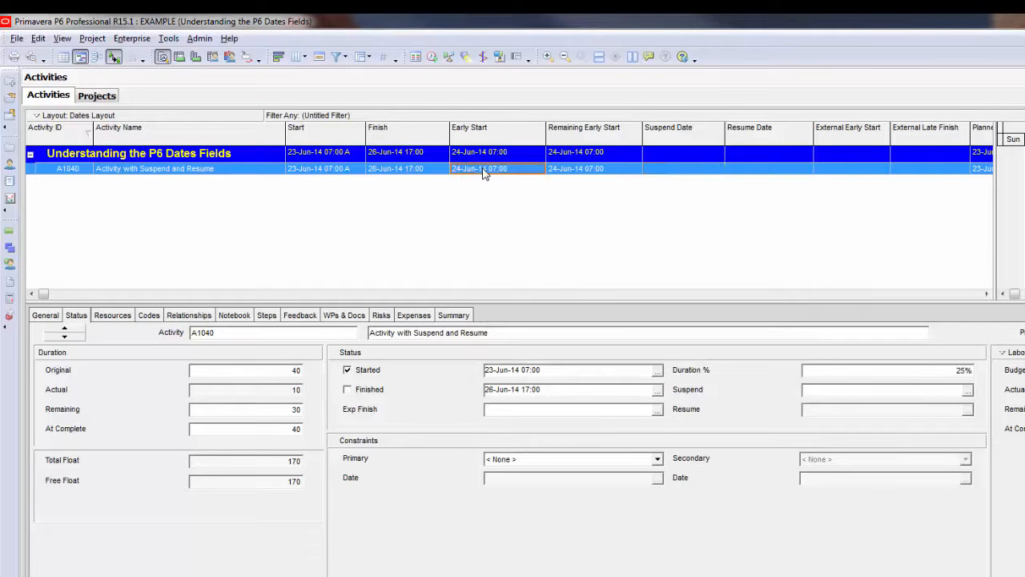
left_click(602, 174)
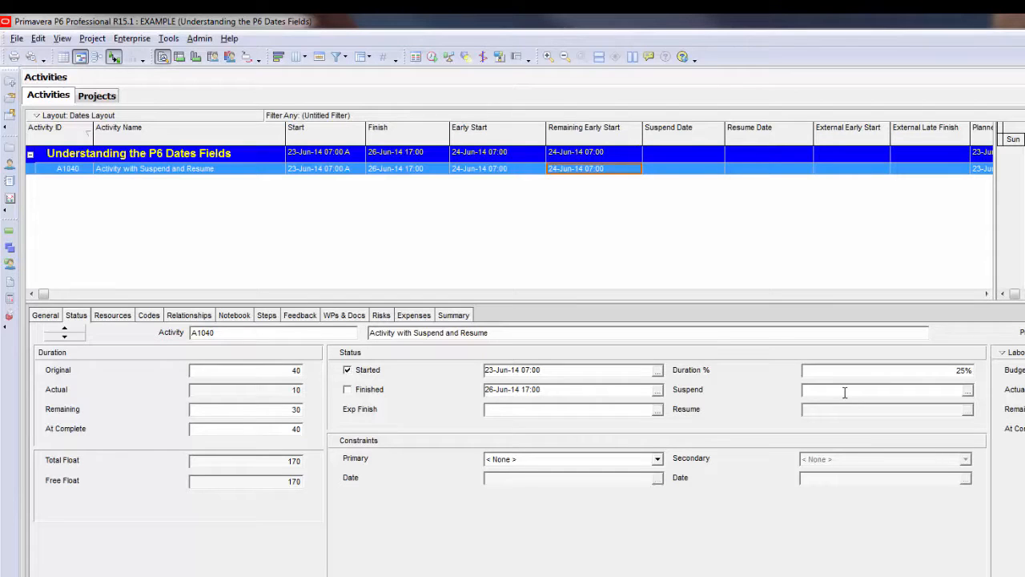
- Set A1040's Suspend date to 24-Jun-14 07:00 and its Resume date to 30-Jun-14 07:00
left_click(967, 392)
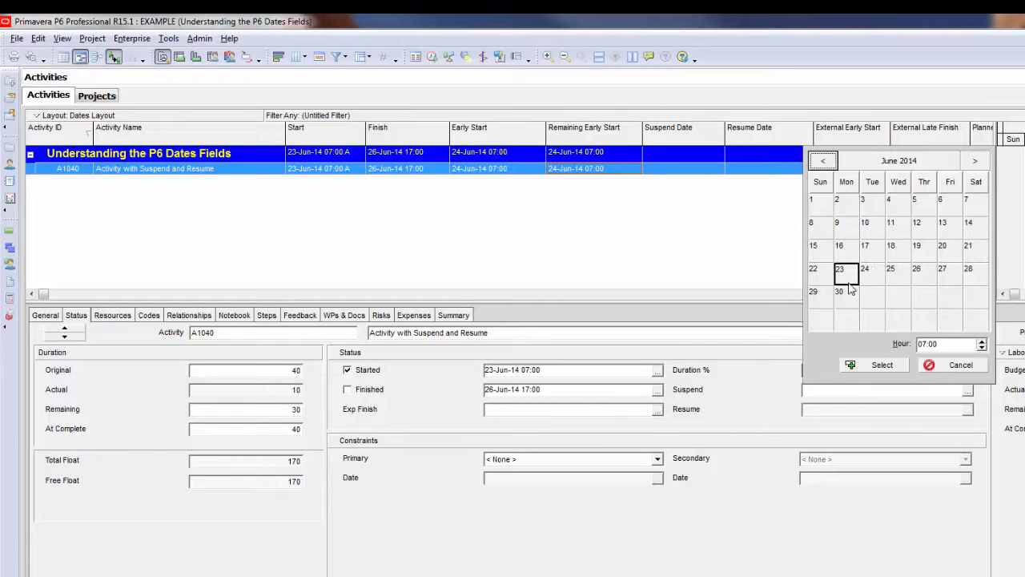
left_click(871, 281)
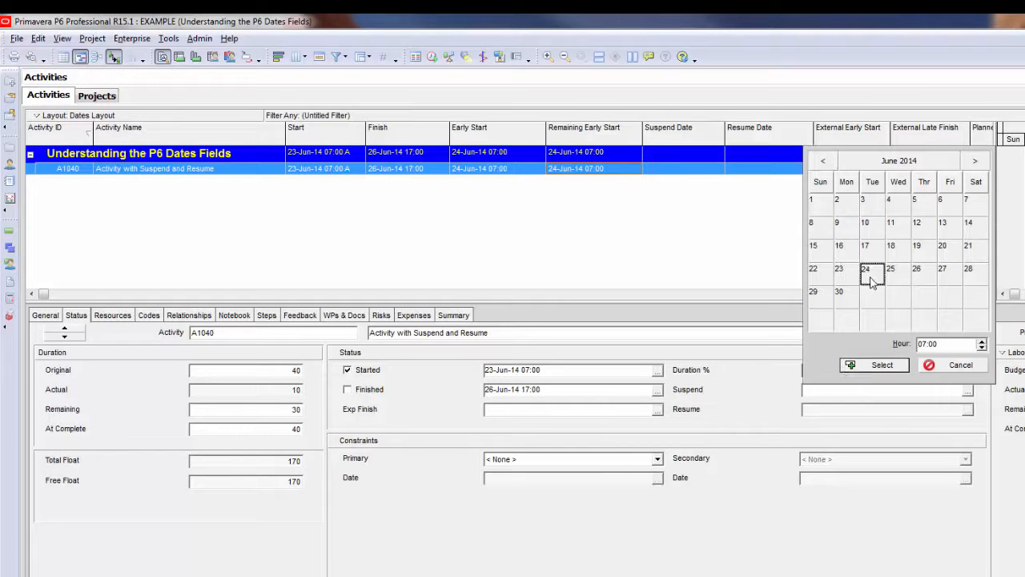
left_click(889, 367)
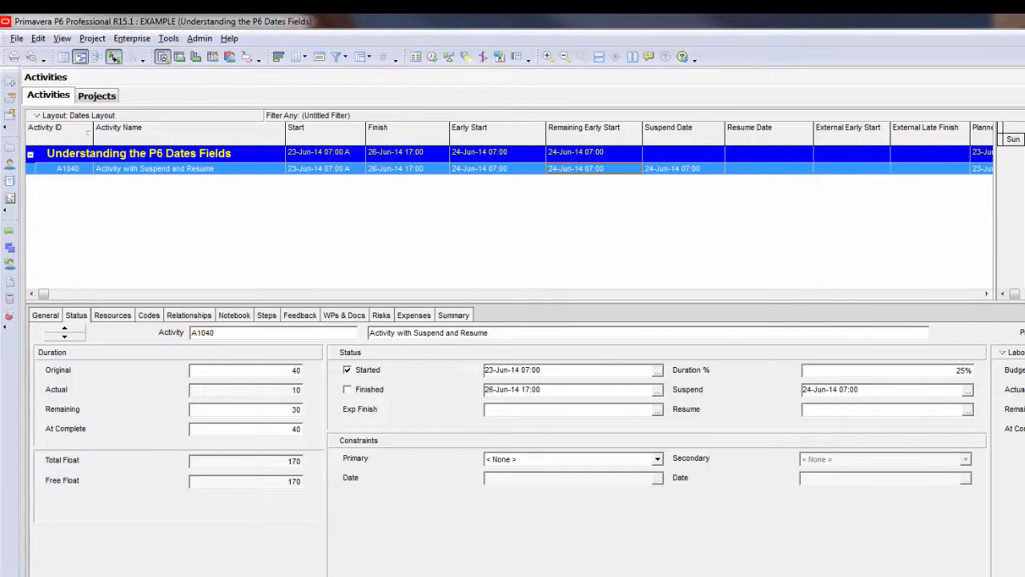
left_click(968, 410)
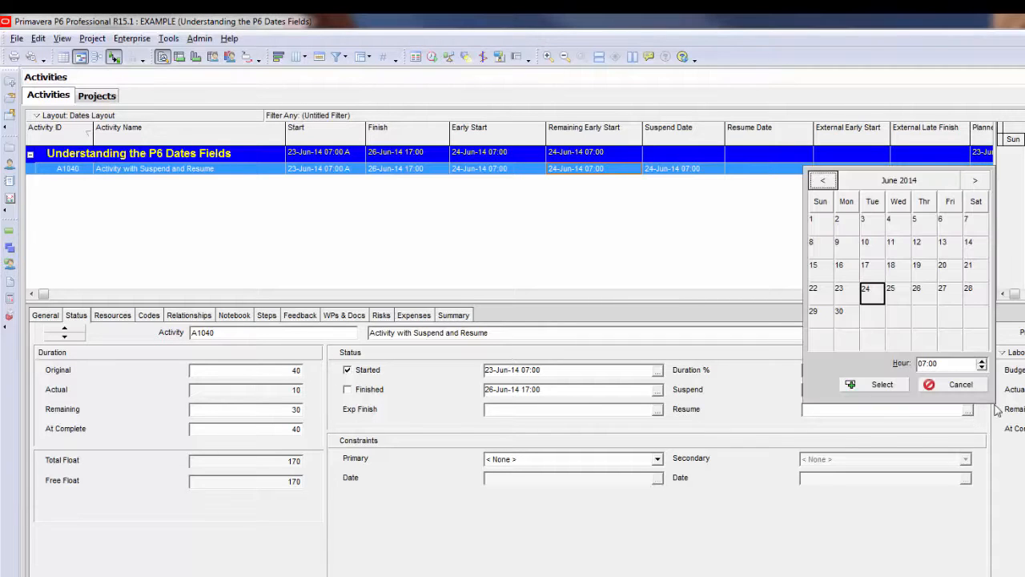
left_click(847, 317)
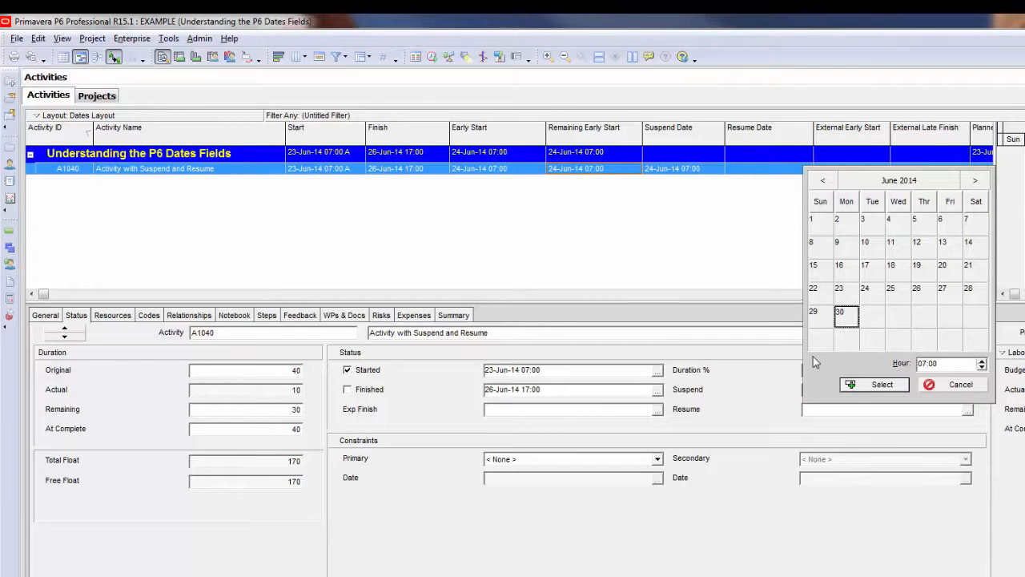
left_click(880, 384)
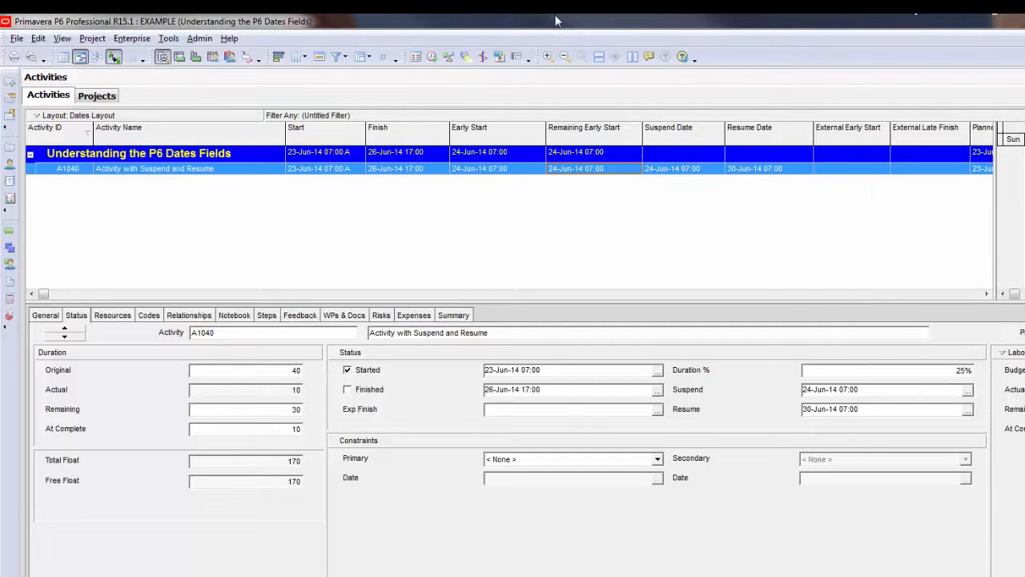
- Reschedule the project with the current data date and compare A1040's Early Start and Remaining Early Start with its Resume Date
left_click(432, 58)
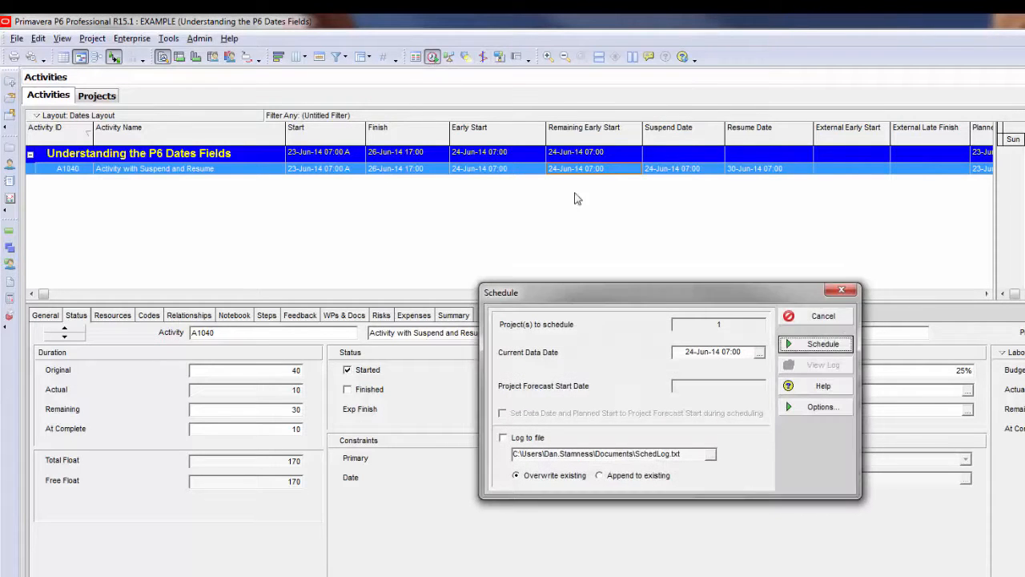
left_click(819, 342)
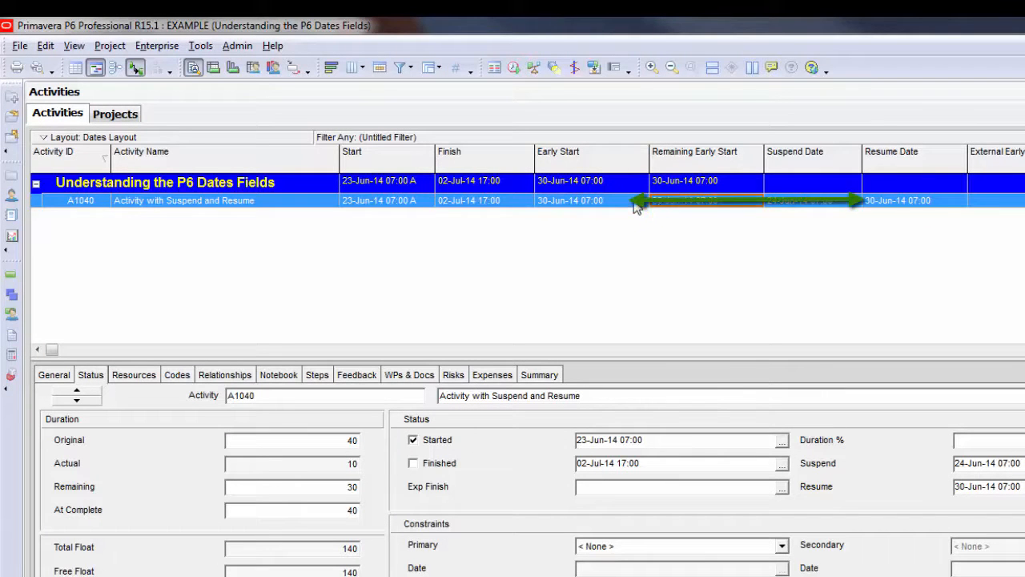
left_click(938, 207)
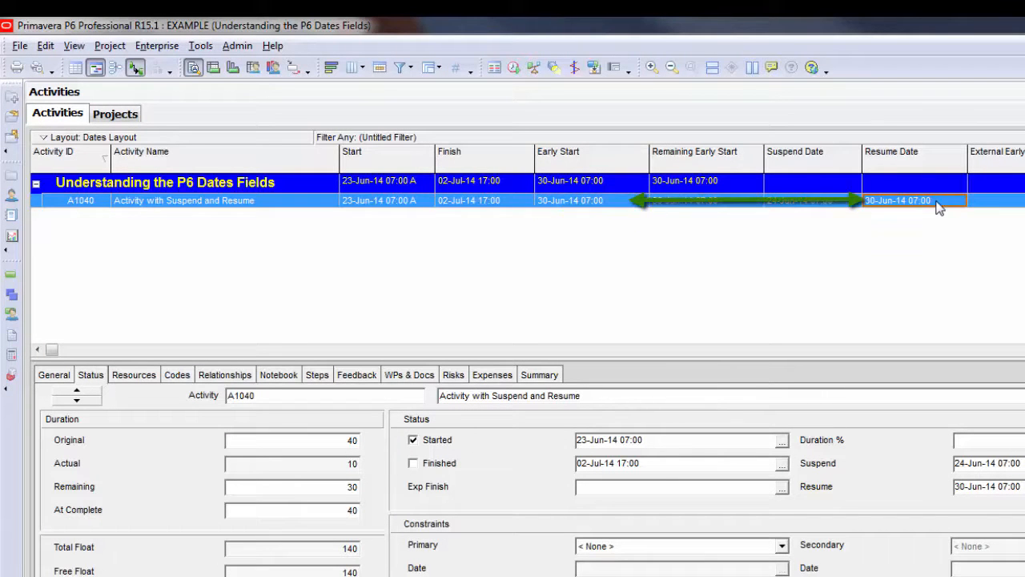
left_click(1023, 202)
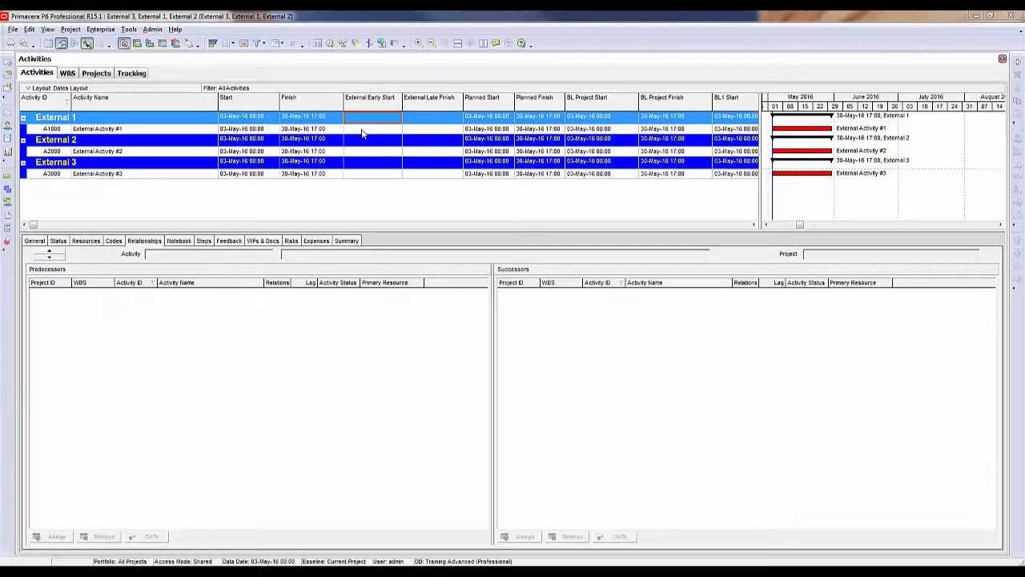
- Link External Activity #1, #2 and #3 in sequence across the three External projects and schedule them with the current data date
left_click(624, 225)
left_click(376, 152, "ctrl")
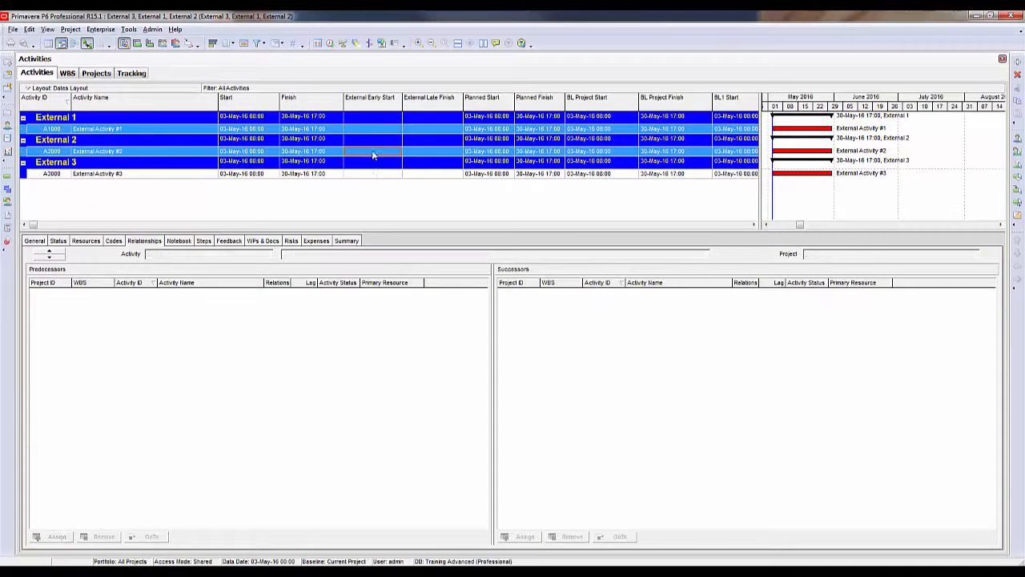
left_click(378, 174, "ctrl")
right_click(378, 177)
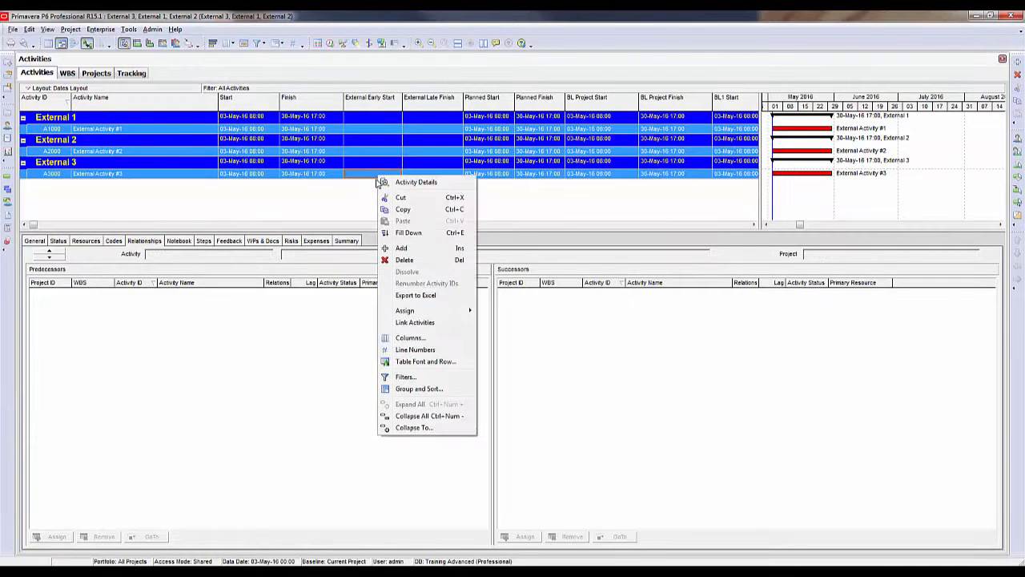
left_click(423, 323)
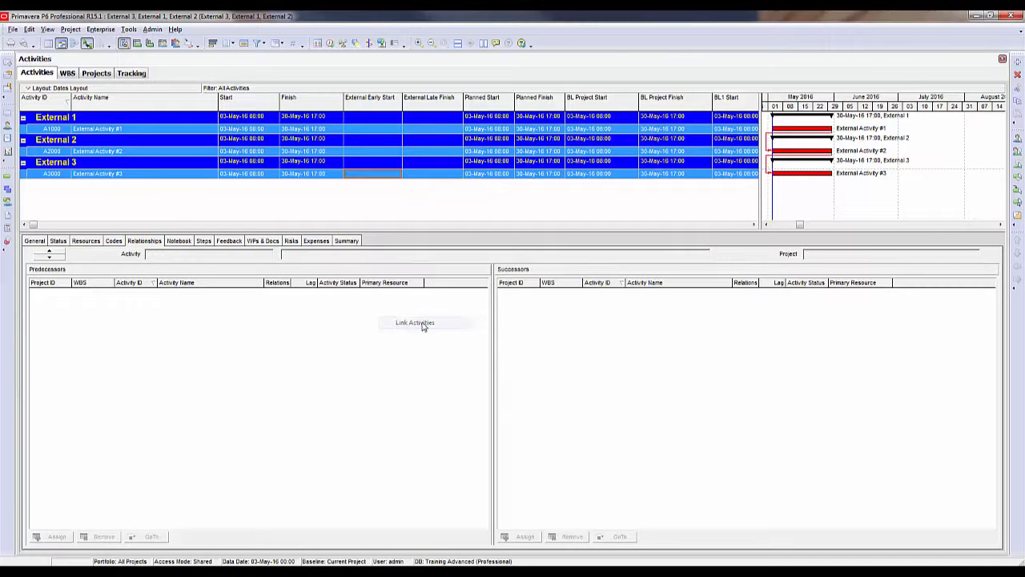
left_click(331, 46)
left_click(629, 264)
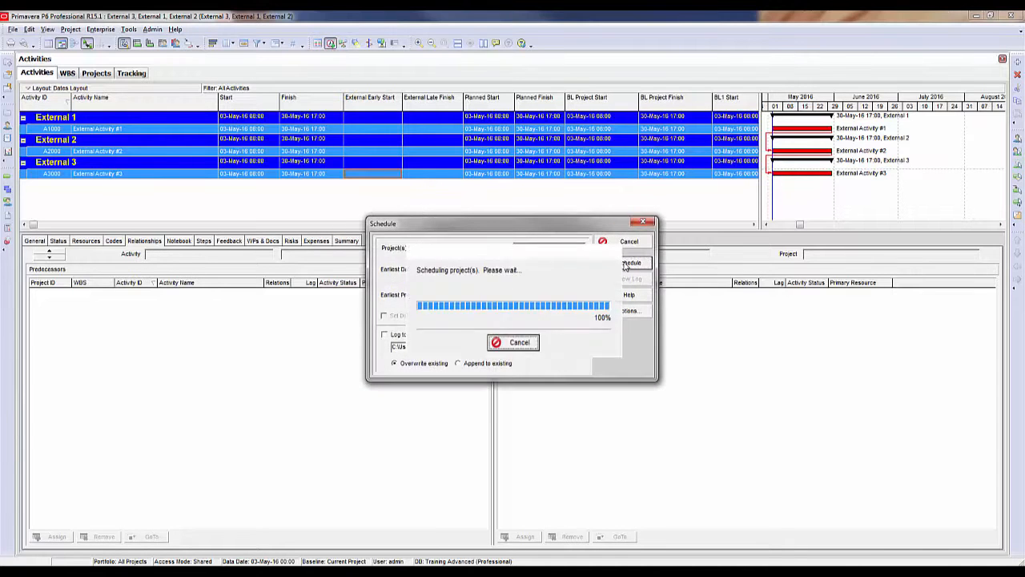
- Check the relationships of A1000 and A2000, including the project and WBS of A2000's predecessor
left_click(382, 130)
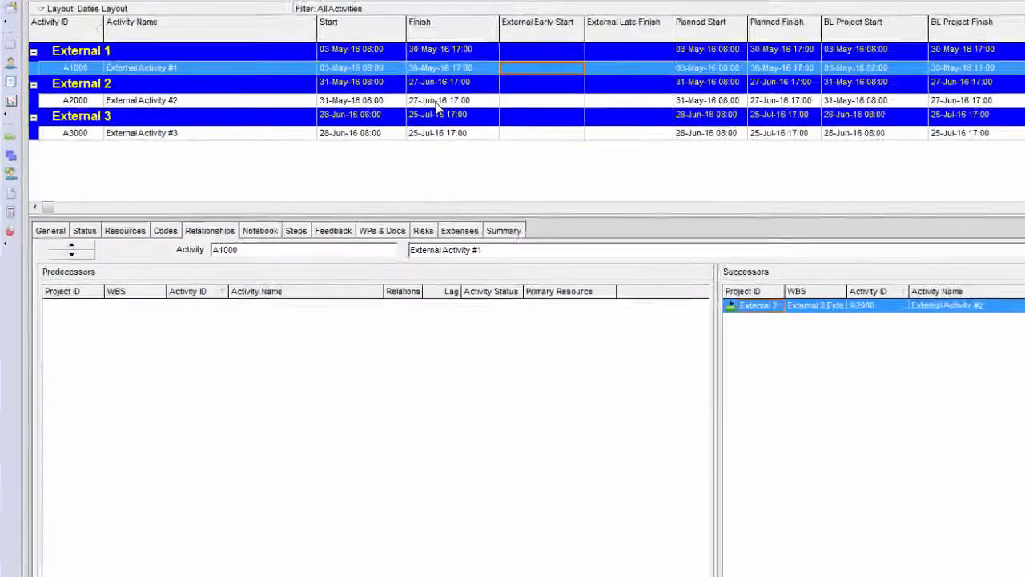
left_click(437, 102)
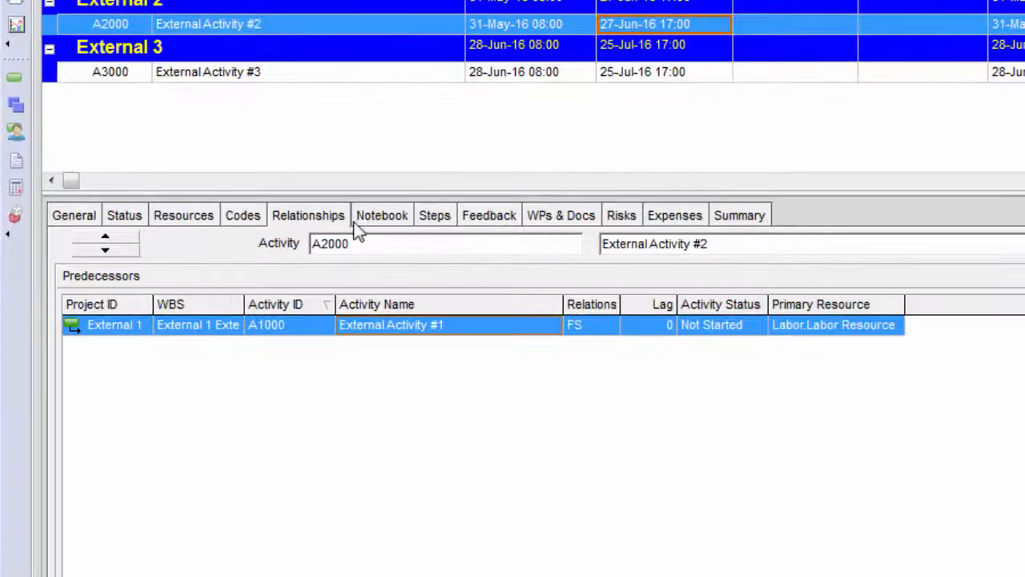
left_click(206, 327)
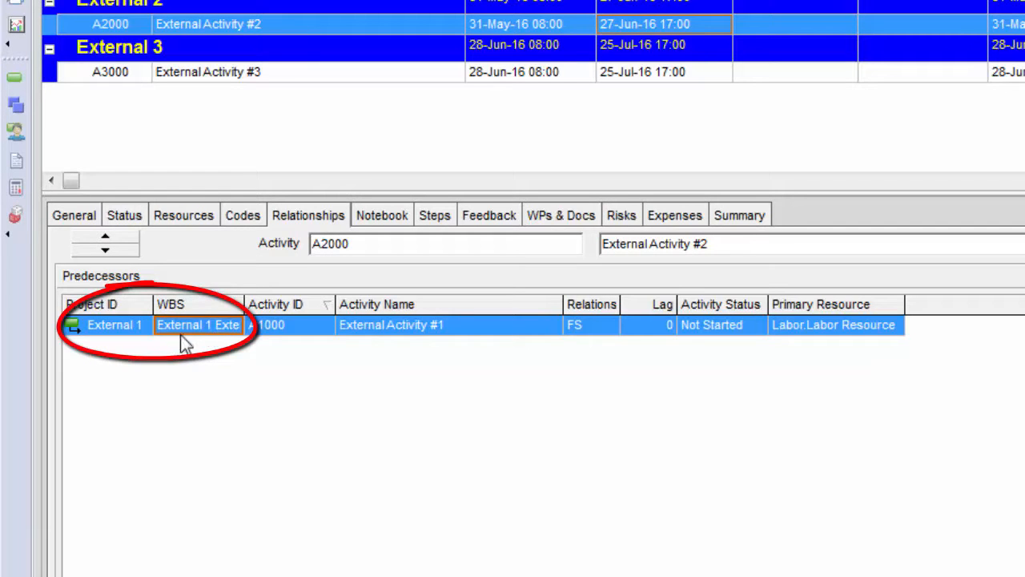
left_click(193, 327)
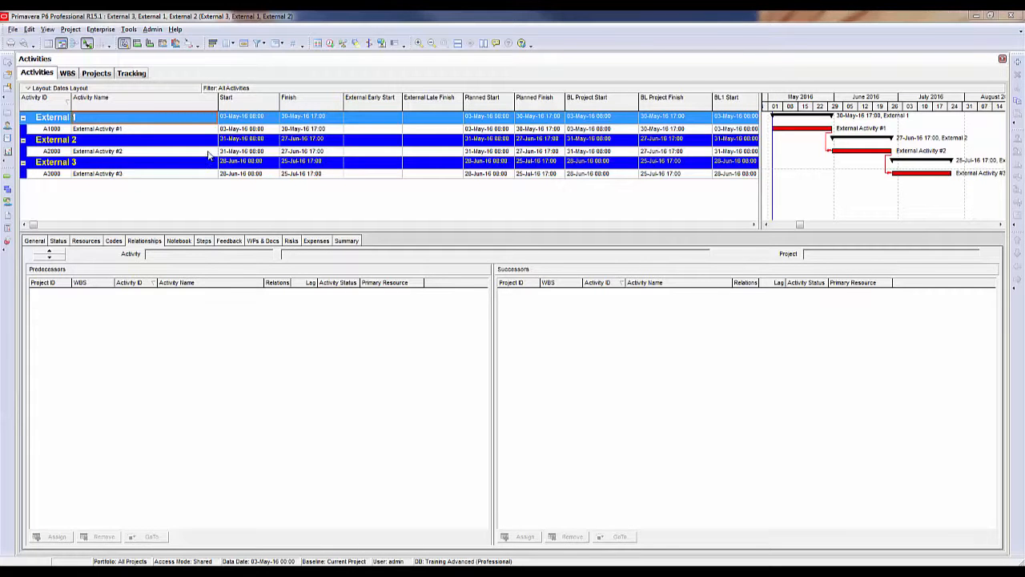
- Go to the project list and open only the External 2 project
left_click(7, 116)
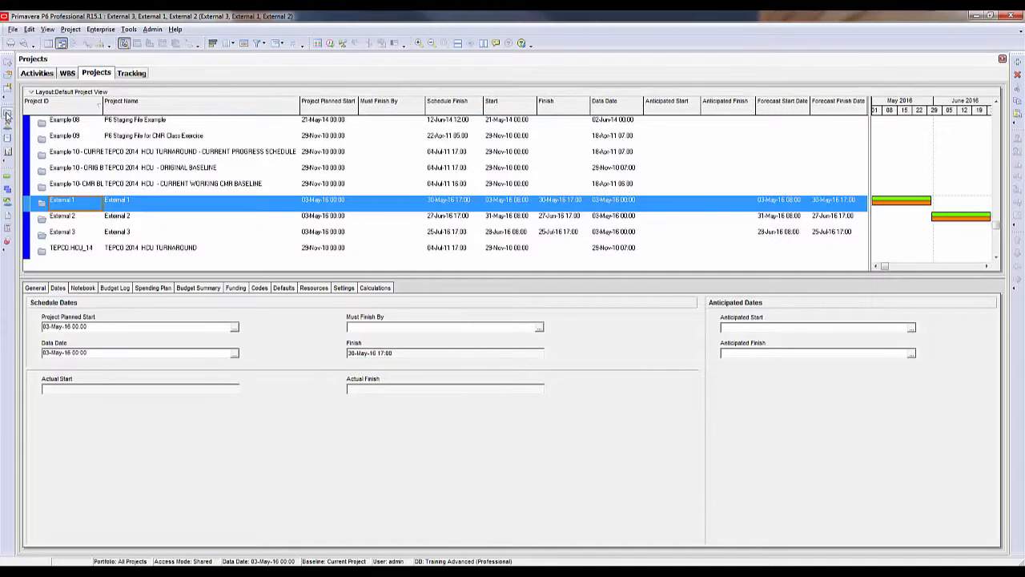
left_click(114, 222)
right_click(114, 227)
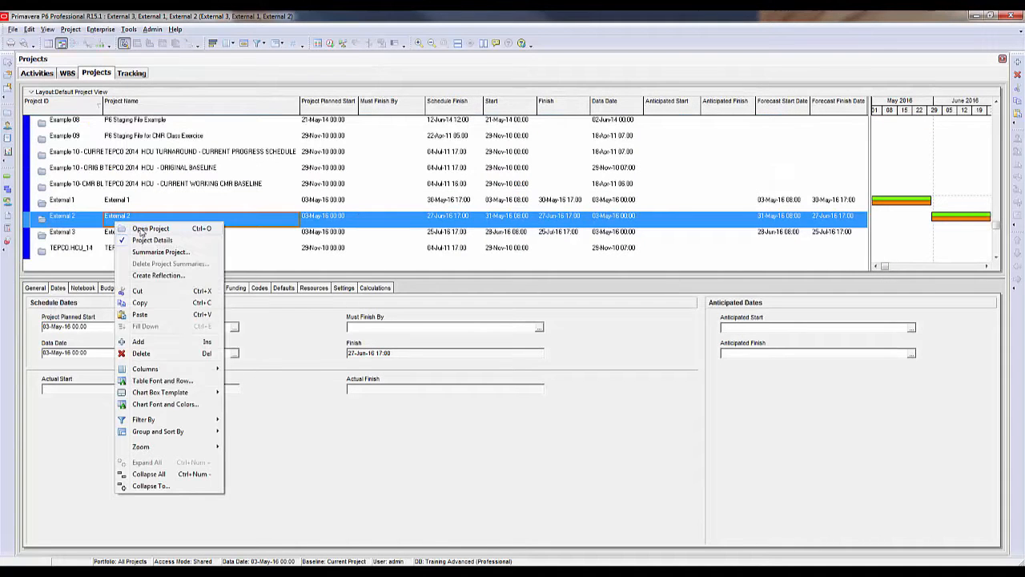
left_click(149, 225)
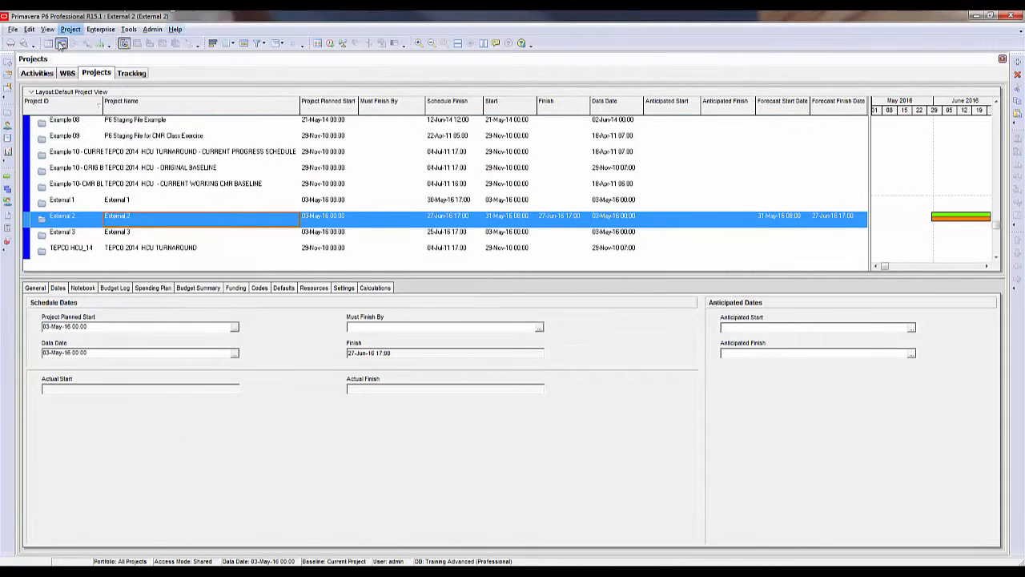
- Export External 2 as a Primavera PM XER project file named External Test.xer on the desktop, replacing the existing file
left_click(11, 31)
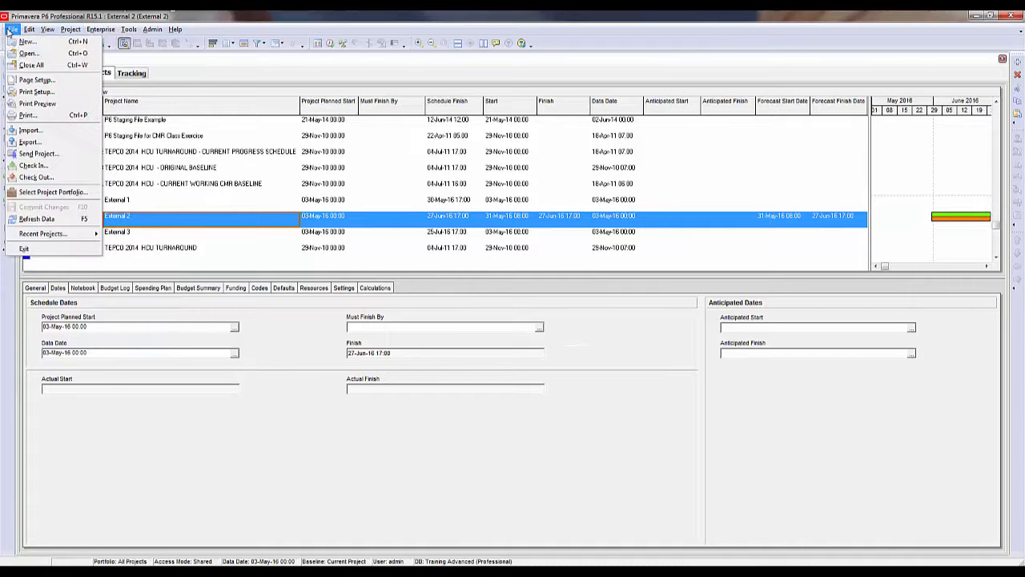
left_click(31, 142)
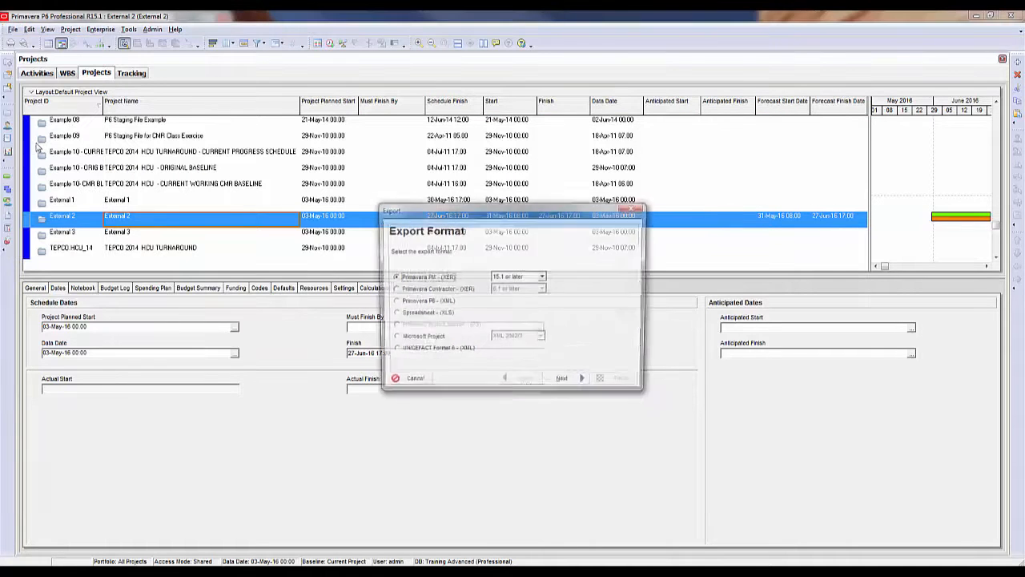
left_click(584, 384)
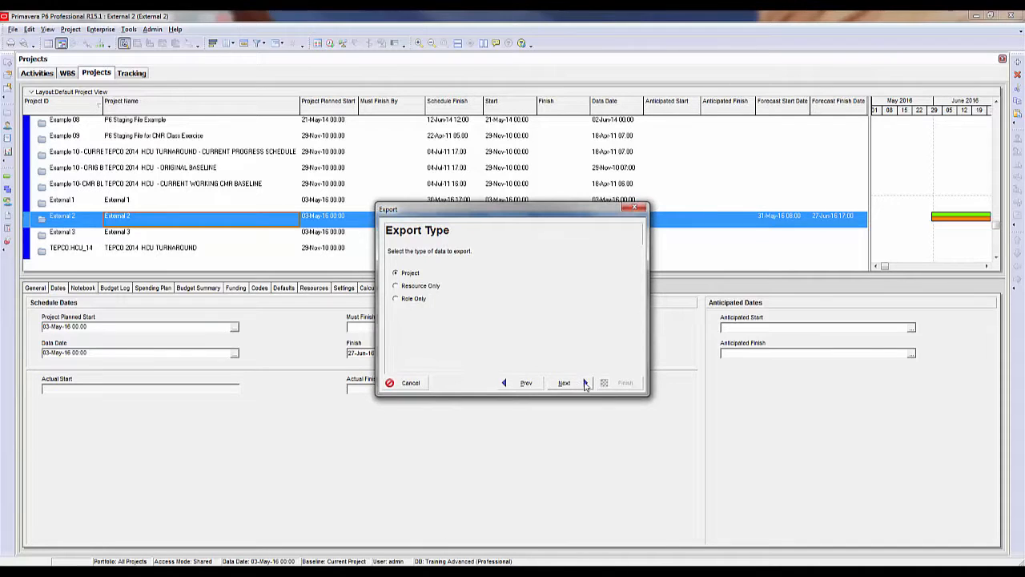
left_click(580, 386)
left_click(579, 385)
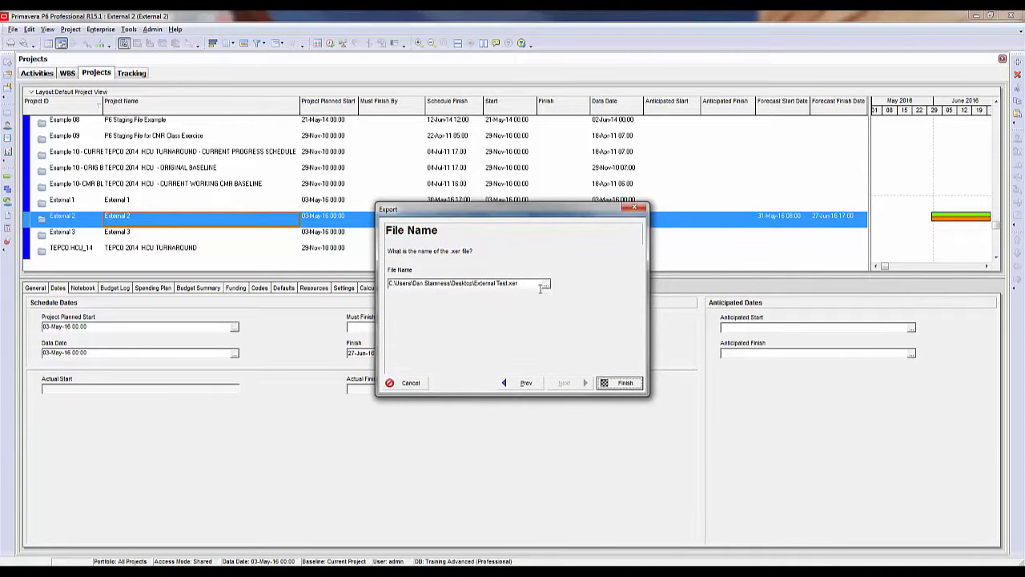
left_click(626, 382)
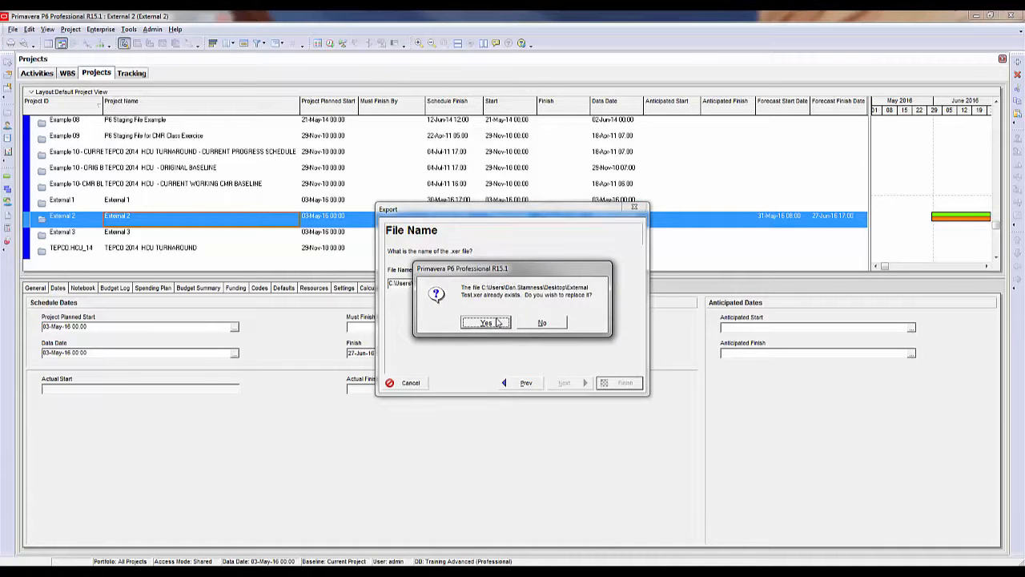
left_click(498, 322)
left_click(615, 383)
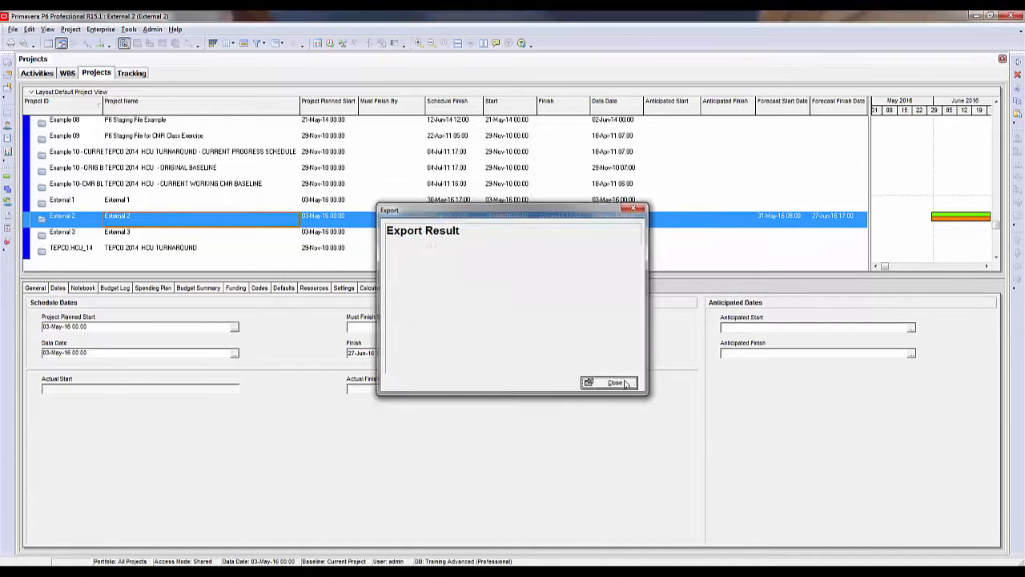
- Delete the External 2 project with all its WBS elements and activities
left_click(67, 218)
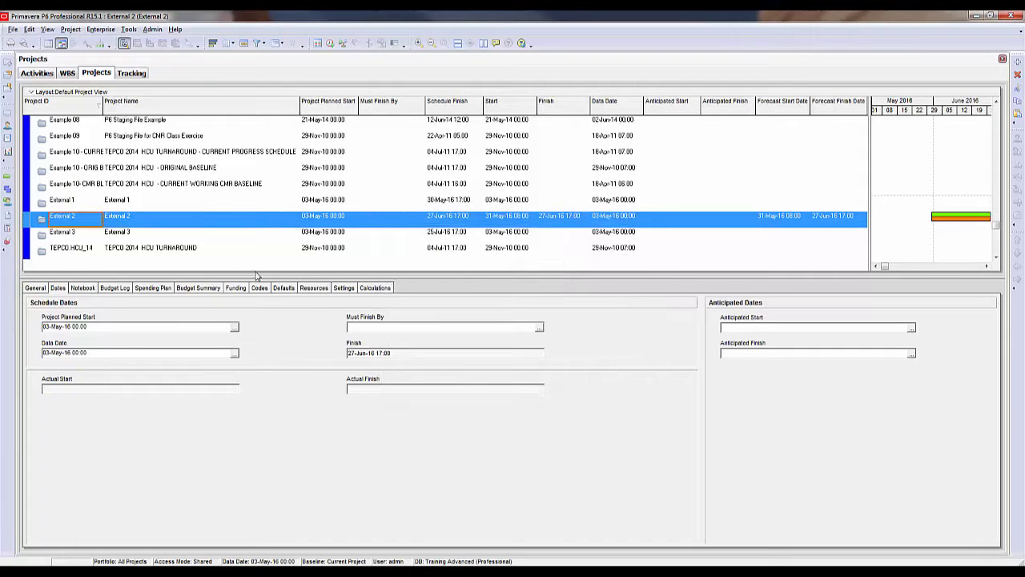
key("Delete")
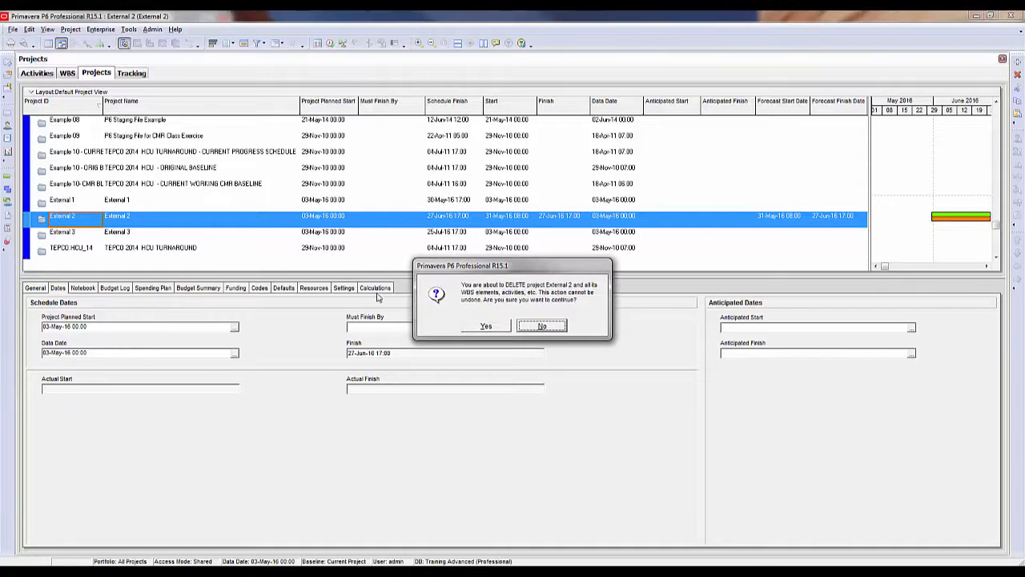
left_click(486, 326)
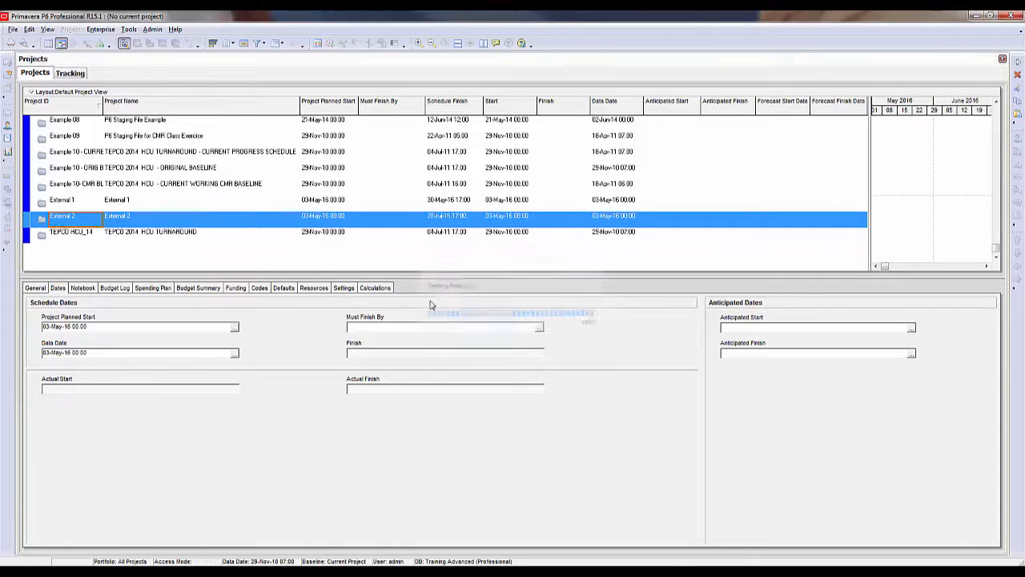
- Open the External 1 and External 3 projects together and show their activities
left_click(92, 233, "ctrl")
right_click(92, 233)
left_click(112, 238)
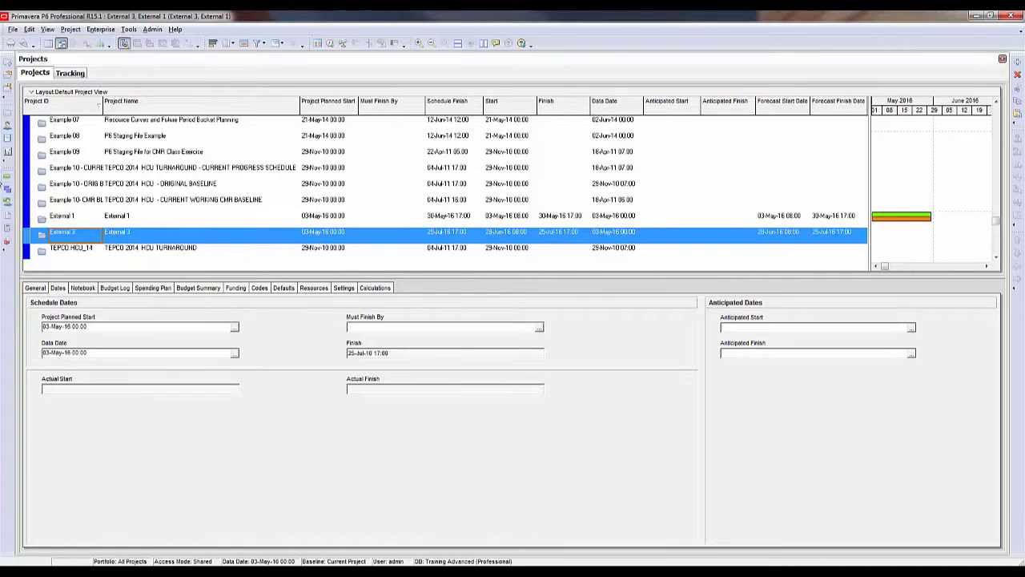
left_click(8, 176)
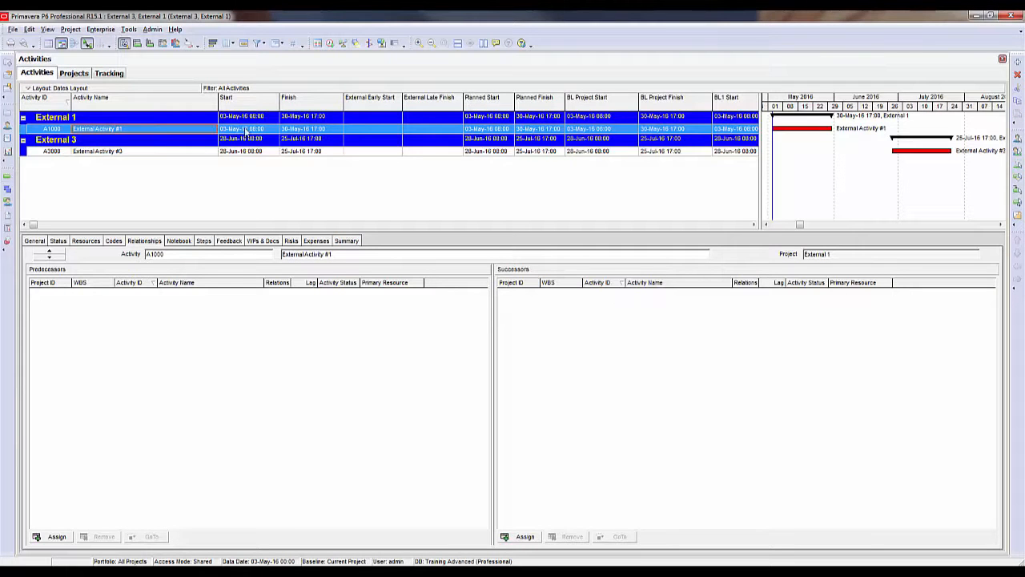
- Check A3000's predecessors and successors and reschedule External 1 and External 3 with the current data date
left_click(195, 152)
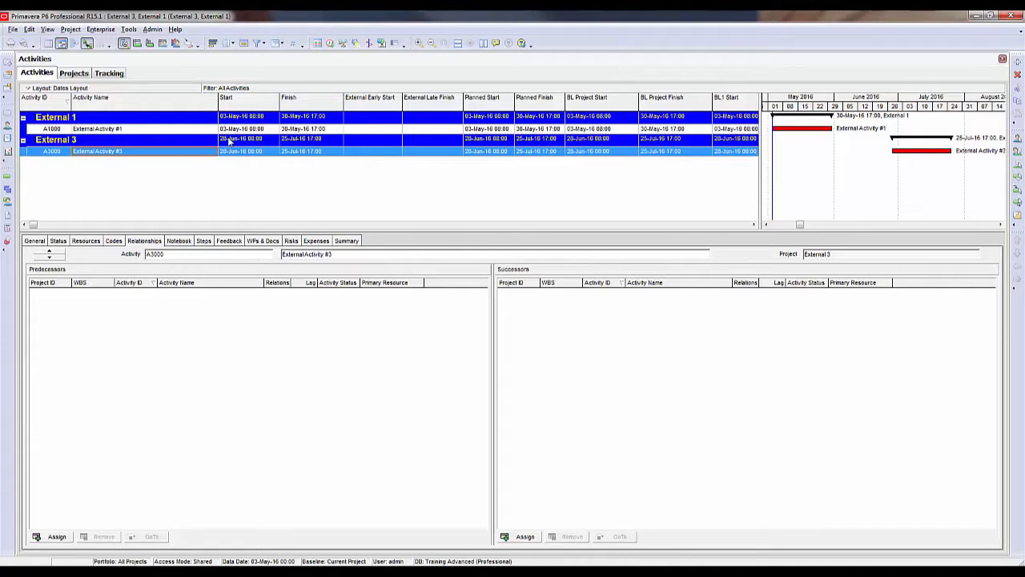
left_click(331, 44)
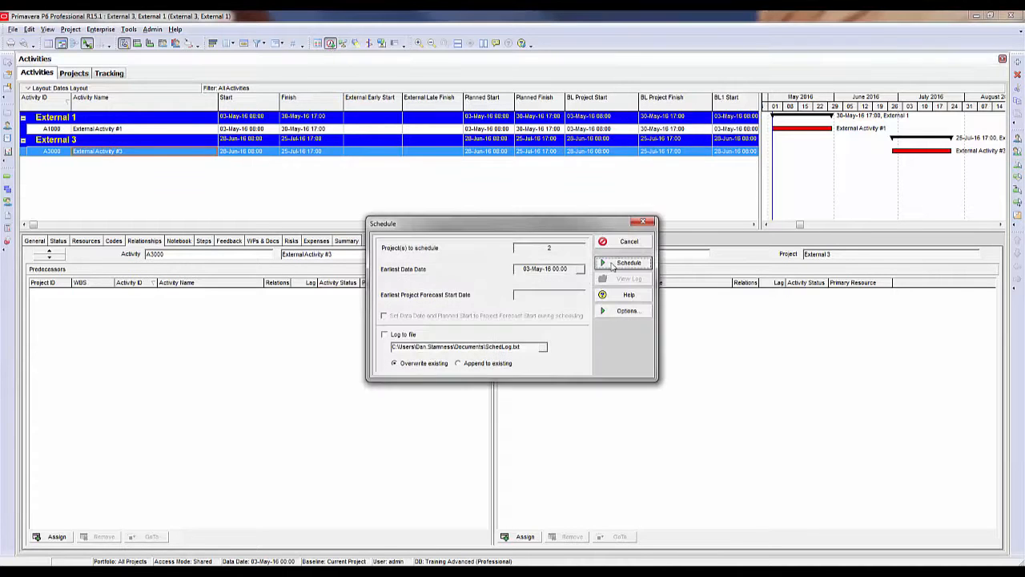
left_click(633, 264)
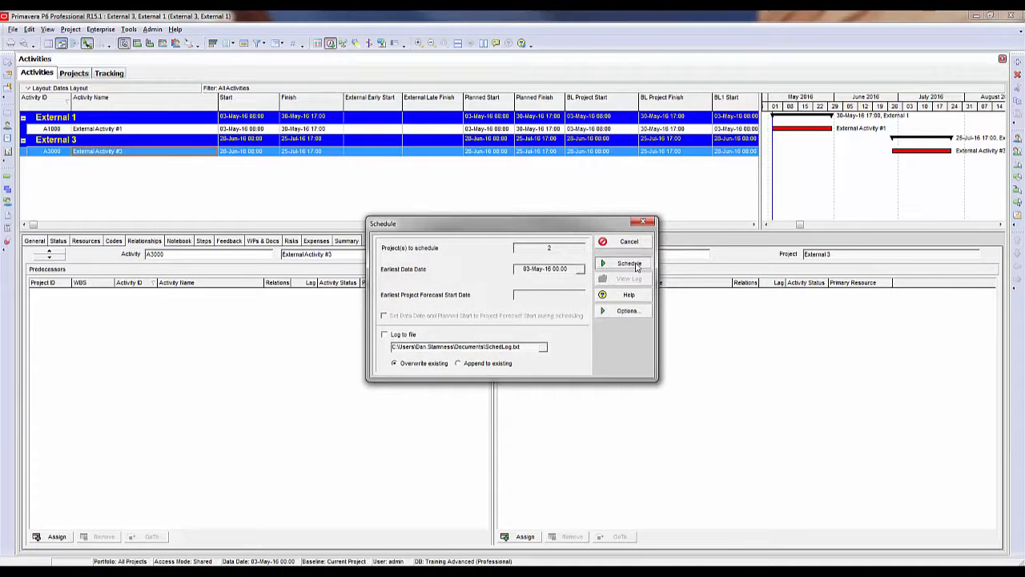
- Check the External Early Start and External Late Finish fields of A1000 and A3000 after rescheduling
left_click(379, 129)
left_click(428, 130)
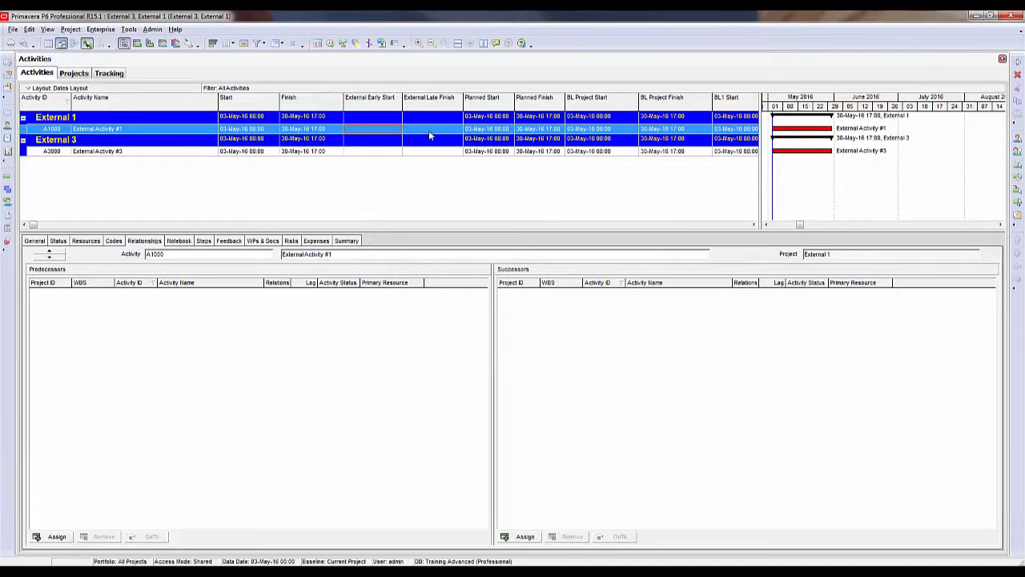
left_click(428, 152)
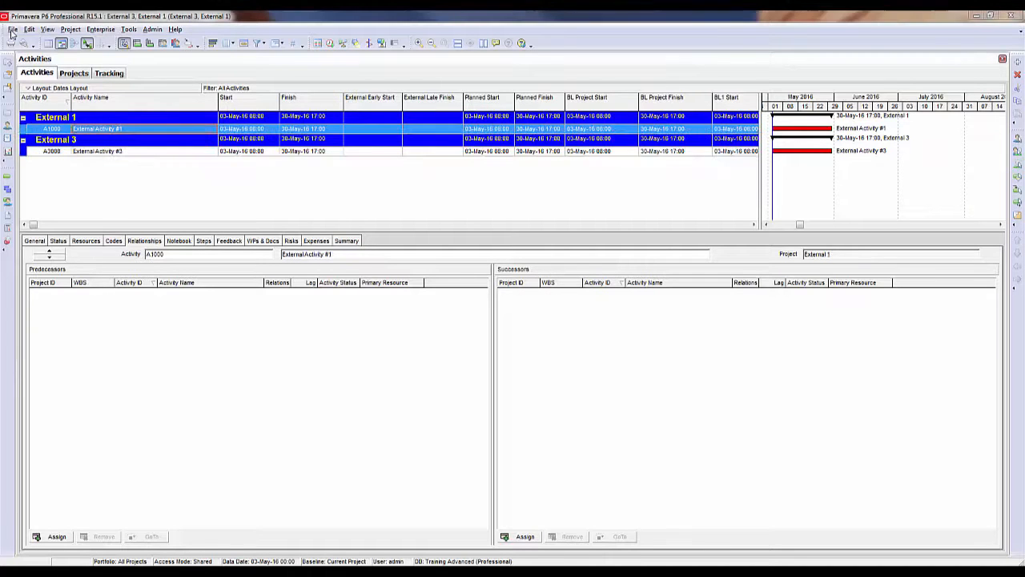
- Import External 2 as a new project from the Primavera PM XER file External Test.xer on the desktop, using the Default Configuration
left_click(12, 30)
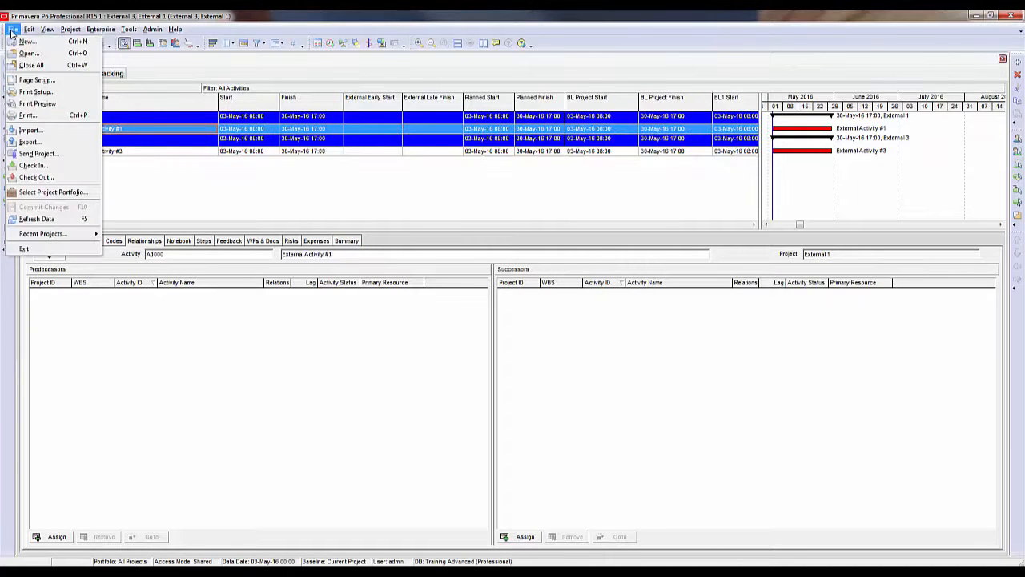
left_click(29, 131)
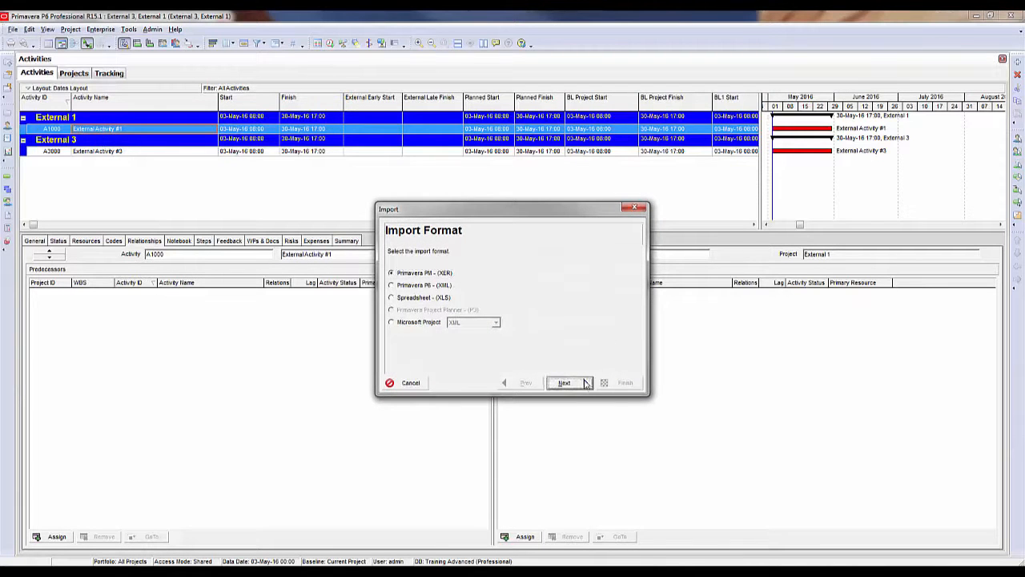
left_click(584, 383)
left_click(584, 383)
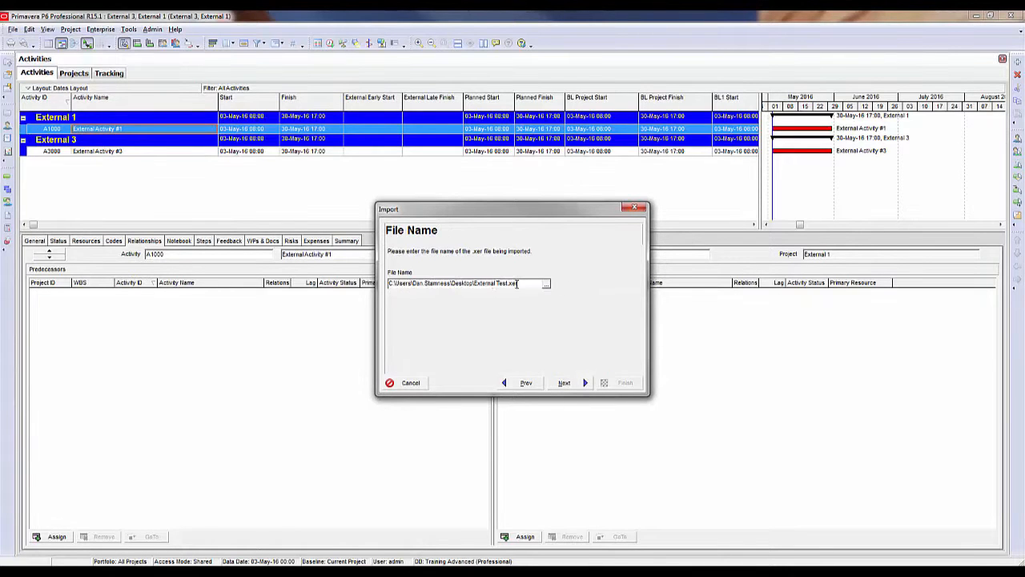
left_click(580, 385)
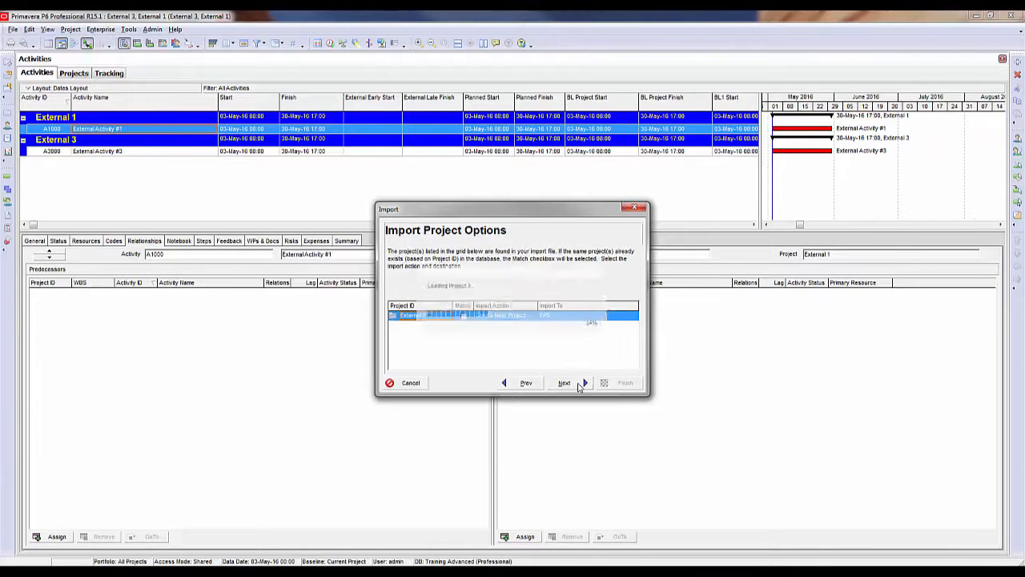
left_click(565, 382)
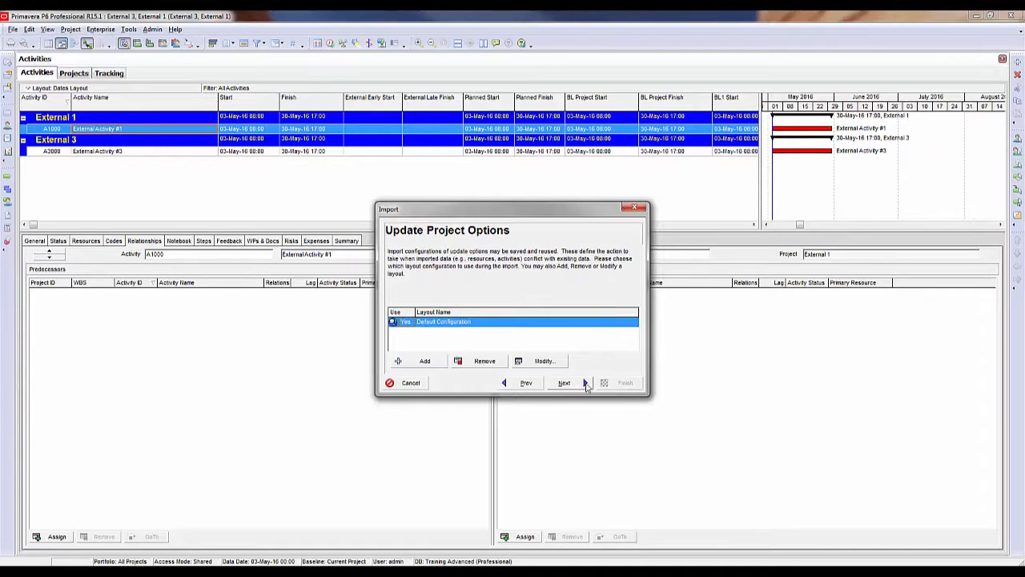
left_click(566, 383)
left_click(618, 384)
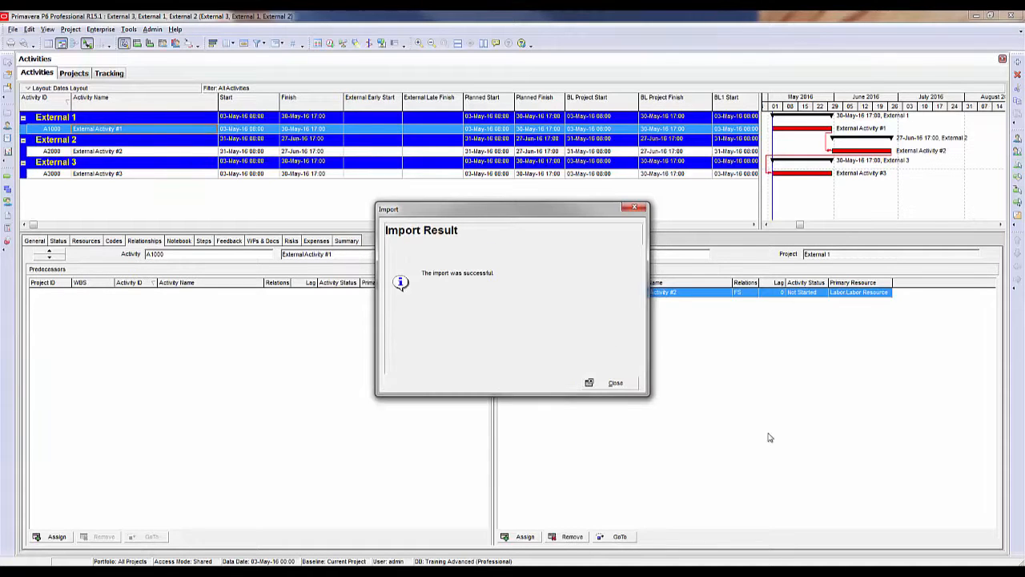
- Close the import result and reschedule the open External 1, External 2 and External 3 projects together
left_click(621, 384)
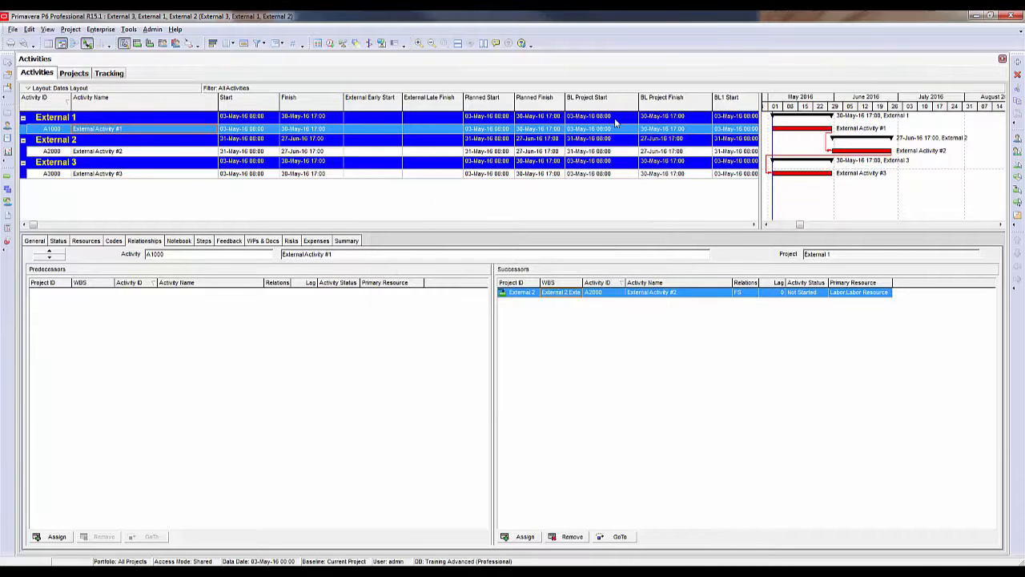
left_click(189, 150)
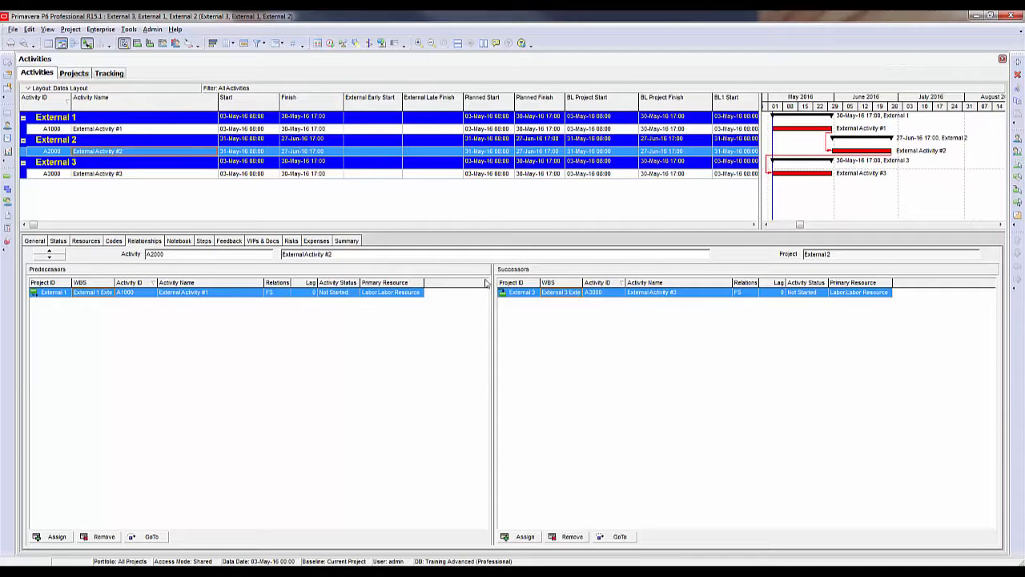
left_click(335, 45)
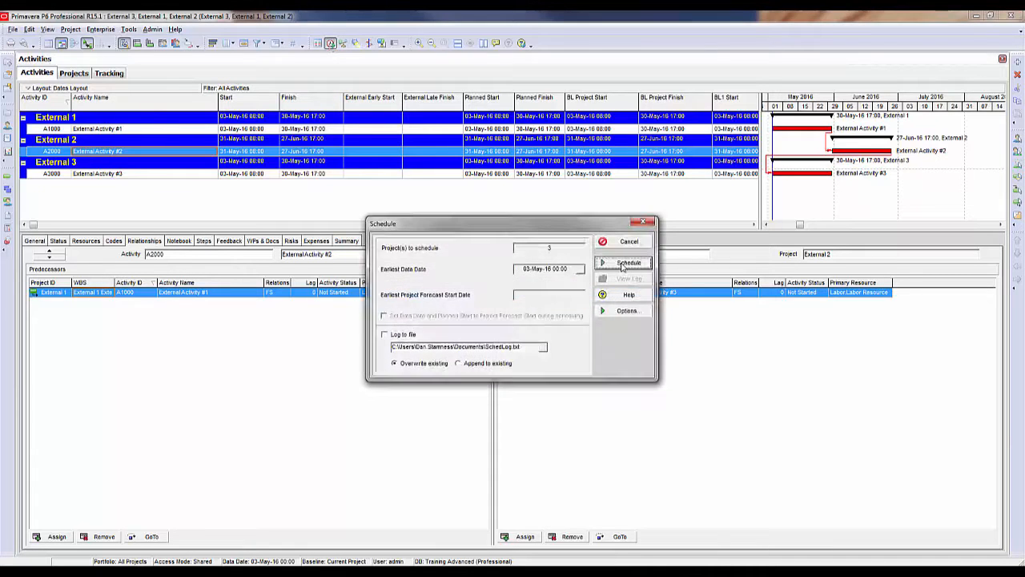
left_click(629, 264)
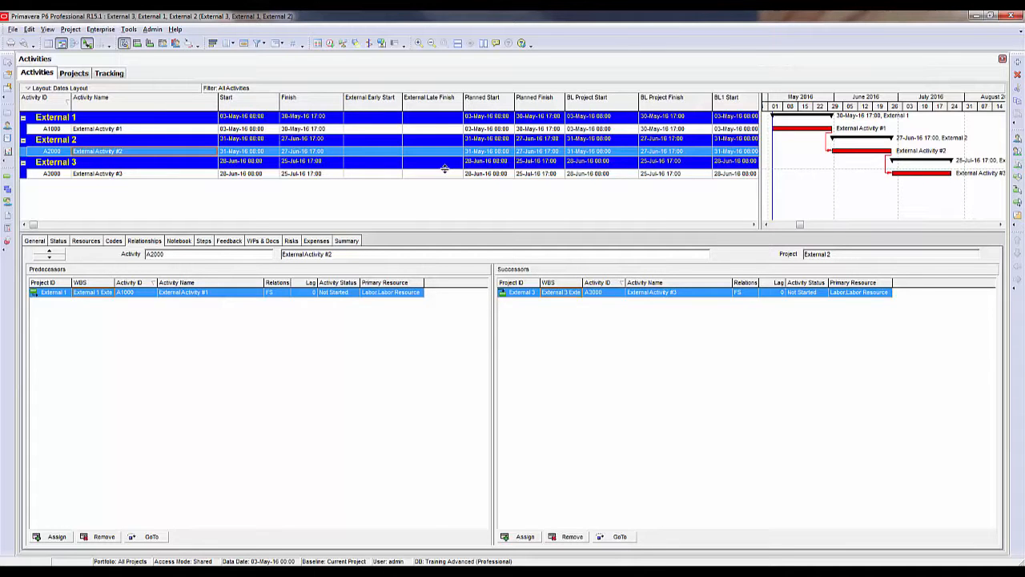
left_click(446, 176)
left_click(52, 129)
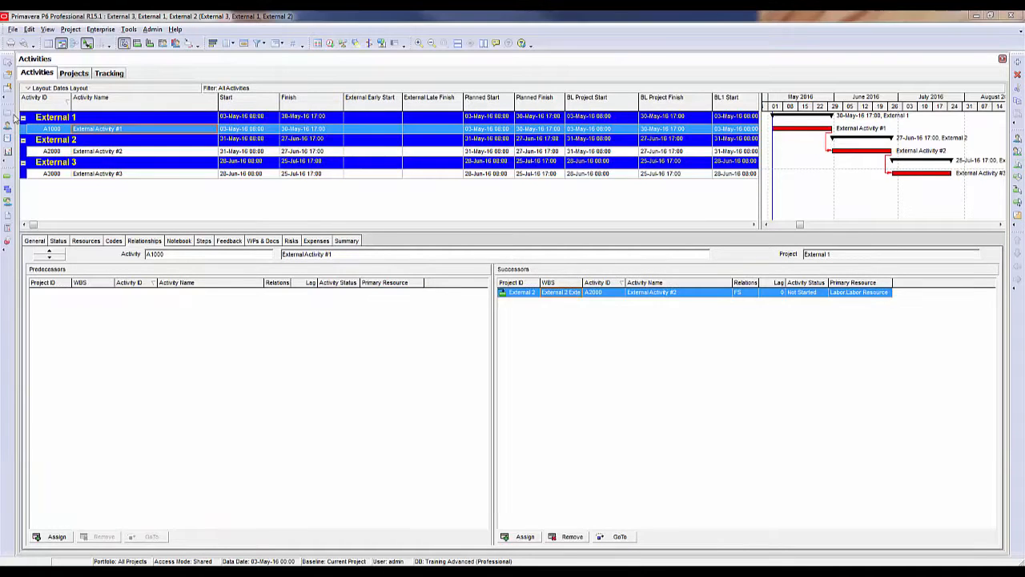
- Delete the External 1, External 2 and External 3 projects from the project list
left_click(7, 116)
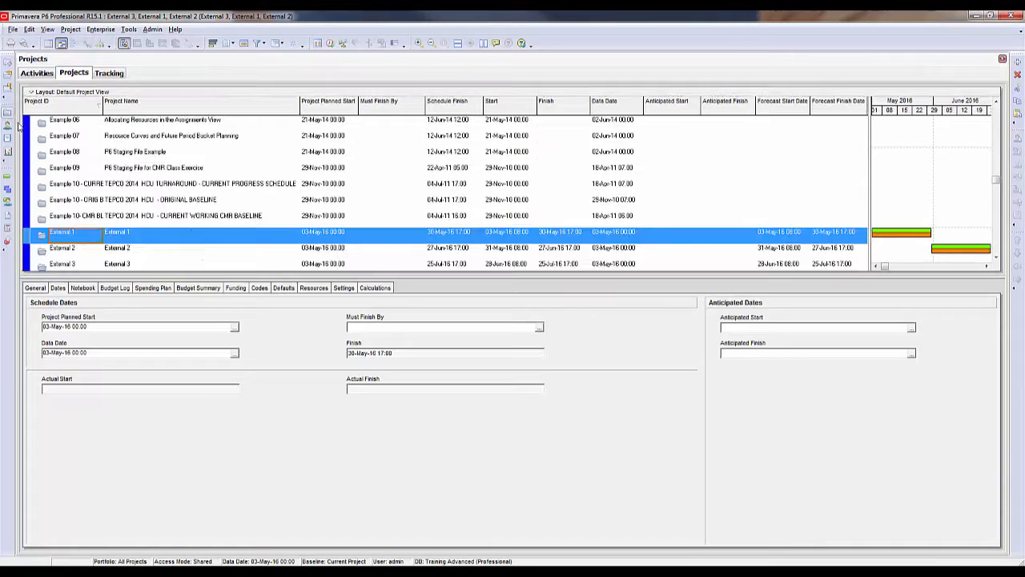
left_click(165, 249, "ctrl")
left_click(162, 253, "ctrl")
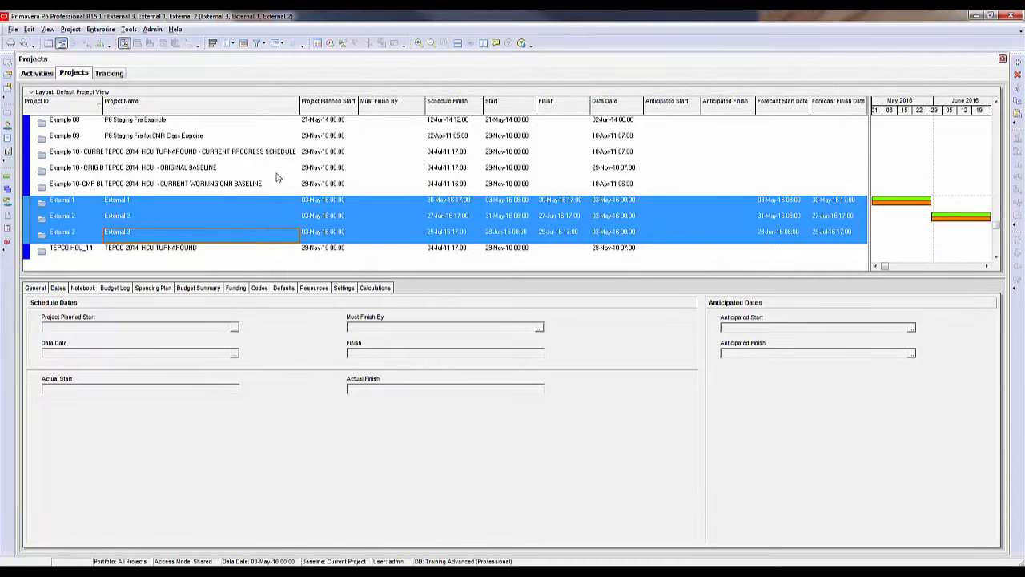
key("Delete")
left_click(487, 326)
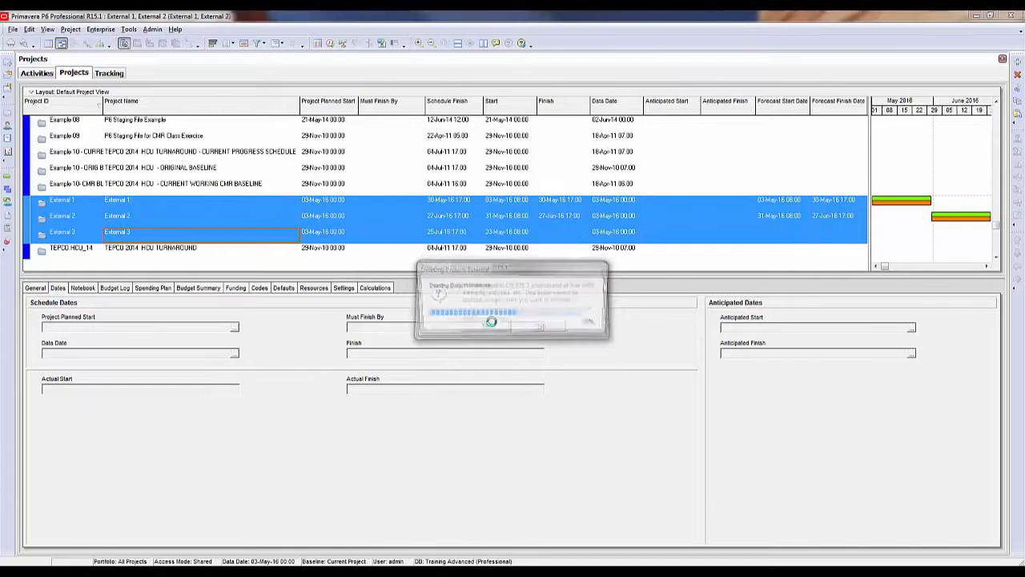
- Import External Test.xer in Primavera PM (XER) format, creating External 2 as a new project
left_click(12, 29)
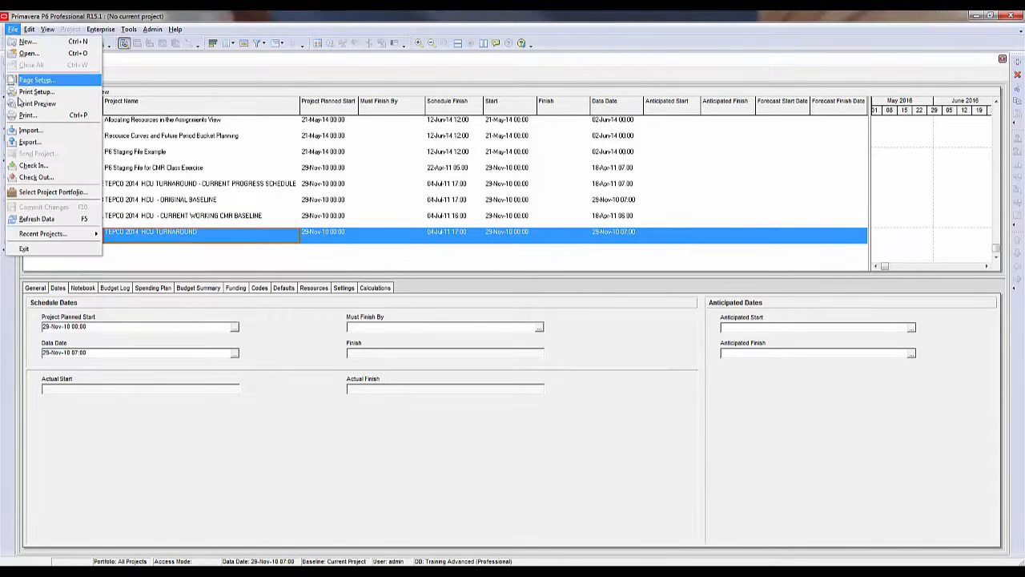
left_click(30, 131)
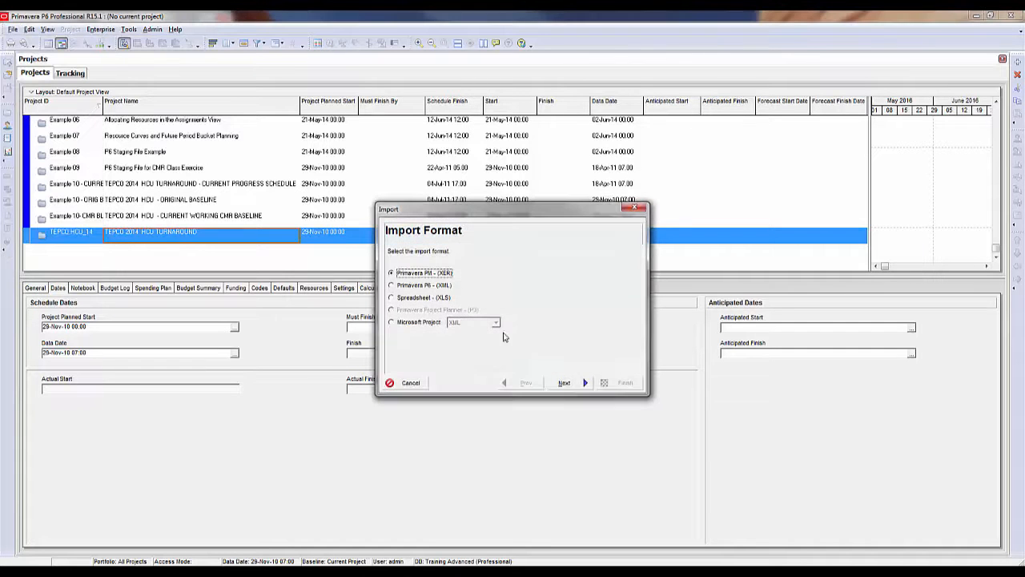
left_click(585, 383)
left_click(585, 383)
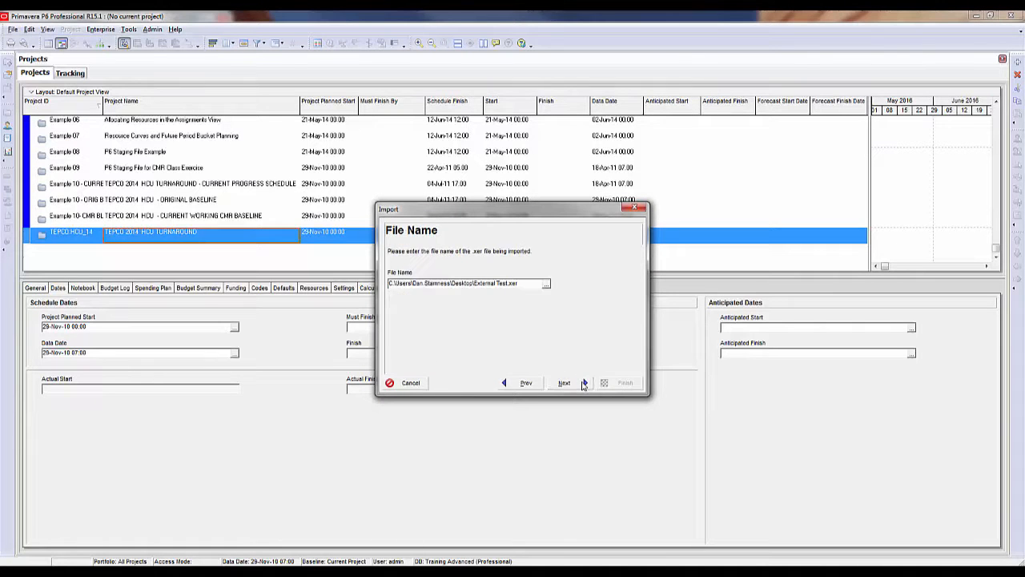
left_click(585, 383)
left_click(583, 382)
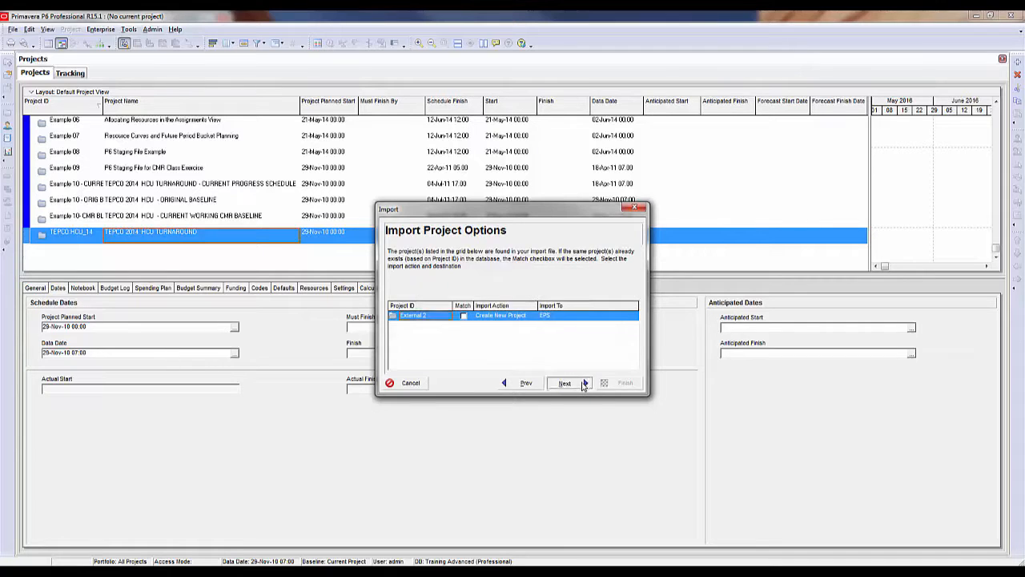
left_click(582, 384)
left_click(622, 383)
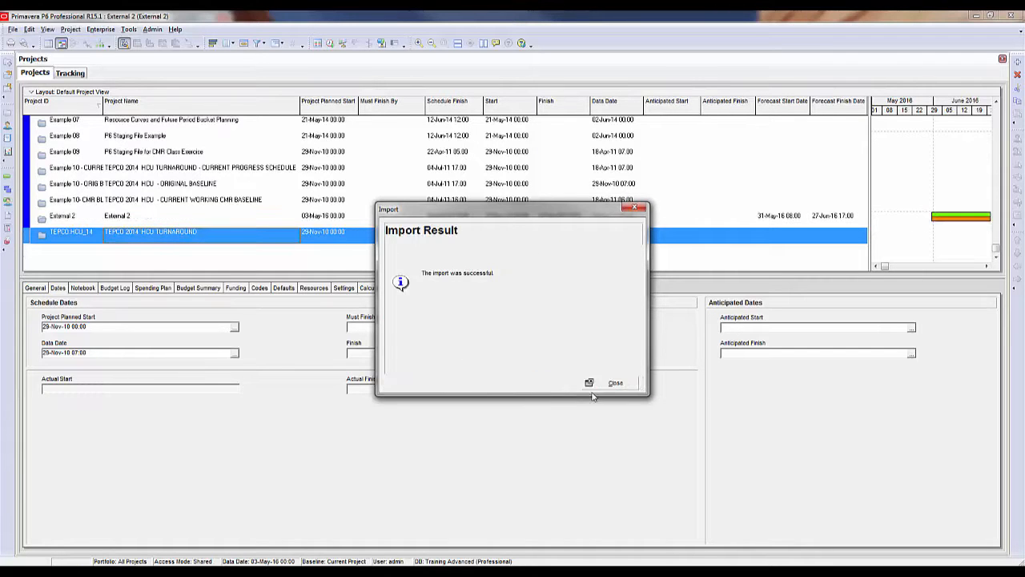
left_click(615, 383)
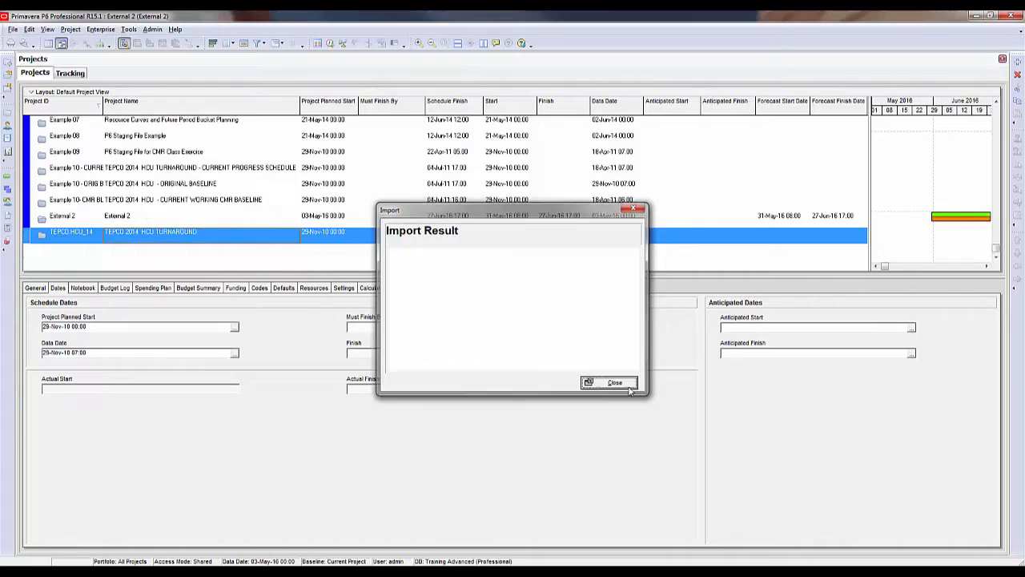
- Show the activities of External 2 and examine External Activity #2's external early start and external late finish
left_click(127, 218)
left_click(81, 219)
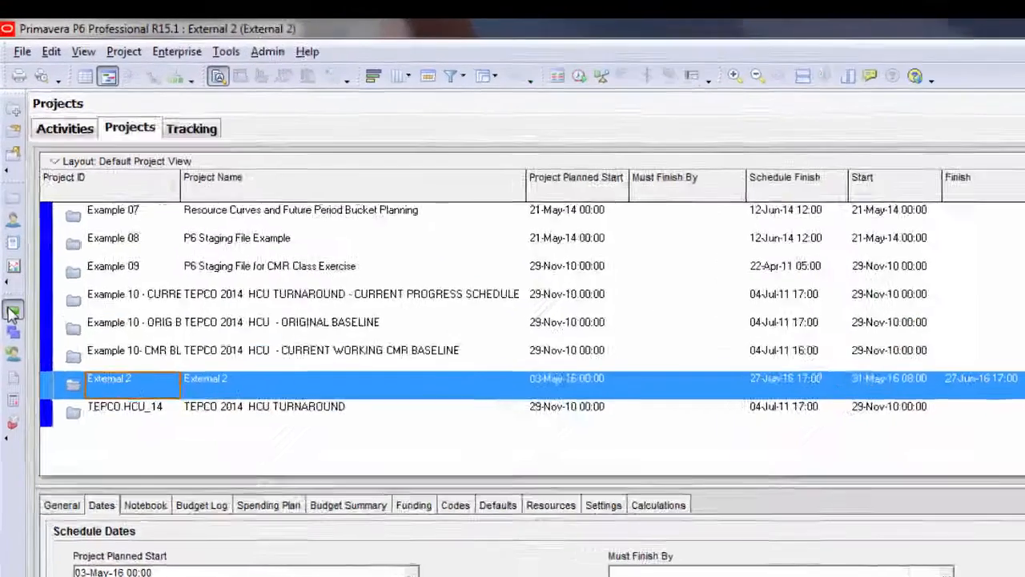
left_click(12, 312)
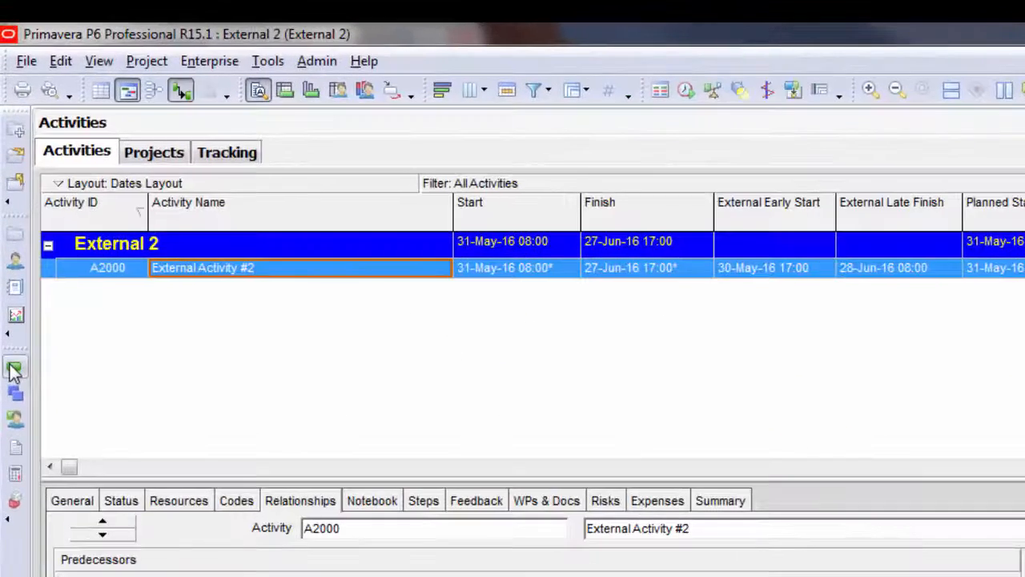
left_click(816, 271)
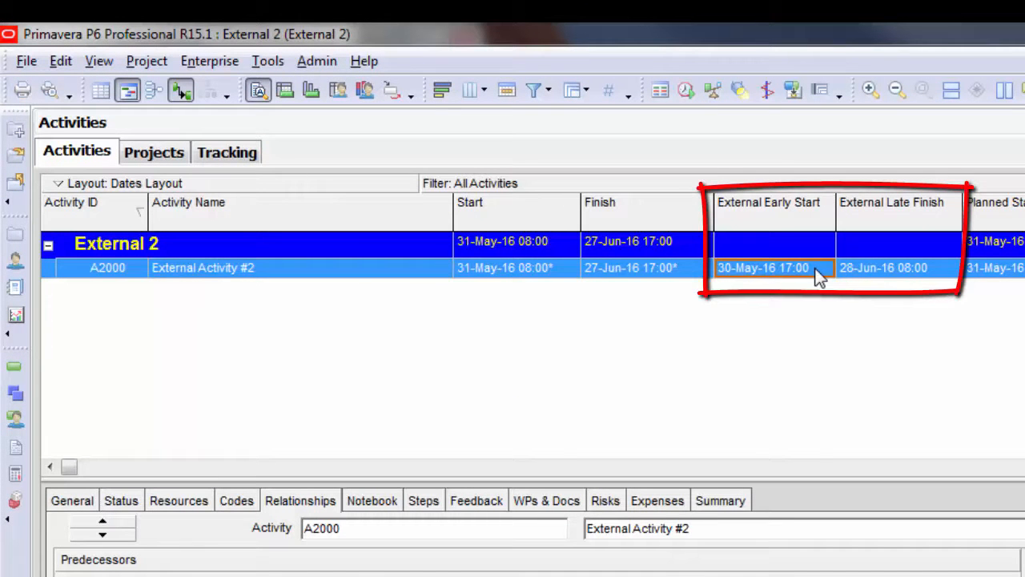
left_click(931, 271)
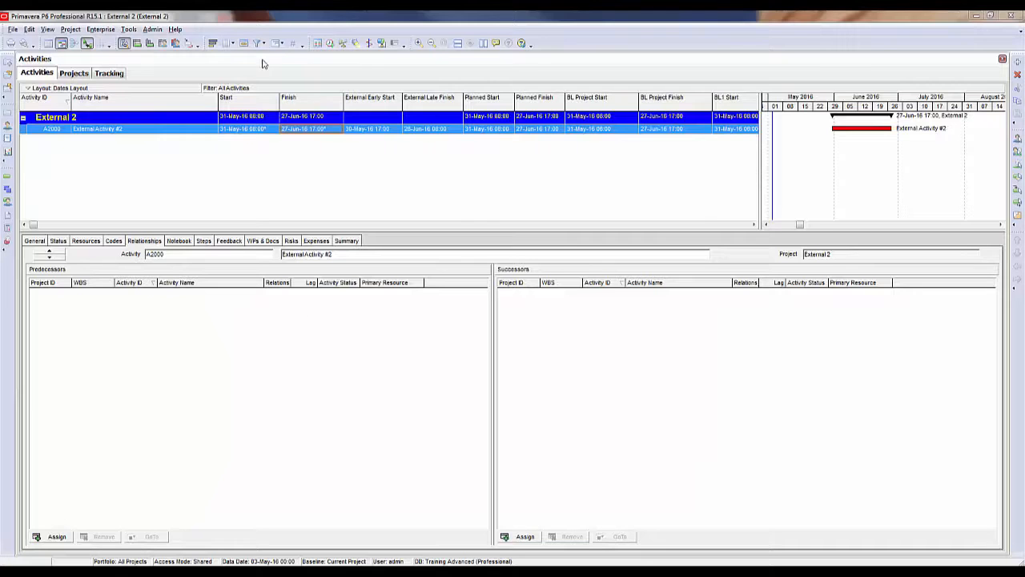
- Schedule the External 2 project on its own and check External Activity #2's dates
left_click(200, 132)
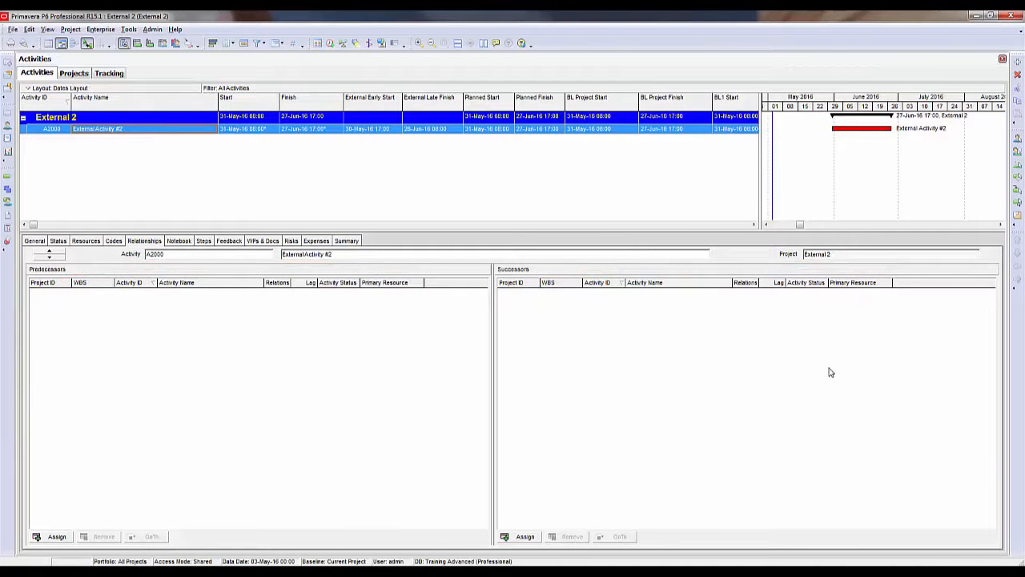
left_click(143, 129)
left_click(330, 43)
left_click(629, 263)
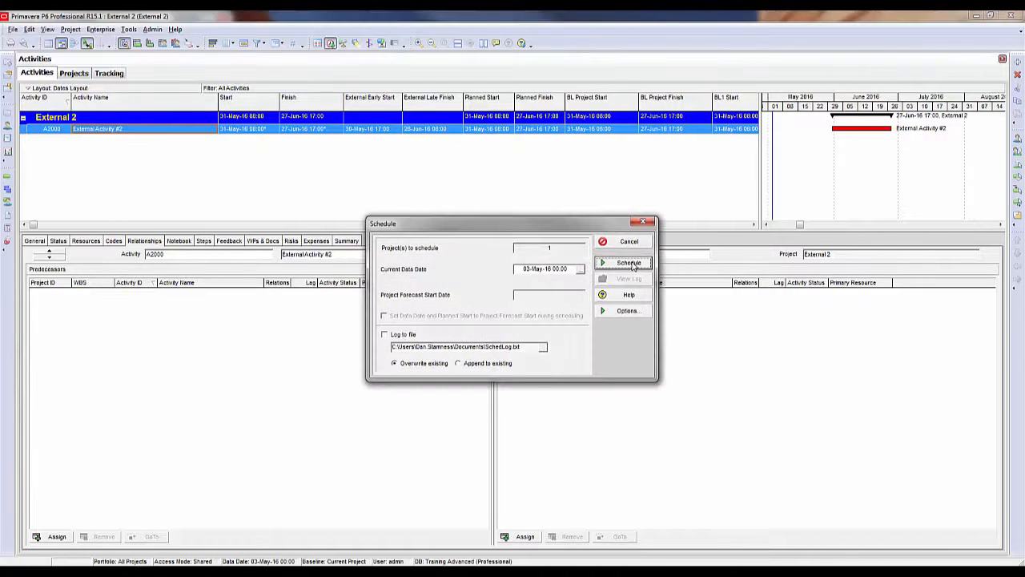
left_click(490, 131)
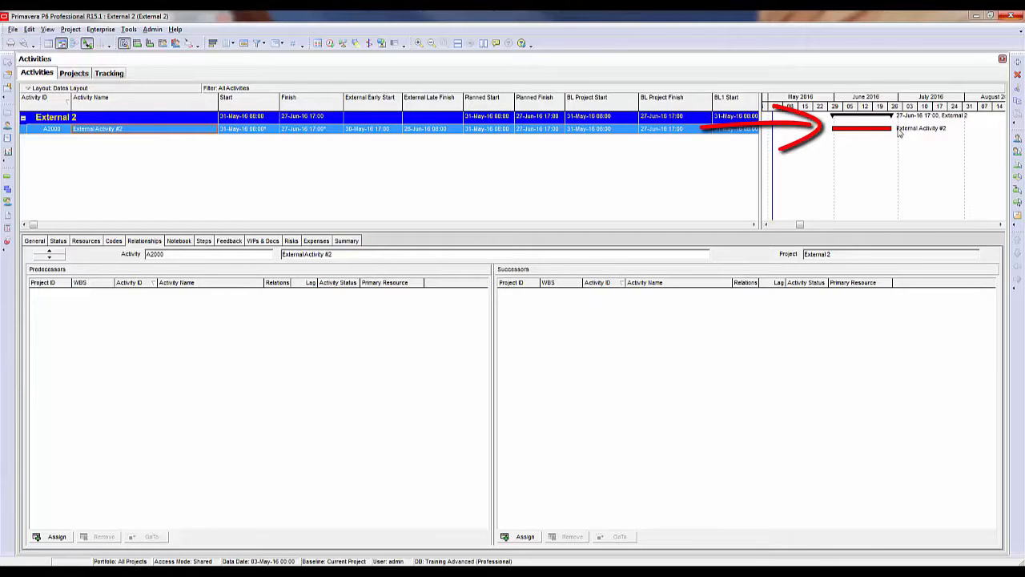
left_click(390, 134)
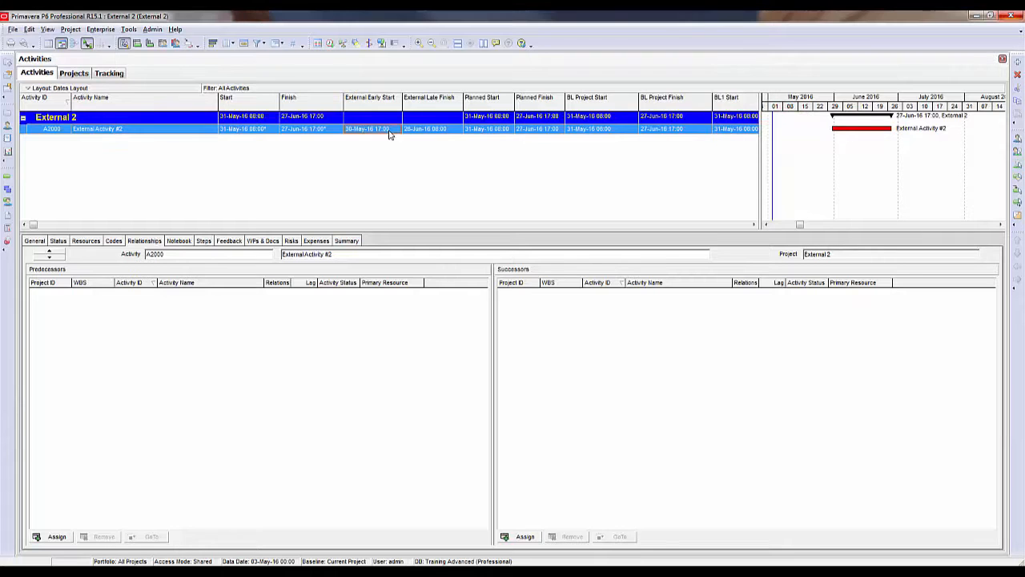
- Run the schedule for External 2 once more with its external dates still in place
left_click(330, 44)
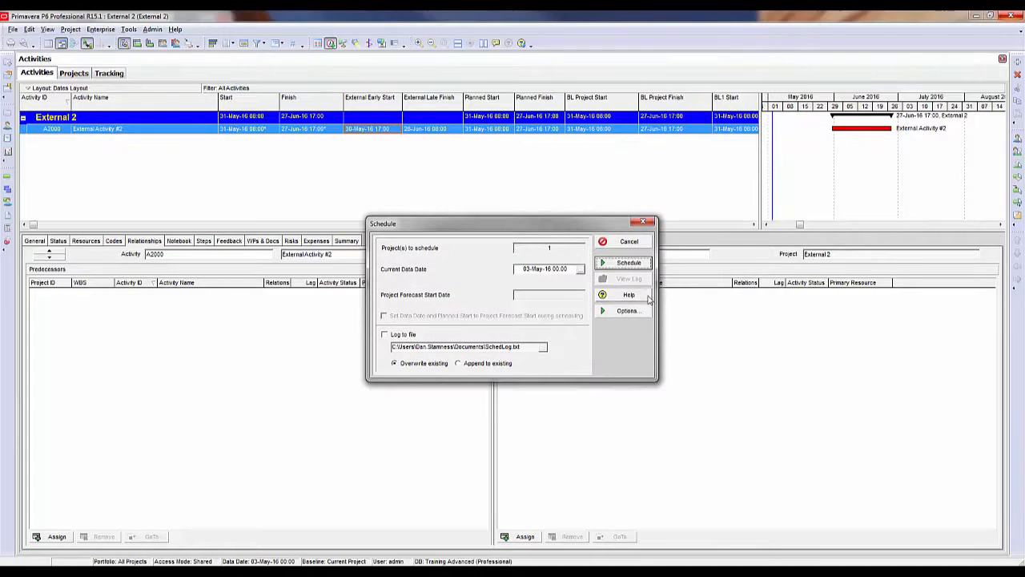
left_click(629, 265)
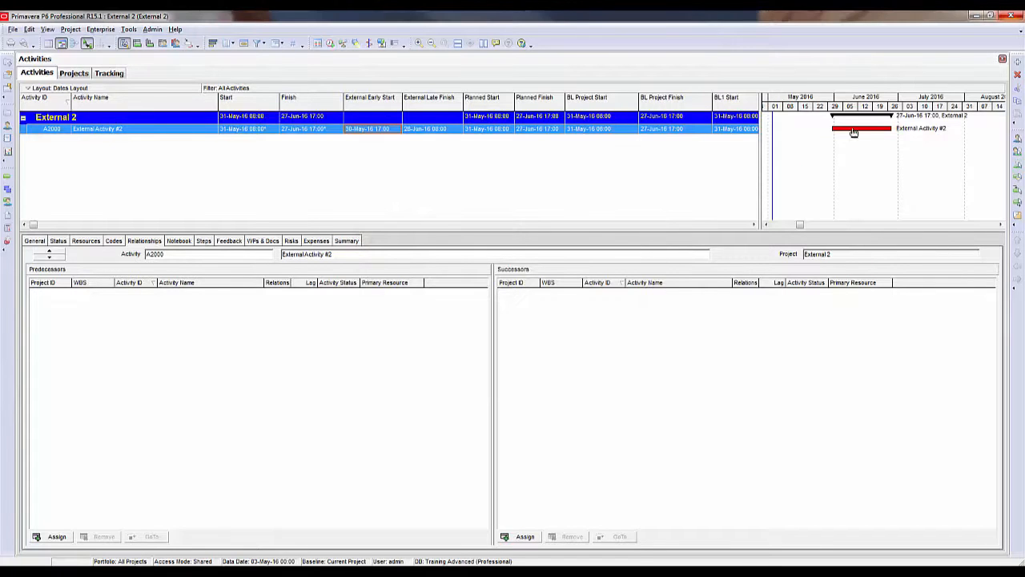
left_click(438, 118)
left_click(375, 120)
- Examine External Activity #2's constraints, relationships and finish dates for whatever is driving its position
left_click(58, 242)
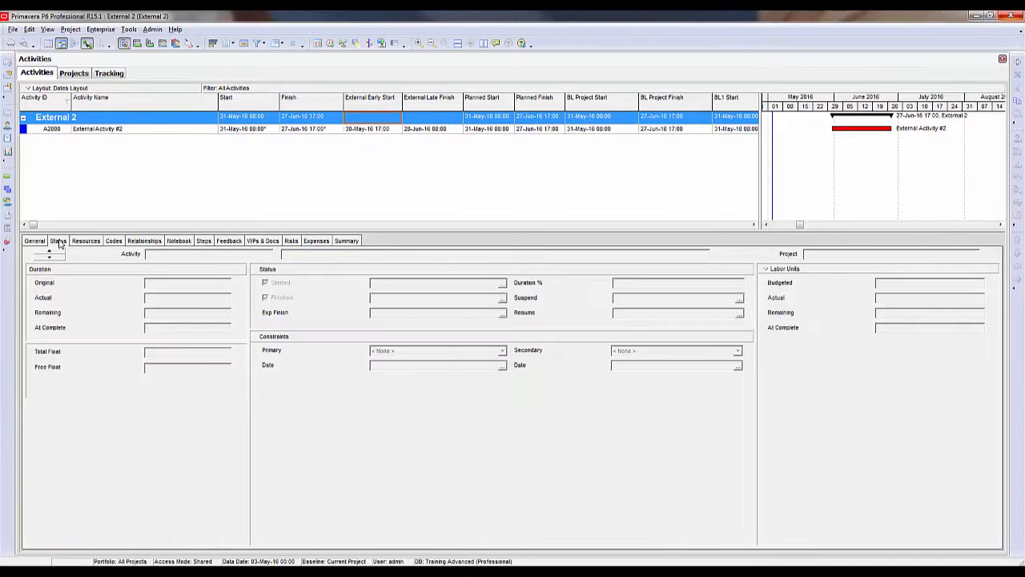
left_click(247, 132)
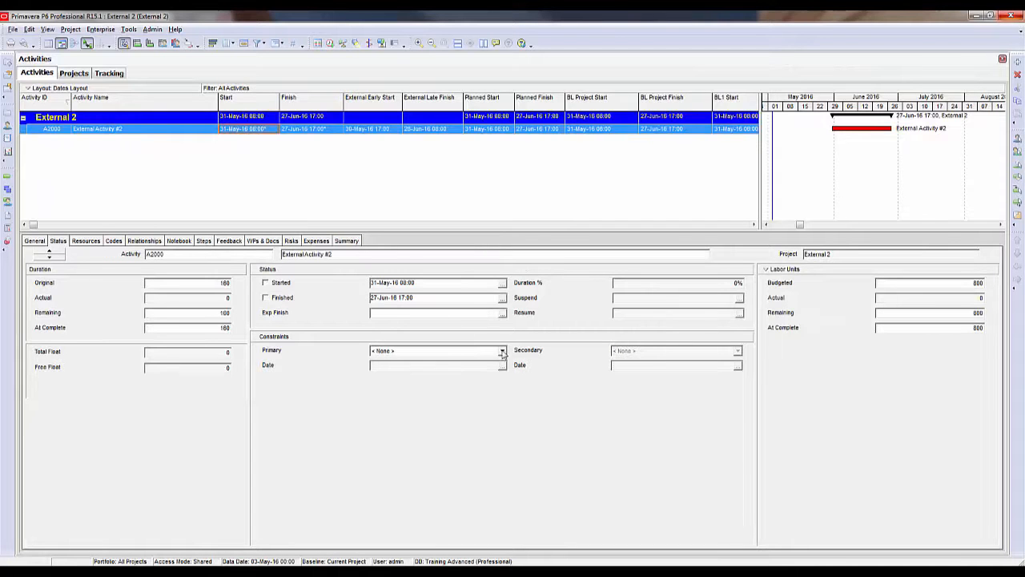
left_click(325, 133)
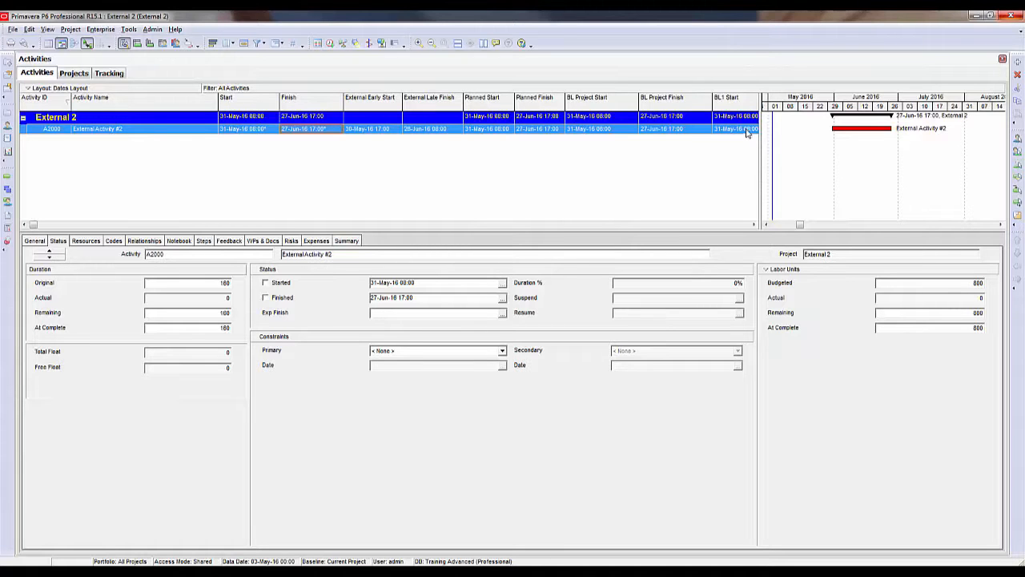
left_click(154, 240)
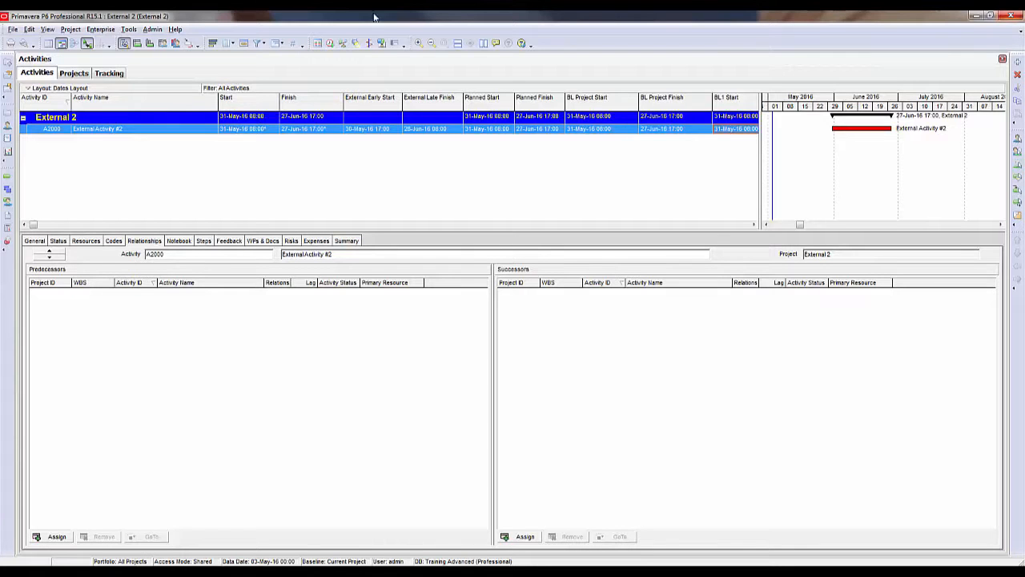
left_click(410, 132)
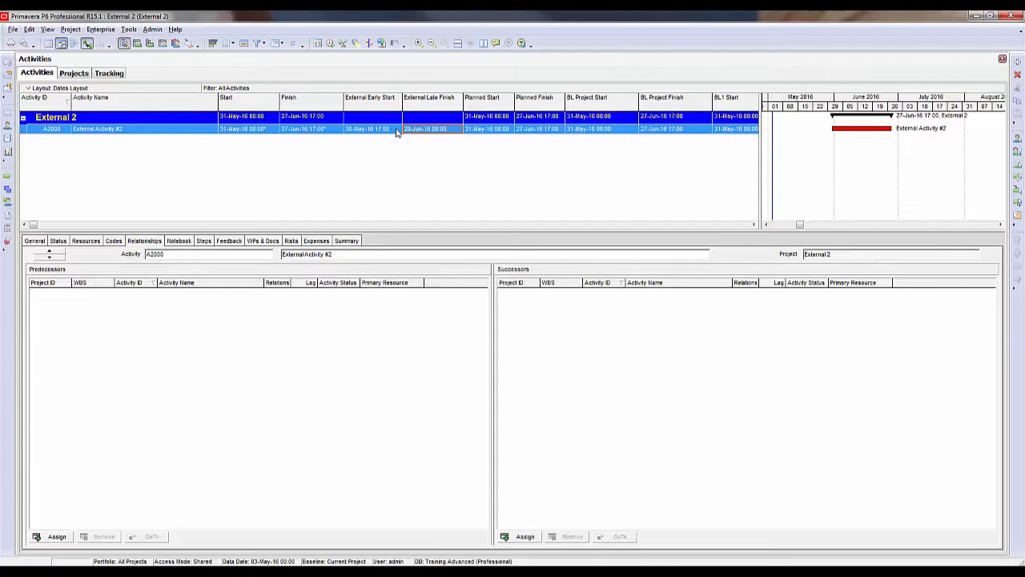
left_click(329, 129)
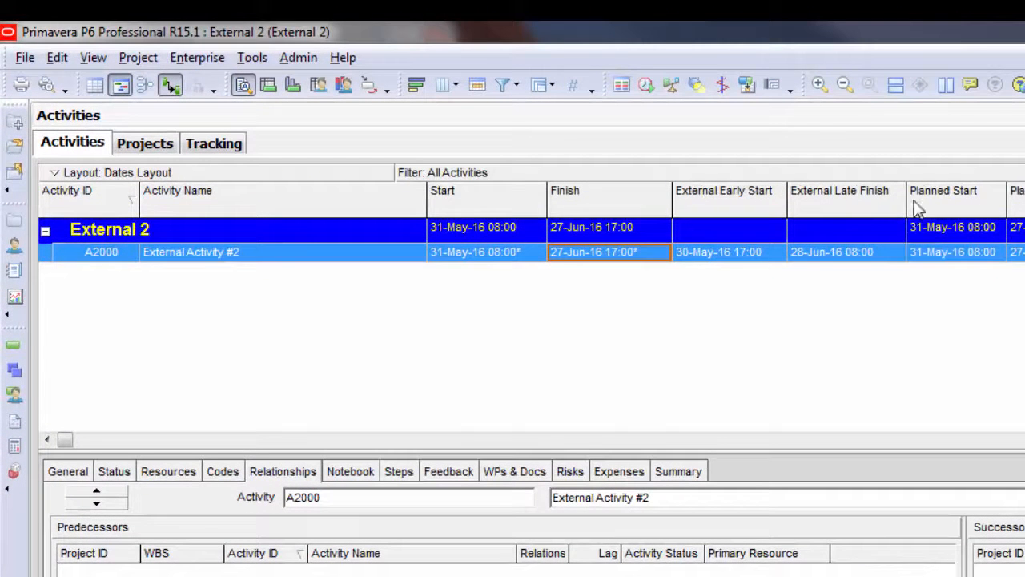
- Clear the external early start and external late finish dates of External Activity #2
left_click(763, 256)
left_click(764, 253)
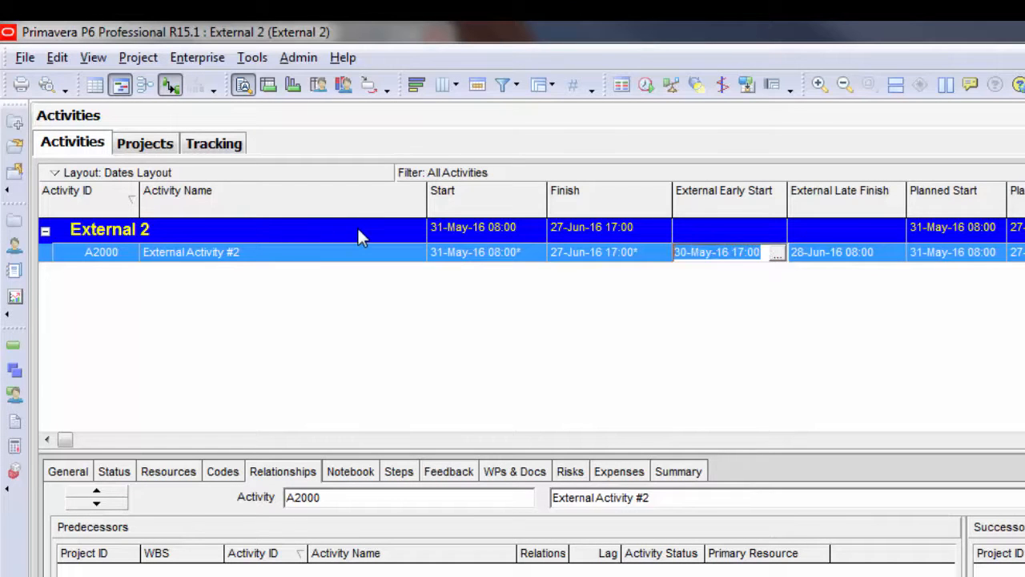
key("Delete")
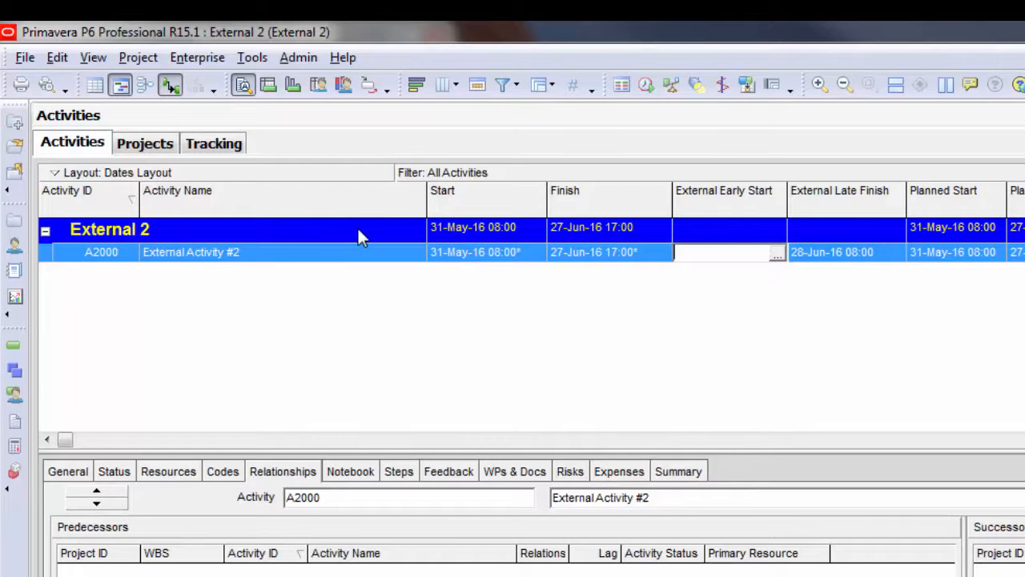
left_click(870, 253)
left_click(876, 252)
left_click_drag(878, 252, 631, 250)
key("Delete")
left_click(606, 259)
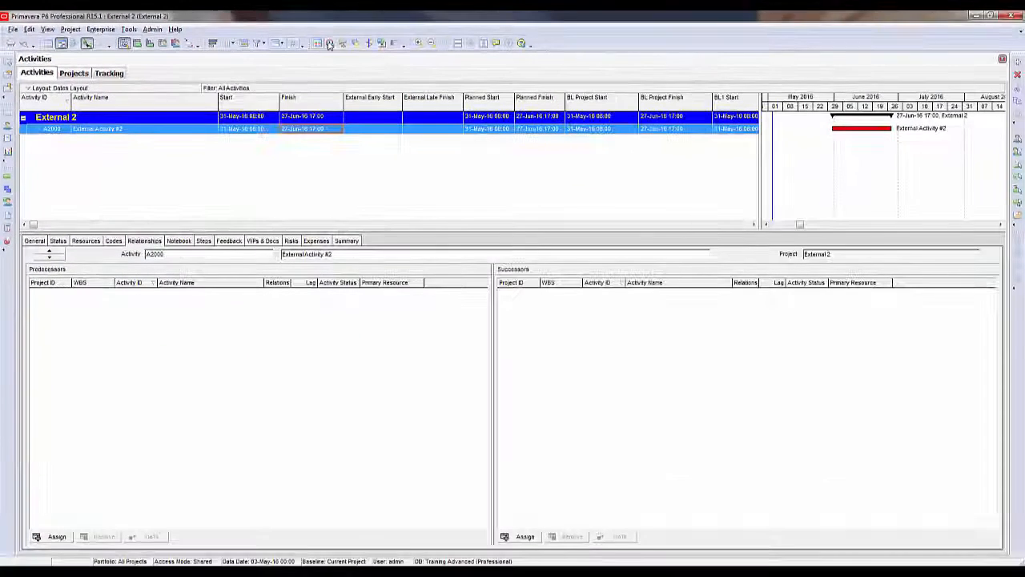
- Reschedule External 2 without the external dates and check External Activity #2's resulting dates
left_click(328, 45)
left_click(625, 263)
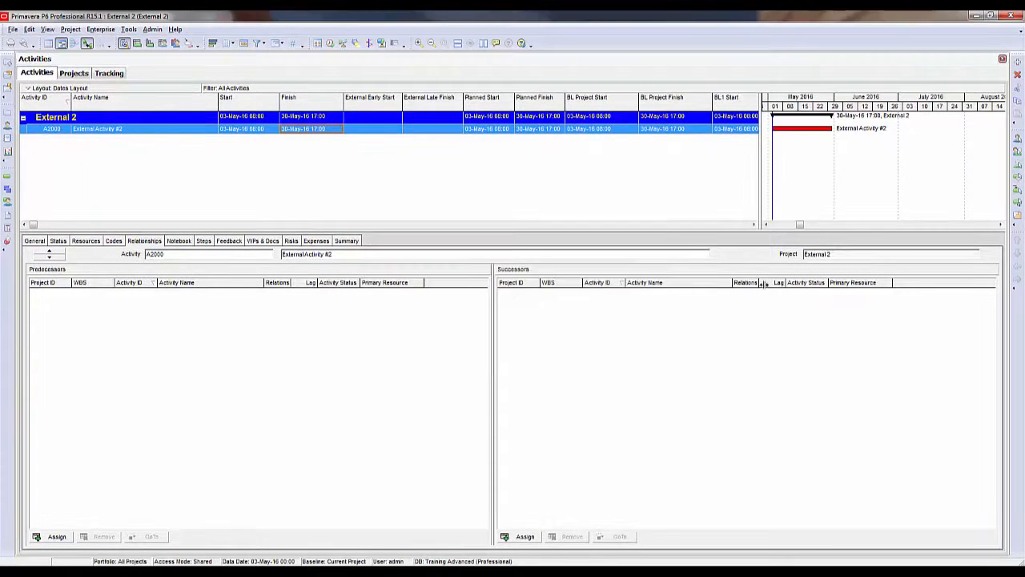
left_click(664, 131)
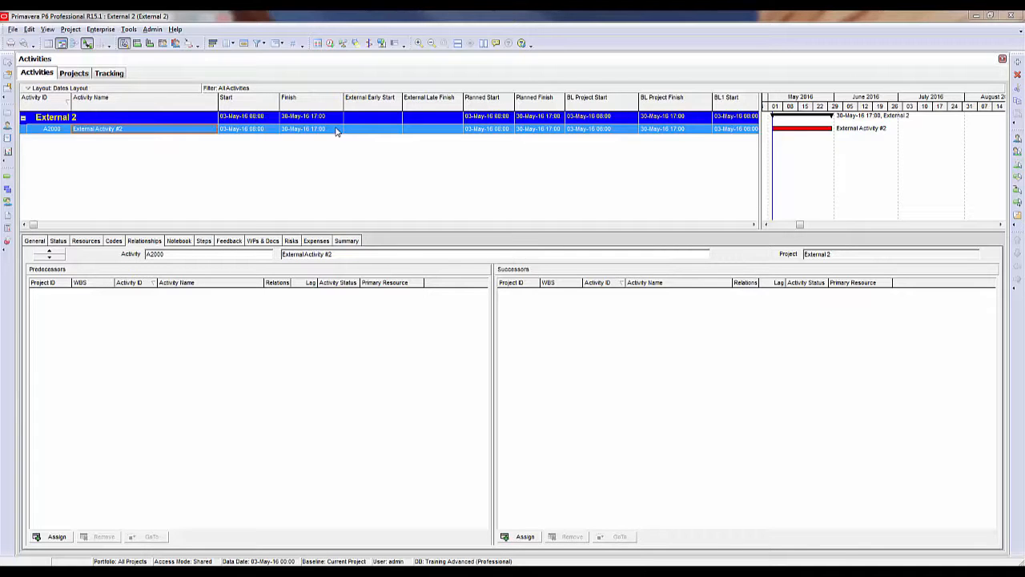
- Try to pick an external early start date for External Activity #2
left_click(381, 130)
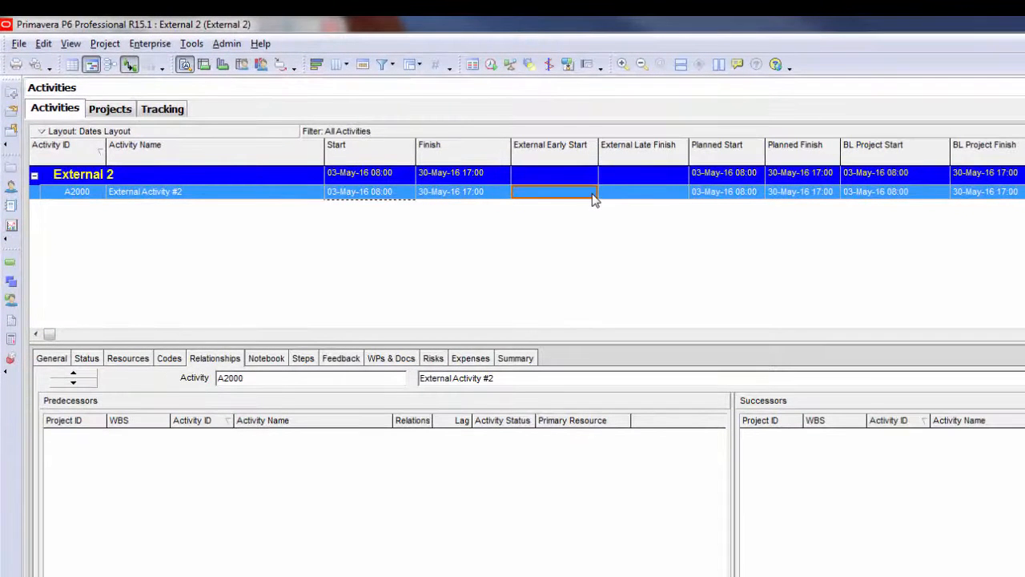
left_click(519, 169)
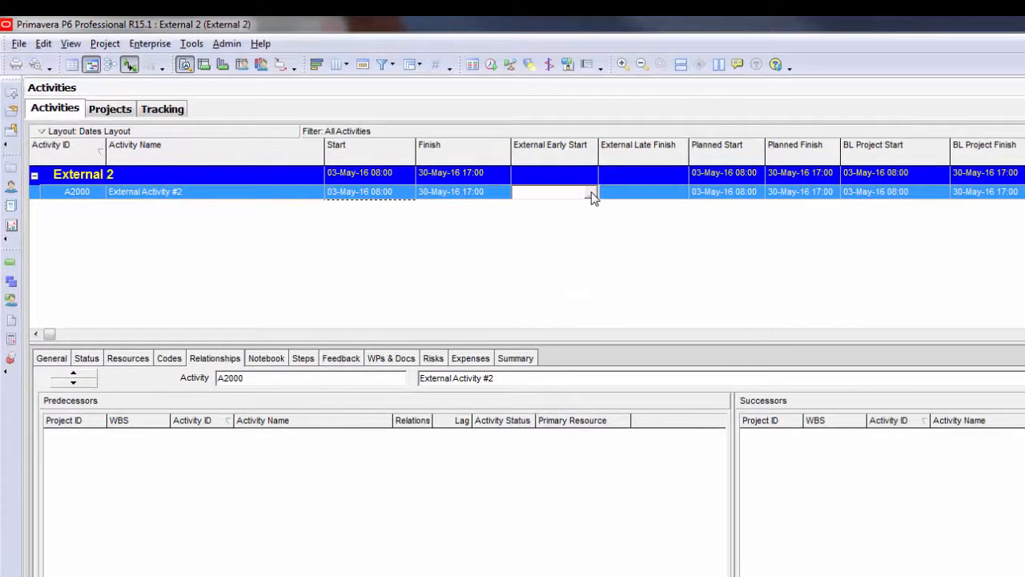
left_click(591, 194)
left_click(597, 350)
left_click(626, 450)
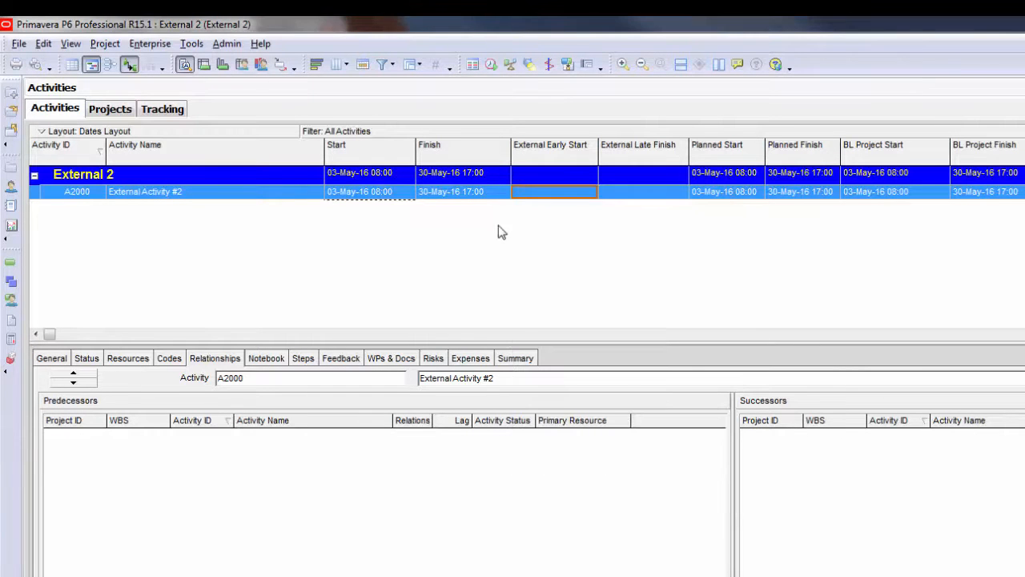
- Try to copy External Activity #2's start date into its external early start
left_click(379, 193)
left_click(392, 192)
left_click_drag(392, 192, 316, 210)
key("ctrl+c")
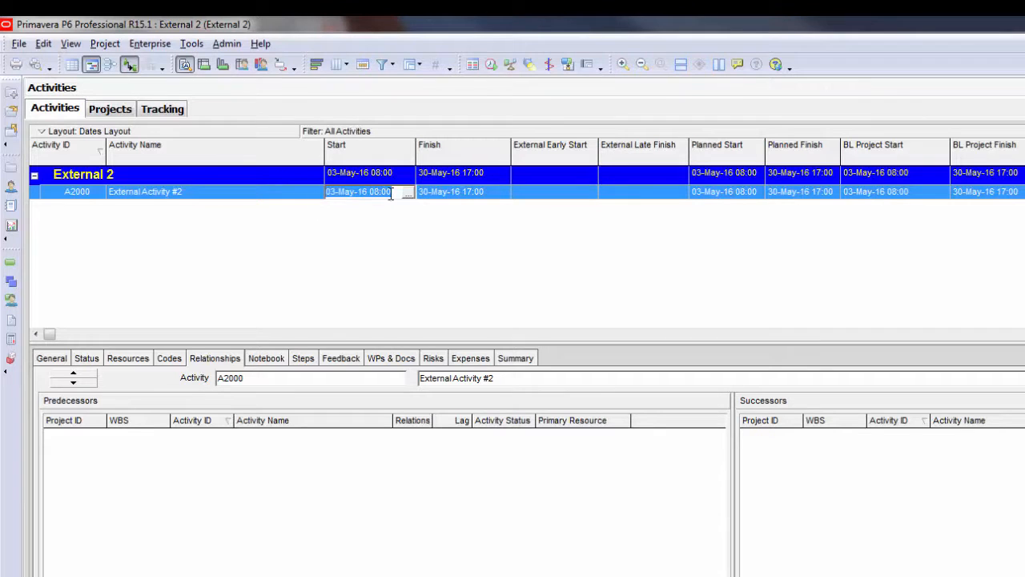
left_click(539, 196)
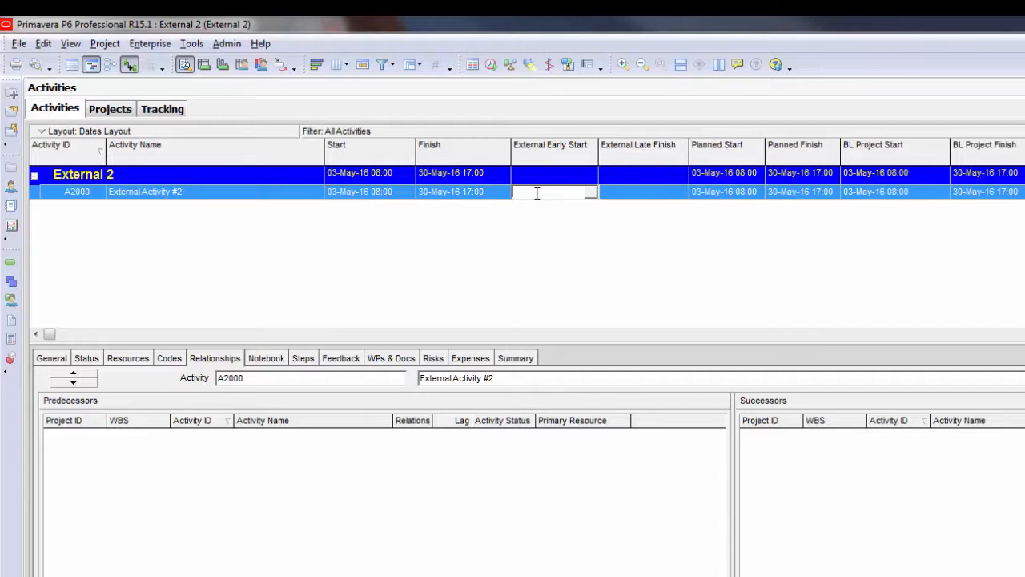
key("ctrl+v")
left_click(468, 195)
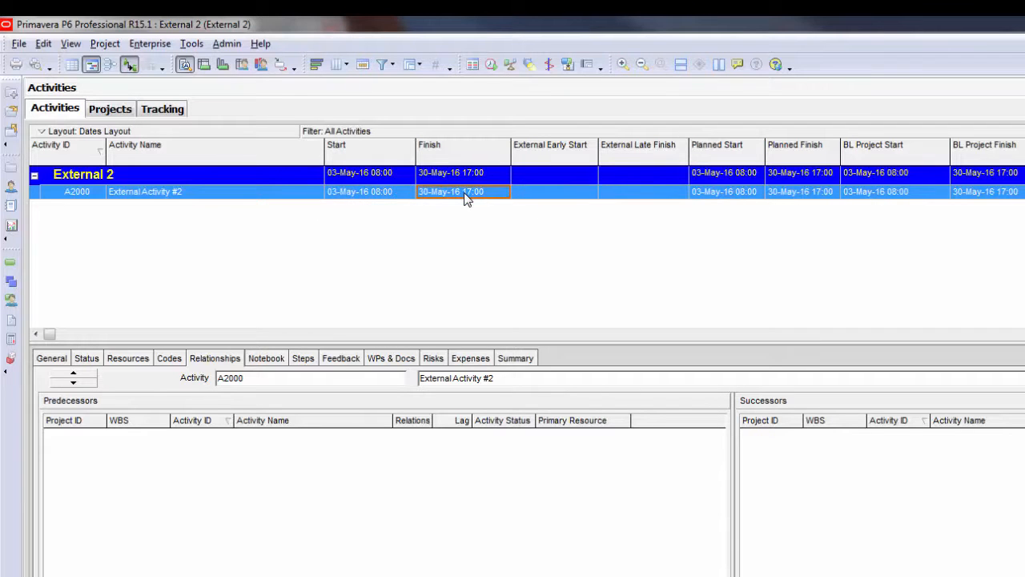
left_click(560, 196)
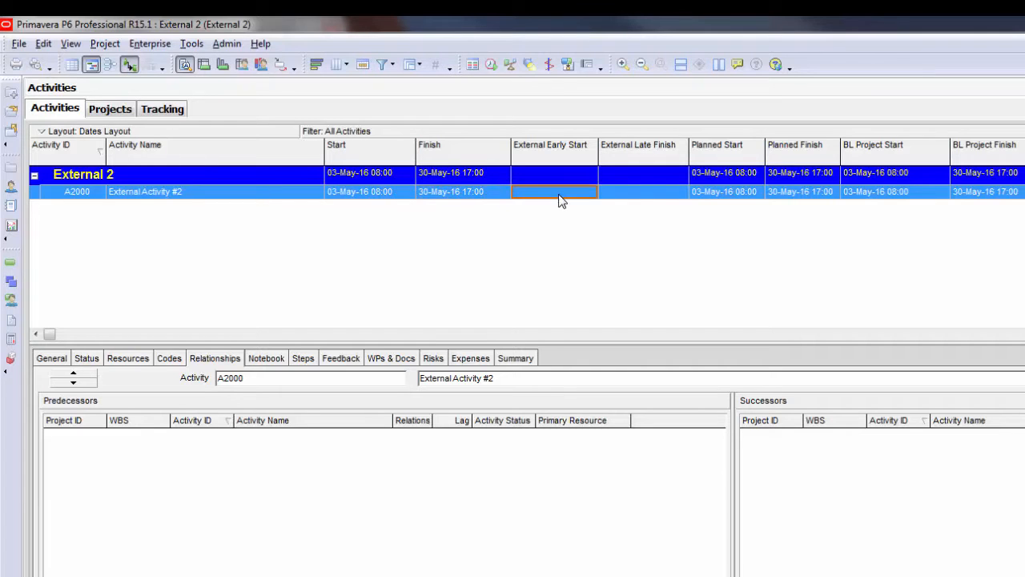
left_click(657, 199)
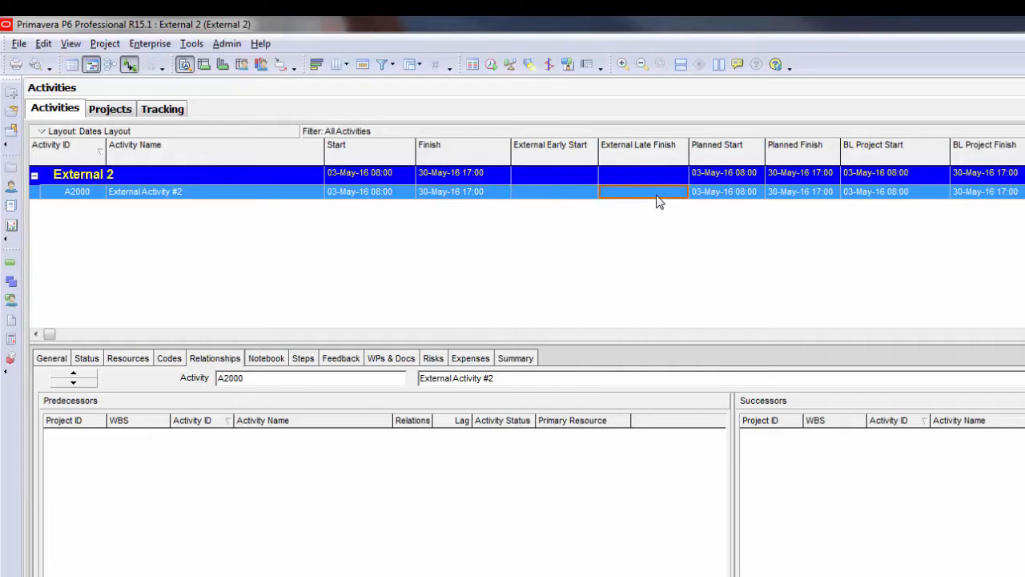
left_click(551, 197)
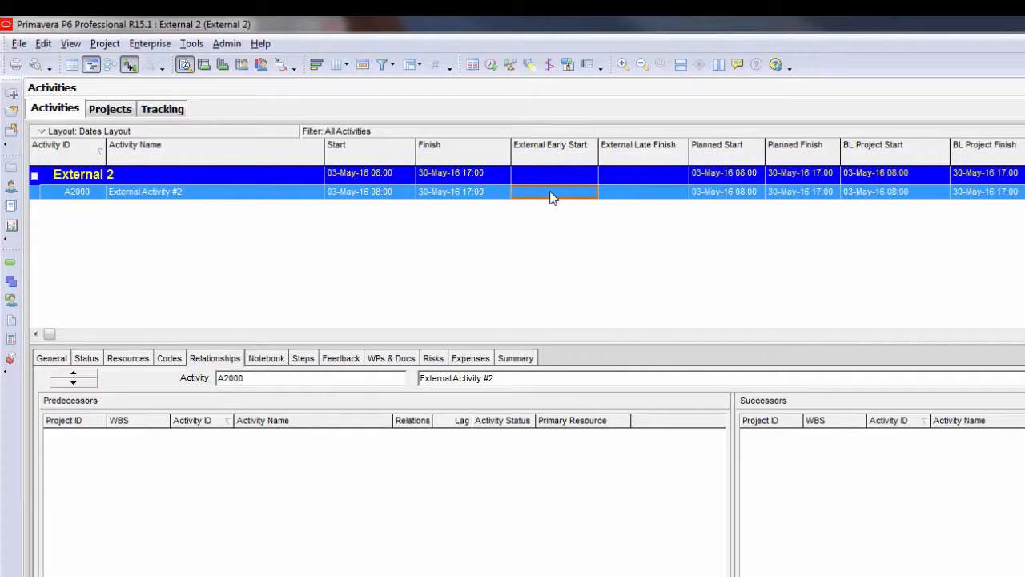
- Compare Activity #1's start and finish dates with its planned start and planned finish in the Understanding the P6 Dates Fields project
left_click(494, 194)
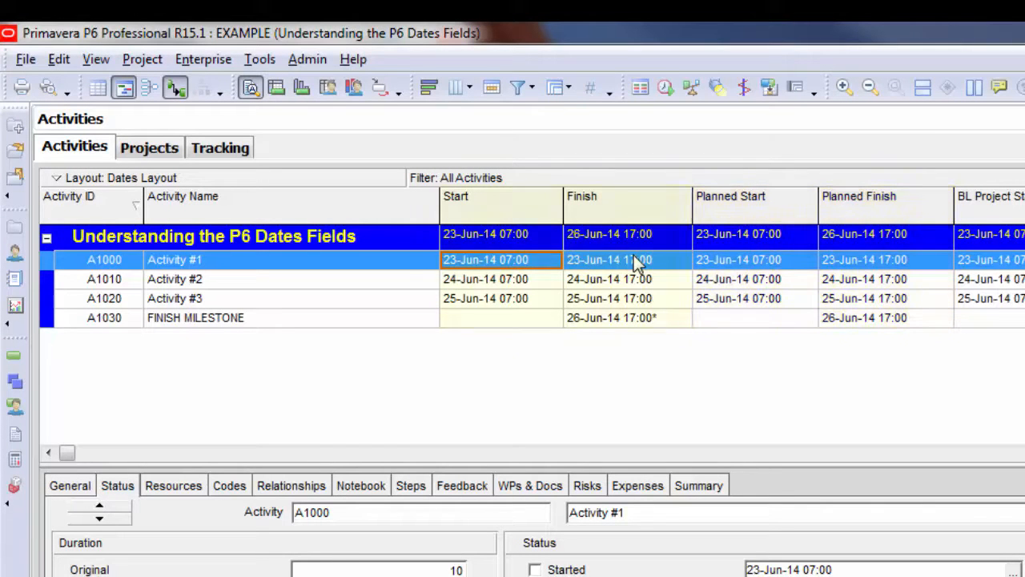
left_click(771, 262)
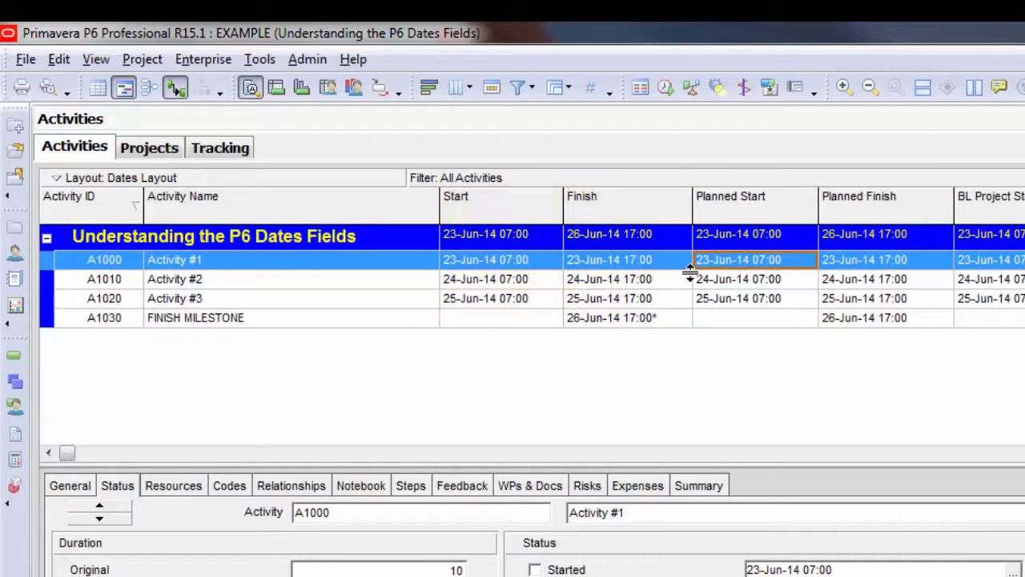
left_click(478, 266)
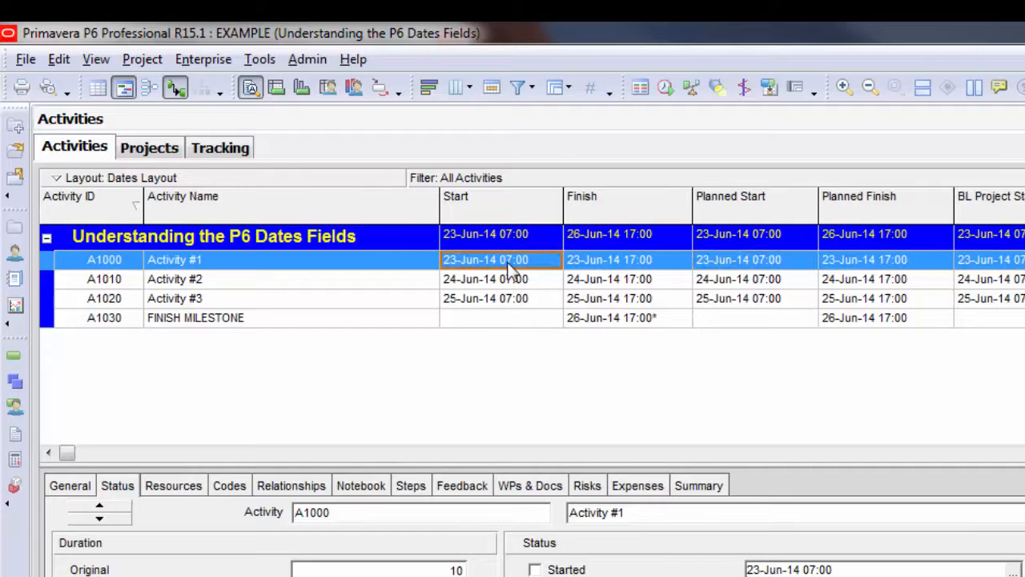
left_click(605, 268)
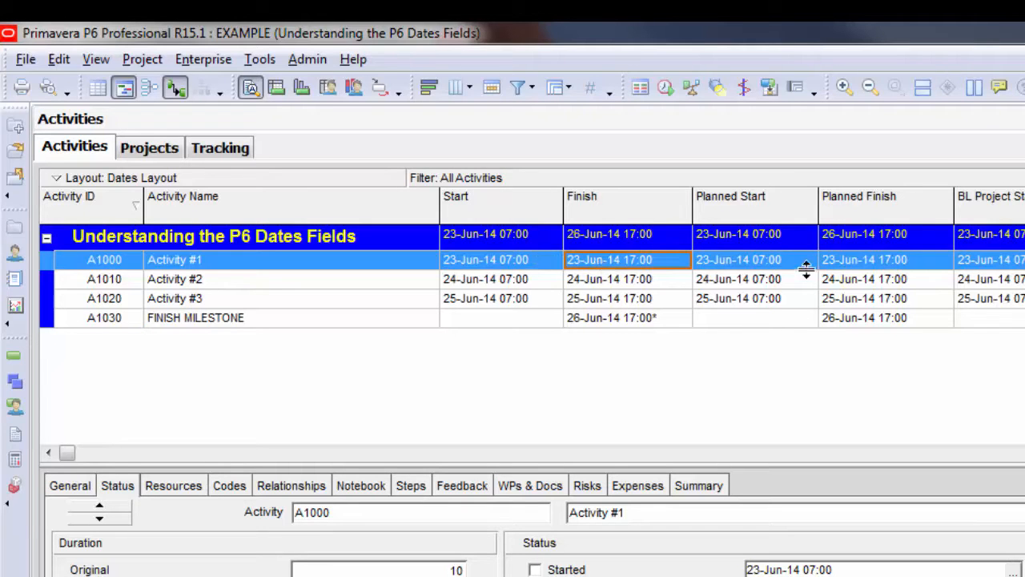
left_click(780, 267)
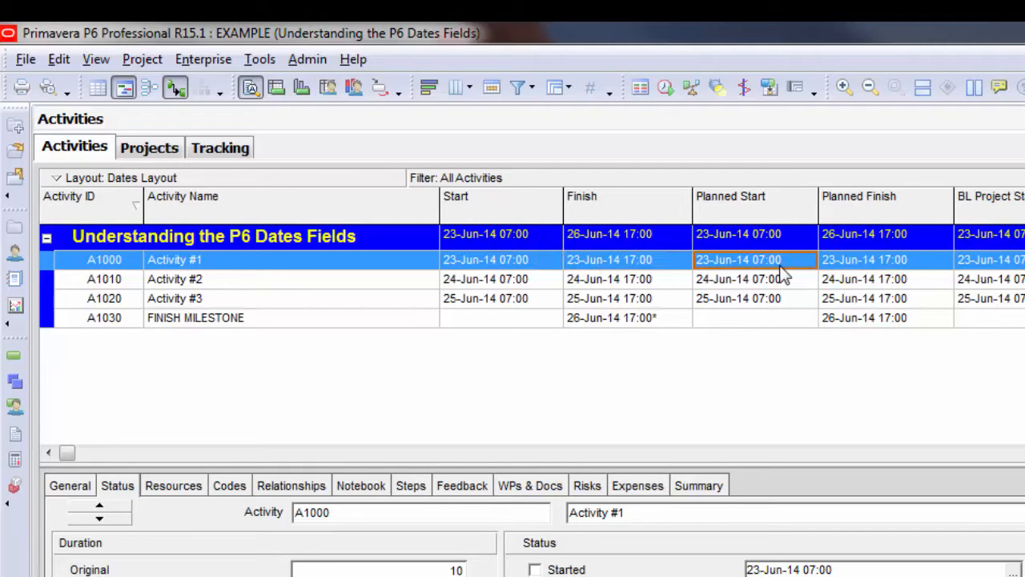
left_click(838, 261)
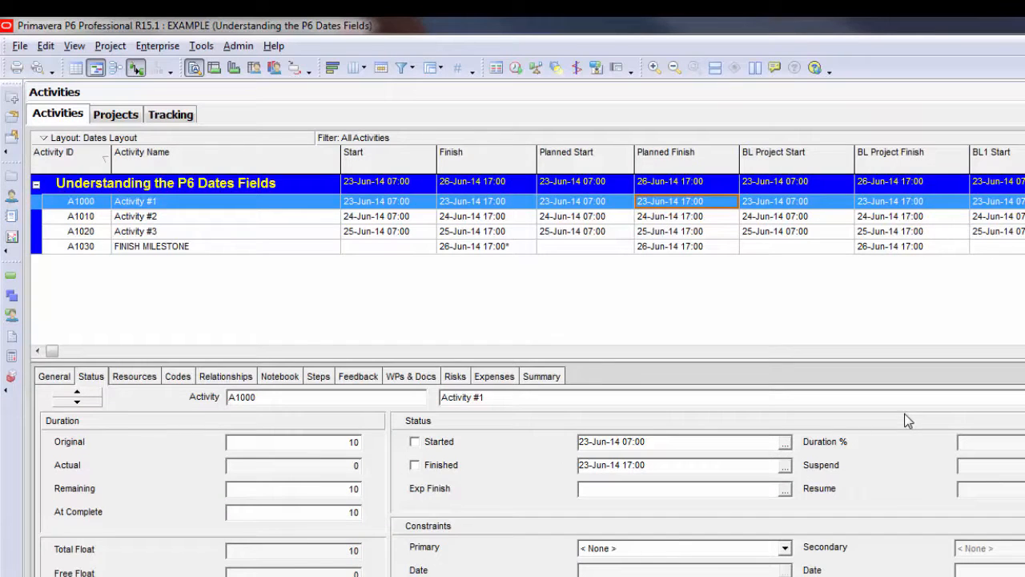
- Mark Activity #1 as started and reschedule the project with a data date of 24-Jun-14 07:00
left_click(414, 442)
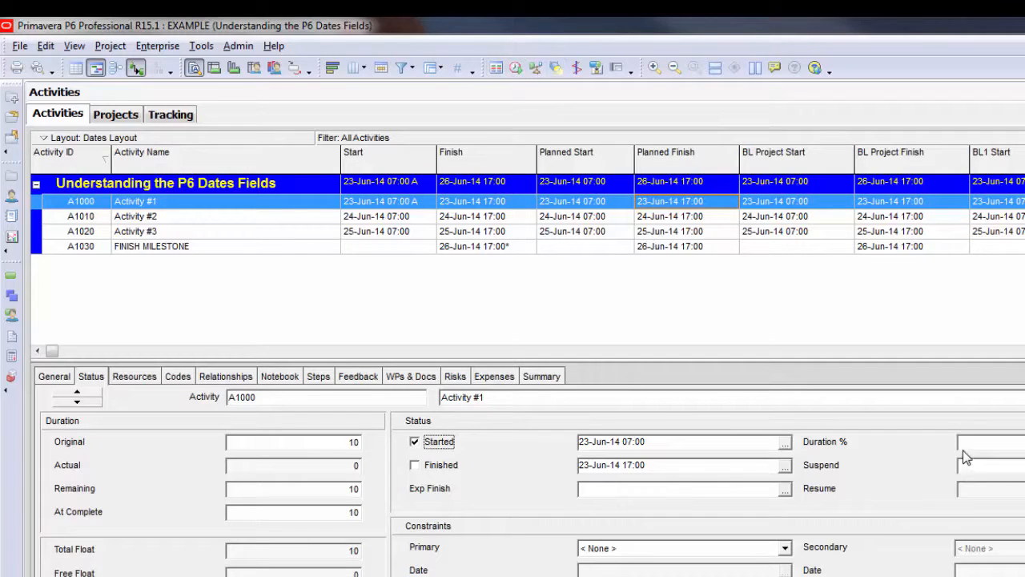
left_click(516, 69)
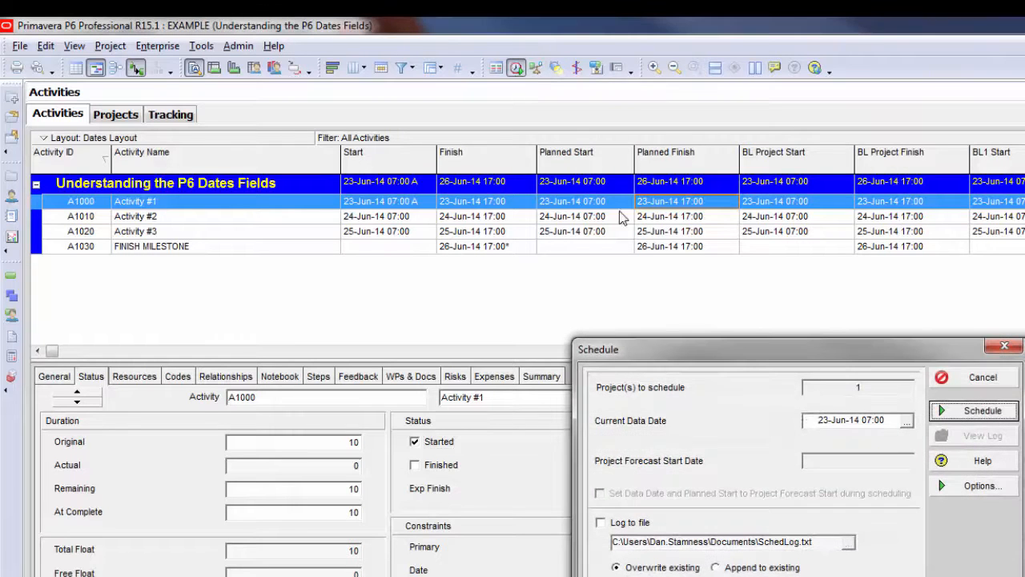
left_click(825, 422)
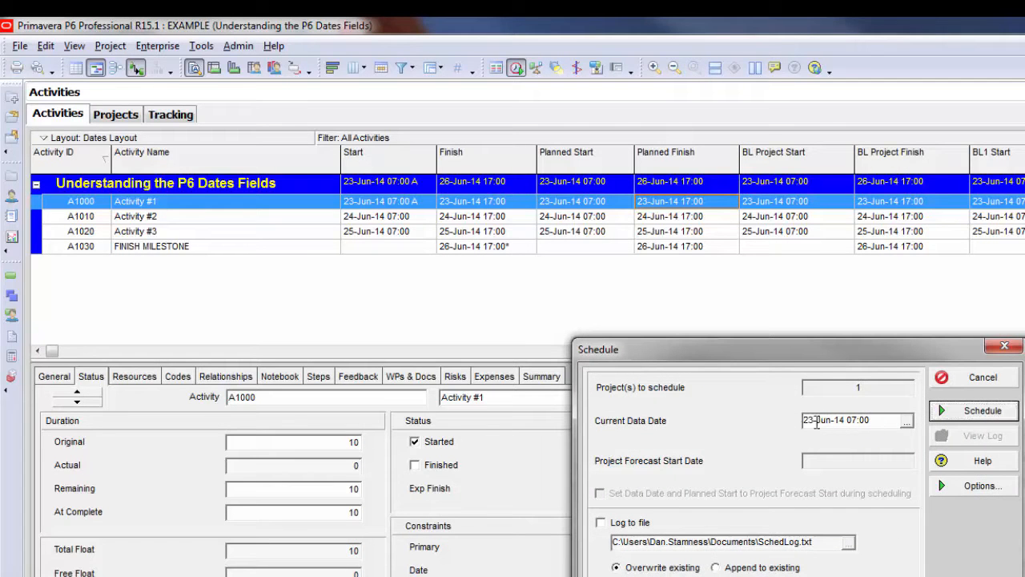
double_click(814, 423)
type("24")
left_click(978, 410)
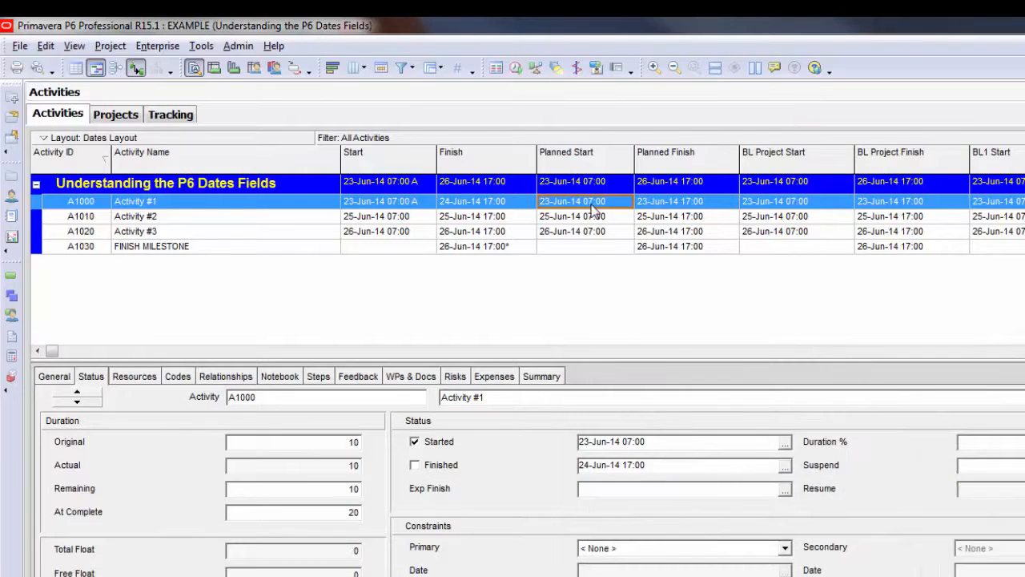
- Check Activity #1's planned finish, start and finish dates after rescheduling
left_click(659, 205)
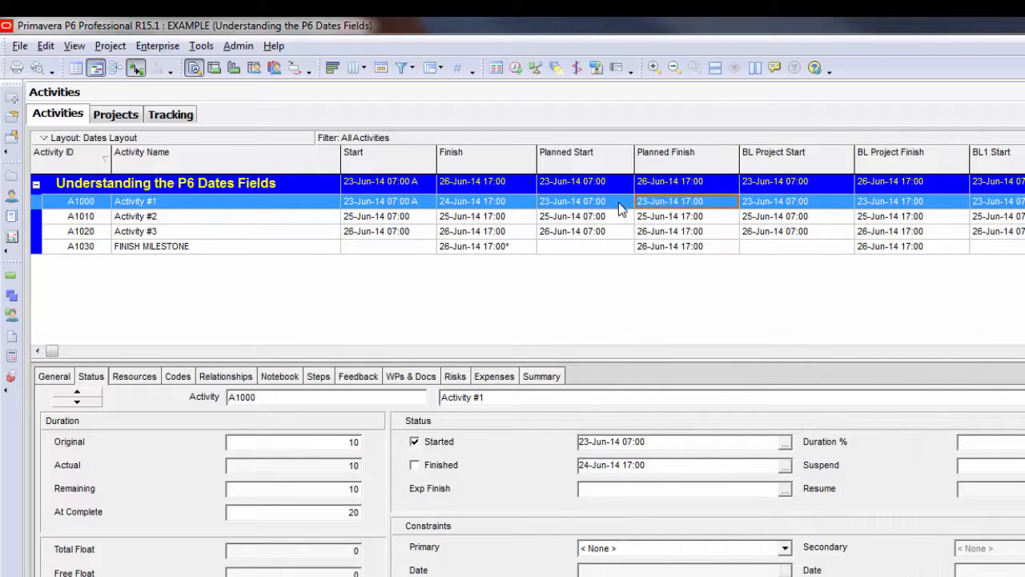
left_click(367, 208)
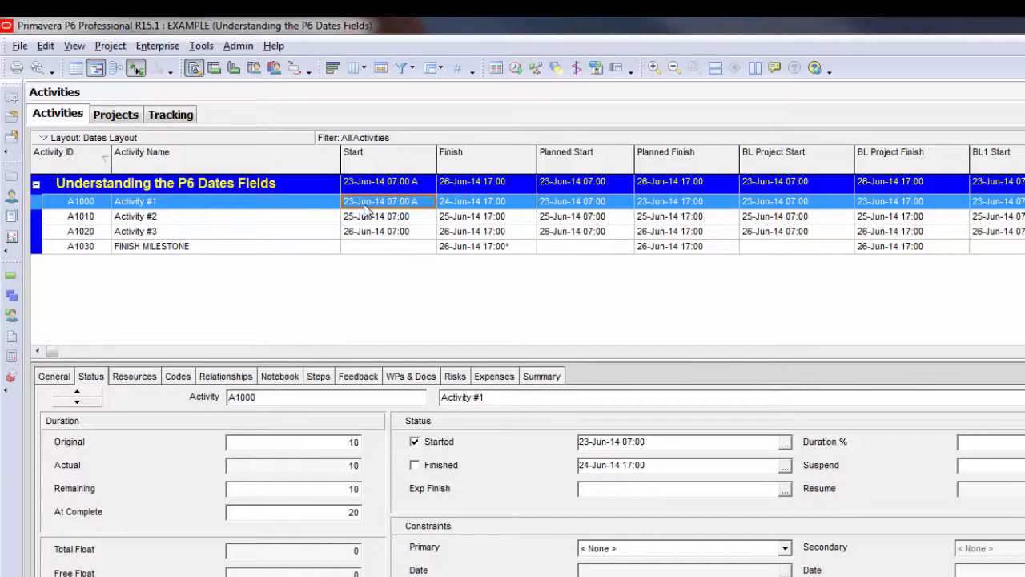
left_click(481, 208)
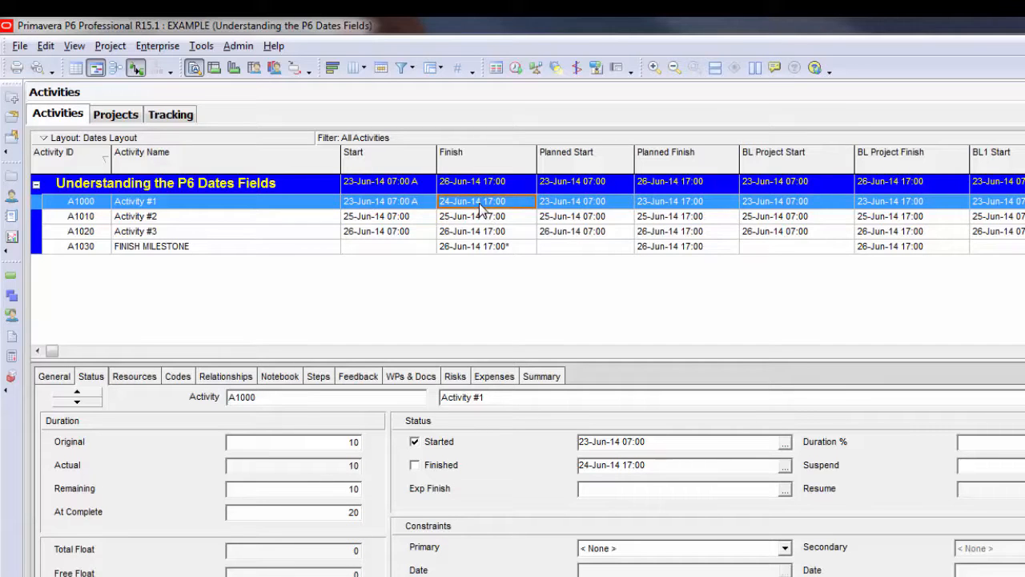
left_click(400, 208)
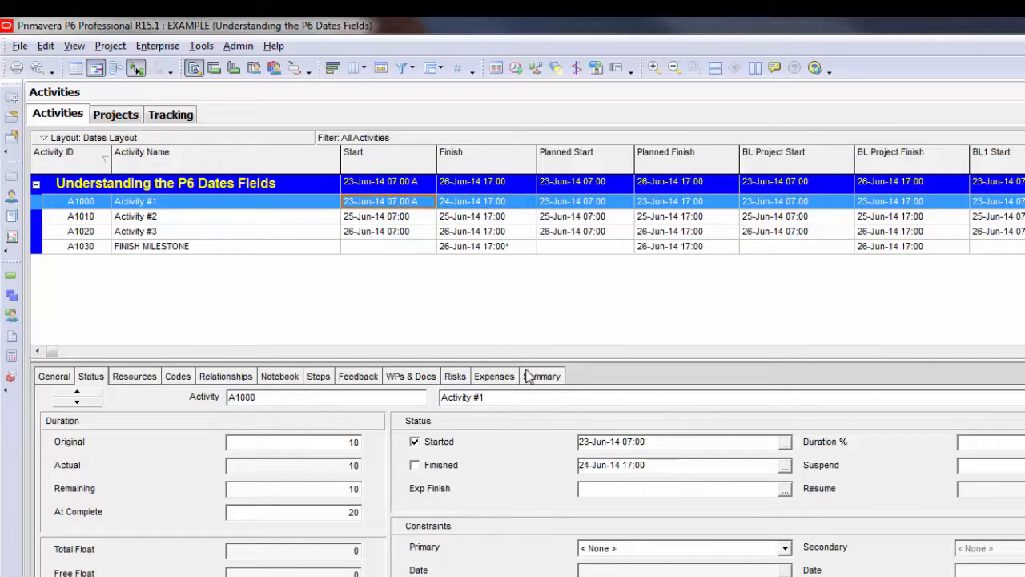
- Set Activity #1's actual start to 22-Jun-14 07:00
left_click(583, 442)
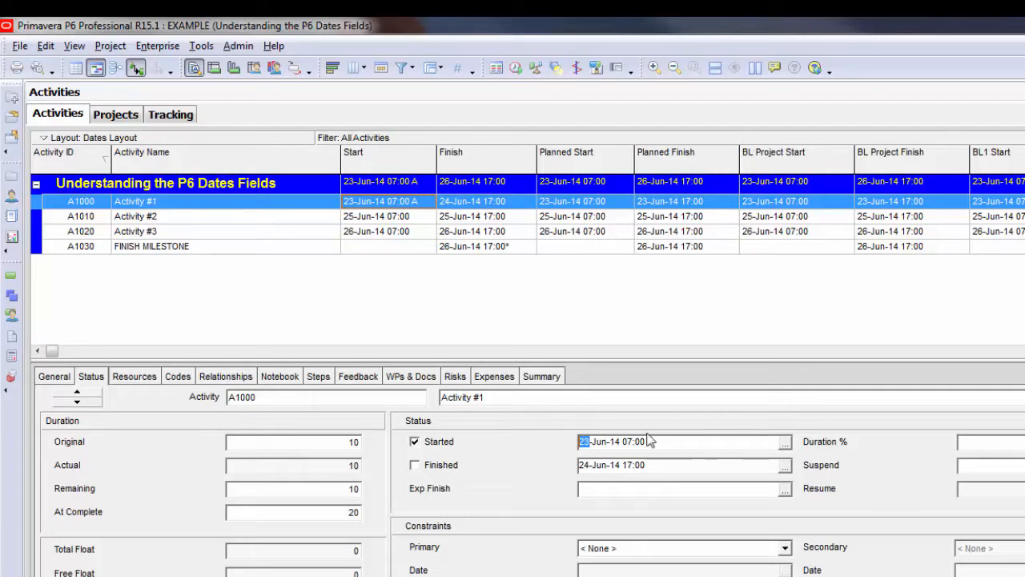
type("22")
left_click(734, 210)
- Compare the planned dates of the not-started Activity #2 and Activity #3 with their start and finish dates
left_click(597, 202)
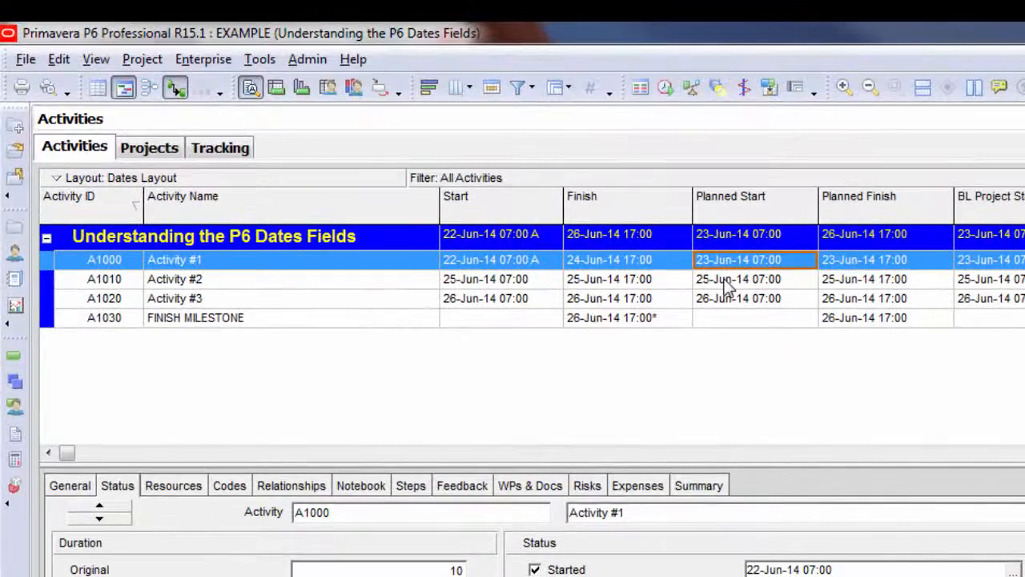
left_click(726, 282)
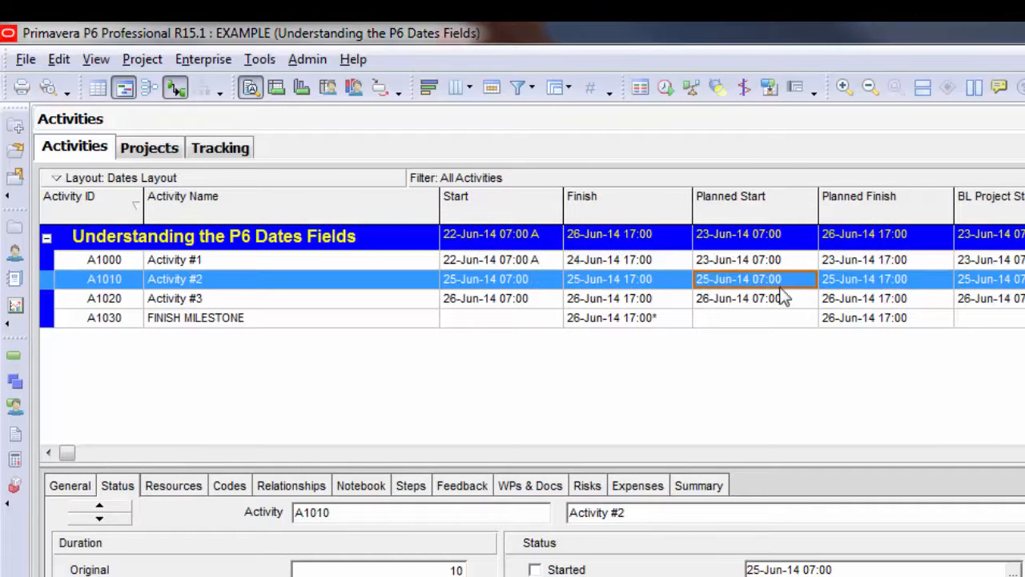
left_click(854, 280)
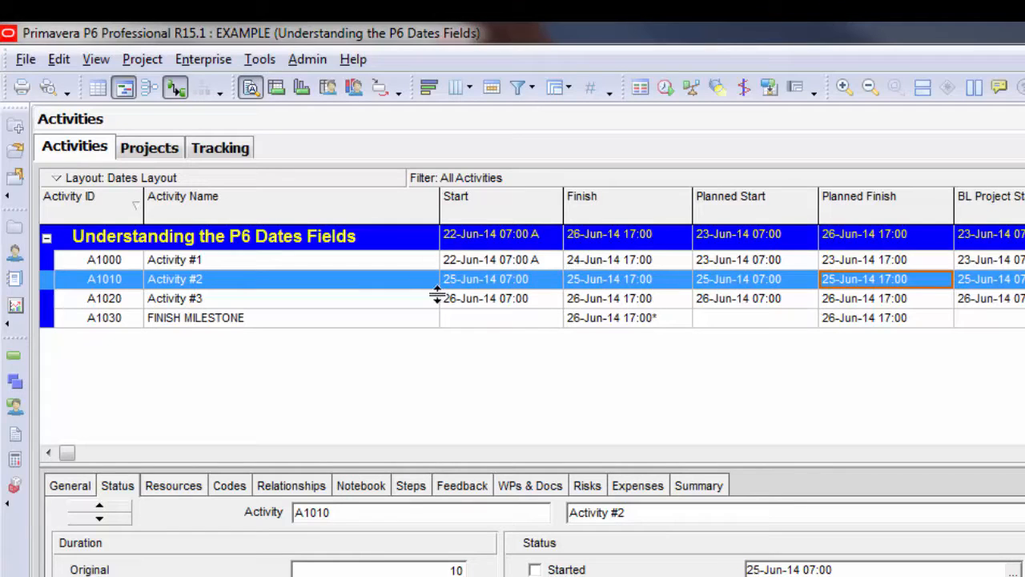
left_click(468, 280)
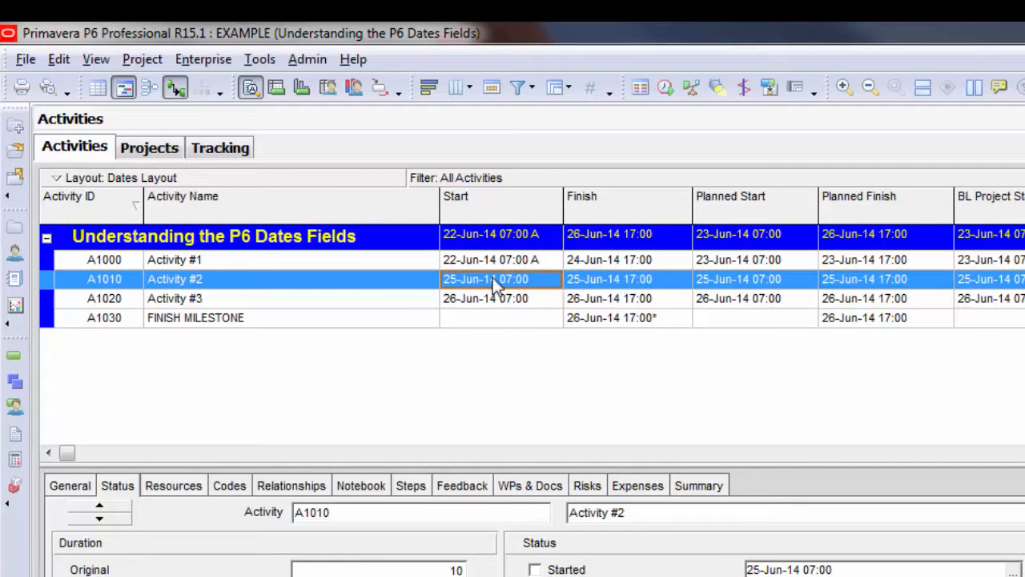
left_click(590, 286)
left_click(534, 298)
left_click(580, 296)
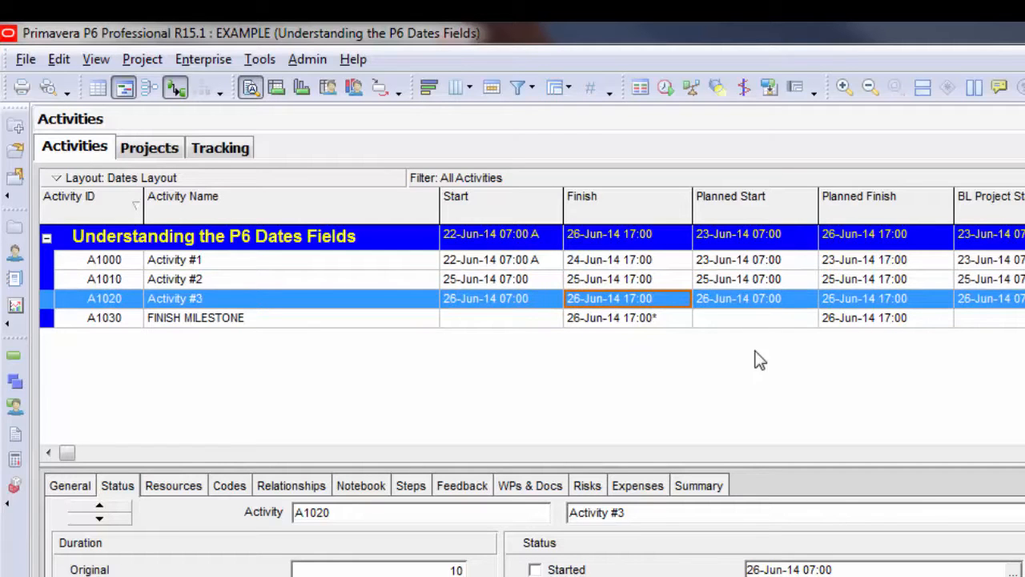
- Mark Activity #2 as started on 24-Jun-14 07:00 and set its duration percent complete to 50%
left_click(522, 282)
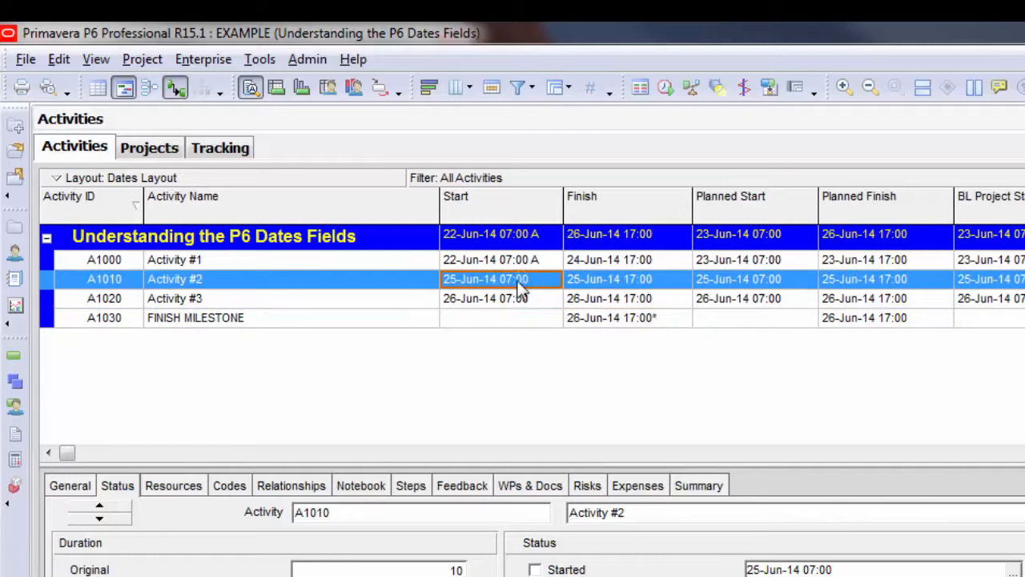
left_click(534, 569)
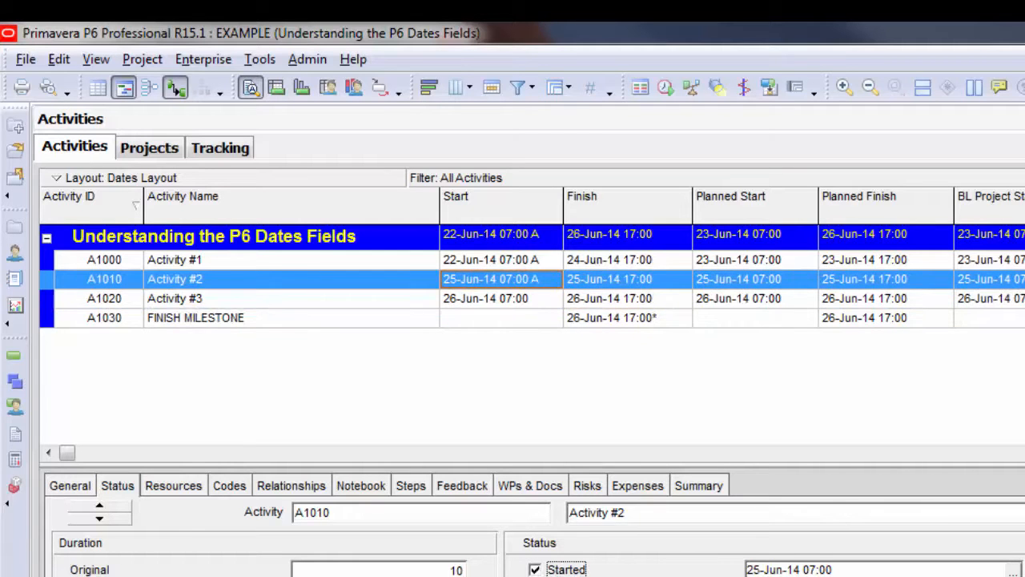
double_click(753, 569)
type("24")
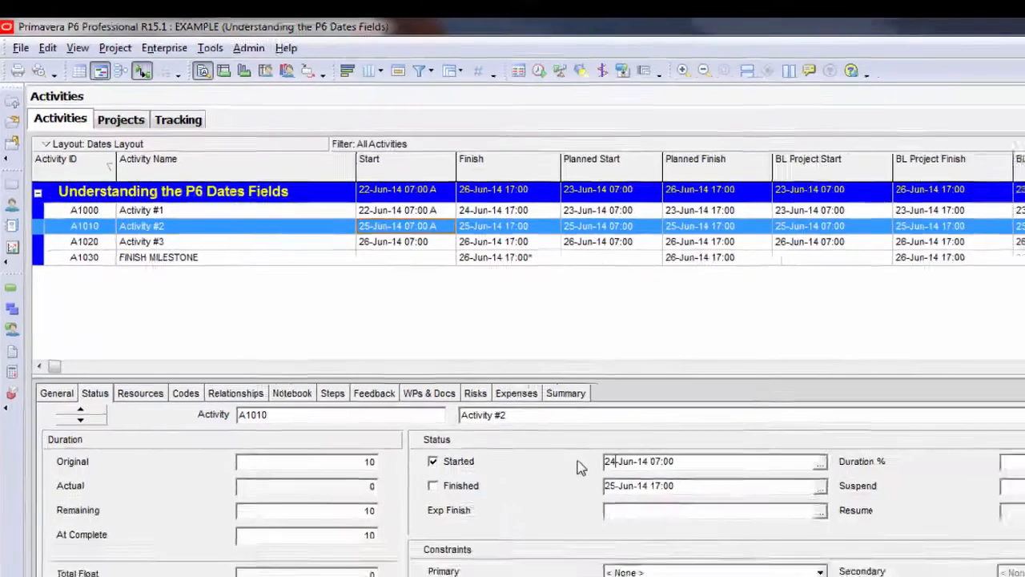
key("Return")
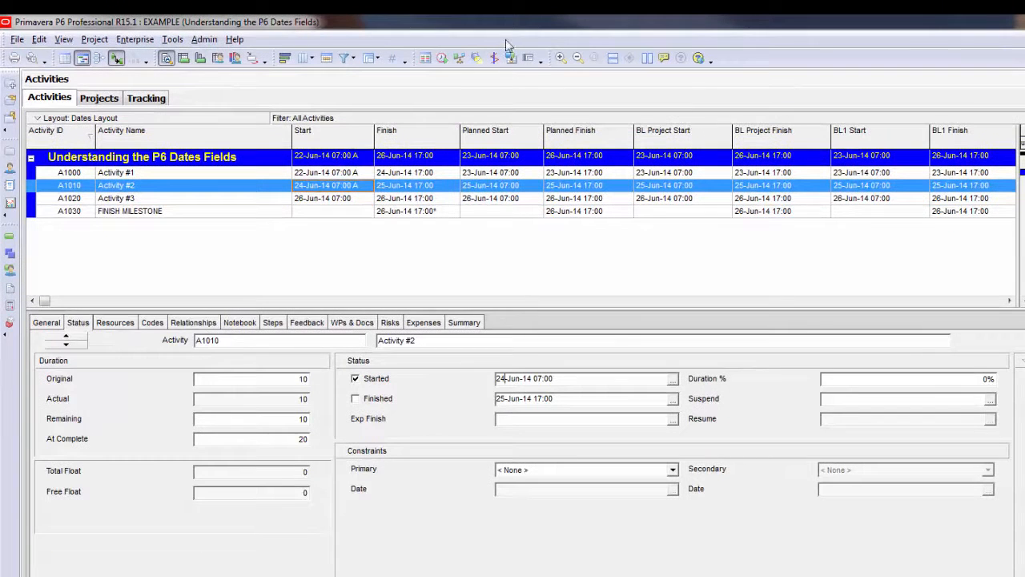
left_click(971, 379)
double_click(971, 379)
type("50")
- Reschedule the project with a data date of 25-Jun-14 07:00 and check Activity #2's planned dates
left_click(442, 59)
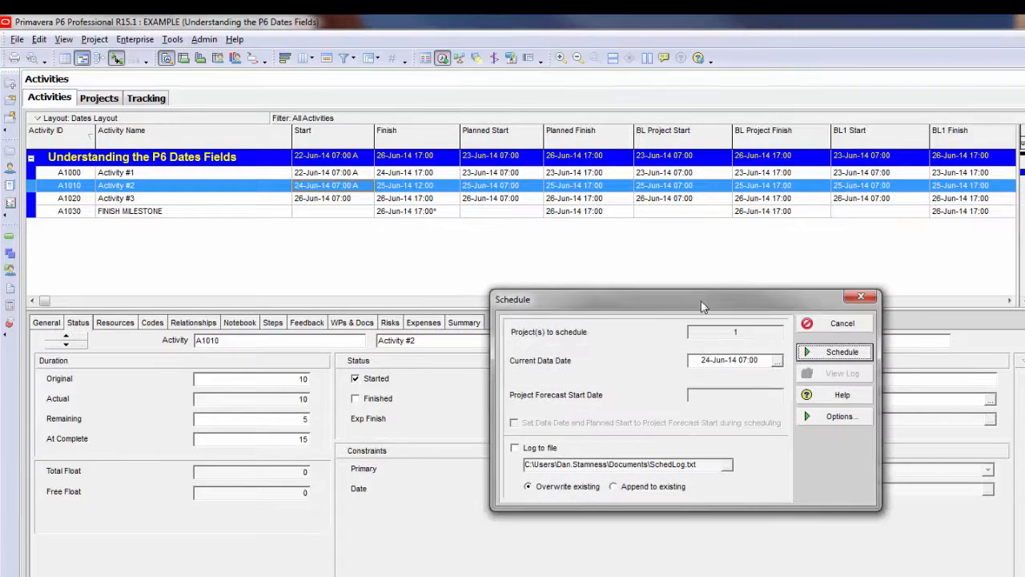
left_click(709, 361)
left_click_drag(698, 360, 589, 356)
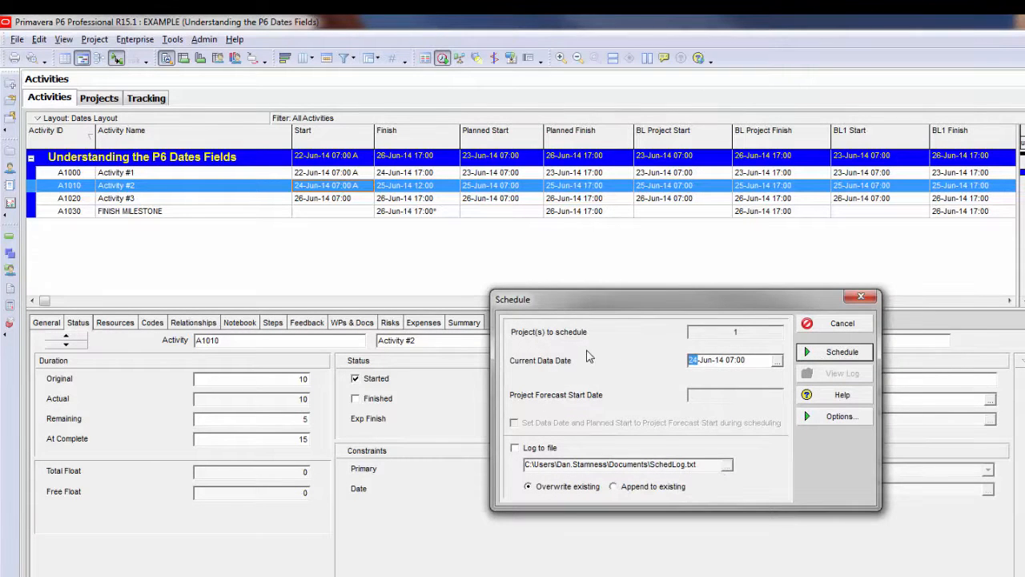
type("25")
left_click(852, 355)
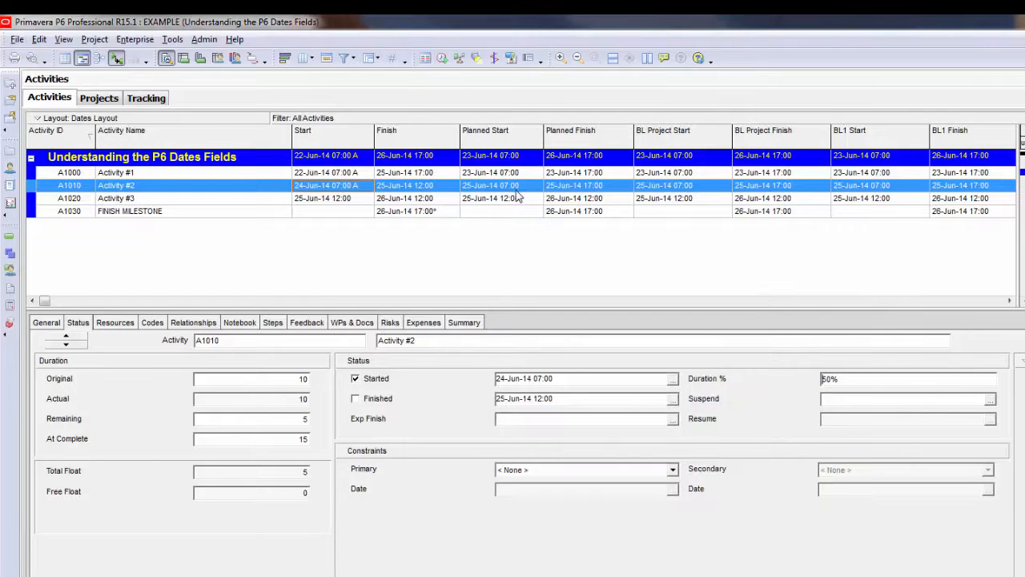
left_click(568, 189)
left_click(528, 187)
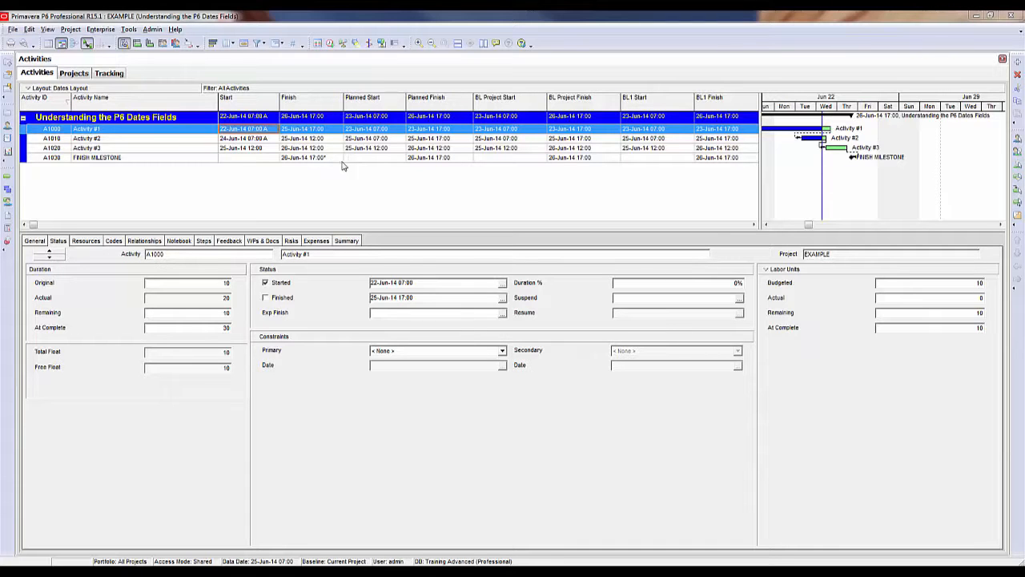
- Examine Activity #1's original duration and its budgeted and at-complete labor units
left_click(214, 283)
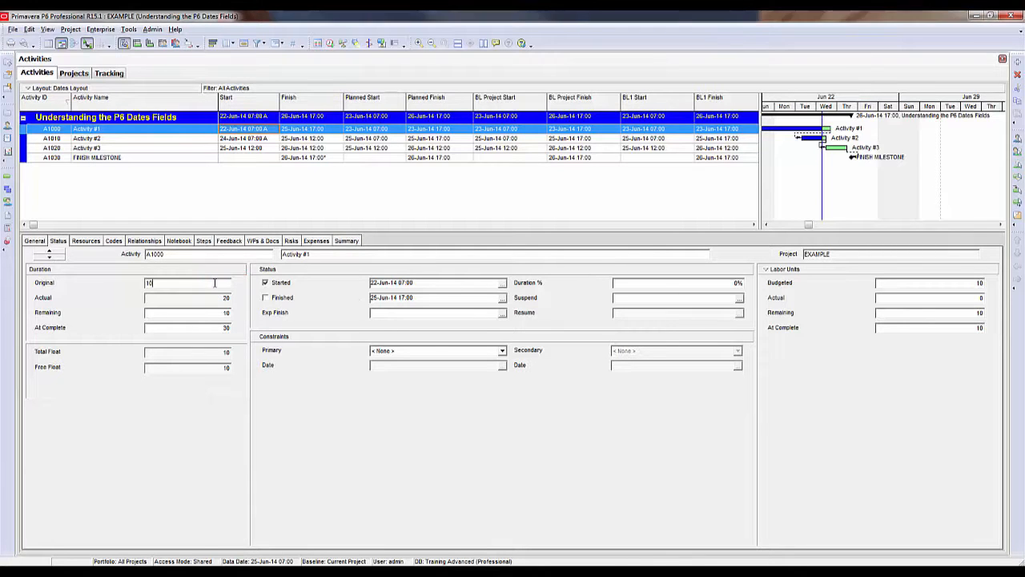
left_click(902, 282)
left_click(910, 326)
- Set the original duration of the not-started Activity #3 to 20
left_click(173, 149)
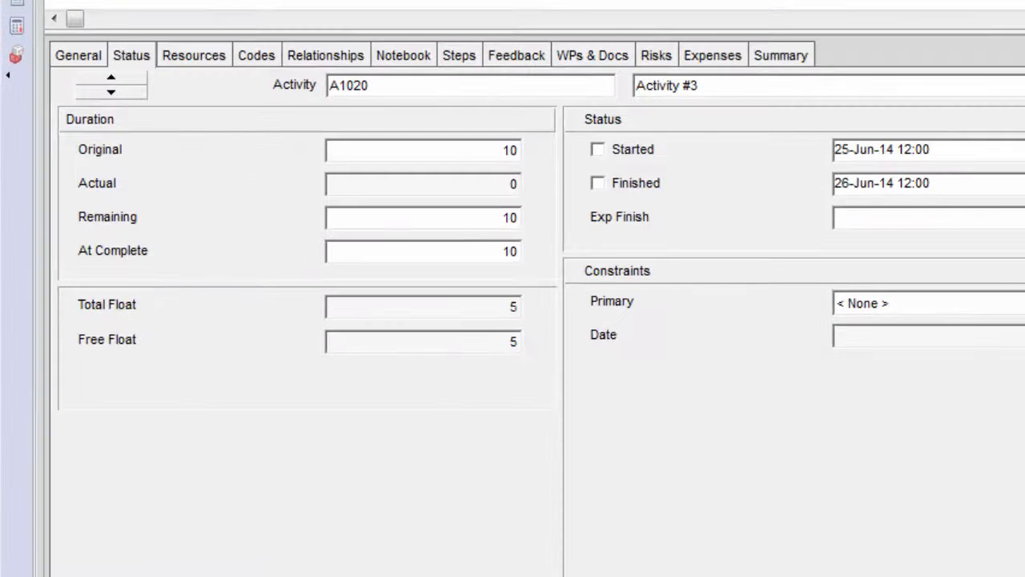
left_click(491, 160)
type("20")
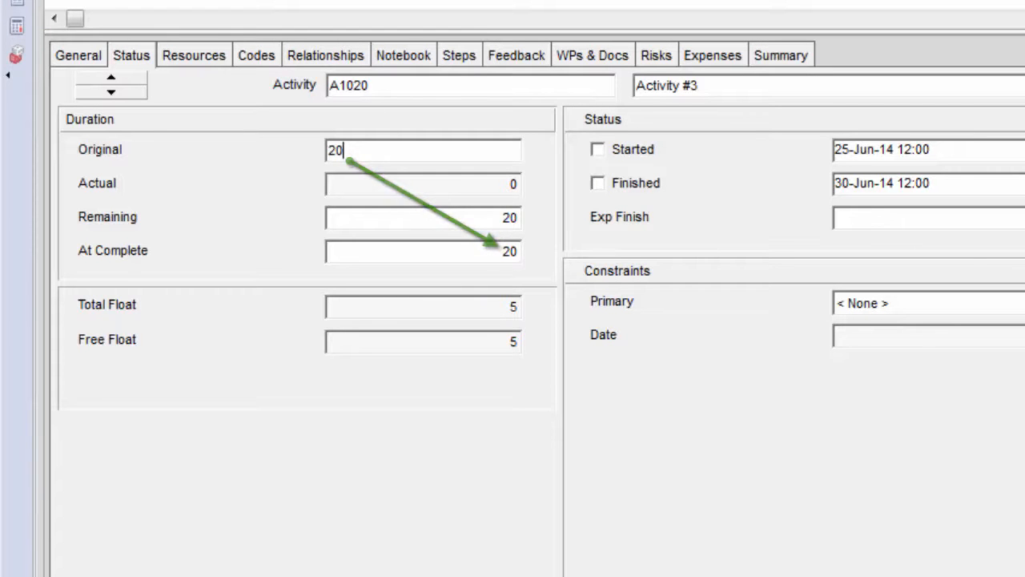
- Set Activity #3's budgeted labor units to 40 and check its at-complete labor units
double_click(715, 144)
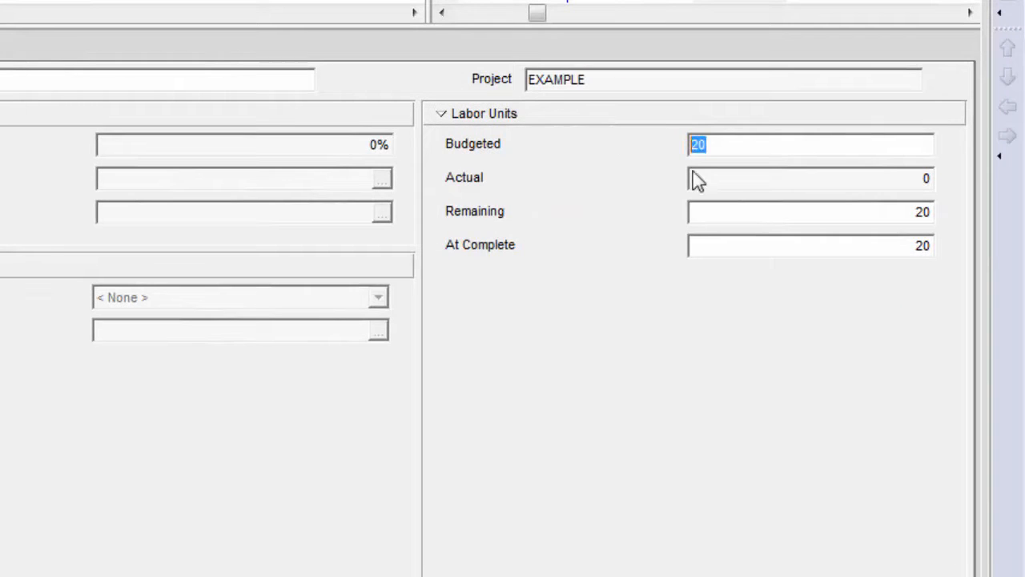
type("40")
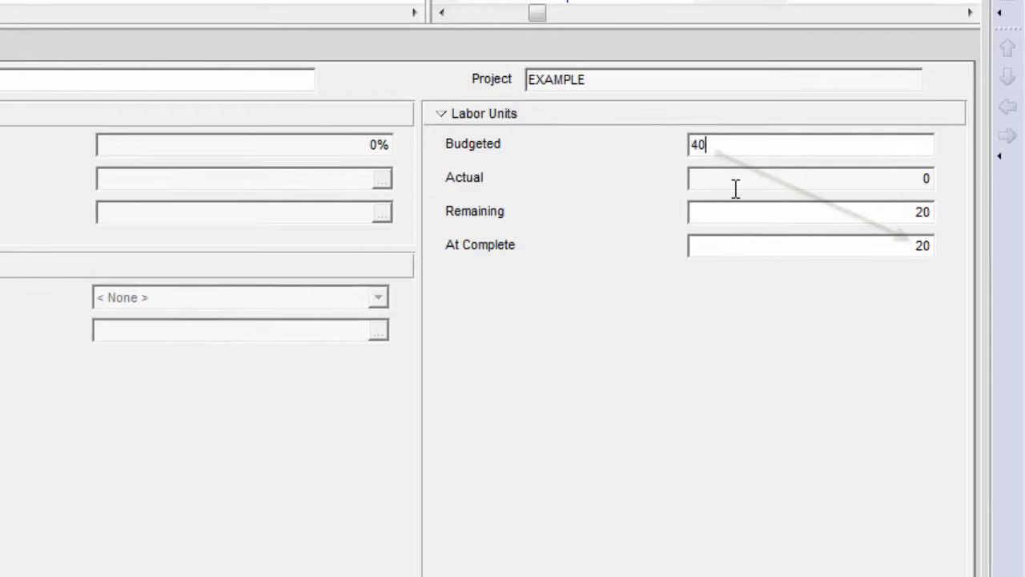
key("Return")
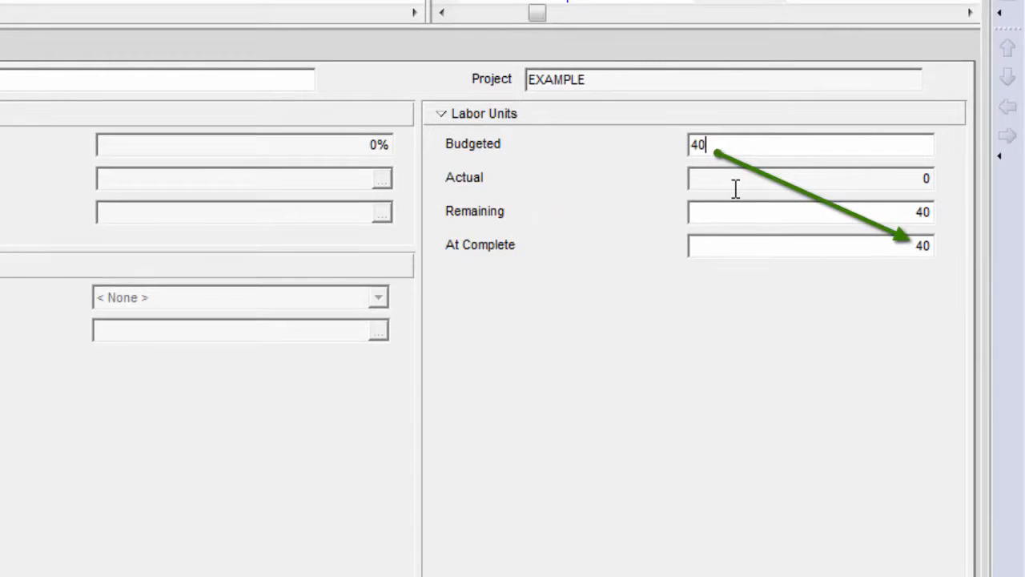
left_click(899, 245)
type("30-Jun-14 12:00")
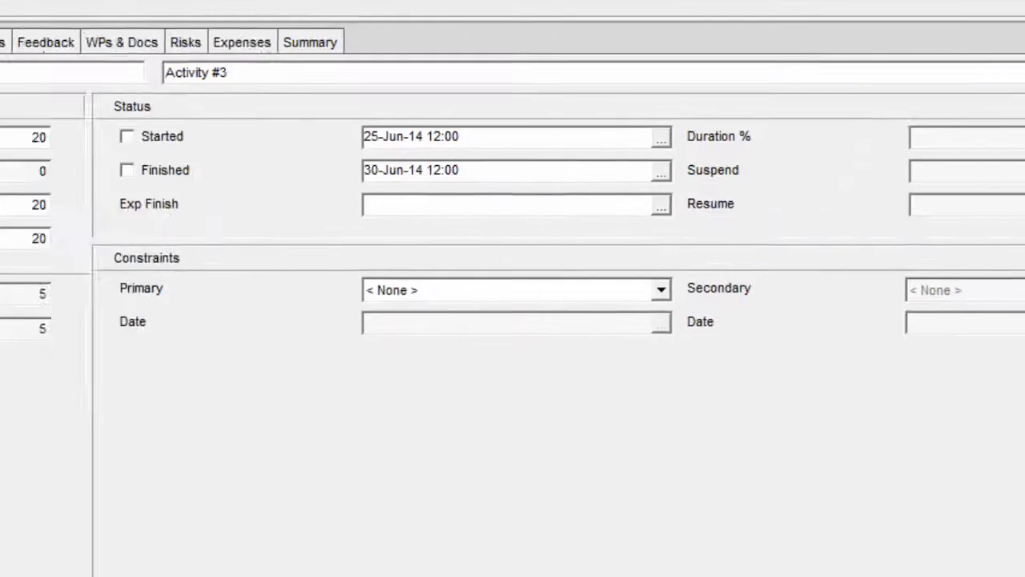
- Set Activity #3's at-complete duration to 10 and compare it with the original duration
left_click(462, 231)
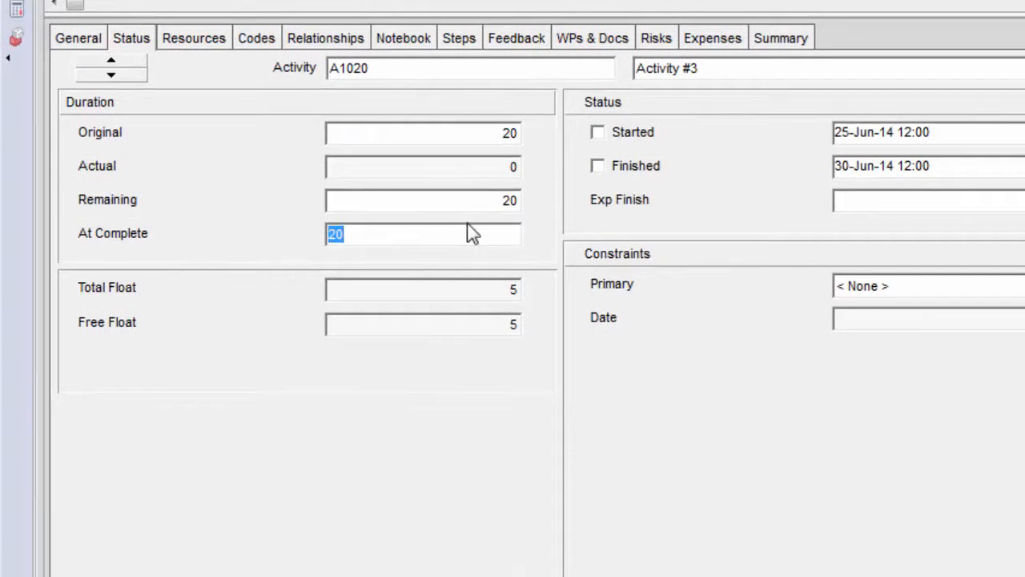
type("10")
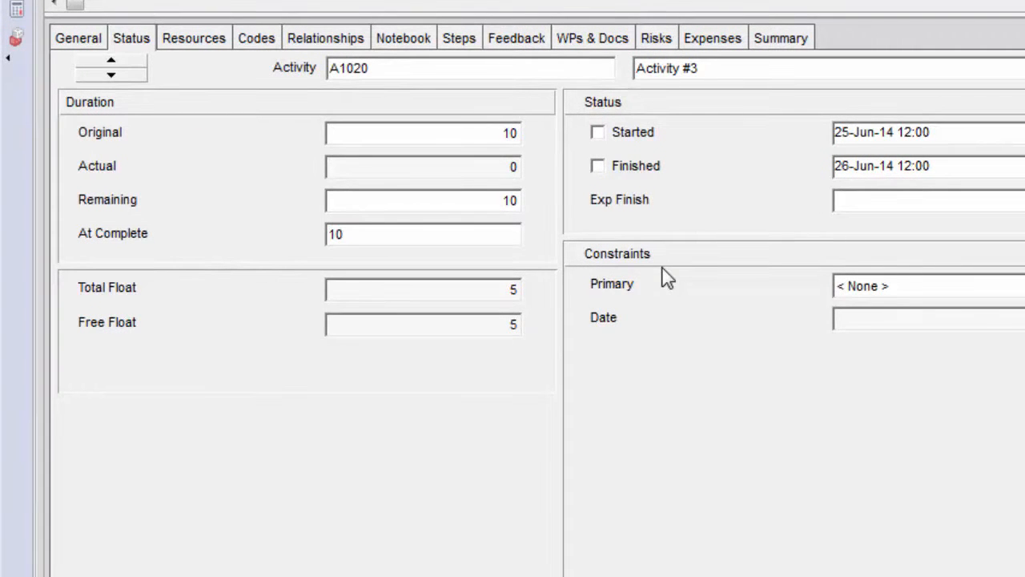
left_click(485, 133)
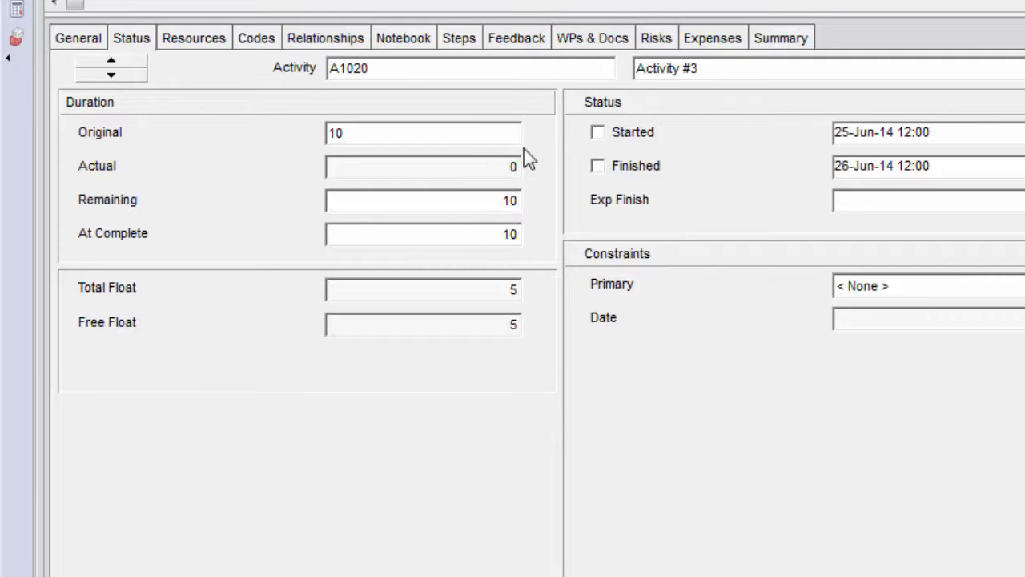
- Mark Activity #3 as started and set its original duration to 15
left_click(598, 133)
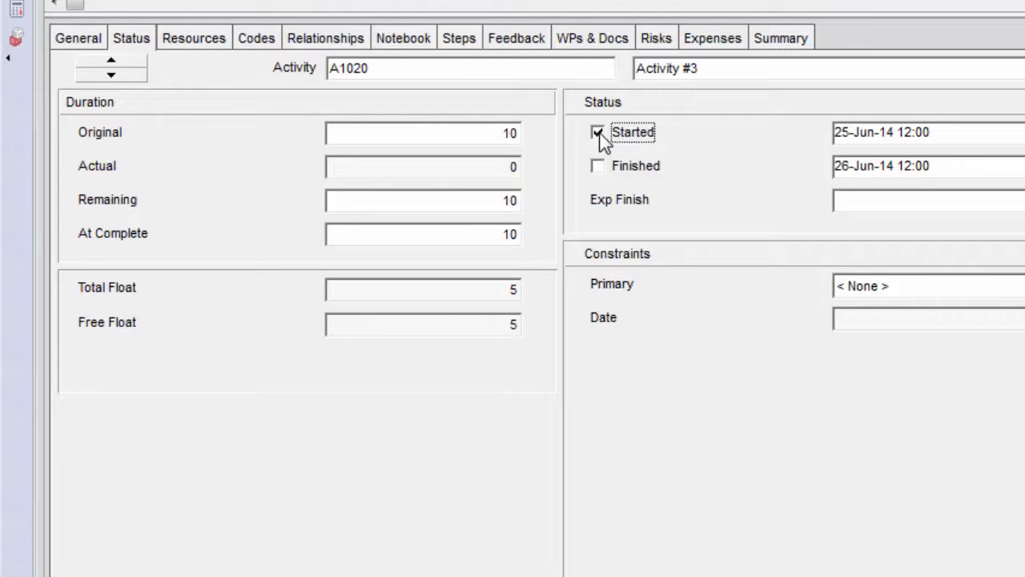
left_click(506, 132)
type("15")
- Set the started Activity #3's at-complete duration to 12 and compare it with the original duration
left_click(495, 234)
left_click_drag(414, 231, 222, 227)
type("12")
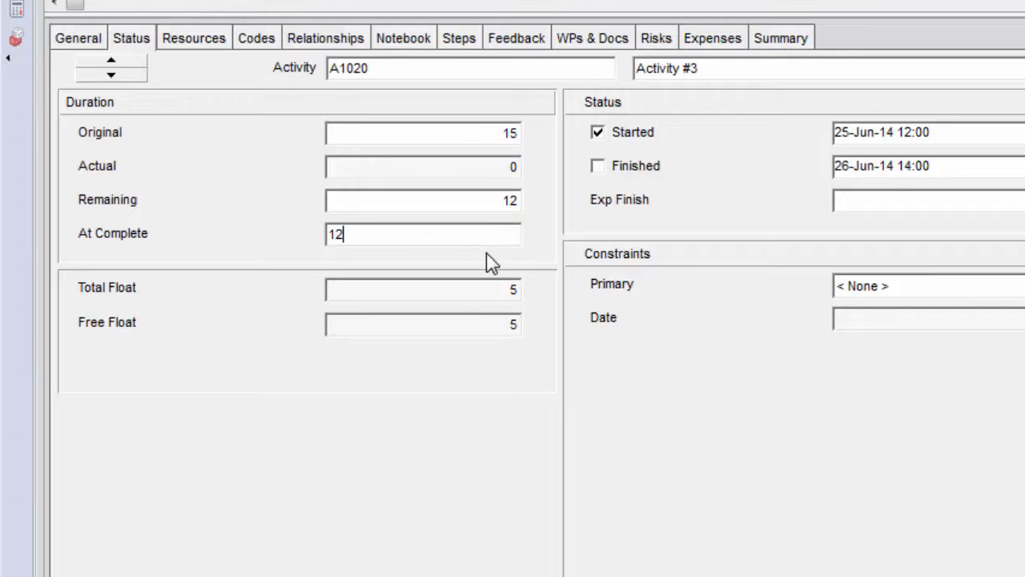
left_click(482, 132)
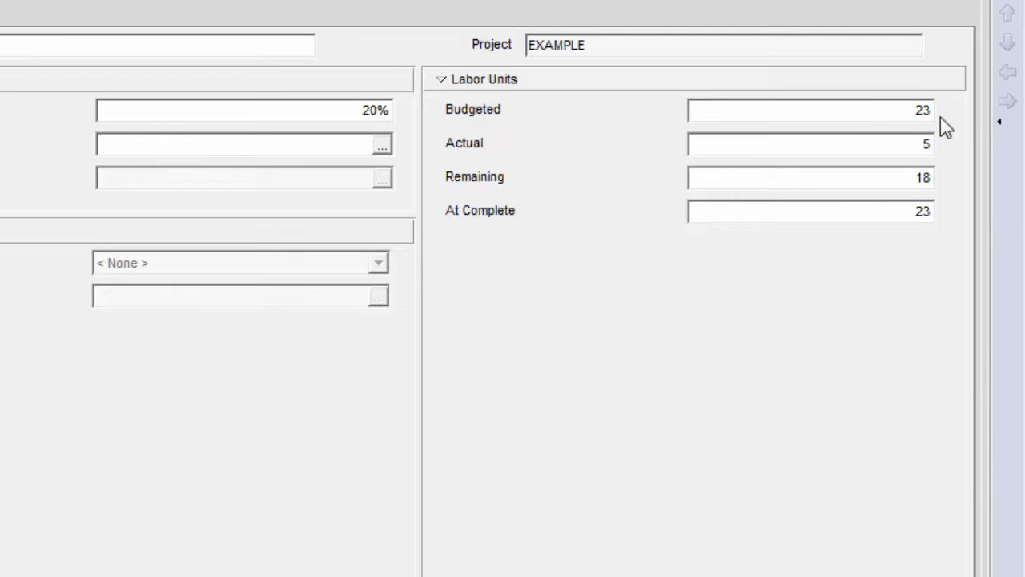
- Set Activity #3's budgeted labor units to 40 and its duration percent complete to 0%
left_click(921, 109)
type("40")
left_click(360, 111)
type("0")
key("Tab")
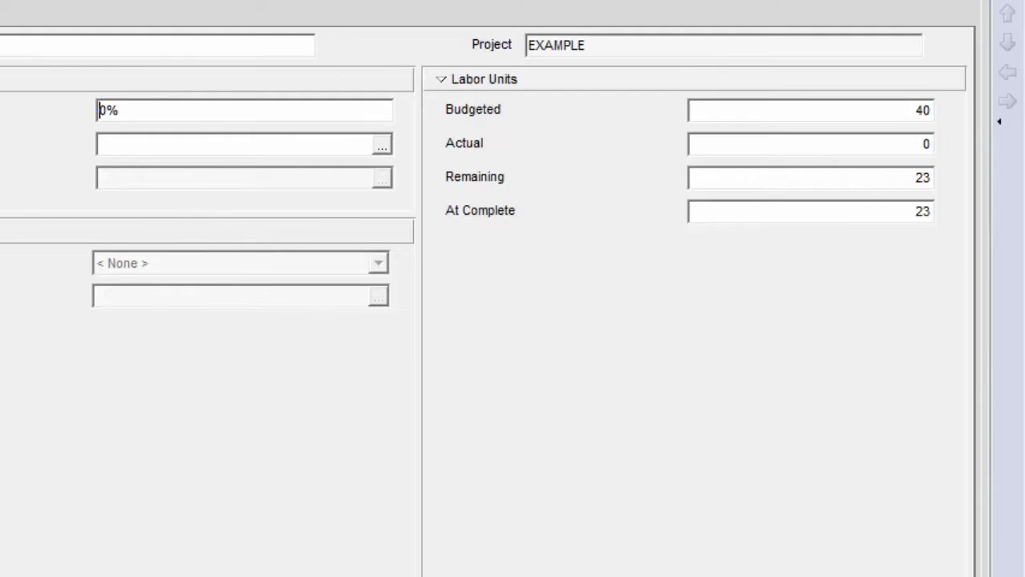
key("Return")
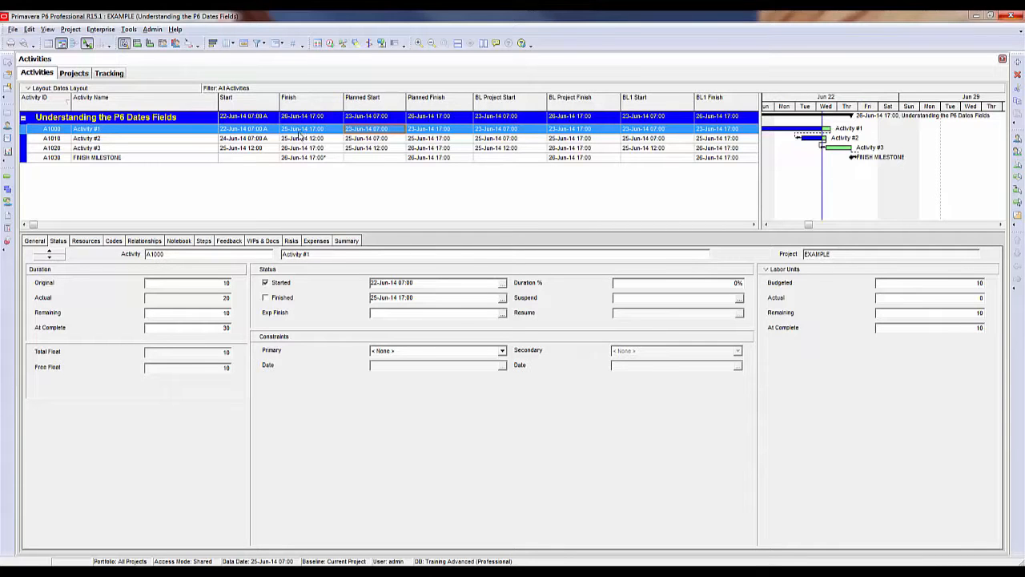
- Open the baseline assignments for the EXAMPLE project and check which project baseline choices are available
left_click(70, 29)
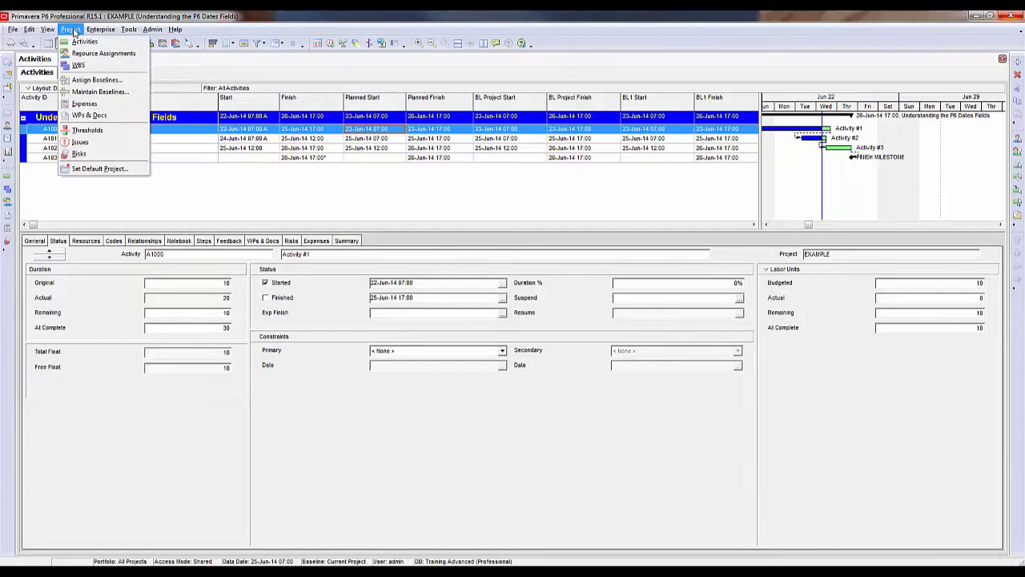
left_click(89, 81)
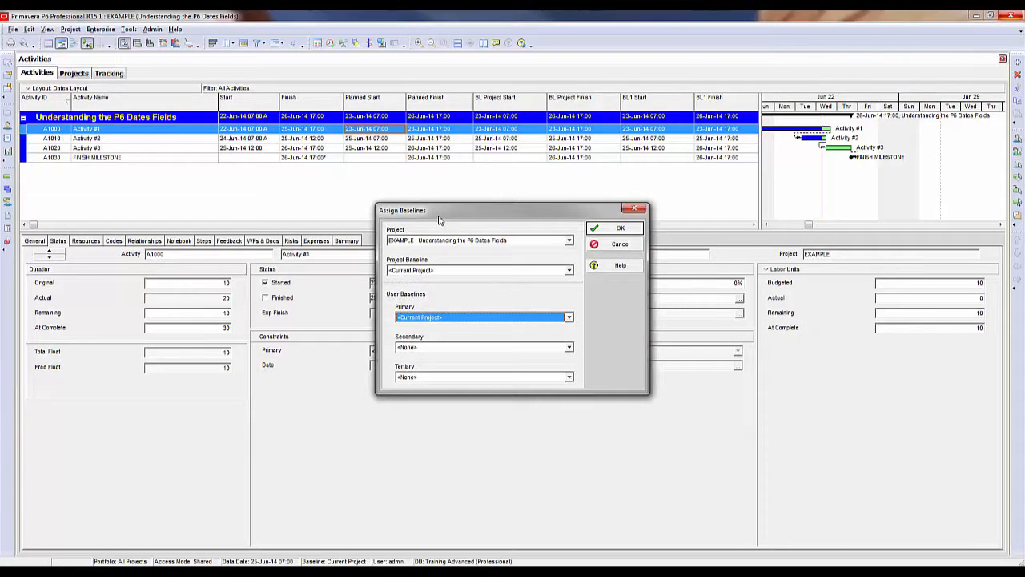
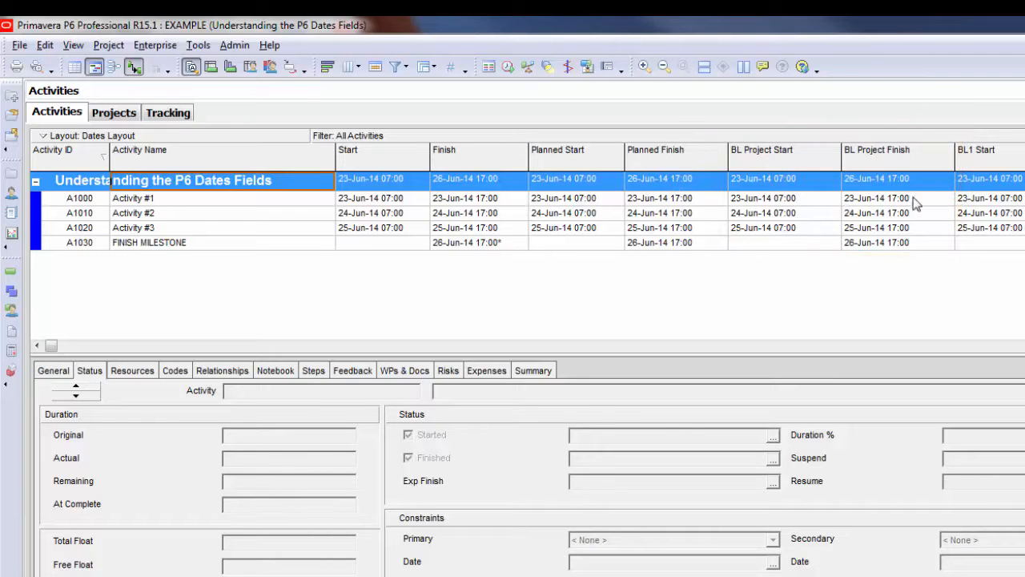
left_click(105, 46)
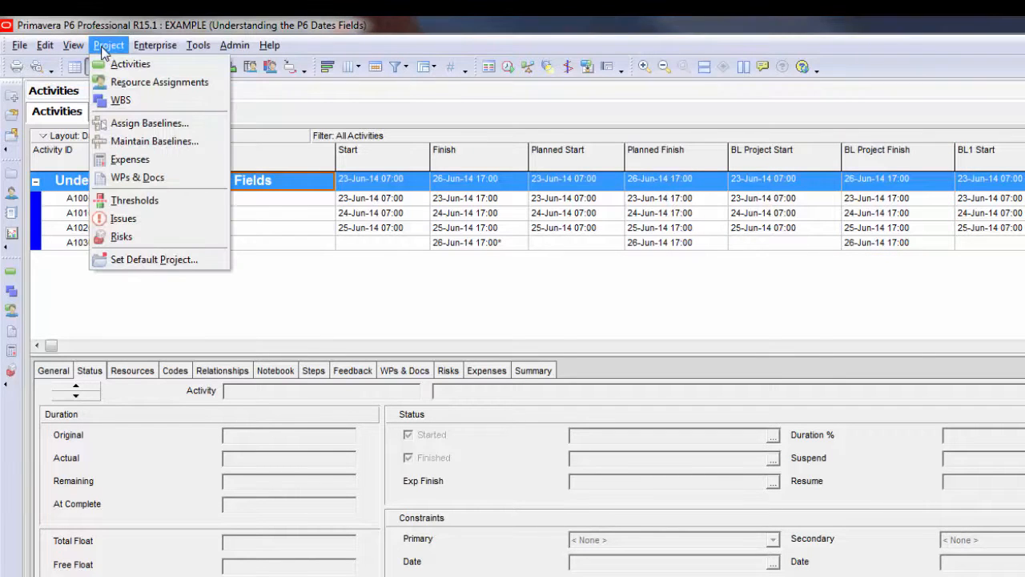
left_click(144, 126)
left_click_drag(687, 333, 641, 128)
left_click(809, 216)
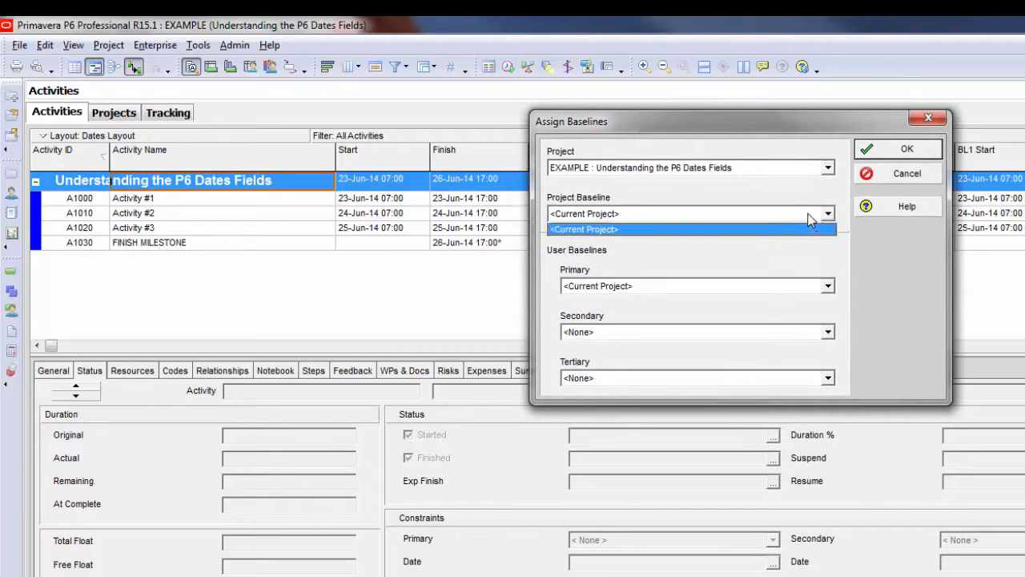
left_click(807, 229)
- Review the primary and secondary user baselines alongside the project baseline, and accept the current assignments
left_click(802, 288)
left_click(800, 287)
left_click(787, 330)
left_click(785, 329)
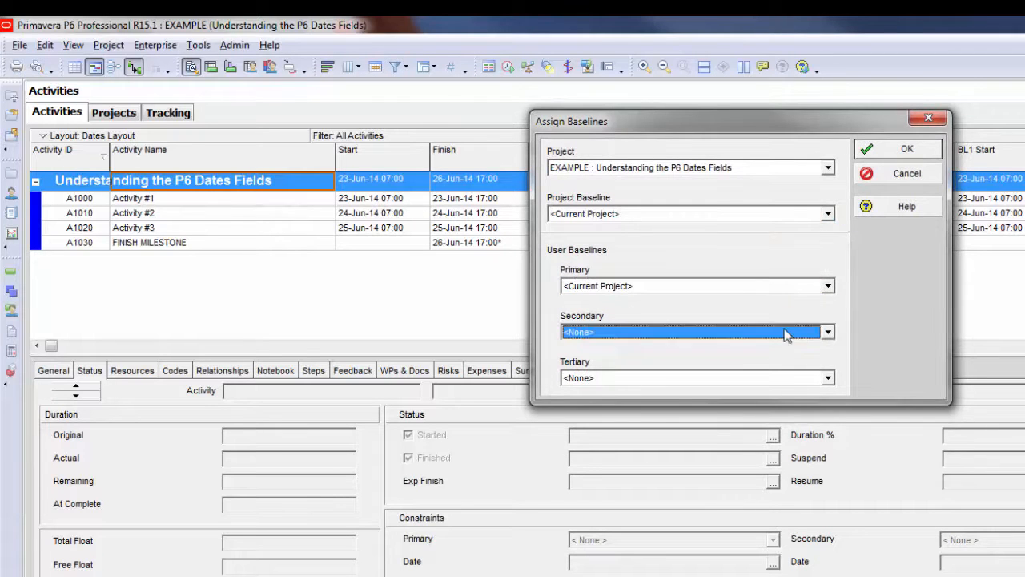
left_click(682, 216)
left_click(683, 218)
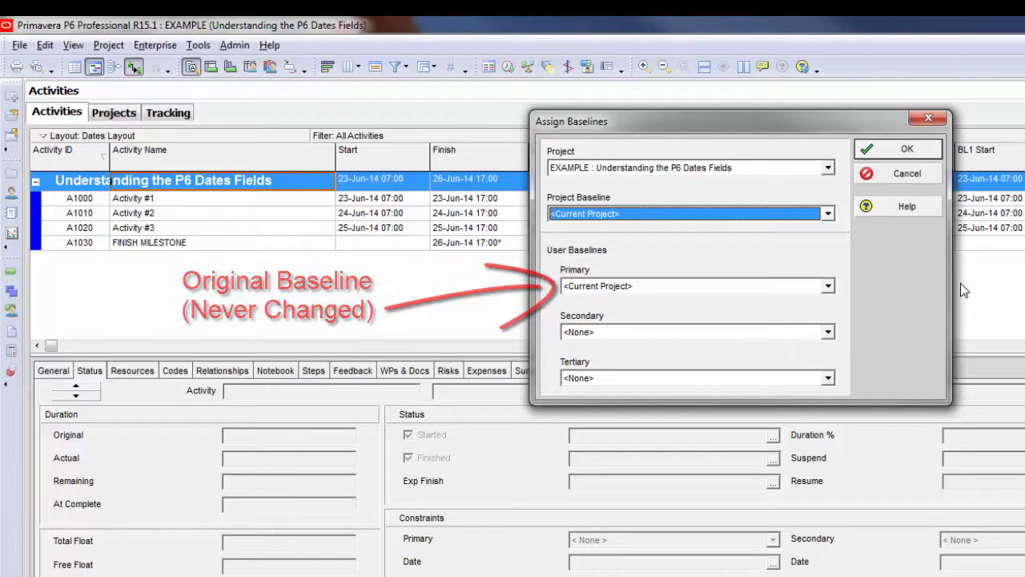
left_click(899, 149)
- Examine the project-level BL Project Start, BL Project Finish and BL1 Start dates
left_click(800, 186)
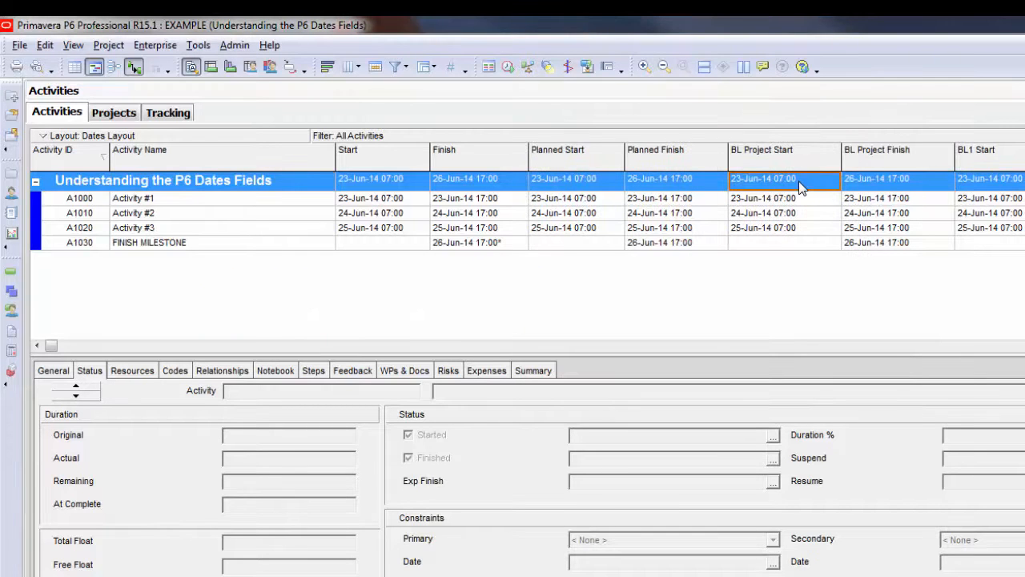
left_click(886, 177)
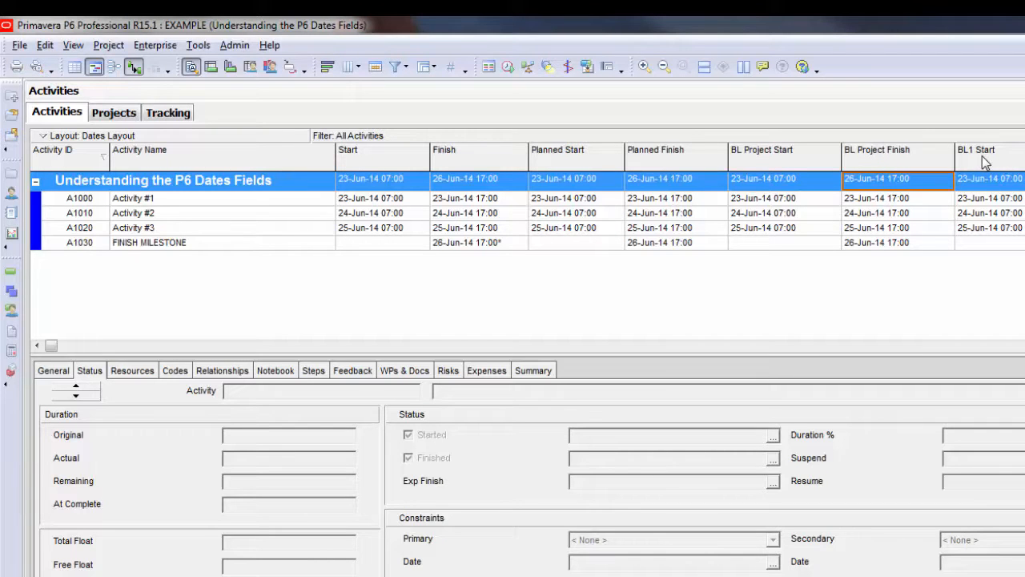
left_click(1024, 181)
left_click(1018, 181)
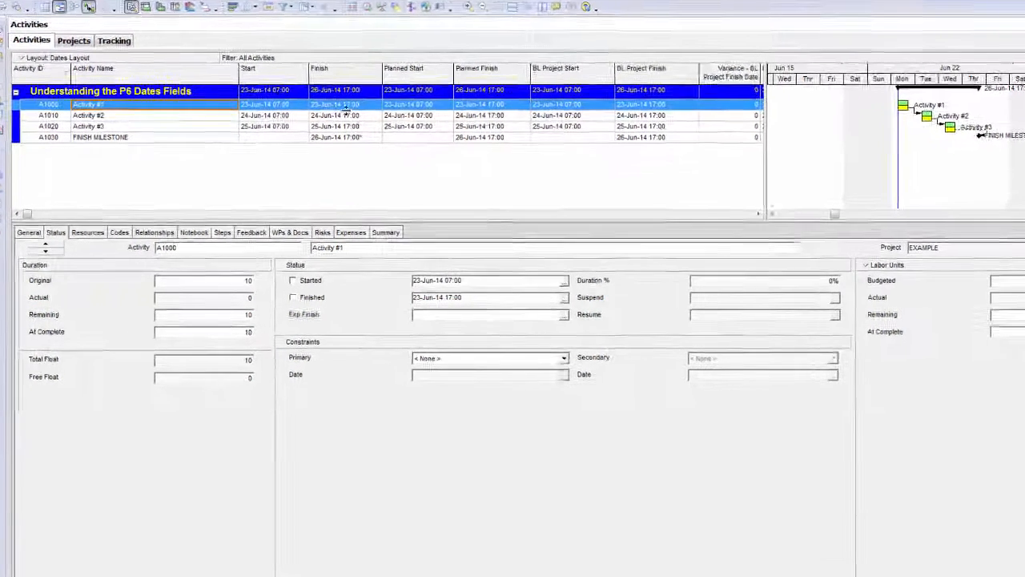
- Mark Activity #1 as started on 23-Jun-14 07:00 and check its planned start and finish
left_click(342, 97)
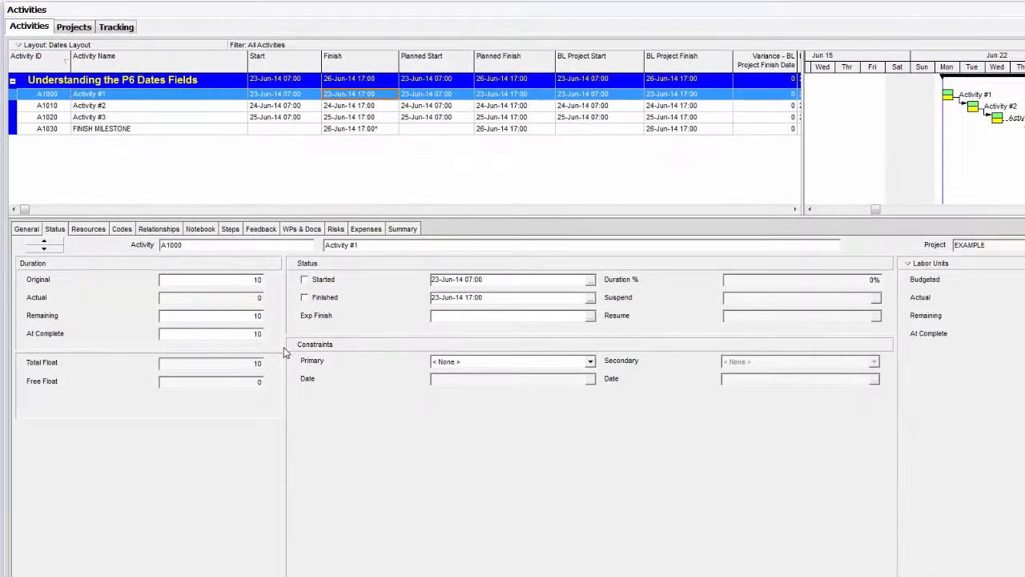
left_click(304, 279)
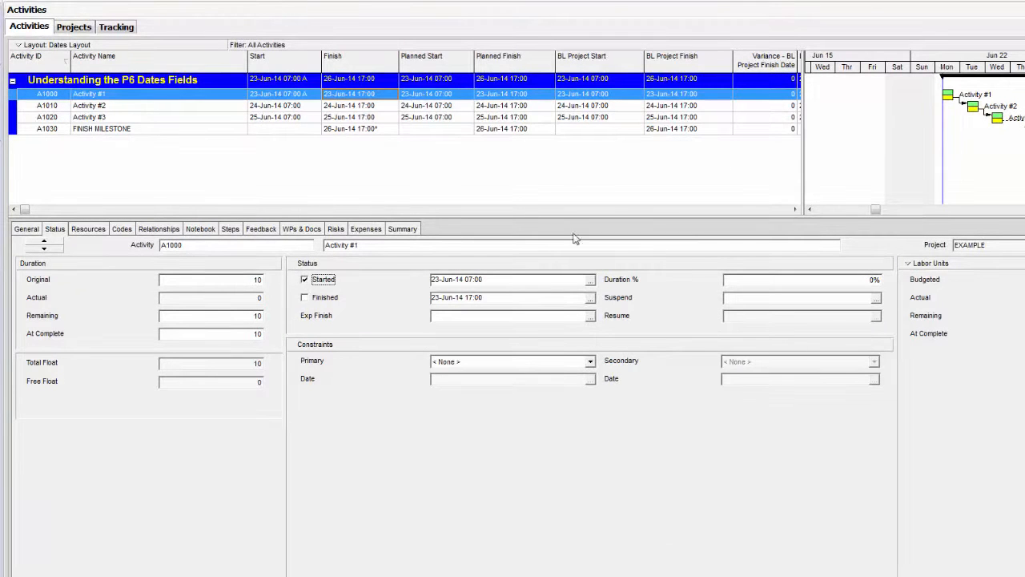
left_click(420, 96)
left_click(492, 98)
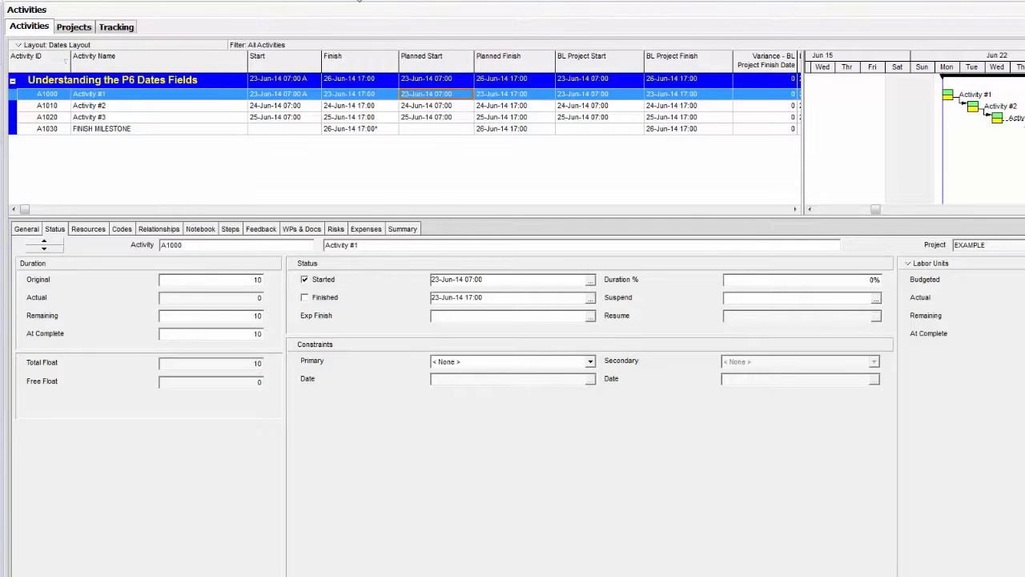
- Reschedule the project with a data date of 24-Jun-14 07:00
key("F9")
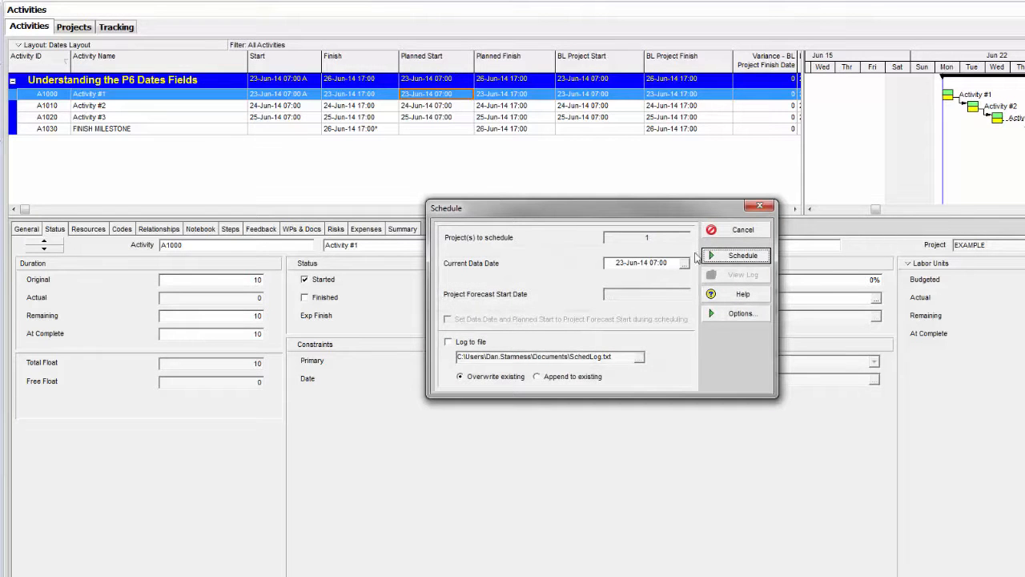
left_click(612, 265)
double_click(613, 265)
type("24")
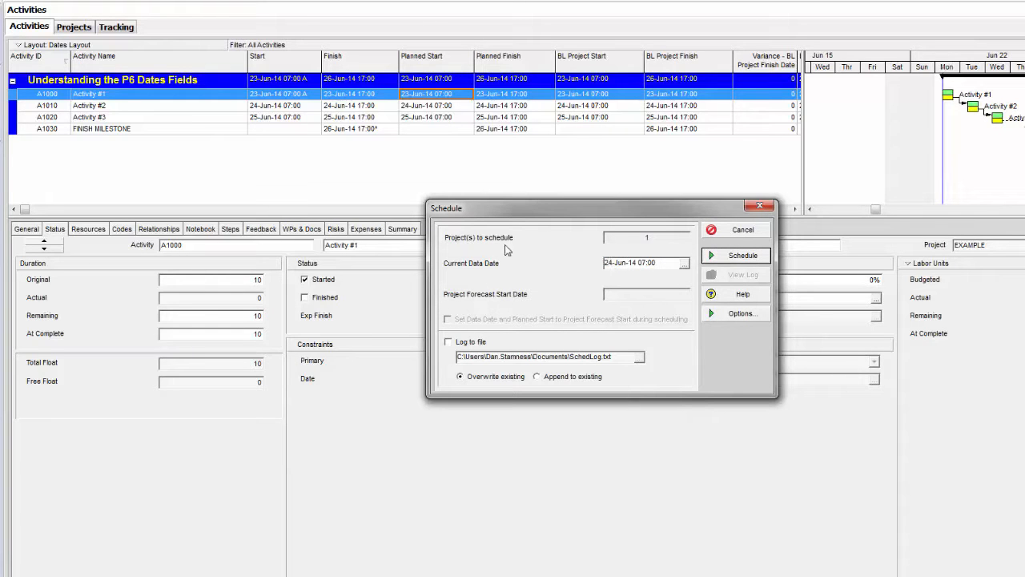
left_click(729, 254)
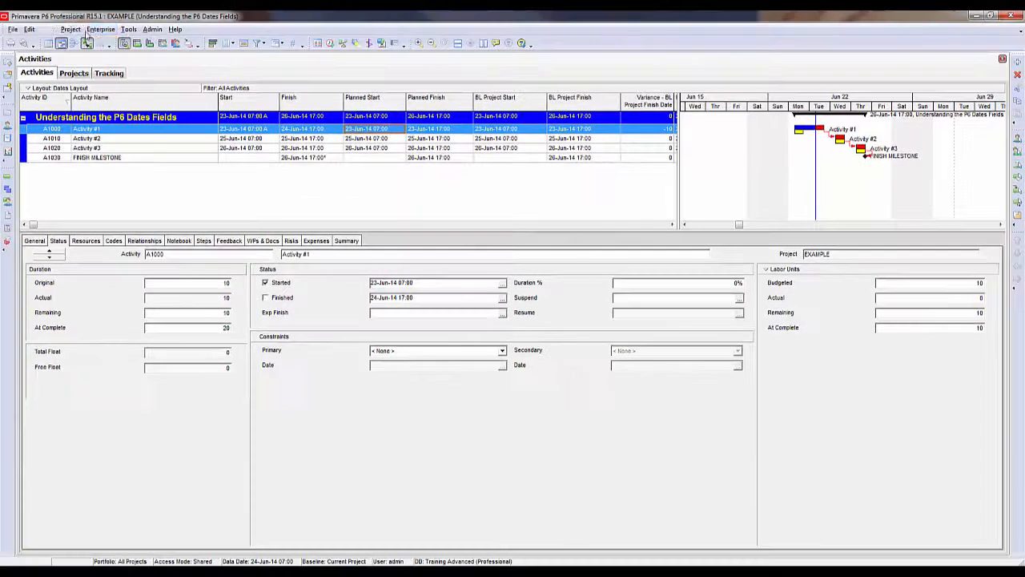
- Review the project's current baseline assignments without changing them, and check Activity #1's planned dates
left_click(70, 29)
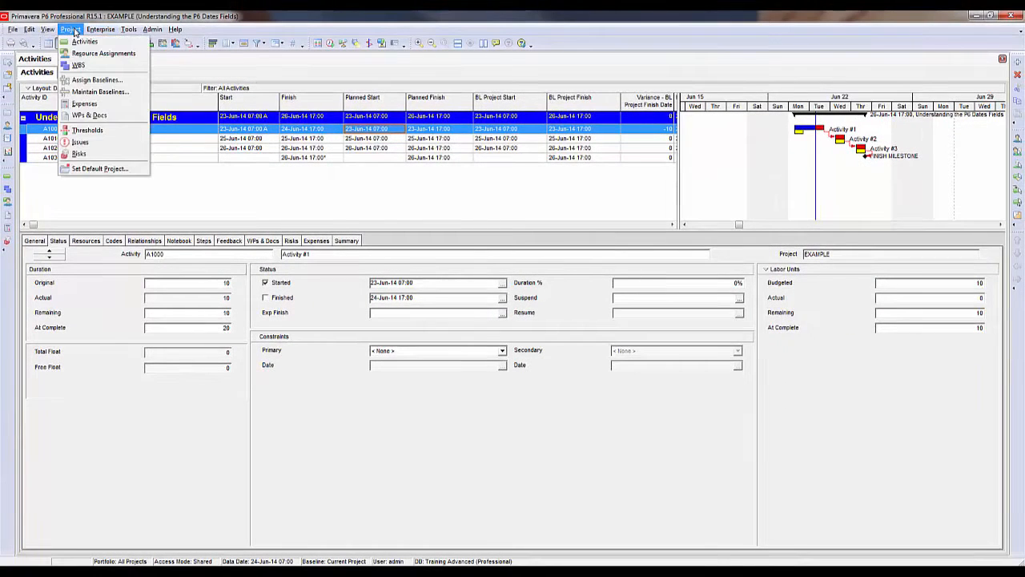
left_click(95, 81)
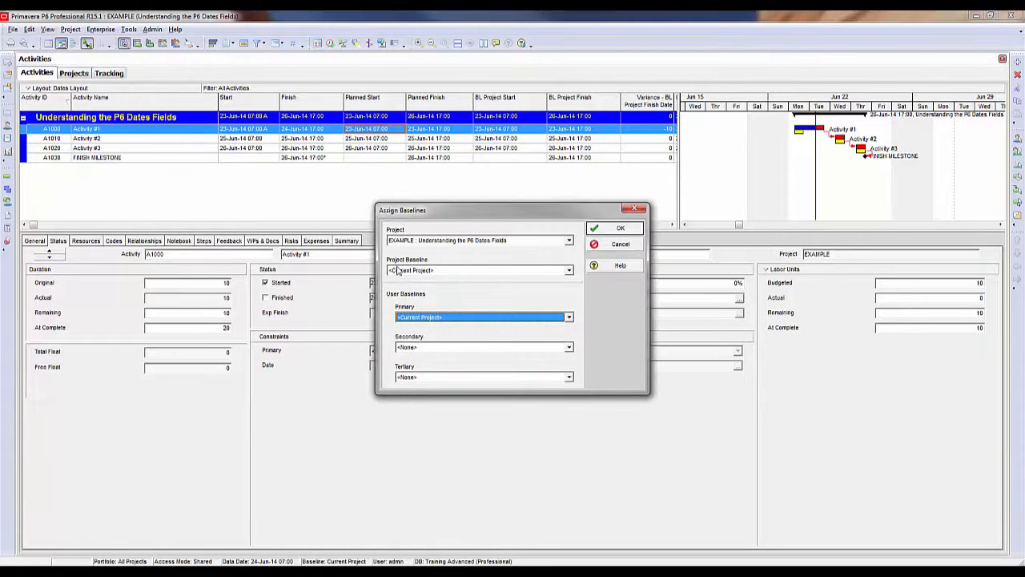
left_click(622, 230)
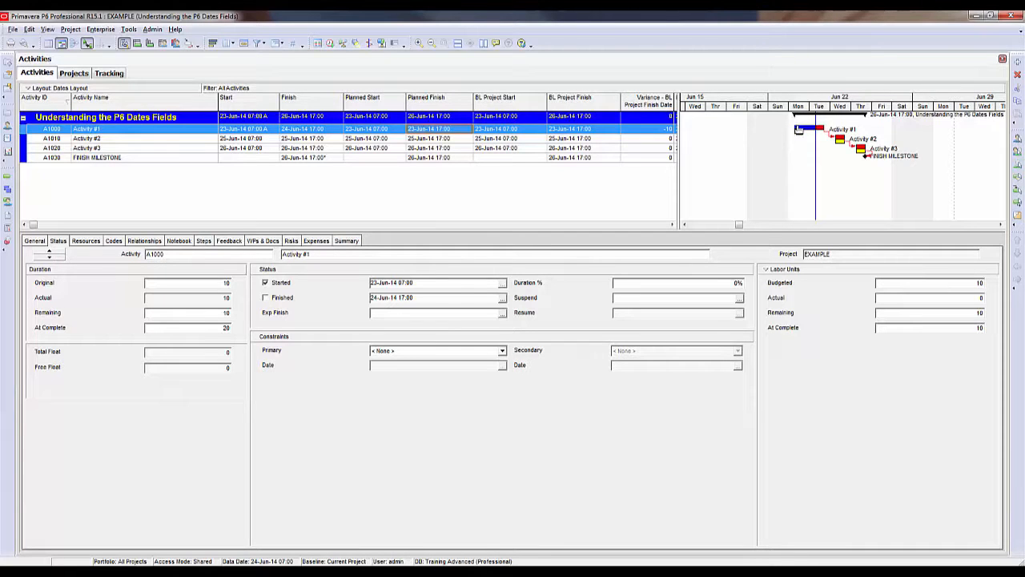
left_click(361, 129)
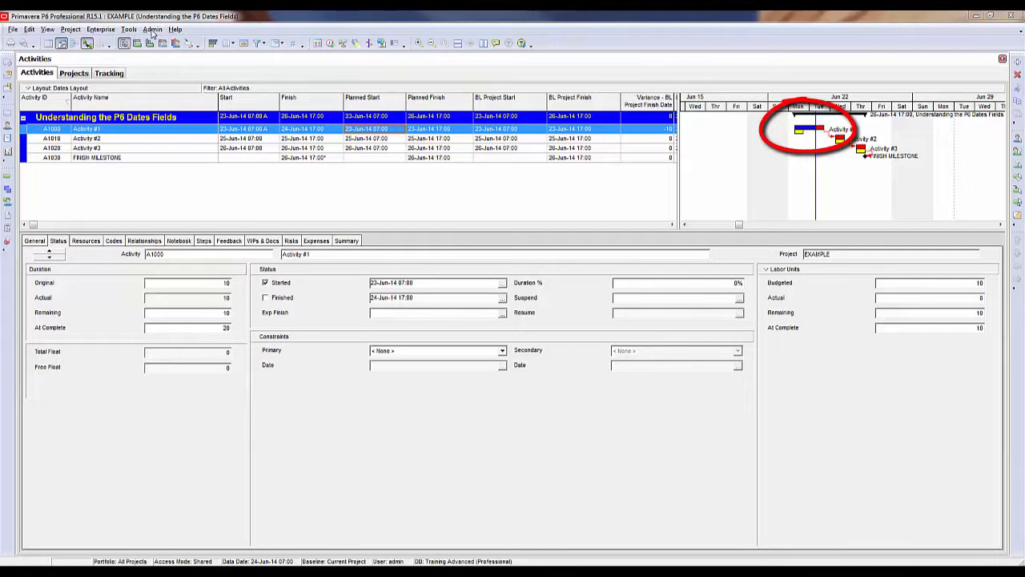
- Review the earned value calculation options in the admin preferences, keeping Budgeted values with planned dates
left_click(152, 30)
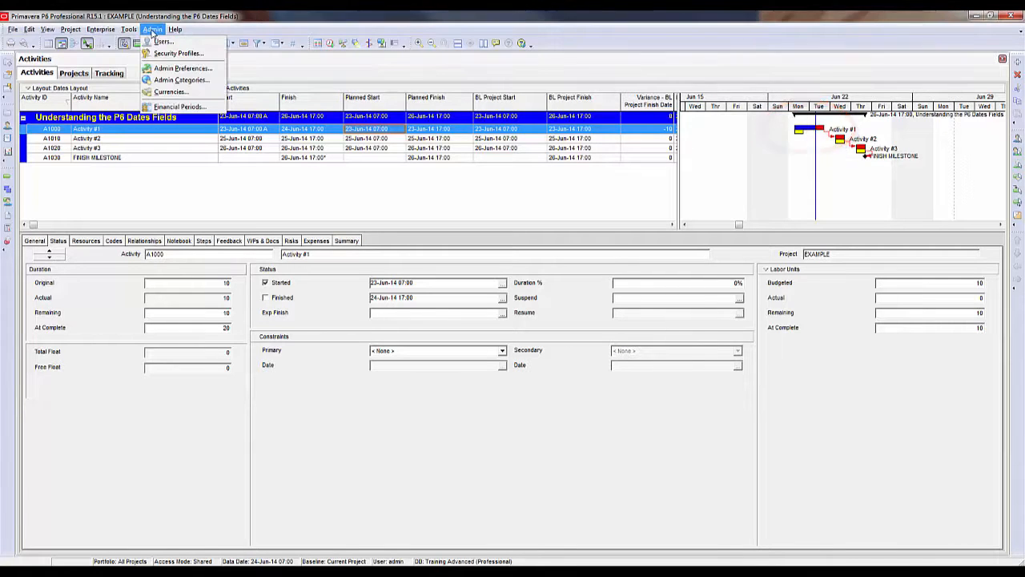
left_click(182, 68)
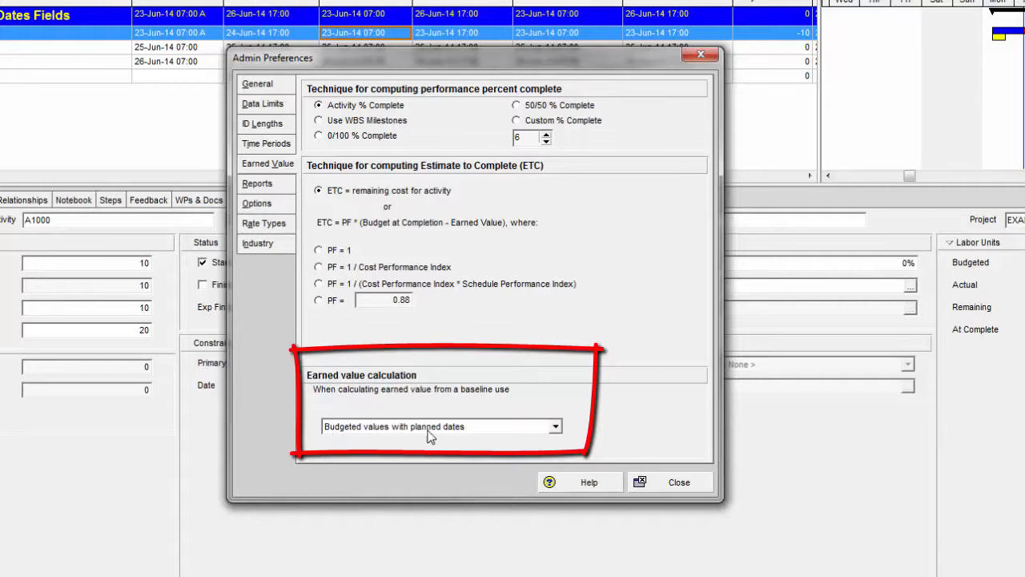
left_click(556, 427)
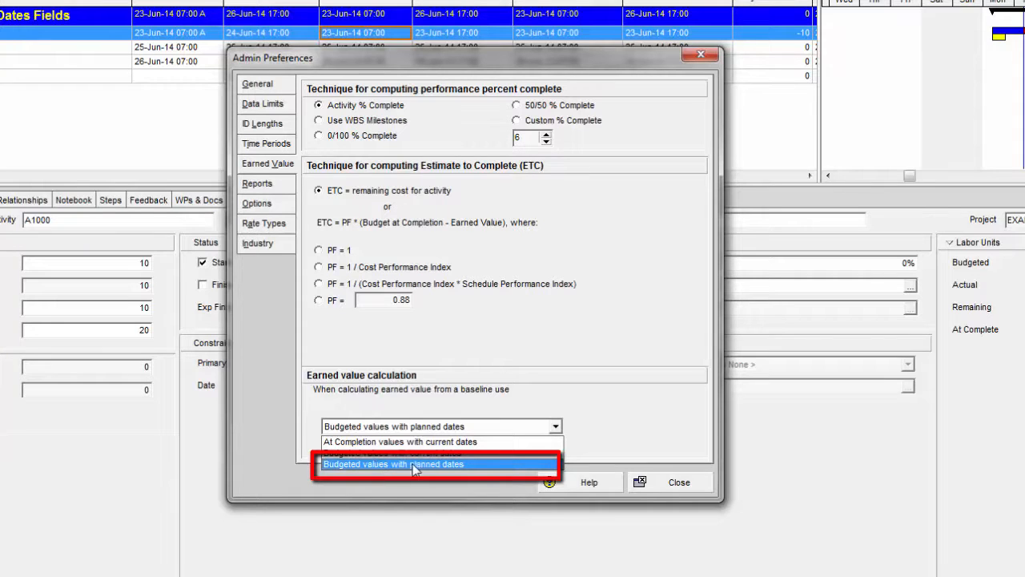
left_click(689, 488)
left_click(691, 487)
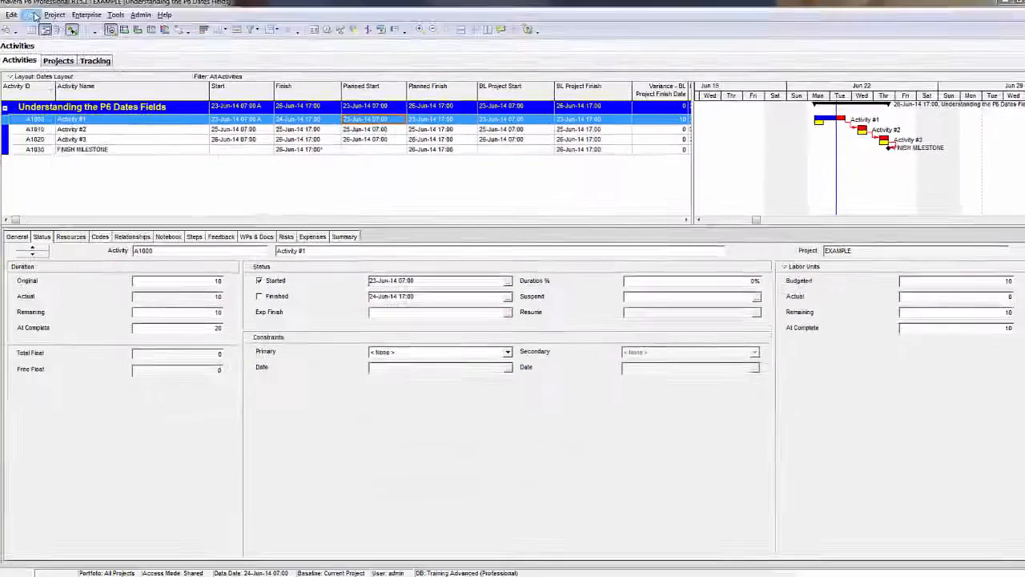
- Save a copy of the current project as a new baseline
left_click(71, 29)
left_click(100, 92)
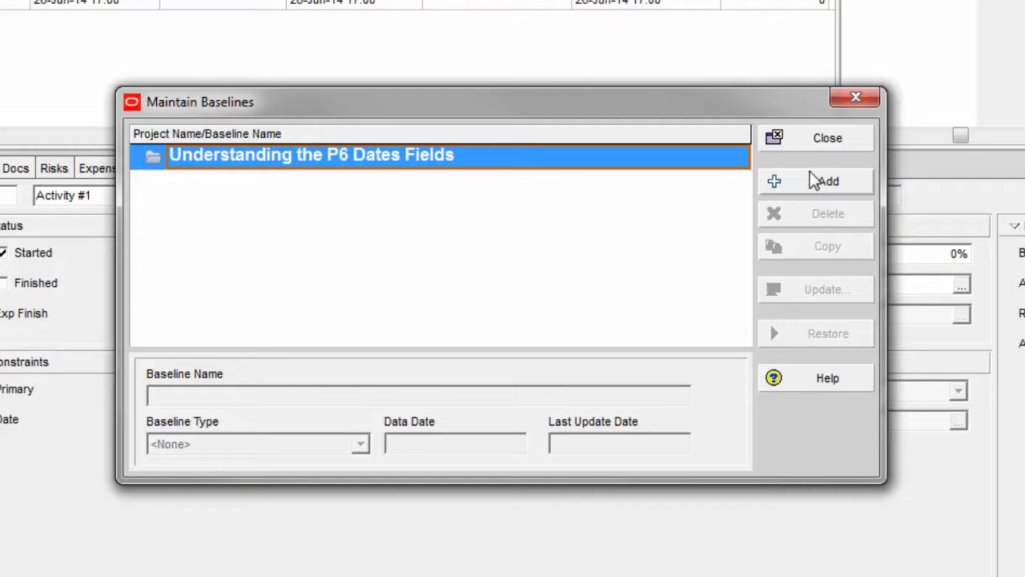
left_click(811, 180)
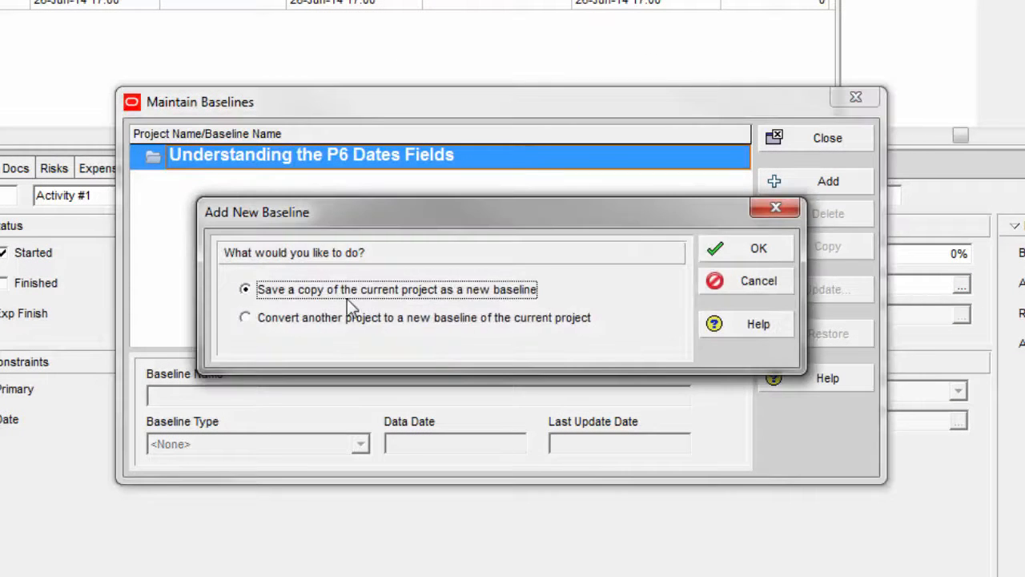
left_click(759, 251)
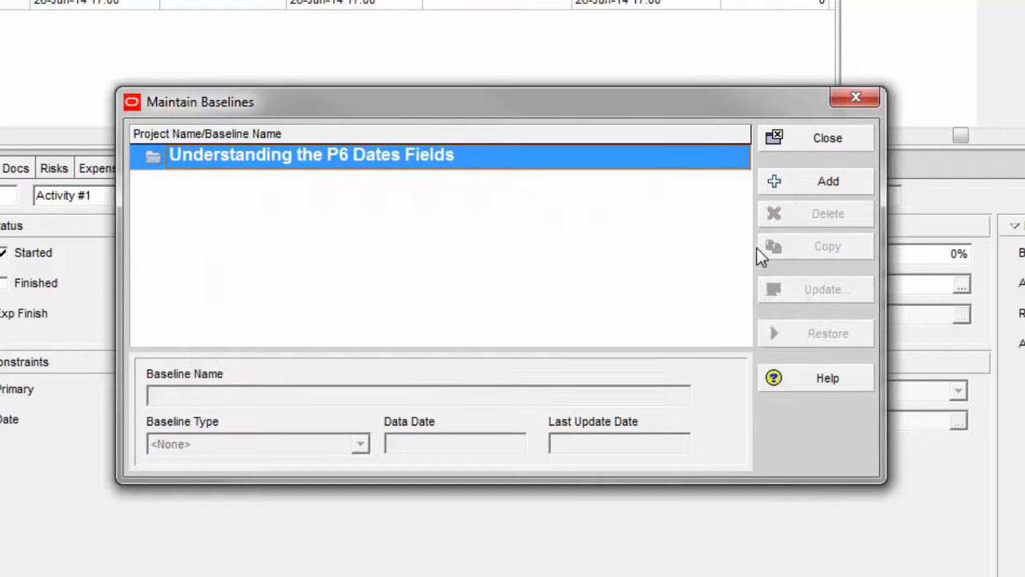
left_click(829, 137)
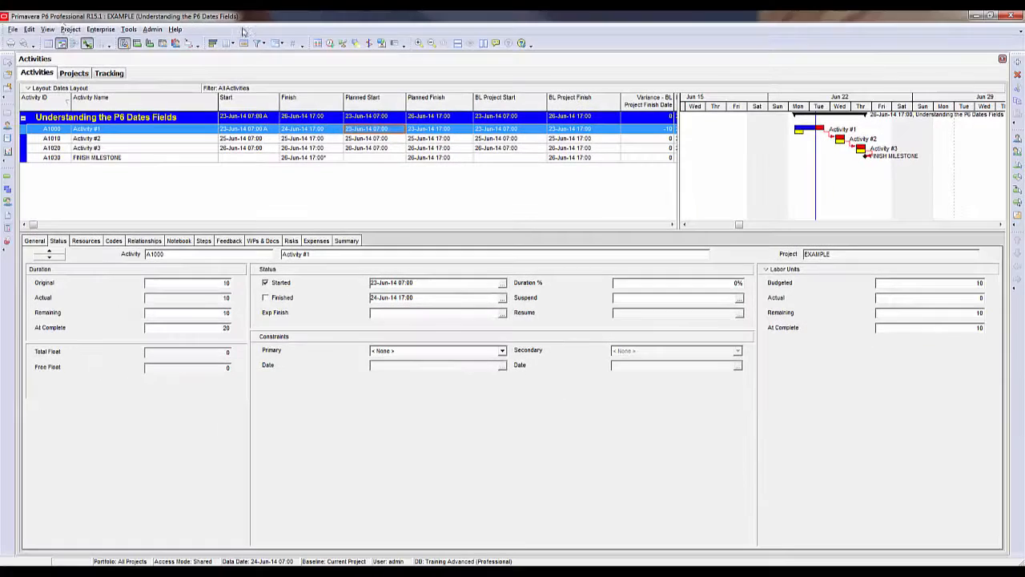
- Assign Understanding the P6 Dates Fields - B1 as the project baseline
left_click(71, 29)
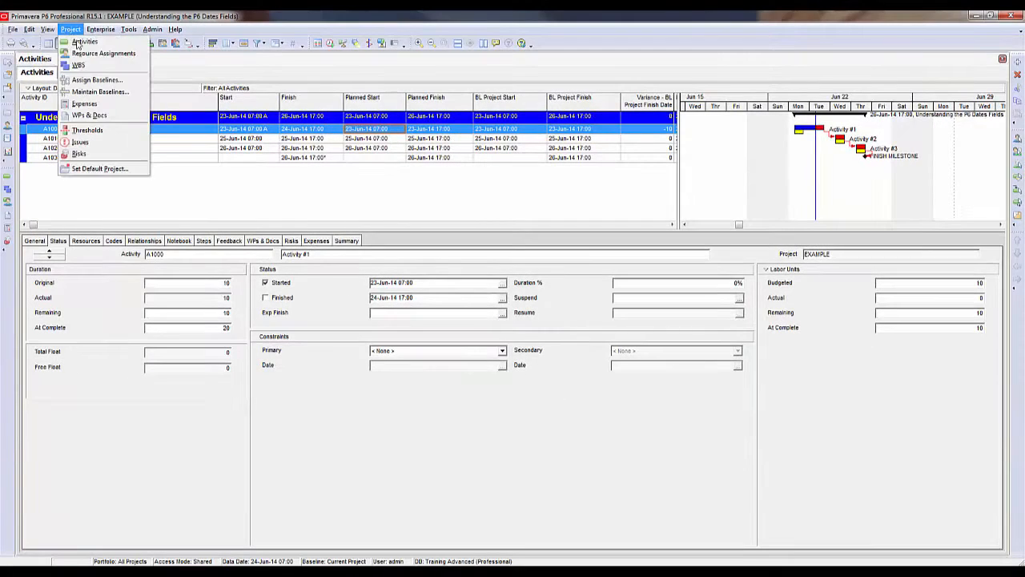
left_click(93, 81)
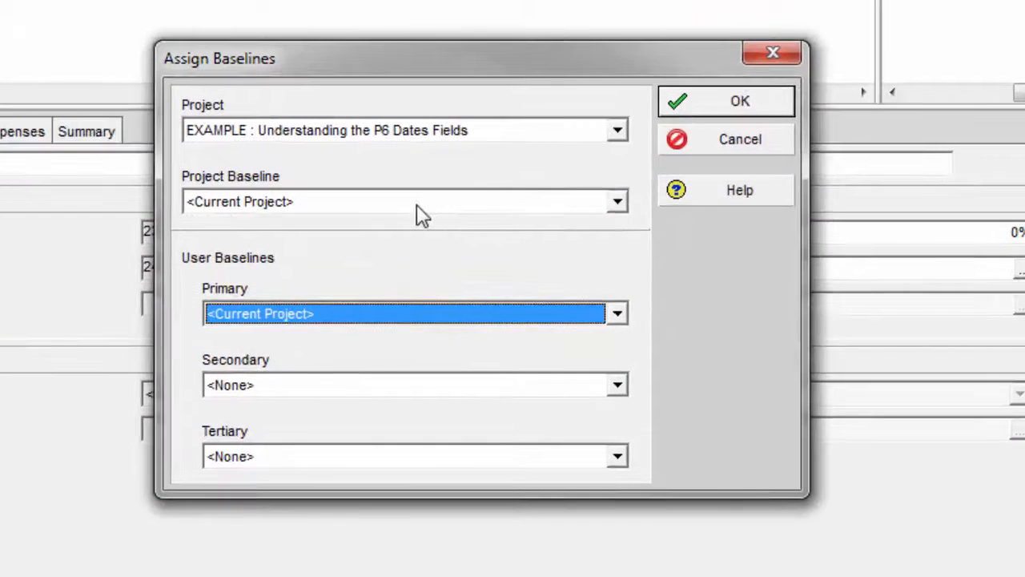
left_click(423, 202)
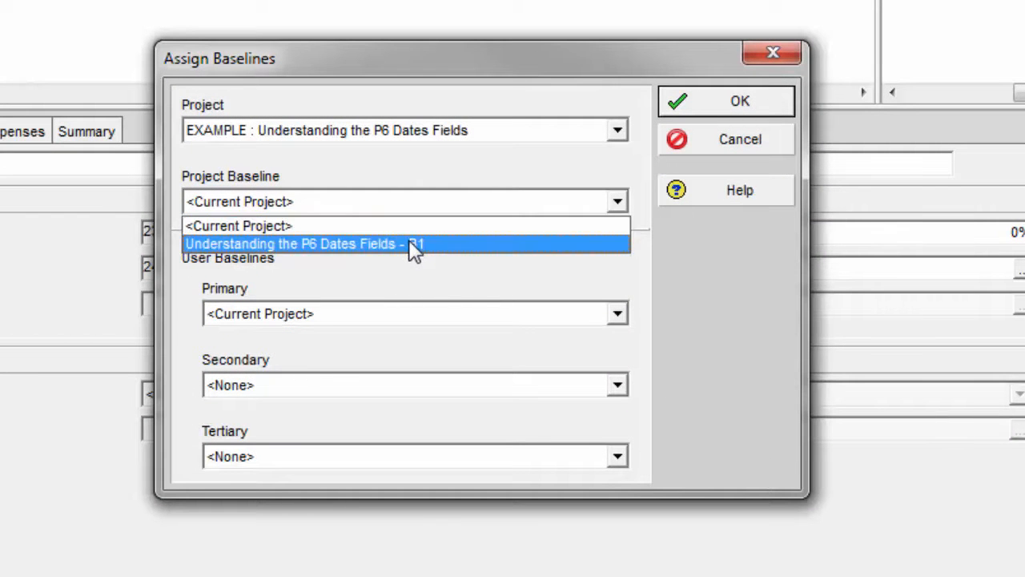
left_click(365, 245)
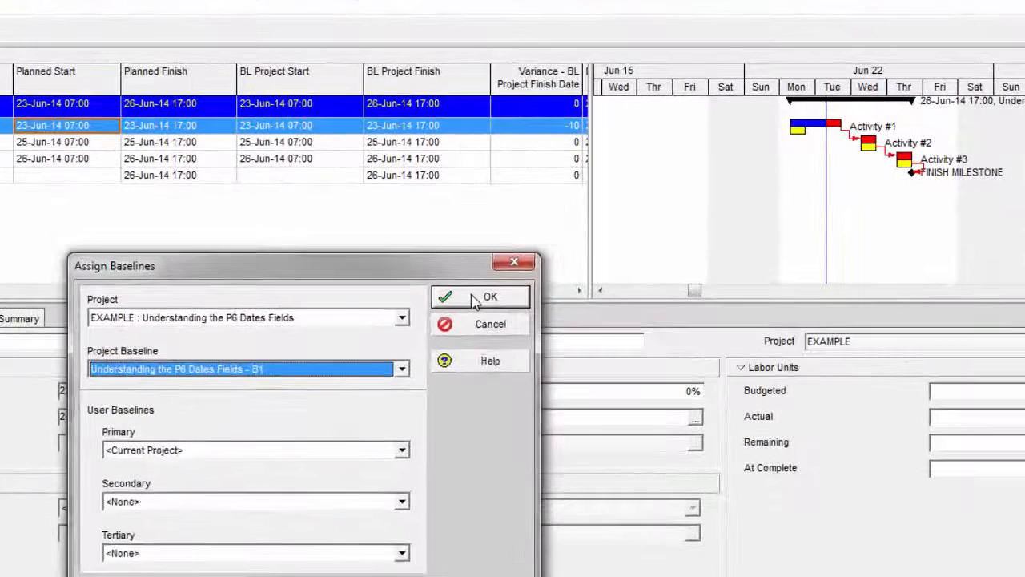
left_click(596, 237)
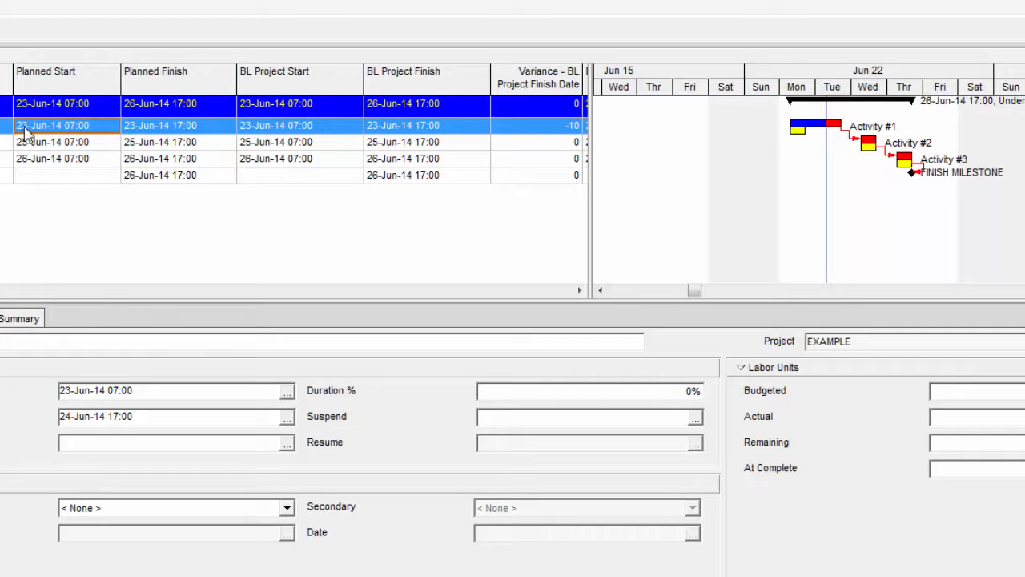
- Examine Activity #1's planned finish and compare the BL Project Finish Date variances of Activity #1 and Activity #2
left_click(158, 130)
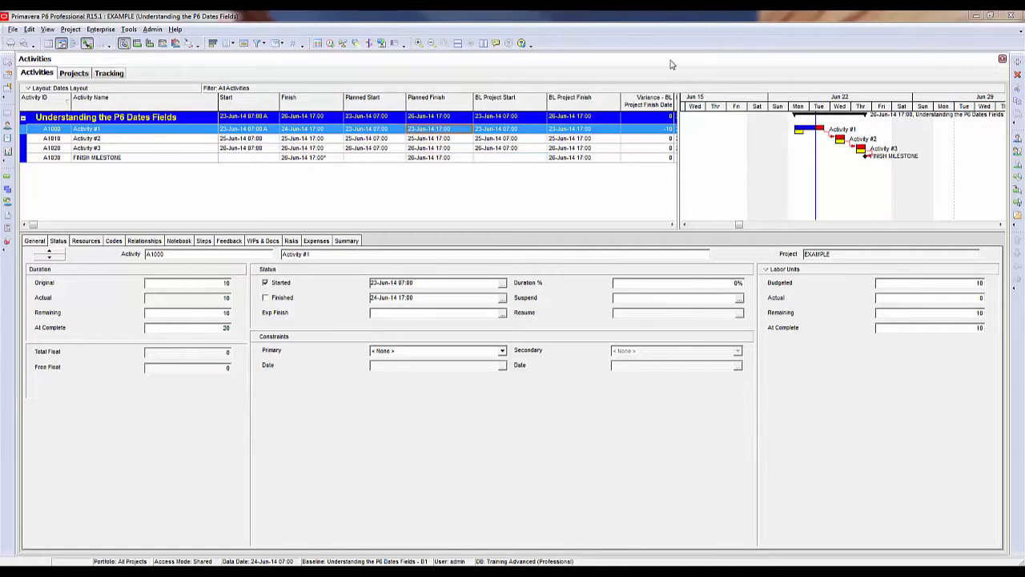
left_click(665, 139)
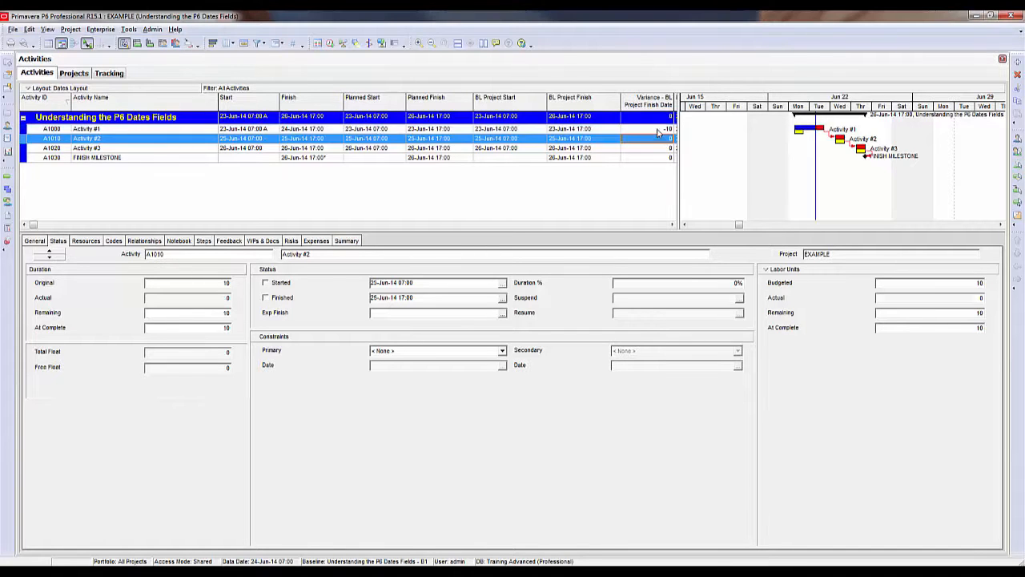
left_click(657, 129)
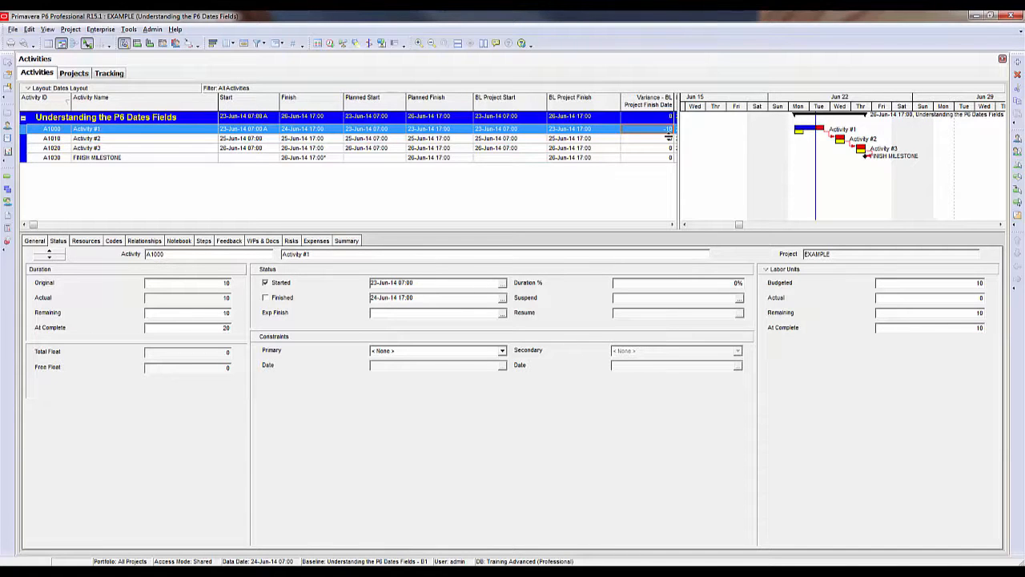
left_click(667, 138)
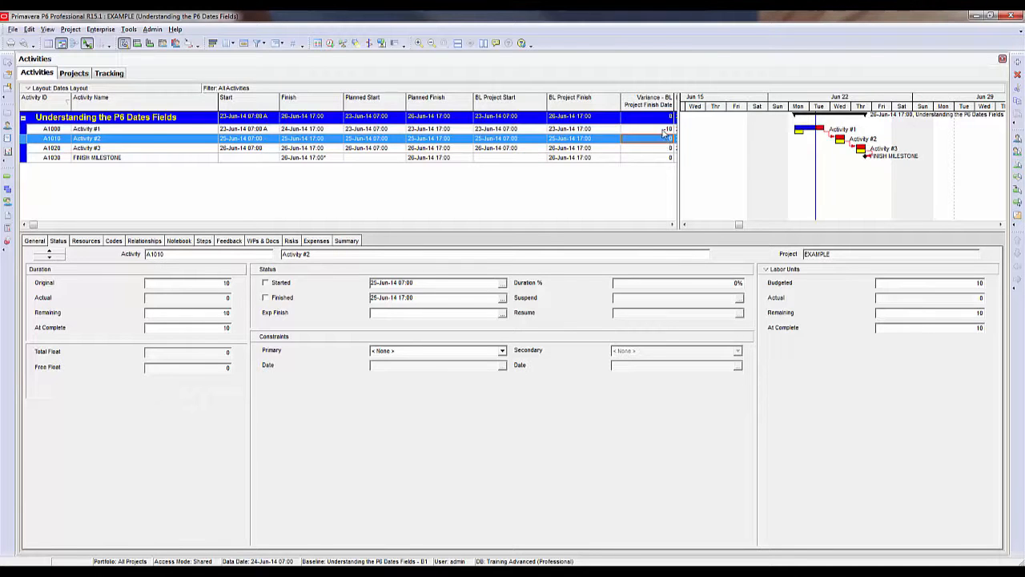
left_click(664, 129)
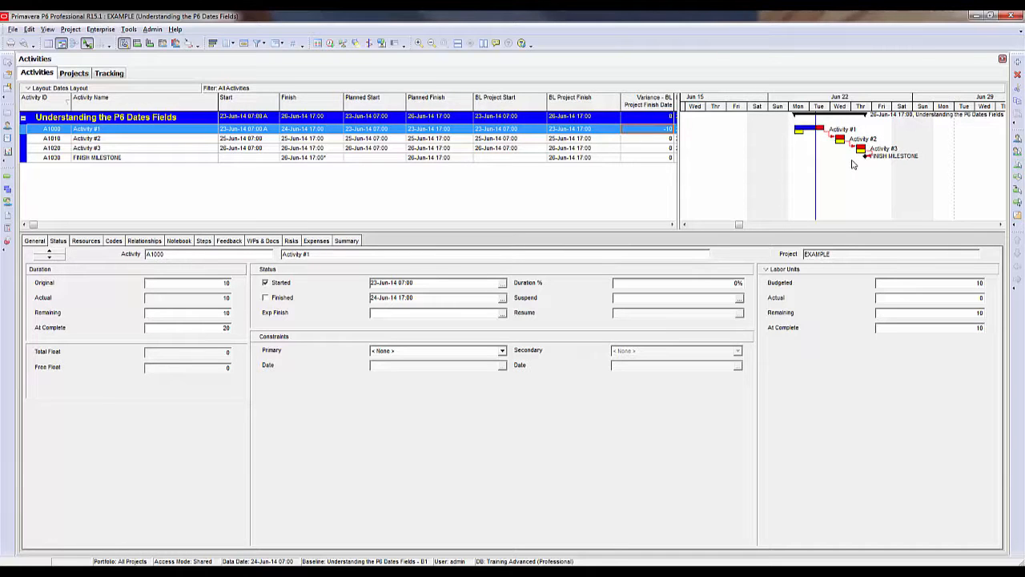
- Set the earned value calculation from a baseline to At Completion values with current dates in the admin preferences
left_click(153, 29)
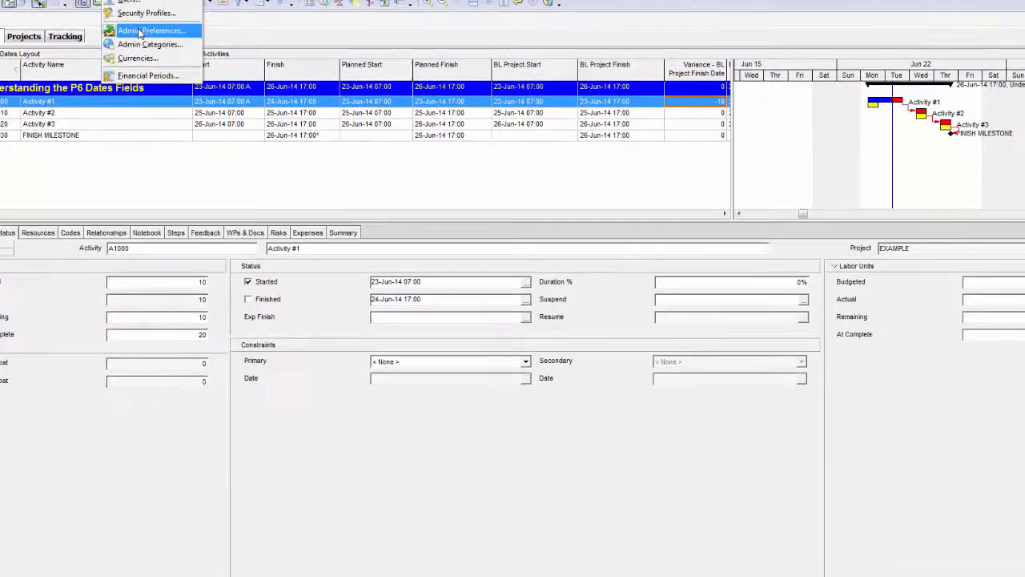
left_click(183, 68)
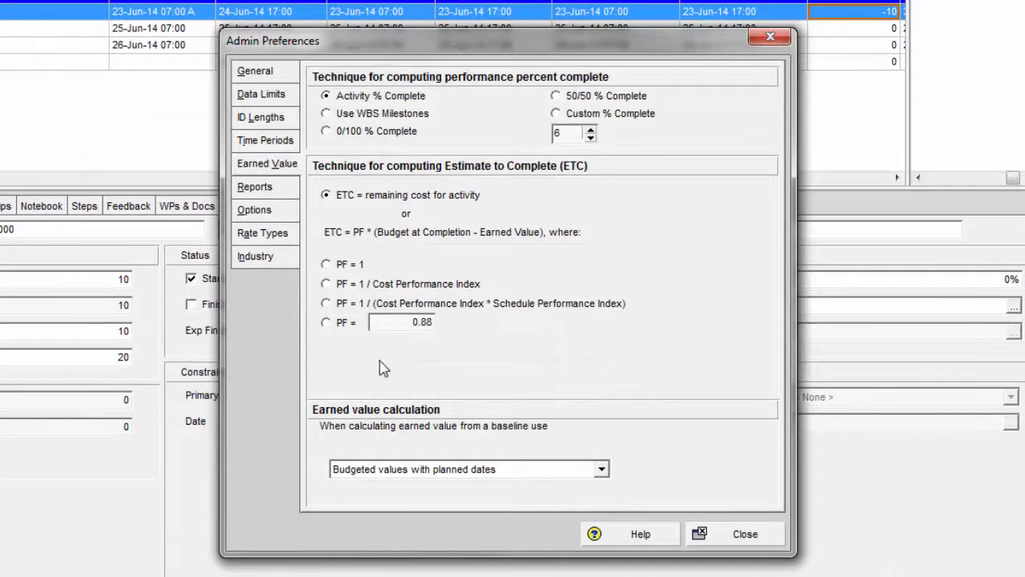
left_click(602, 470)
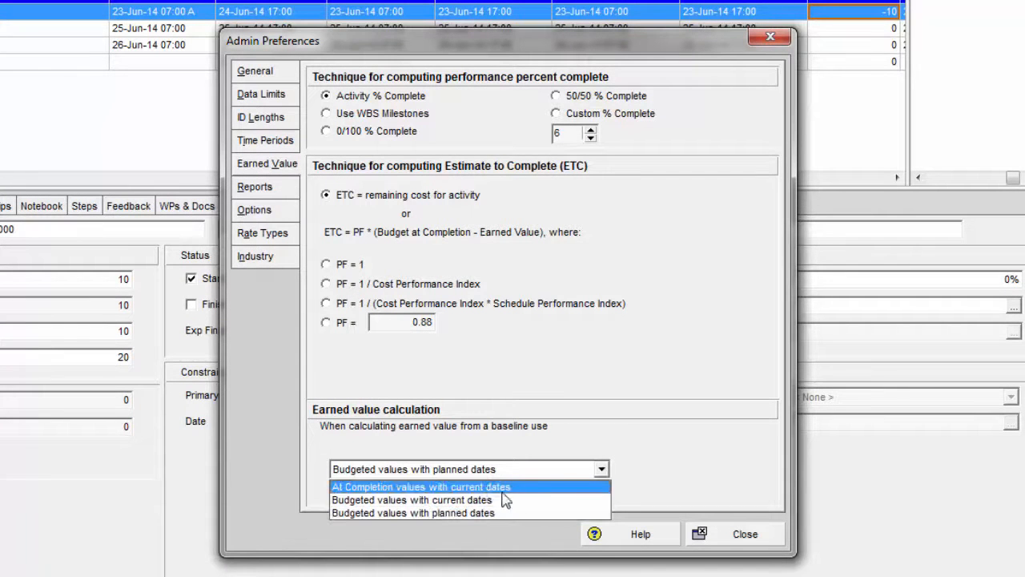
left_click(483, 487)
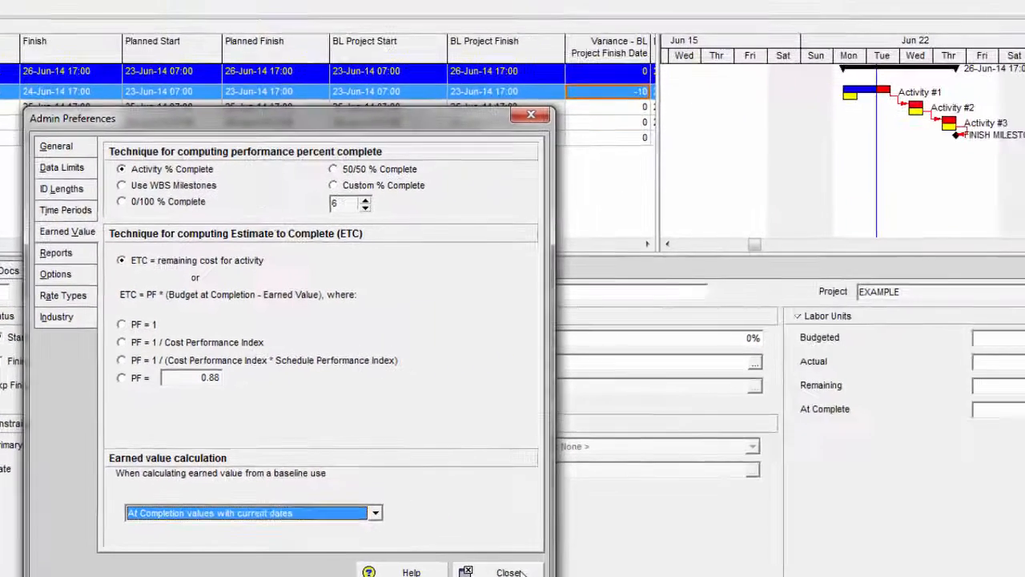
left_click(508, 572)
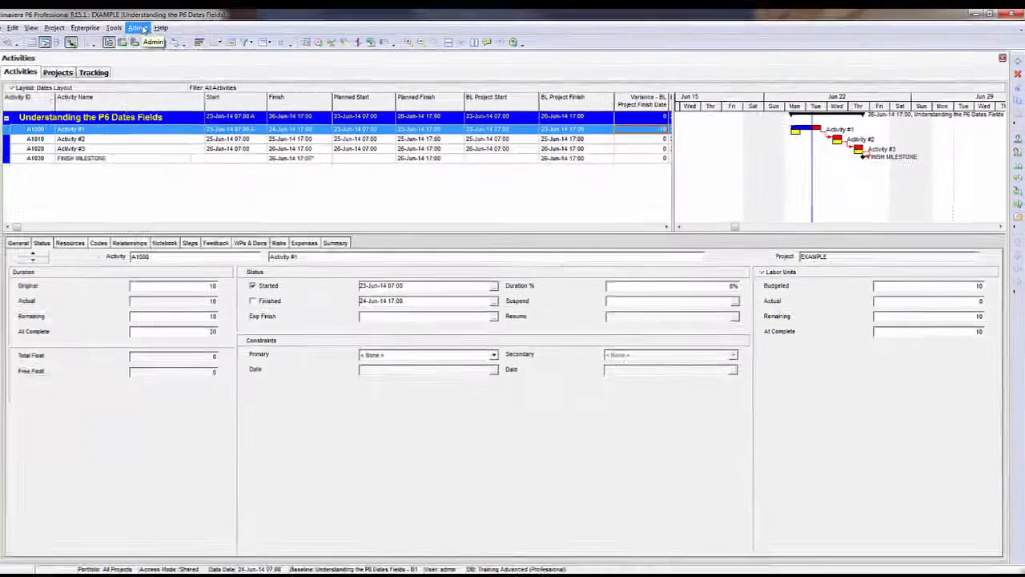
- Recheck the earned value calculation setting in the admin preferences
left_click(153, 30)
left_click(166, 71)
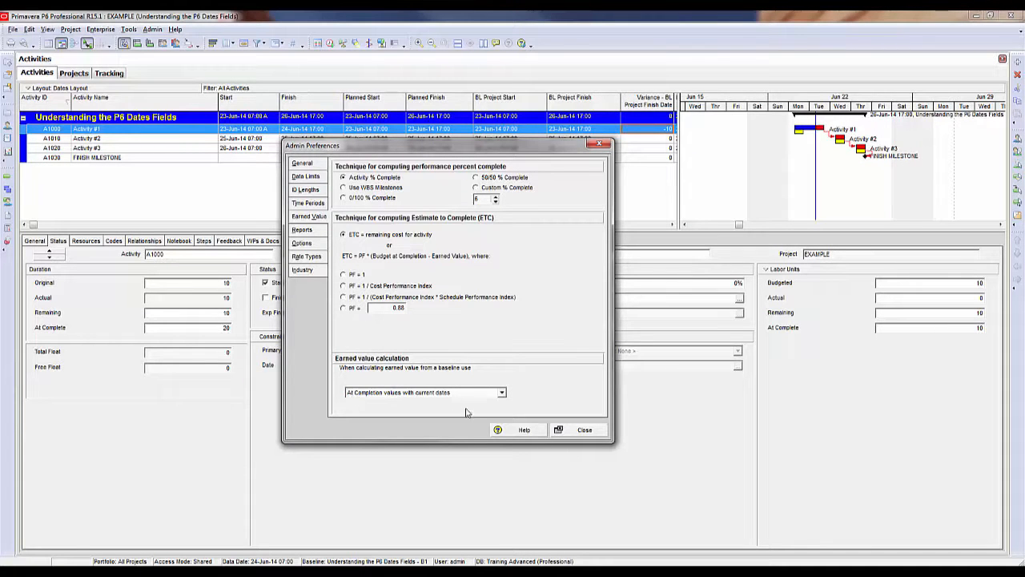
left_click(583, 429)
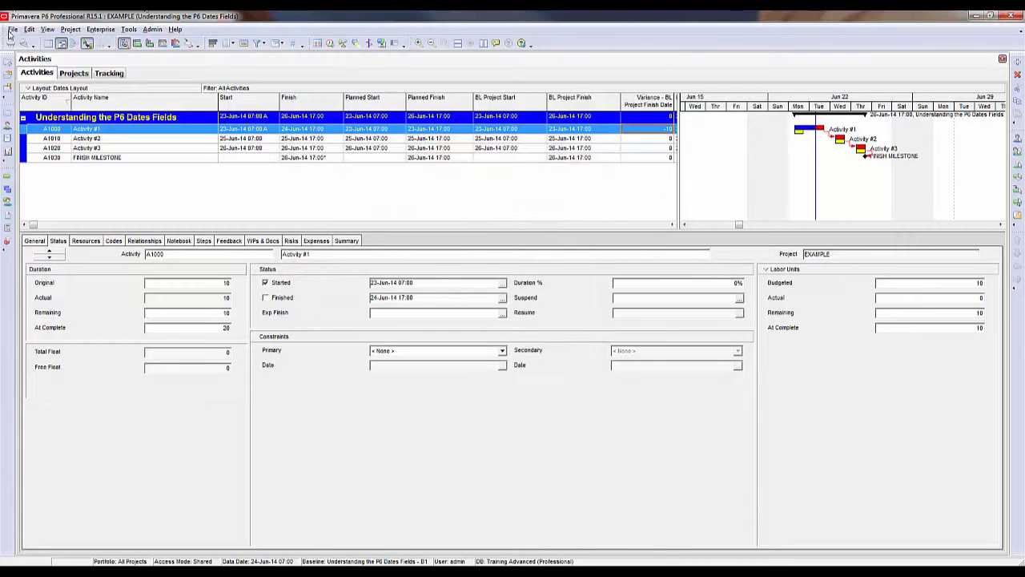
- Rename the existing baseline Understanding the P6 Dates Fields - OLD and save a copy of the current project as another baseline
left_click(70, 29)
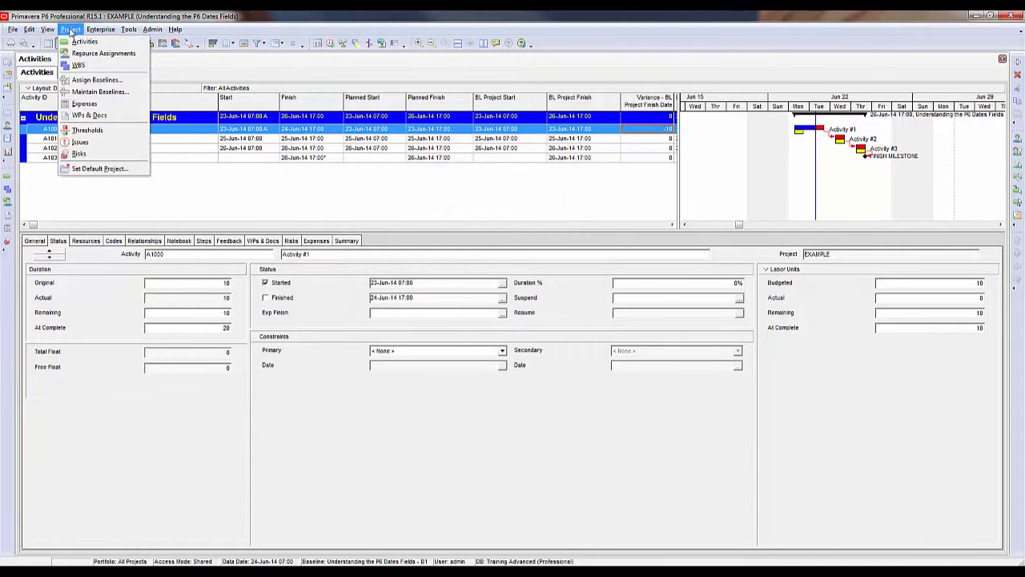
left_click(88, 92)
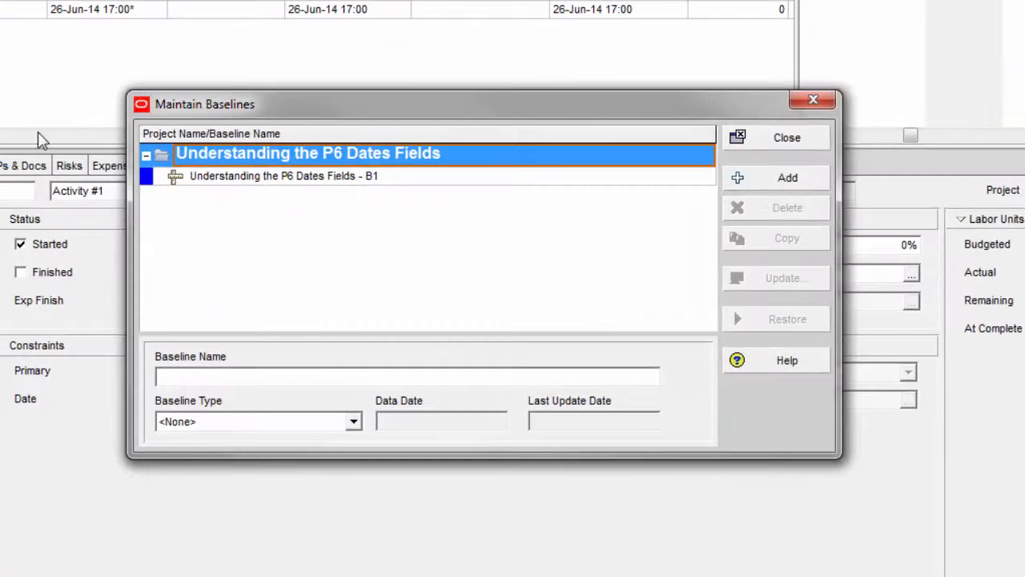
left_click(371, 212)
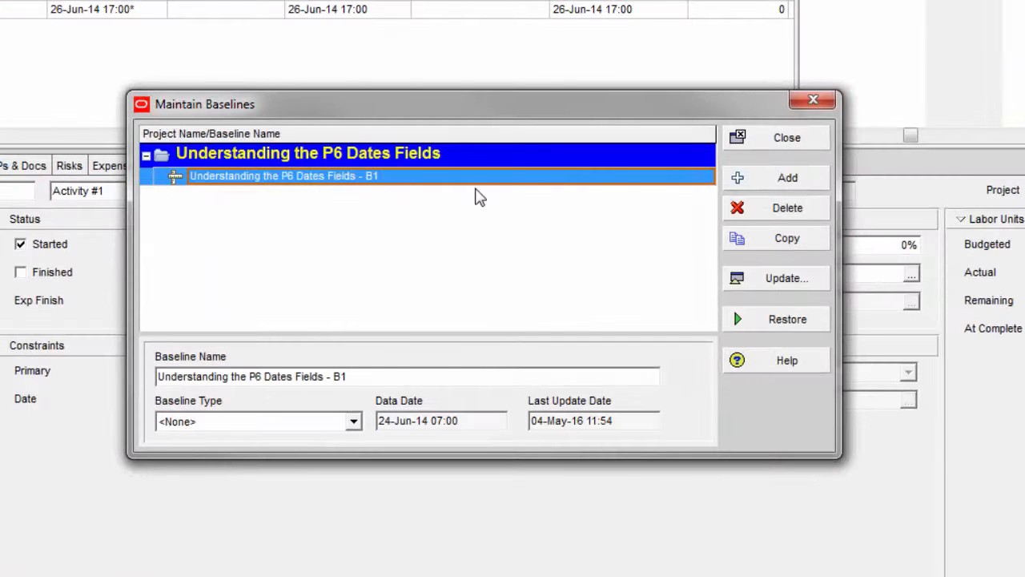
left_click(441, 179)
left_click_drag(365, 178, 380, 178)
type("OLD")
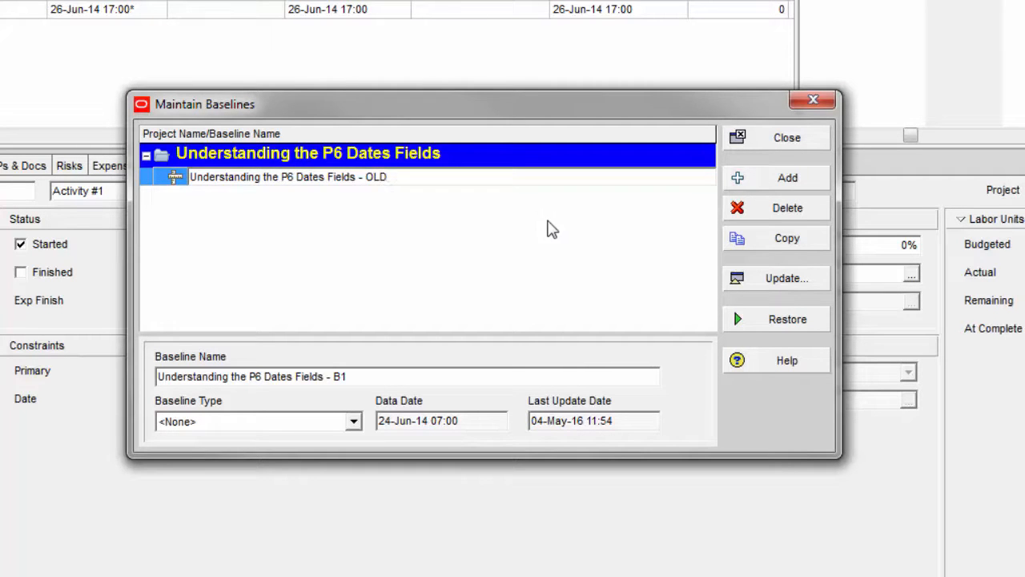
key("Return")
left_click(789, 179)
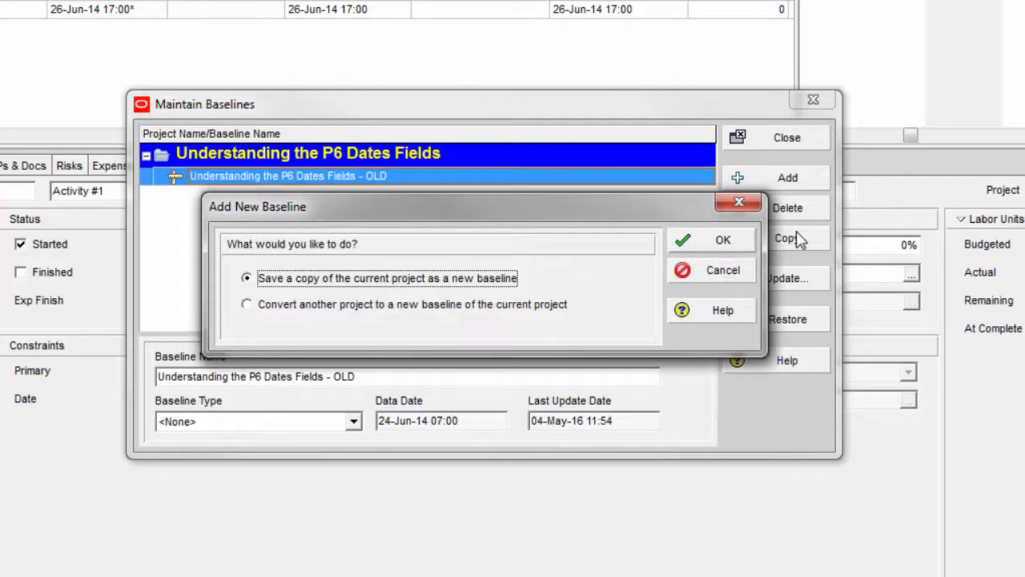
left_click(724, 242)
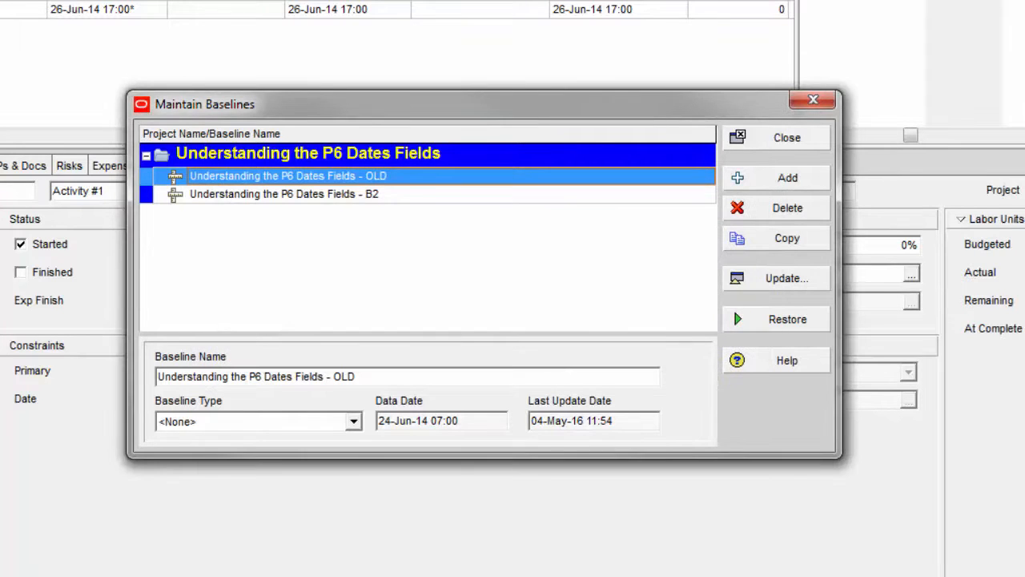
- Assign the baseline Understanding the P6 Dates Fields - B2 as the project baseline
left_click(402, 201)
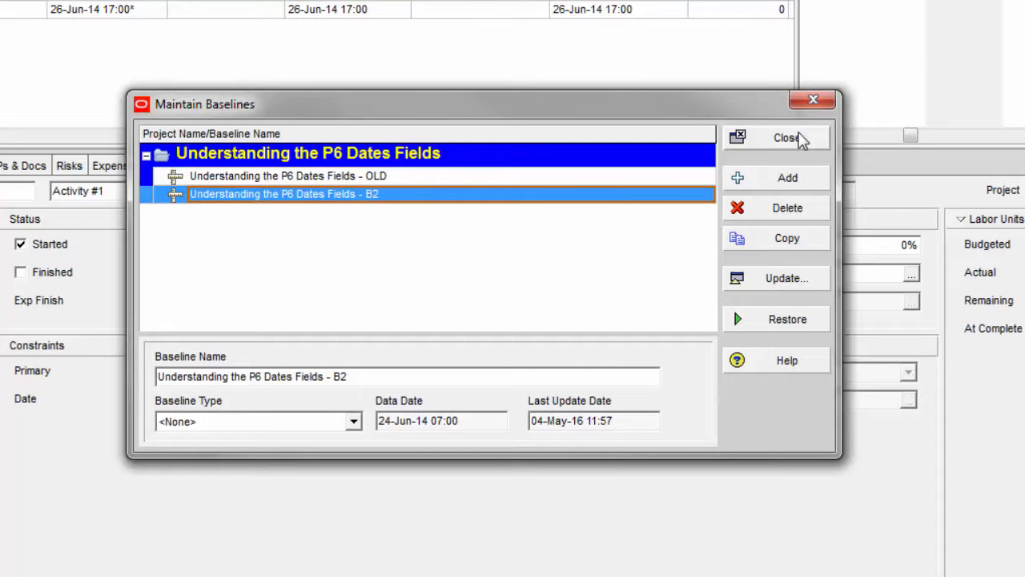
left_click(788, 137)
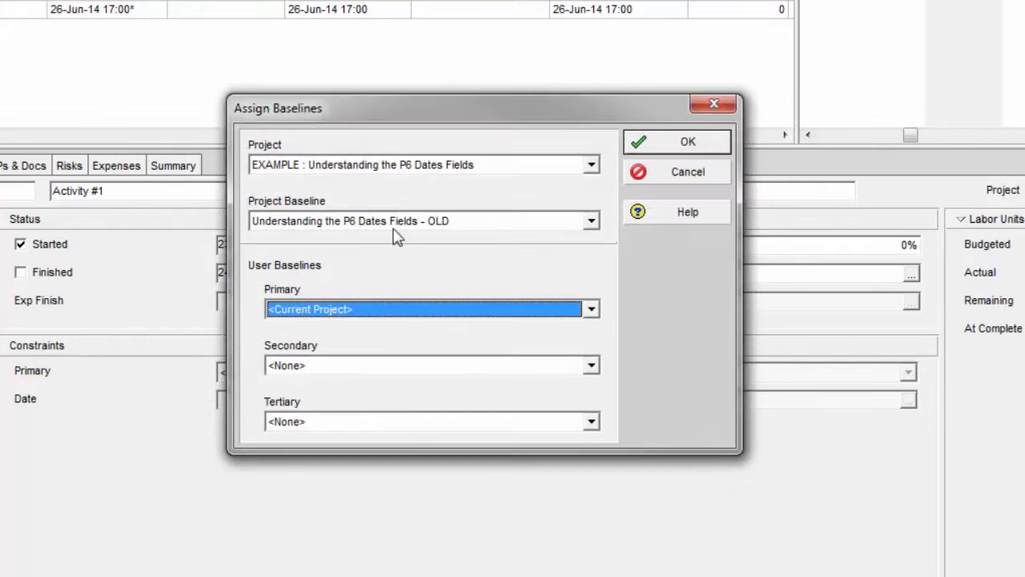
left_click(394, 229)
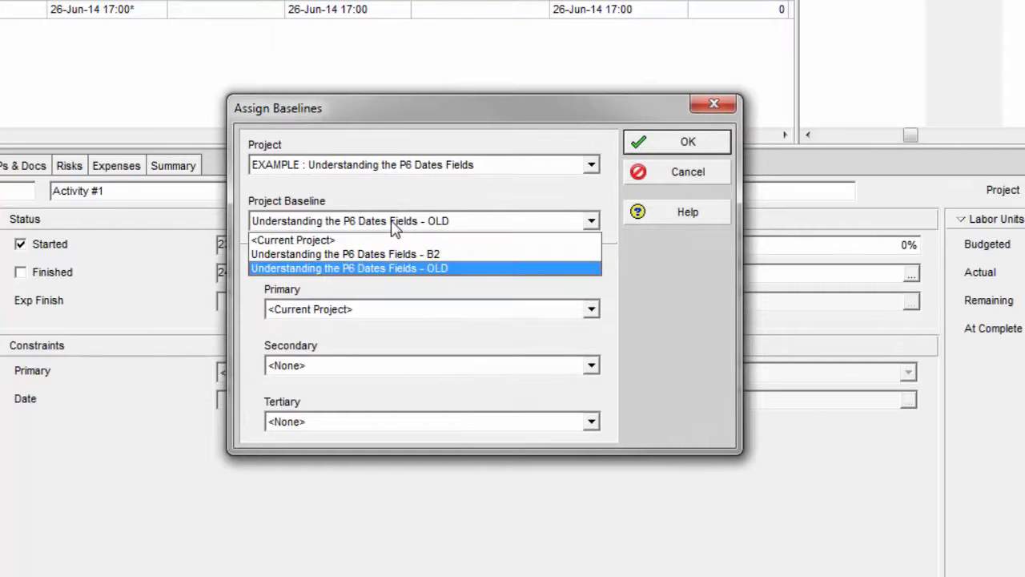
left_click(436, 254)
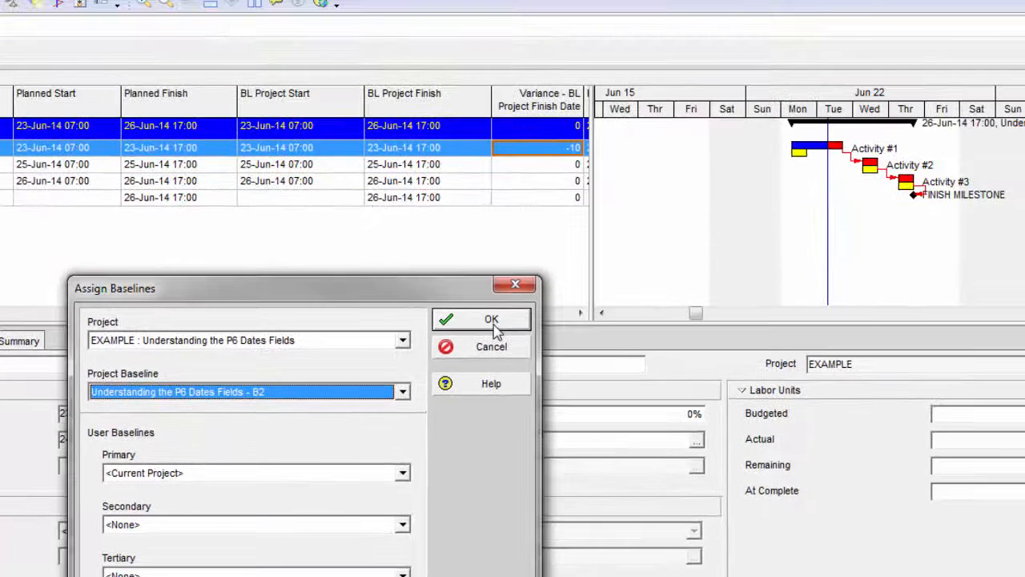
left_click(500, 320)
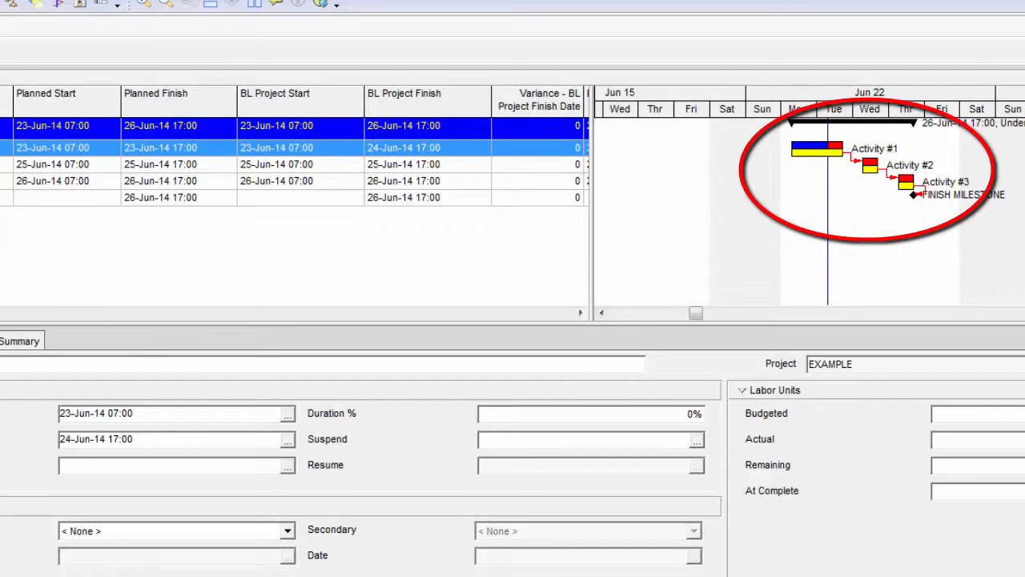
- Examine the planned start and planned finish of Activity #1 and of the project summary row
left_click(82, 152)
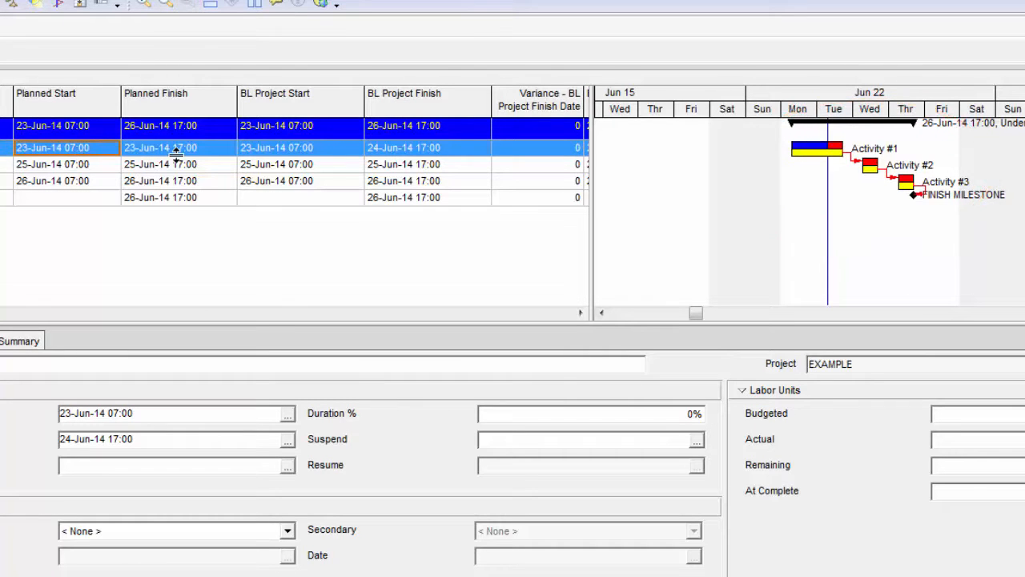
left_click(174, 153)
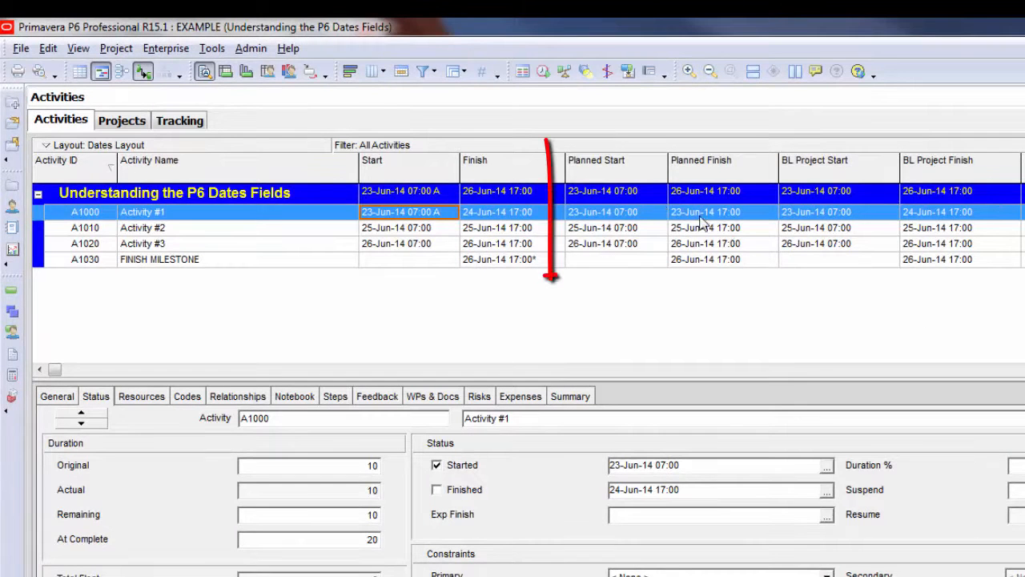
left_click(652, 198)
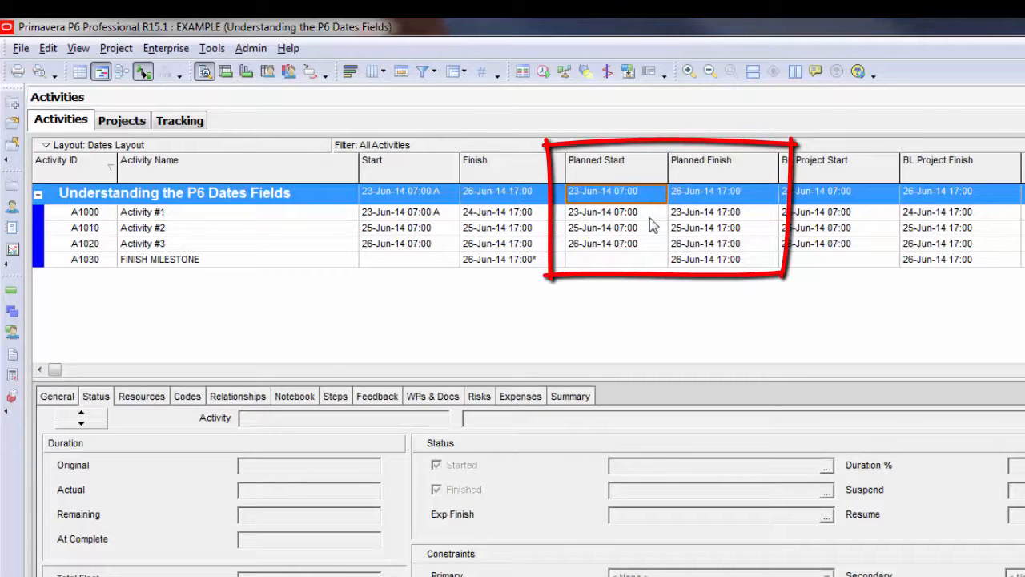
left_click(648, 216)
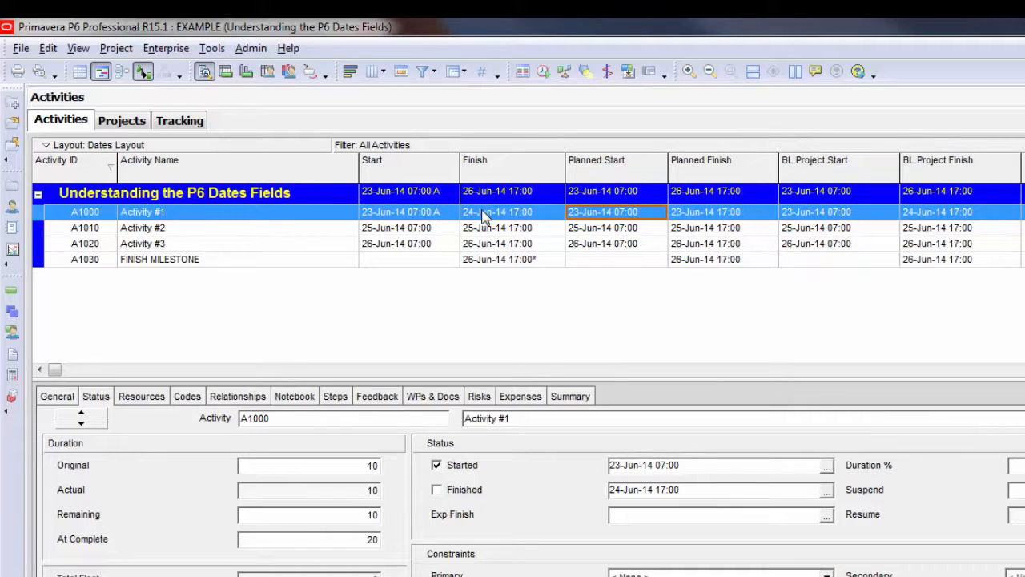
- Mark Activity #2 as started and check its planned start
left_click(488, 230)
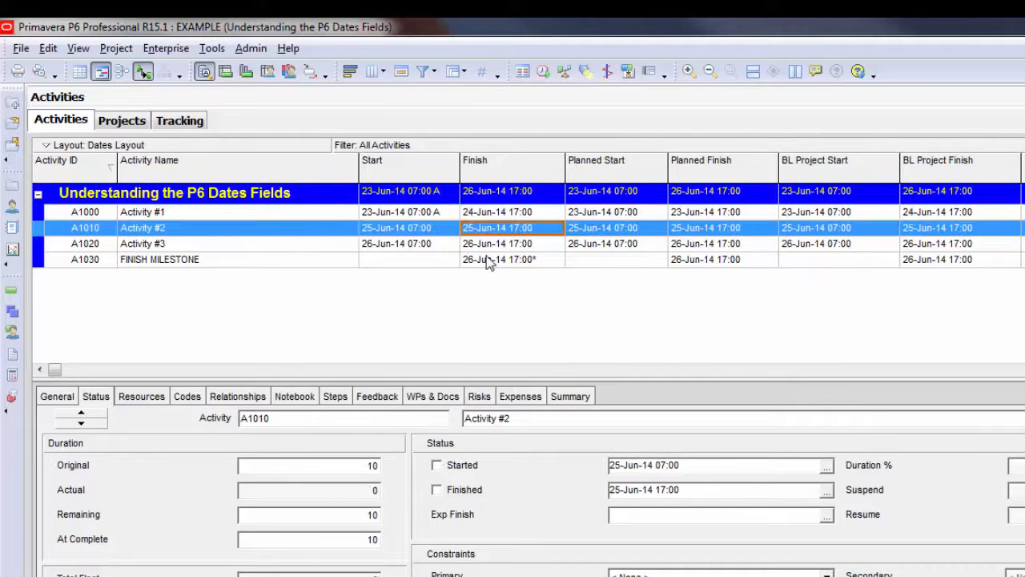
left_click(436, 465)
left_click(617, 229)
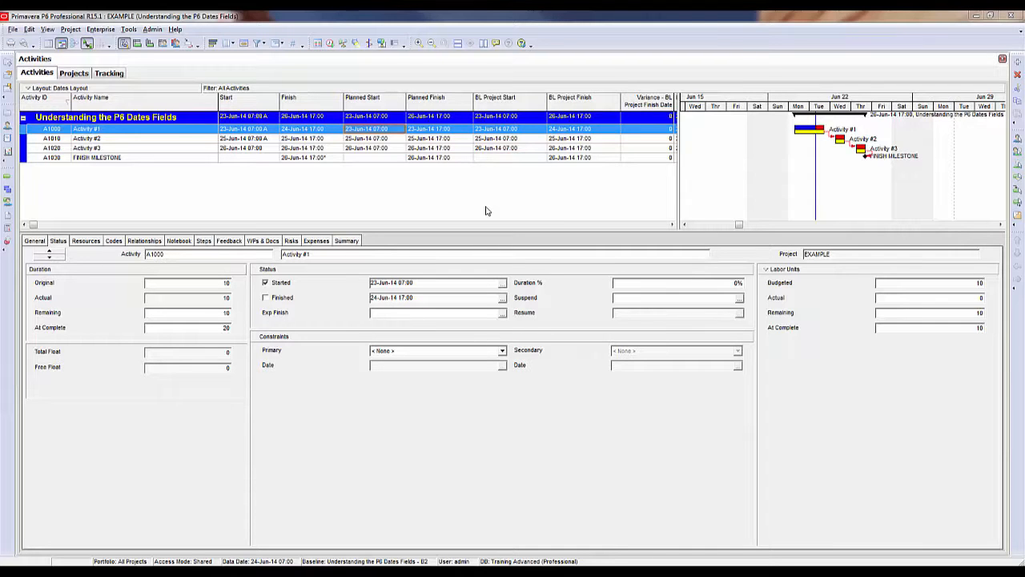
- Review the earned value calculation options in the admin preferences, keeping At Completion values with current dates
left_click(148, 30)
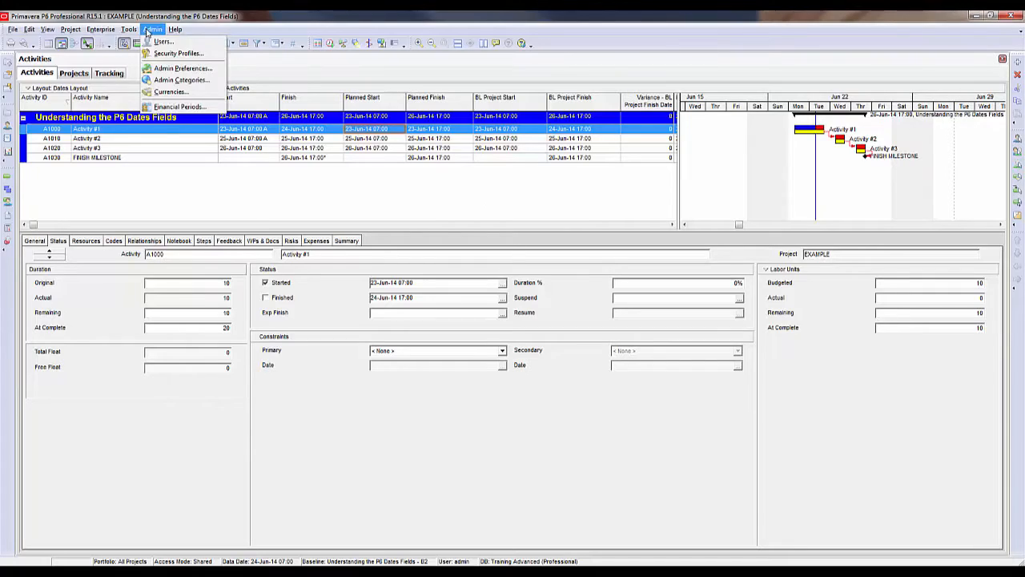
left_click(178, 69)
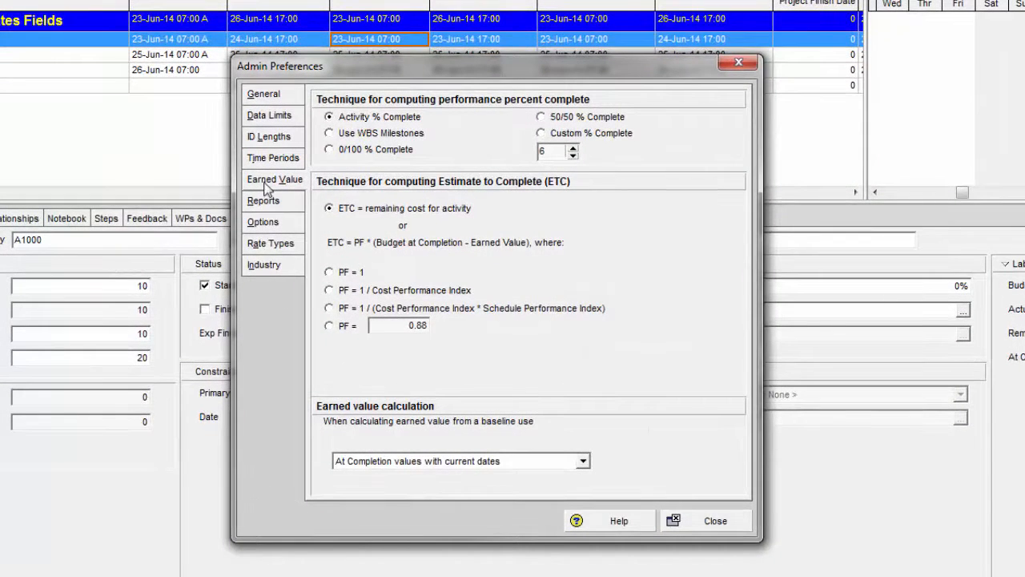
left_click(583, 460)
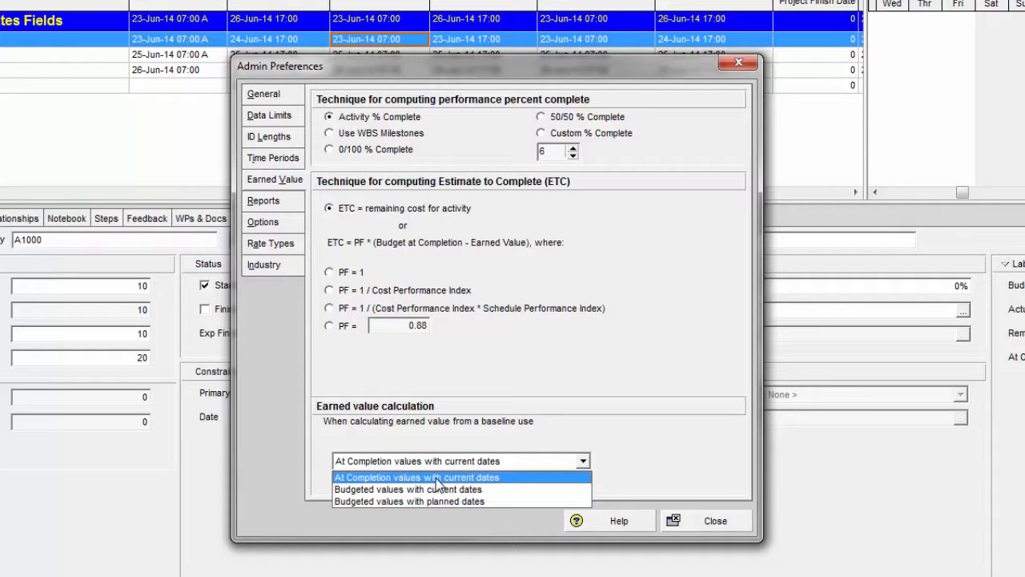
left_click(372, 478)
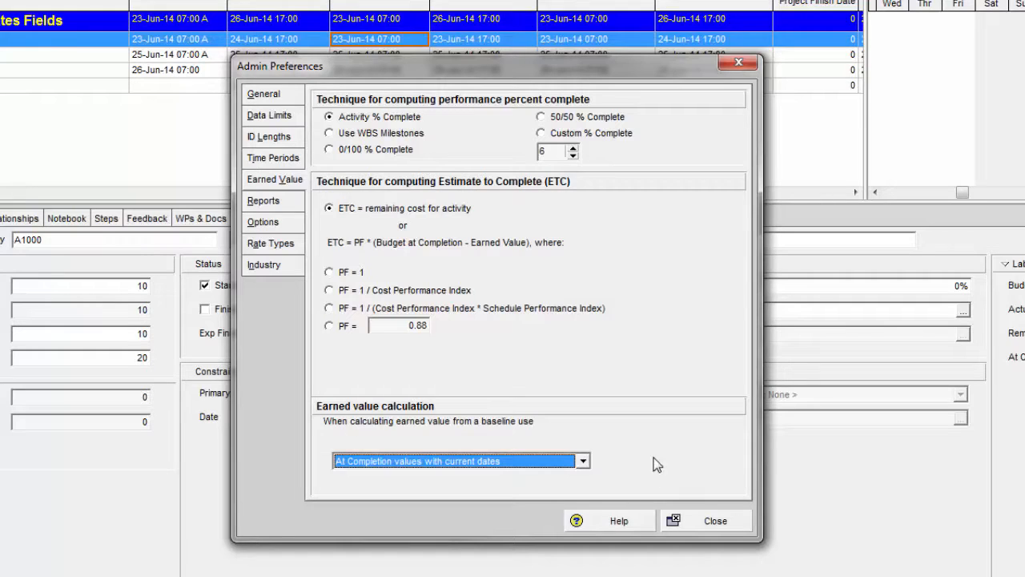
left_click(711, 519)
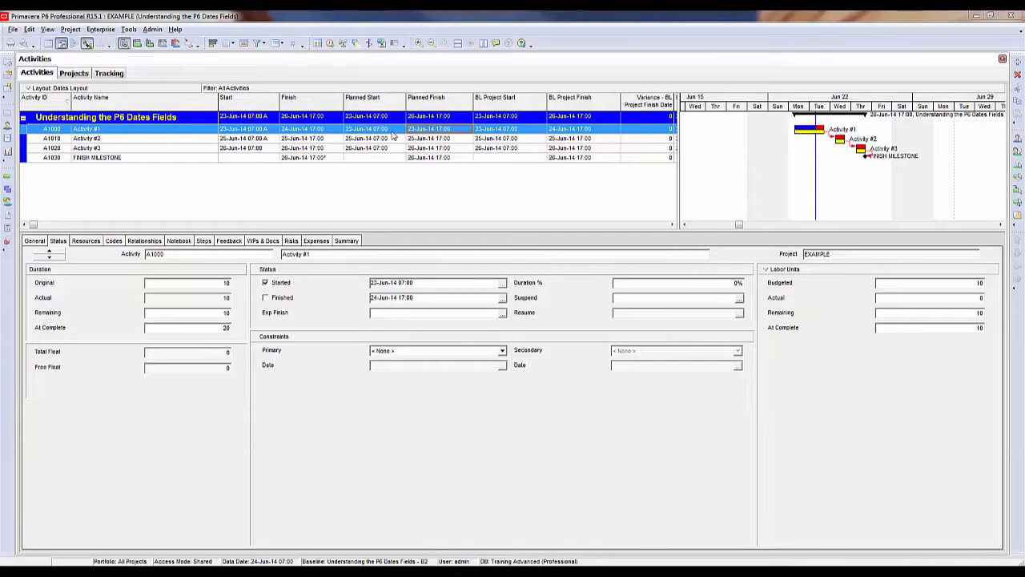
- Compare the project summary row's planned start and finish with its BL Project Start and BL Project Finish
left_click(373, 118)
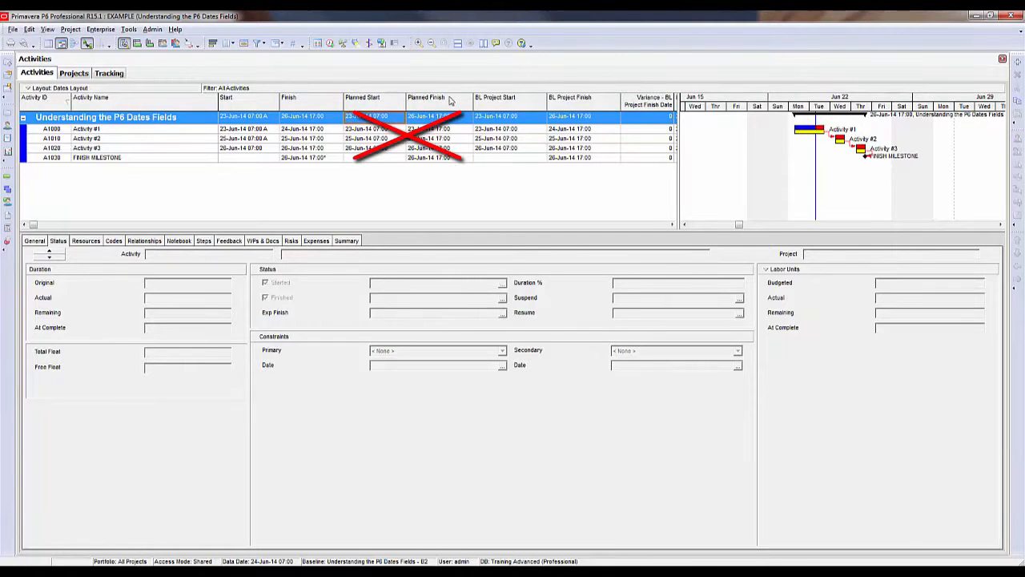
left_click(490, 119)
left_click(571, 120)
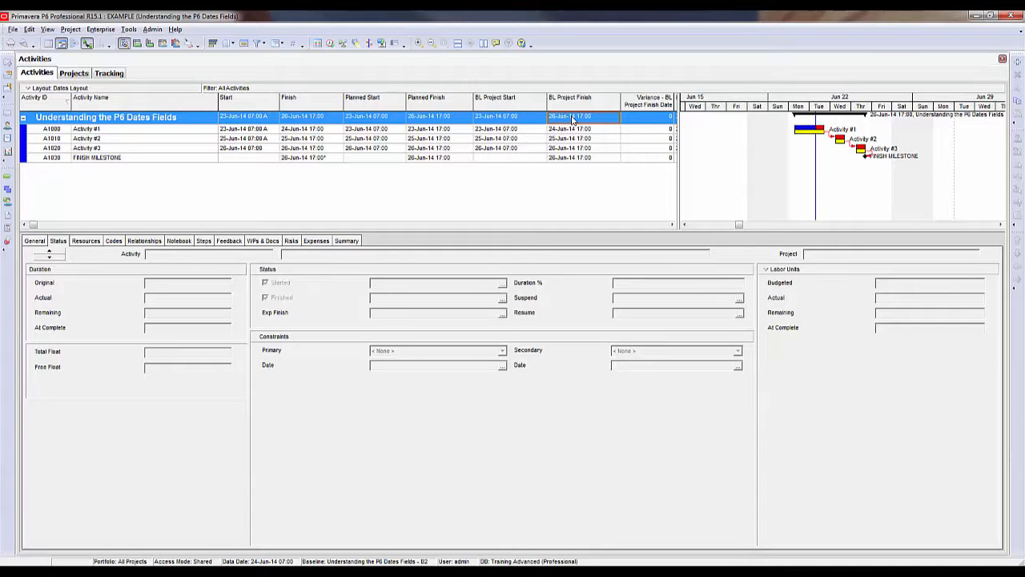
left_click(374, 120)
left_click(445, 118)
- Examine the planned dates of Activity #1, Activity #2 and Activity #3 against those of the project summary row
left_click(402, 130)
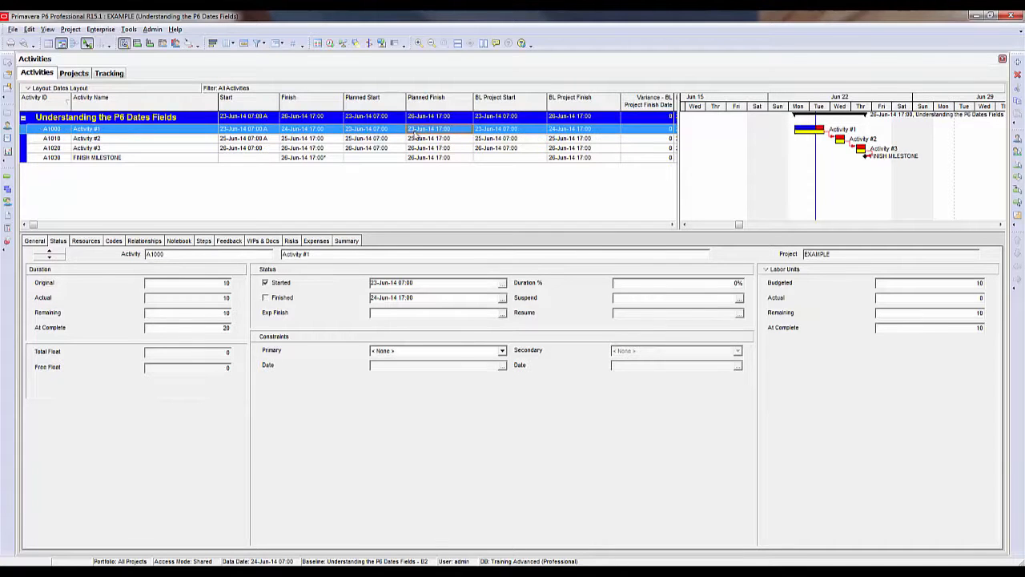
left_click(417, 139)
left_click(390, 140)
left_click(392, 149)
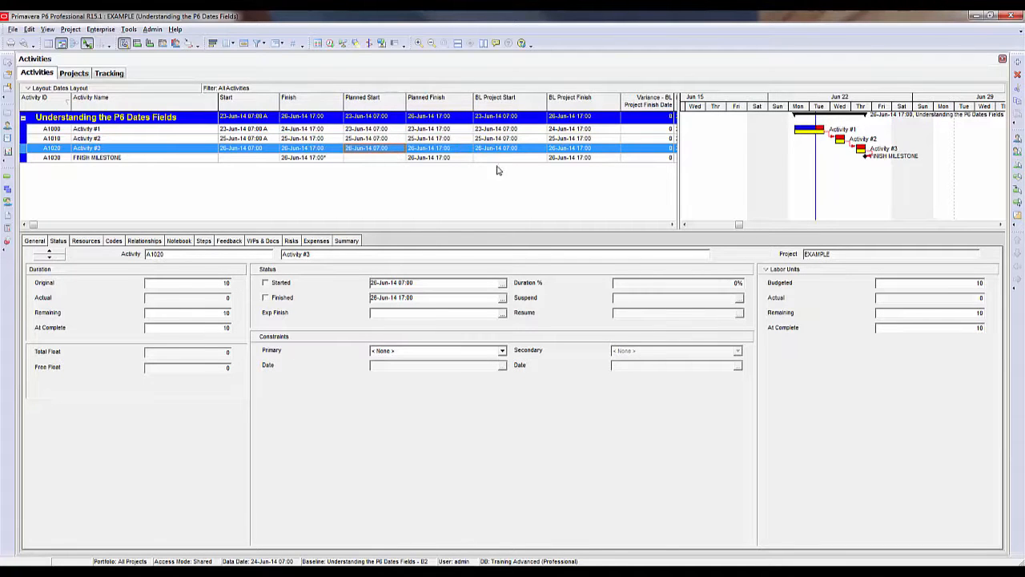
left_click(374, 120)
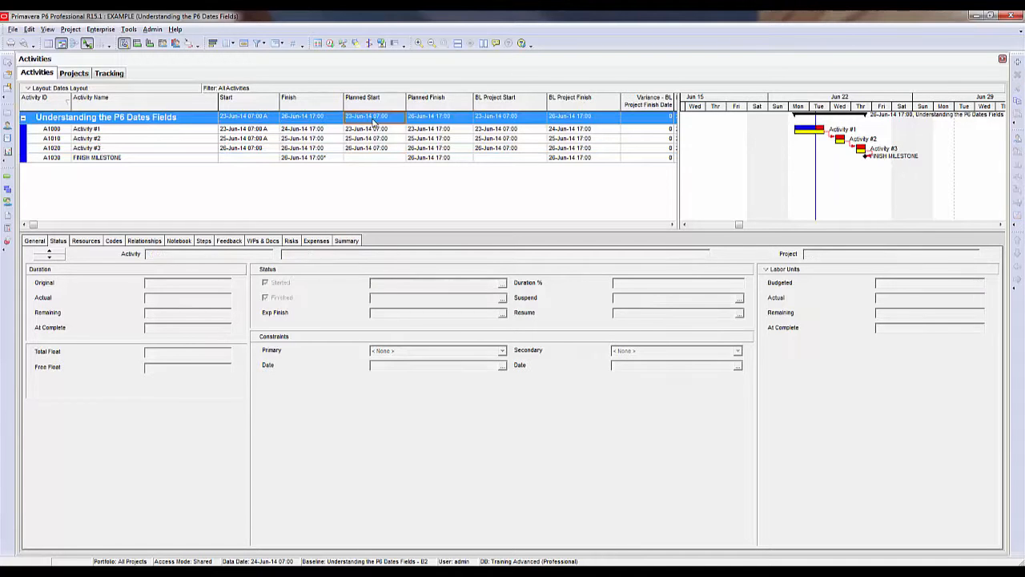
left_click(433, 121)
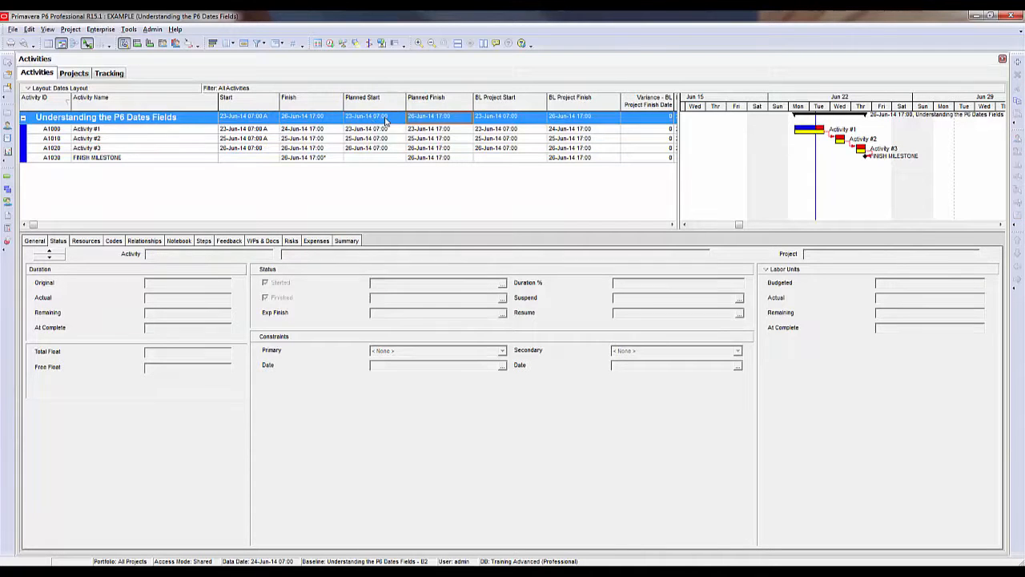
left_click(389, 130)
left_click(423, 132)
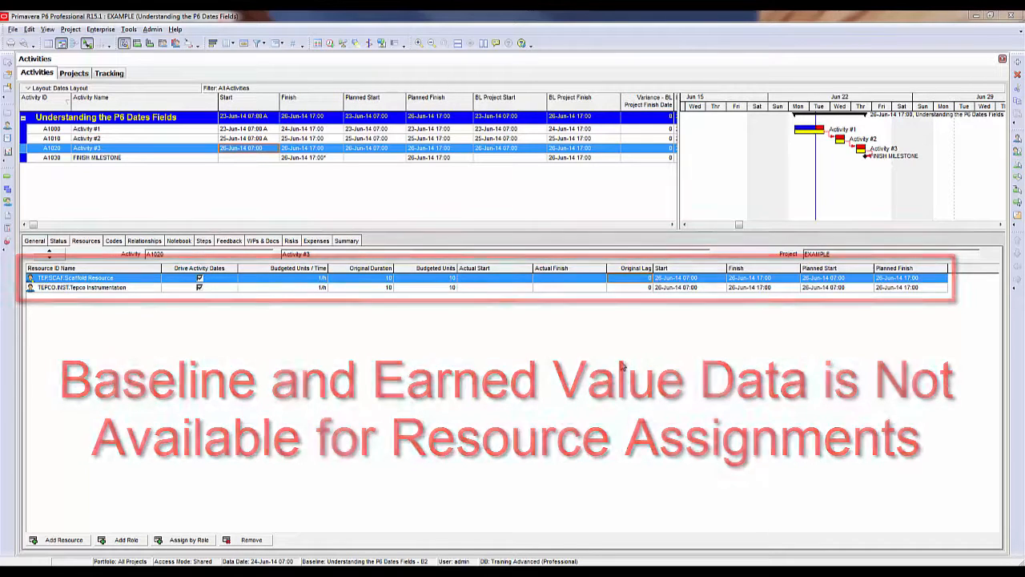
- Check which date columns are available for Activity #3's resource assignments, then examine the Scaffold Resource's planned start and finish
left_click(379, 149)
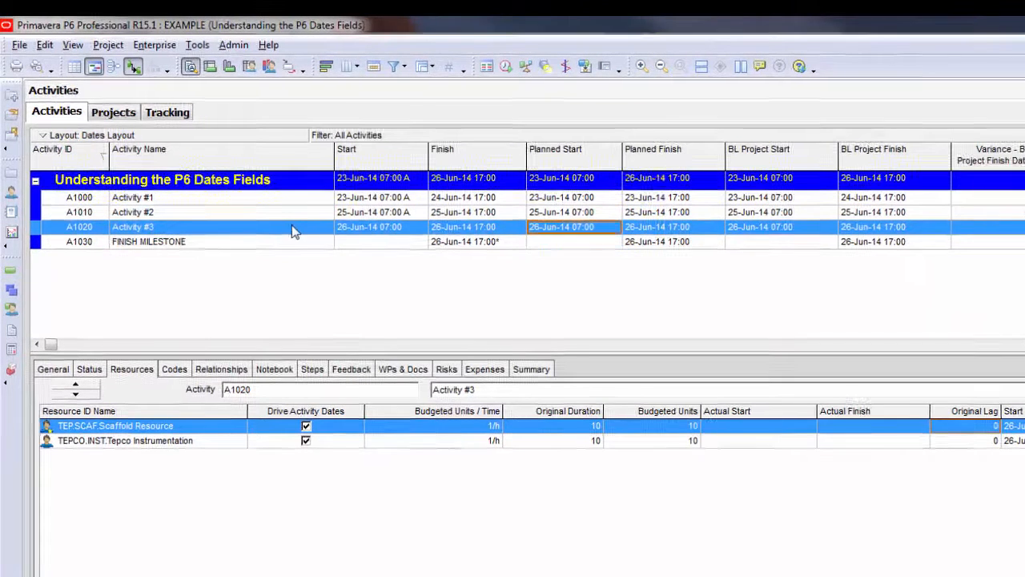
left_click(293, 229)
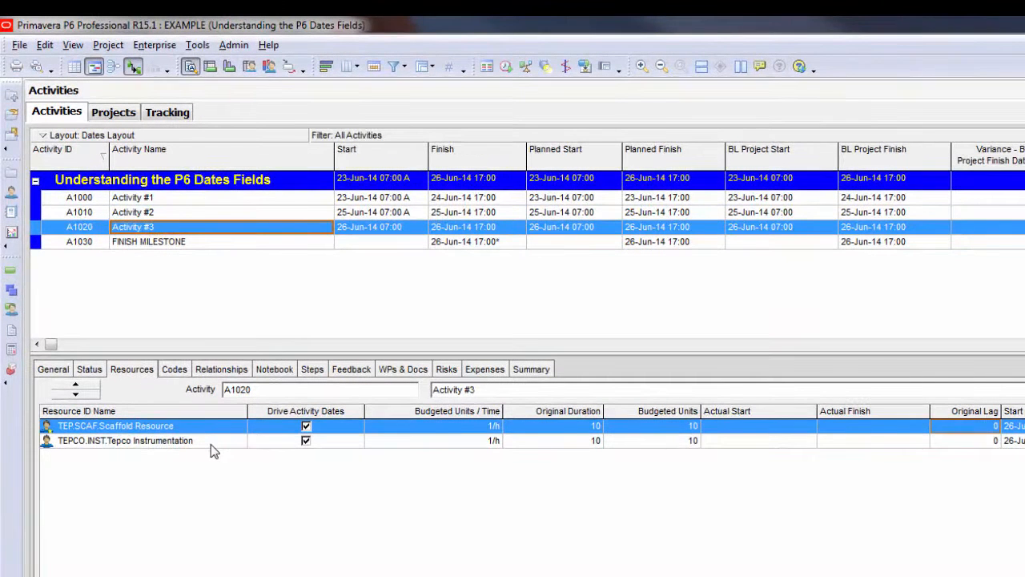
right_click(319, 512)
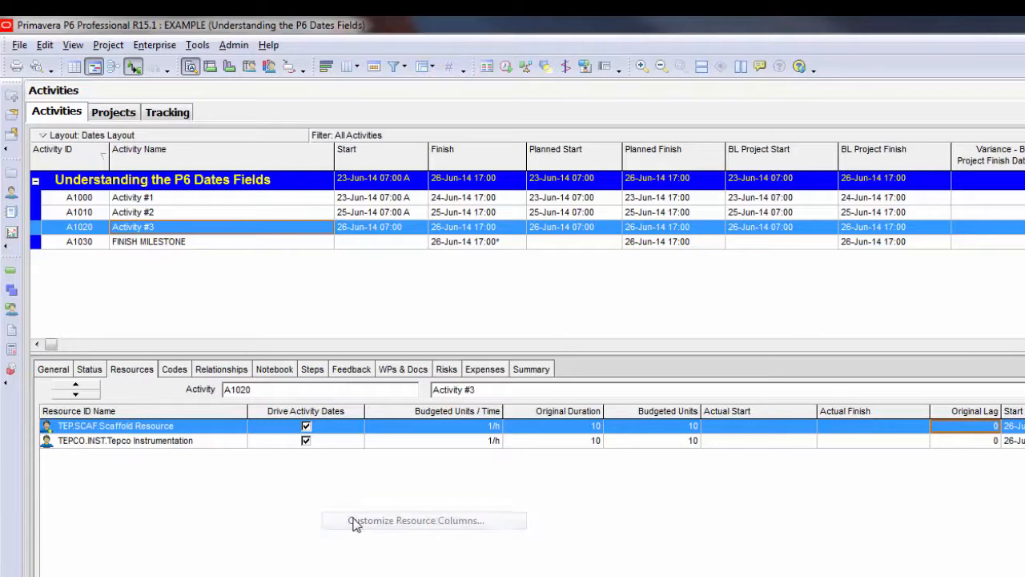
left_click(356, 522)
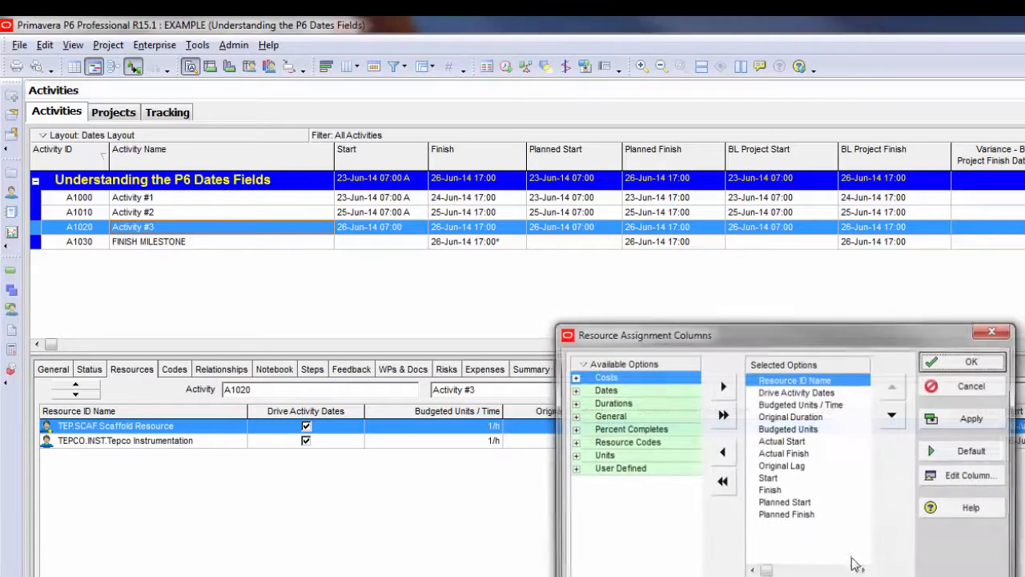
left_click(573, 390)
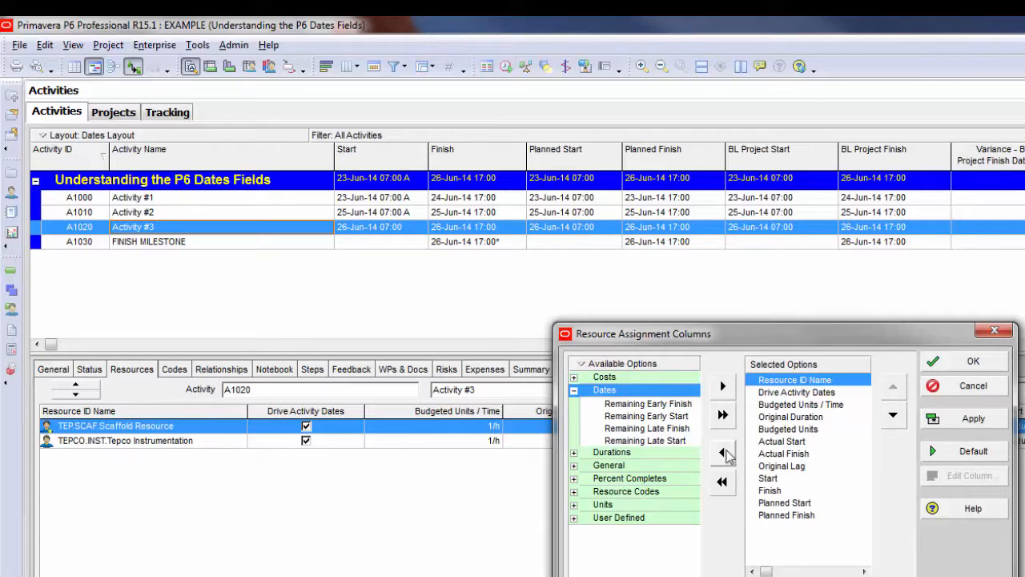
left_click(969, 387)
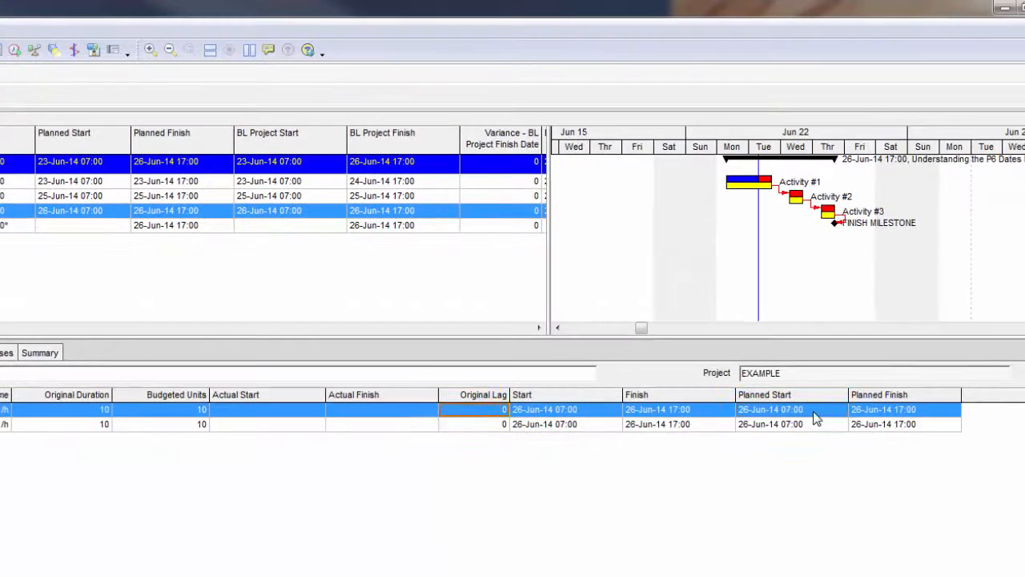
left_click(813, 412)
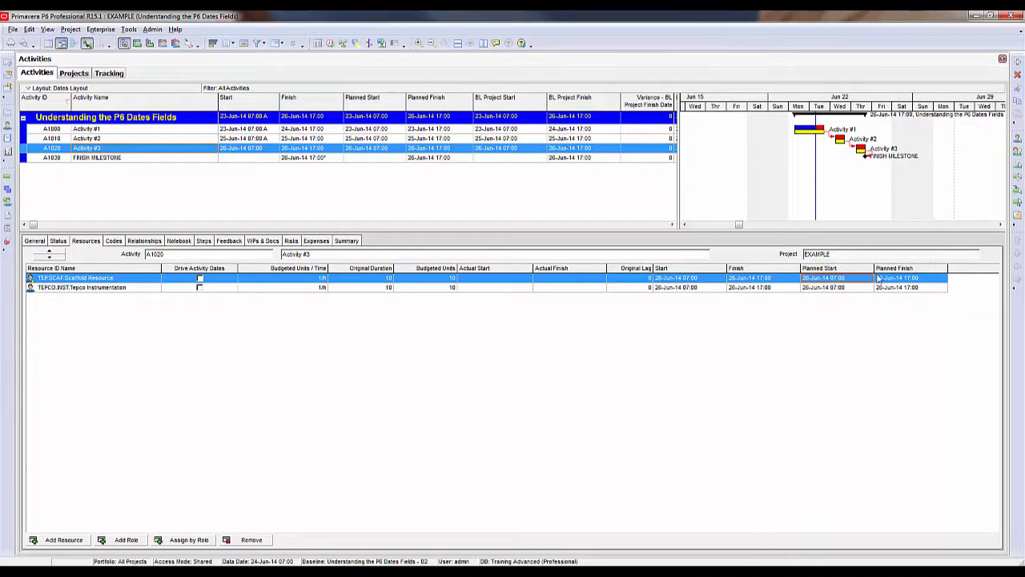
left_click(885, 279)
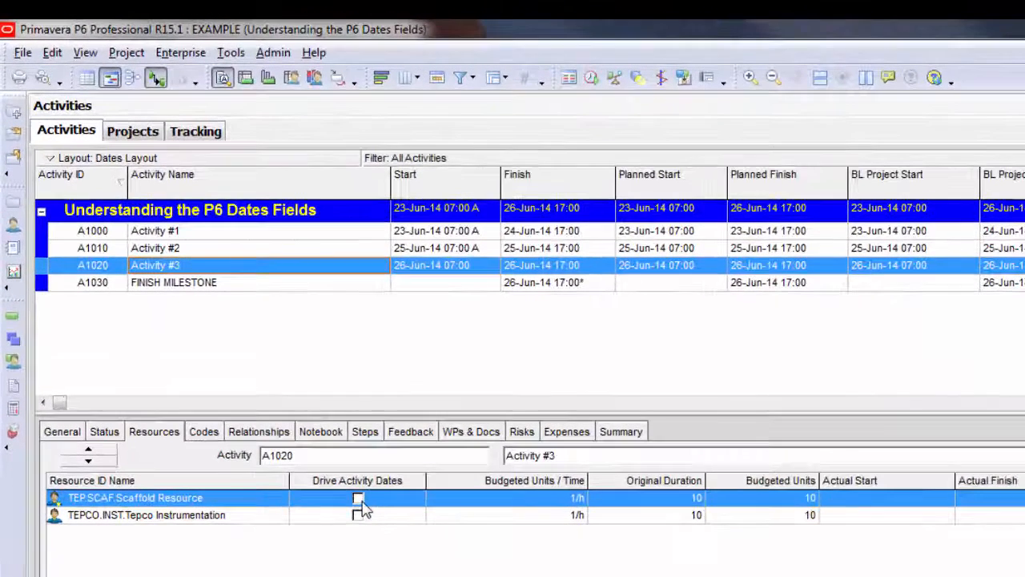
- Enable Drive Activity Dates for the Scaffold Resource and Tepco Instrumentation assignments of Activity #3
left_click(358, 498)
left_click(359, 499)
left_click(358, 515)
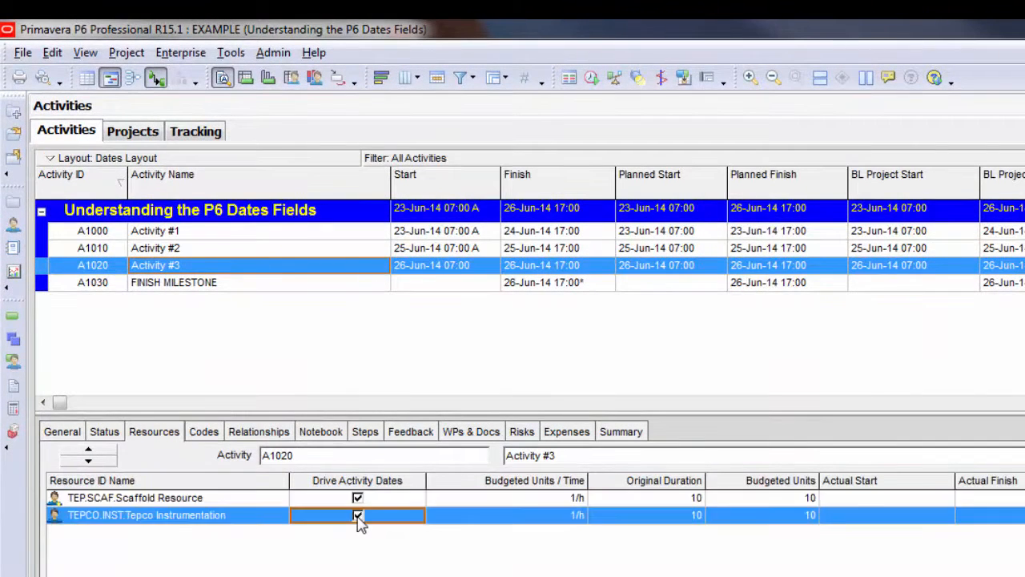
left_click(466, 520)
left_click(458, 499)
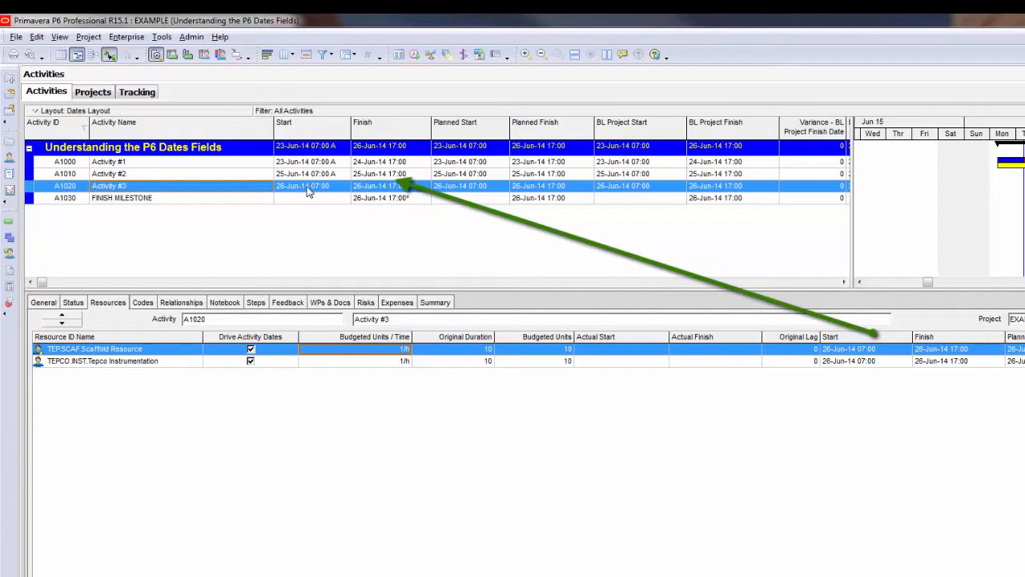
- Disable Drive Activity Dates for both of Activity #3's resource assignments and pick 27-Jun-14 as the Scaffold Resource's start
left_click(250, 361)
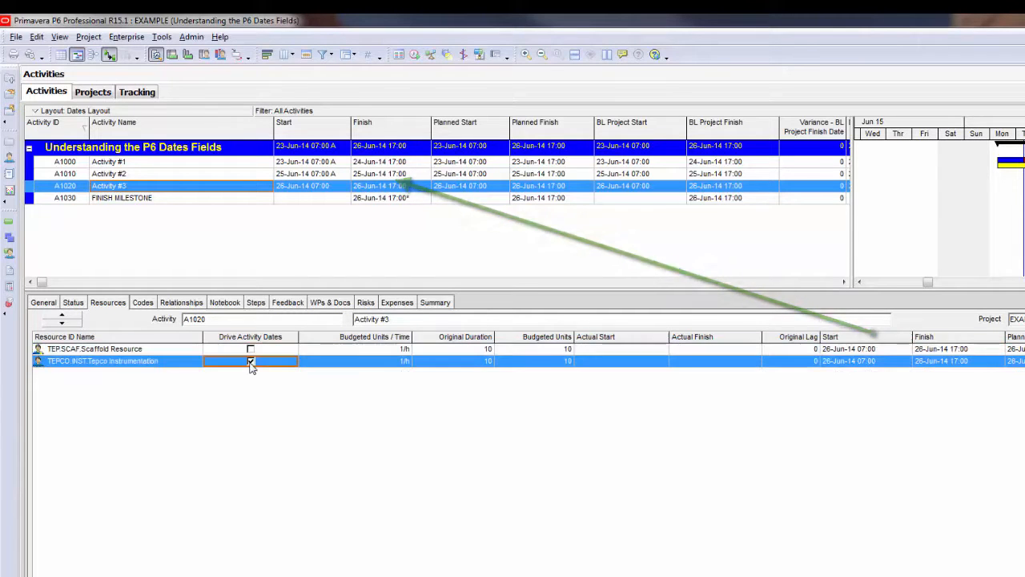
left_click(904, 350)
left_click(906, 350)
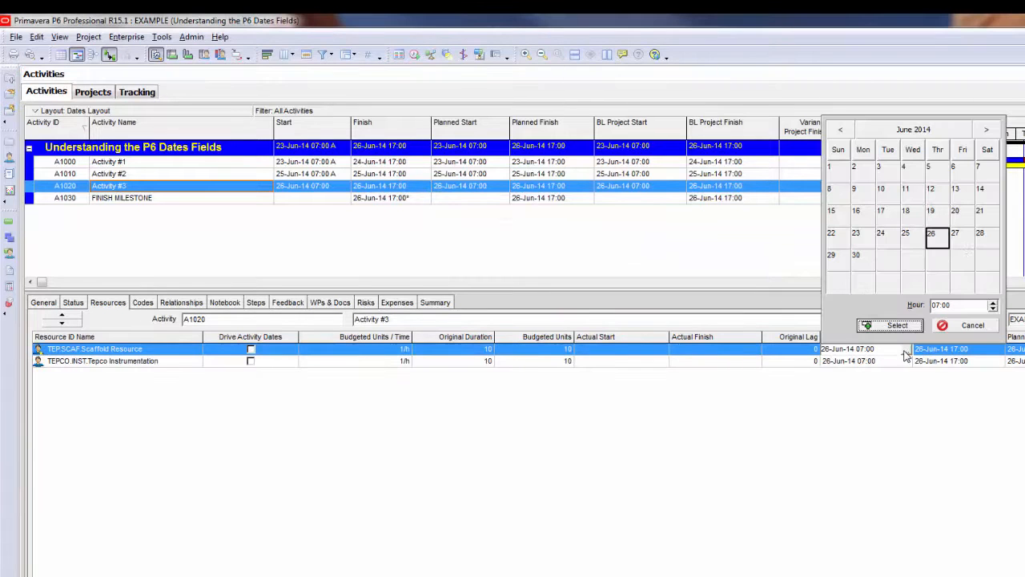
left_click(961, 239)
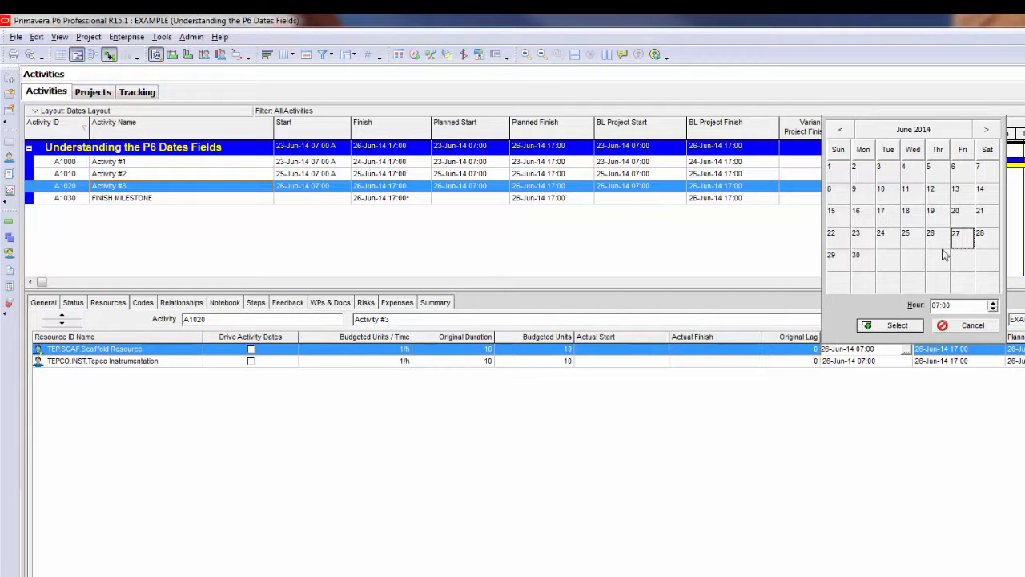
left_click(892, 325)
- Set the start of Activity #3's Tepco Instrumentation assignment to 30-Jun-14 07:00
left_click(881, 365)
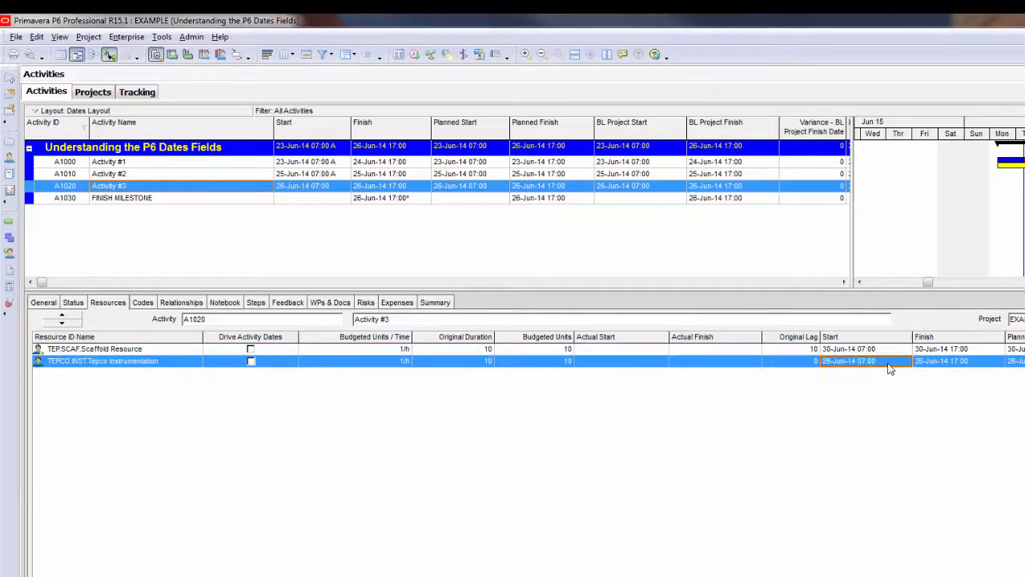
left_click(905, 361)
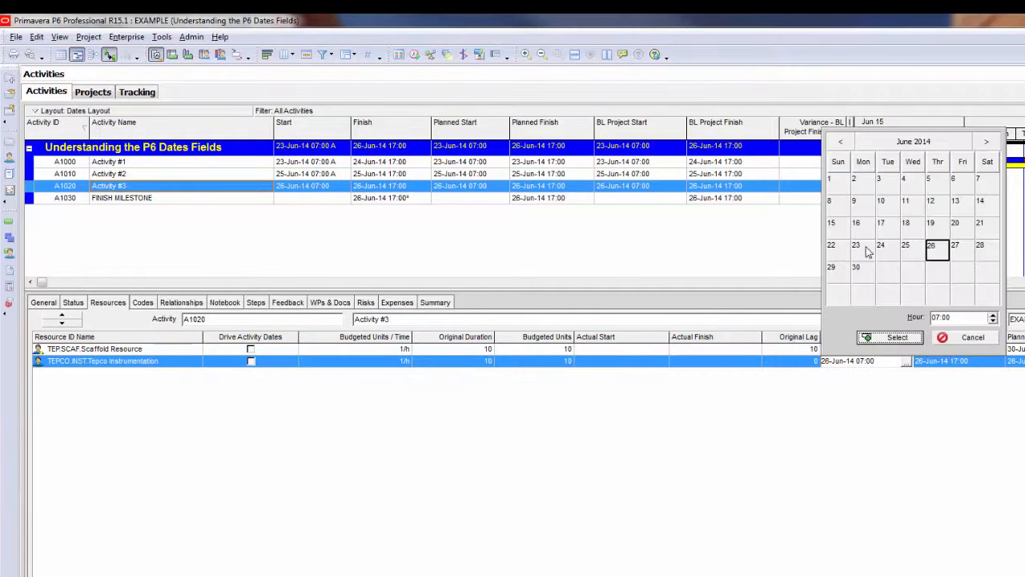
left_click(863, 272)
left_click(896, 337)
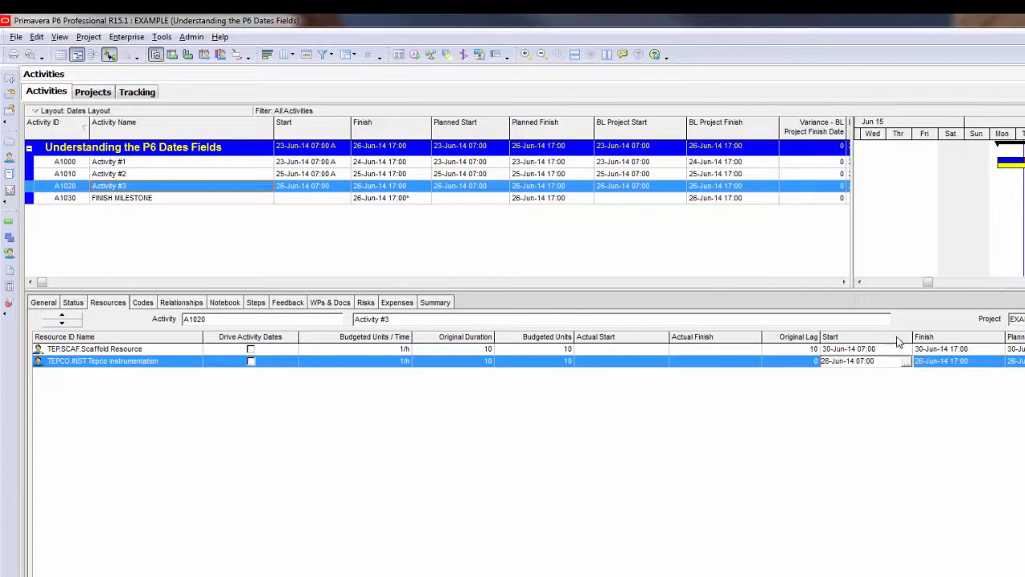
- Check Activity #3's start and finish, then re-enable Drive Activity Dates for both of its resource assignments
left_click(317, 189)
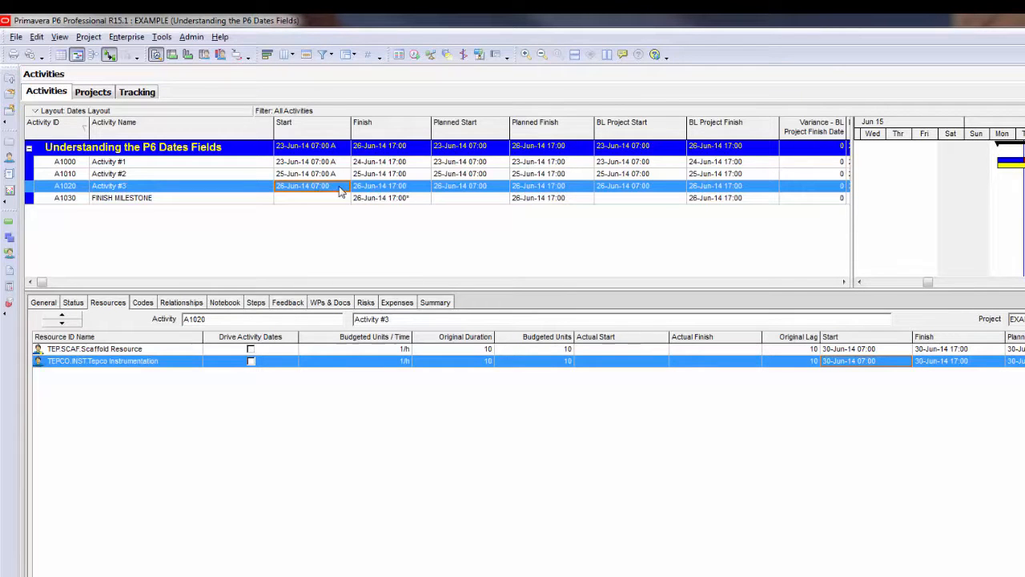
left_click(365, 189)
left_click(343, 190)
left_click(251, 363)
left_click(251, 362)
left_click(250, 350)
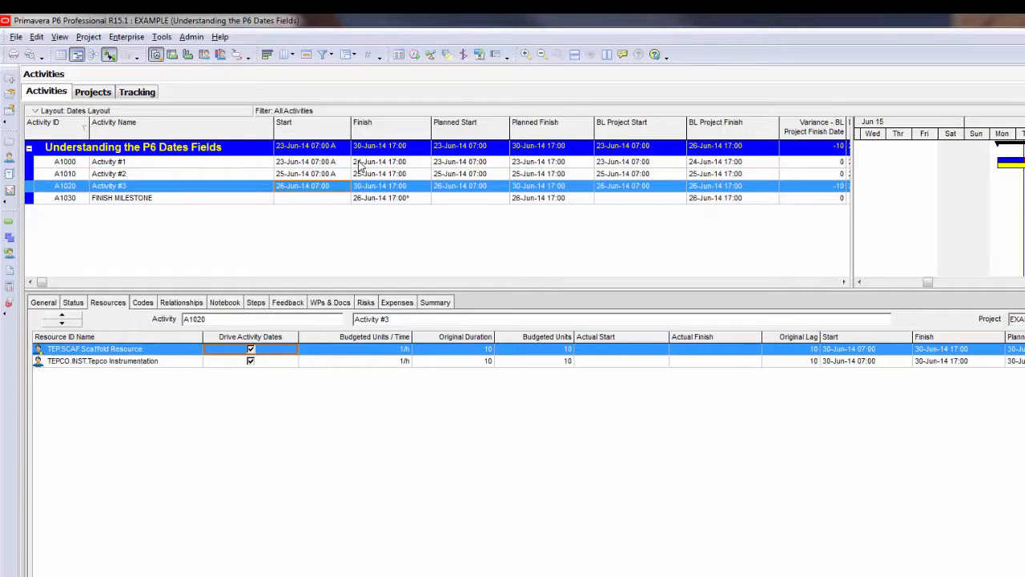
- Reschedule the project and compare Activity #3's start and finish with its resource assignment dates
left_click(415, 54)
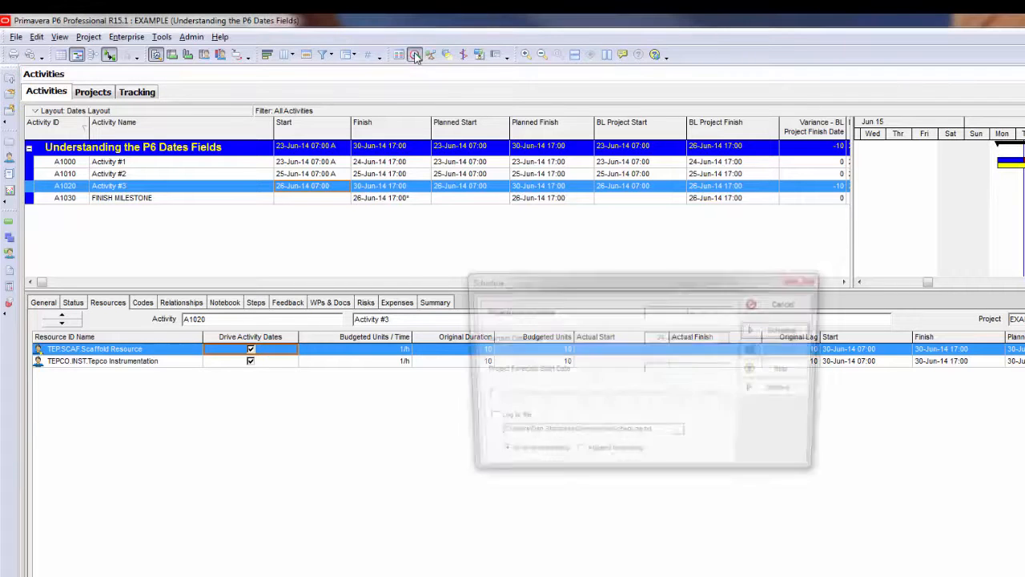
left_click(788, 330)
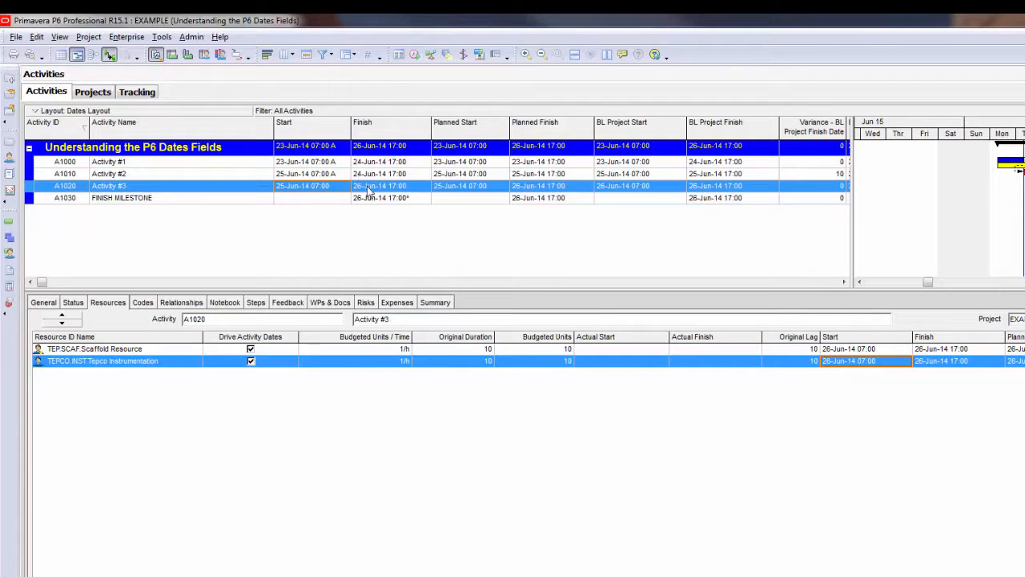
left_click(267, 351)
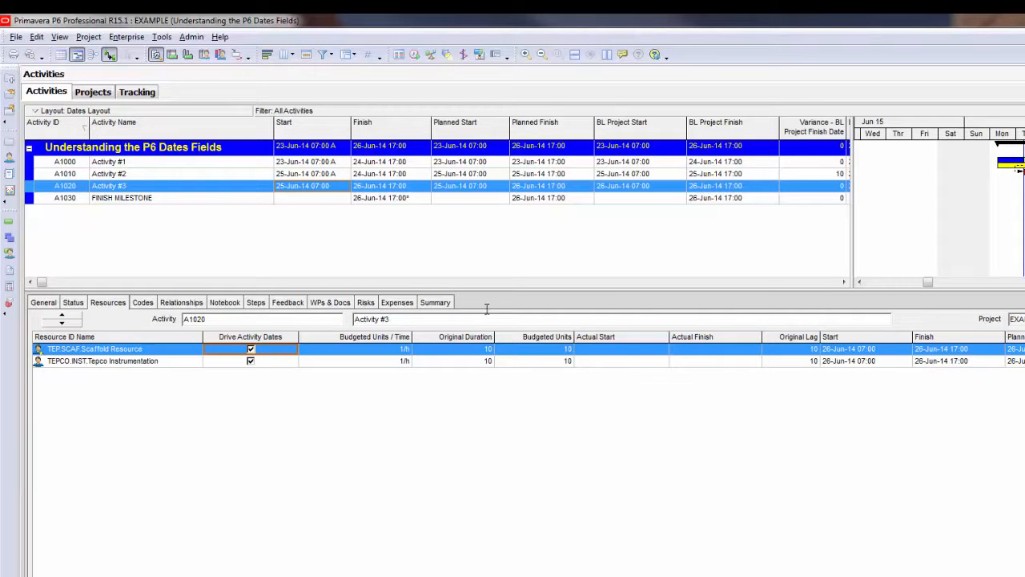
left_click(381, 188)
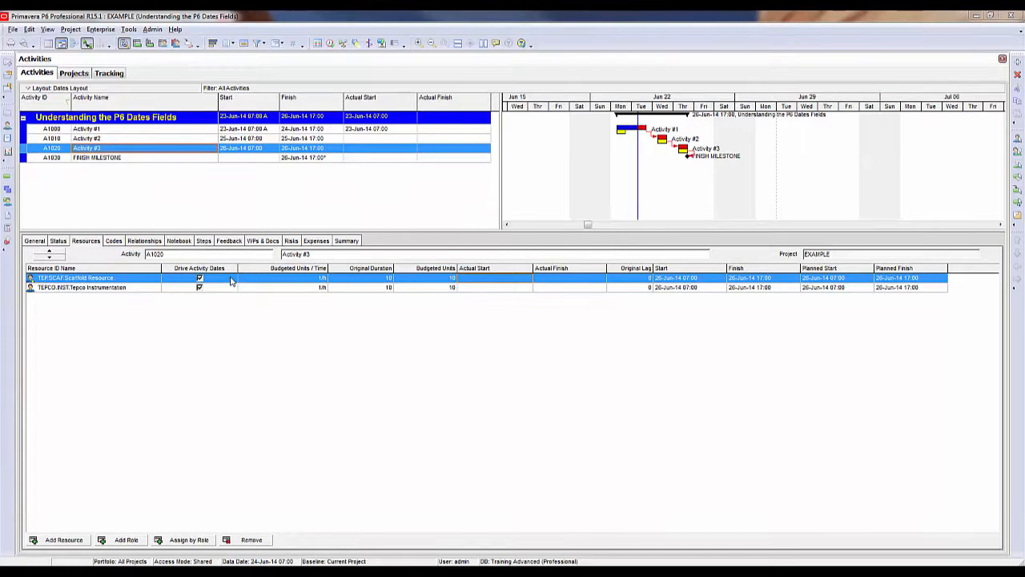
- Set the Original Lag of Activity #3's Tepco Instrumentation assignment to 10
left_click(231, 279)
left_click(230, 289)
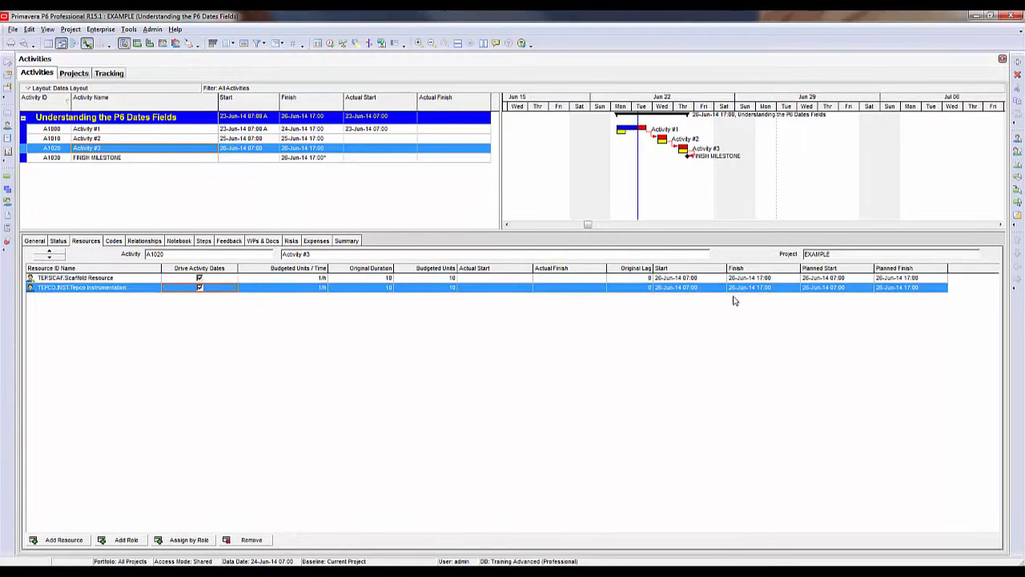
left_click(711, 279)
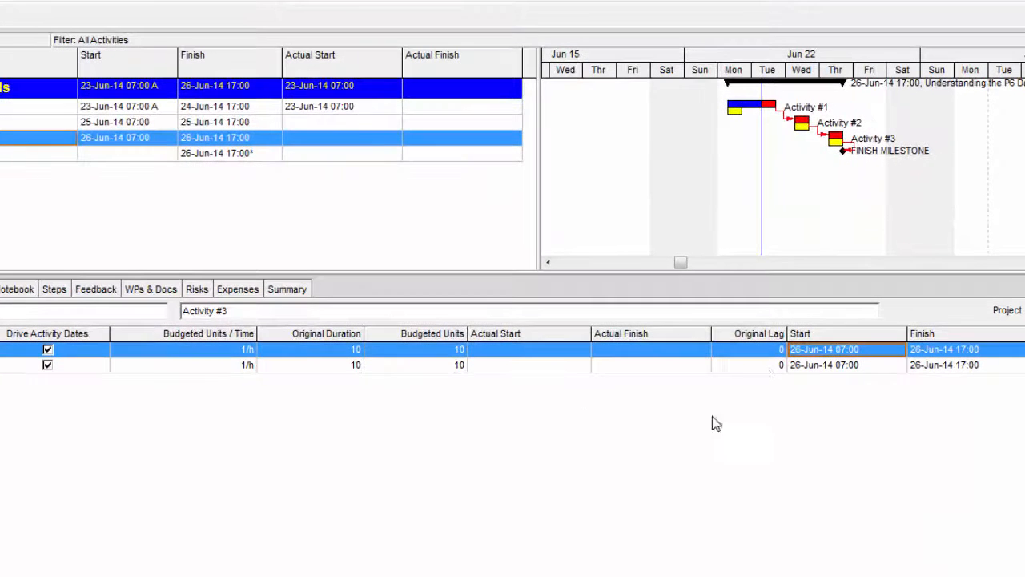
left_click(761, 363)
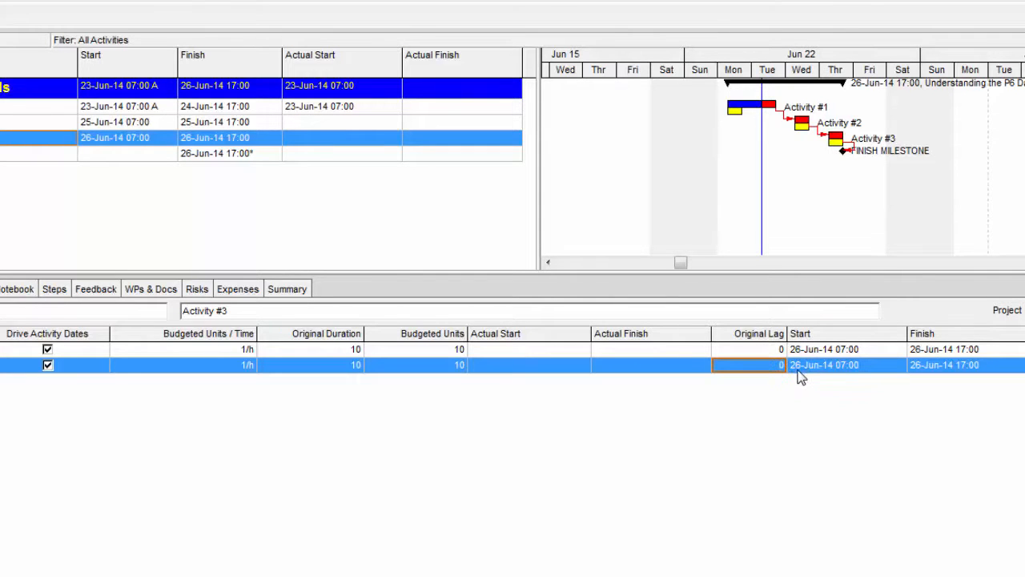
type("10")
key("Return")
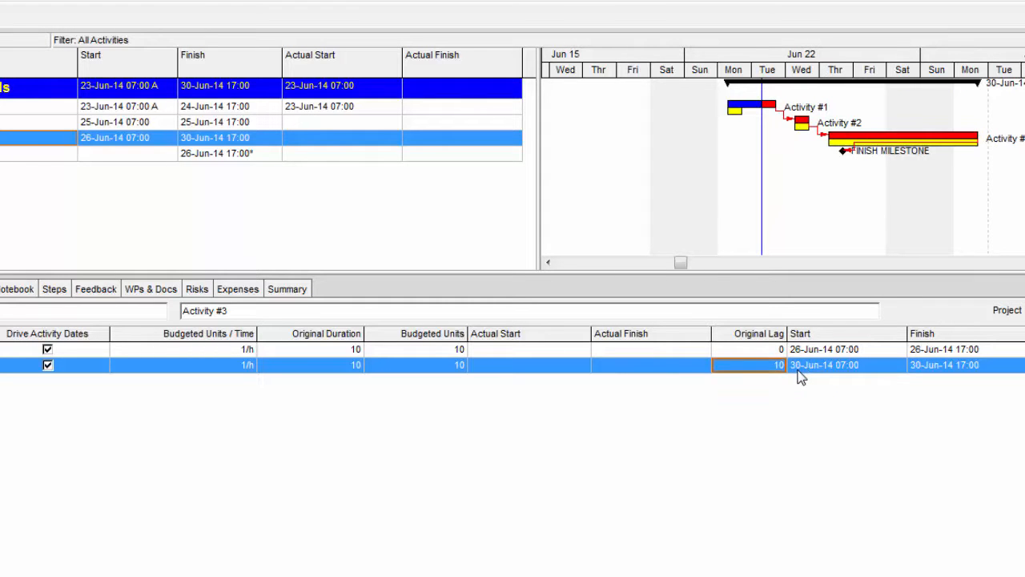
- Compare the start and finish of both resource assignments with Activity #3's own start and finish
left_click(830, 365)
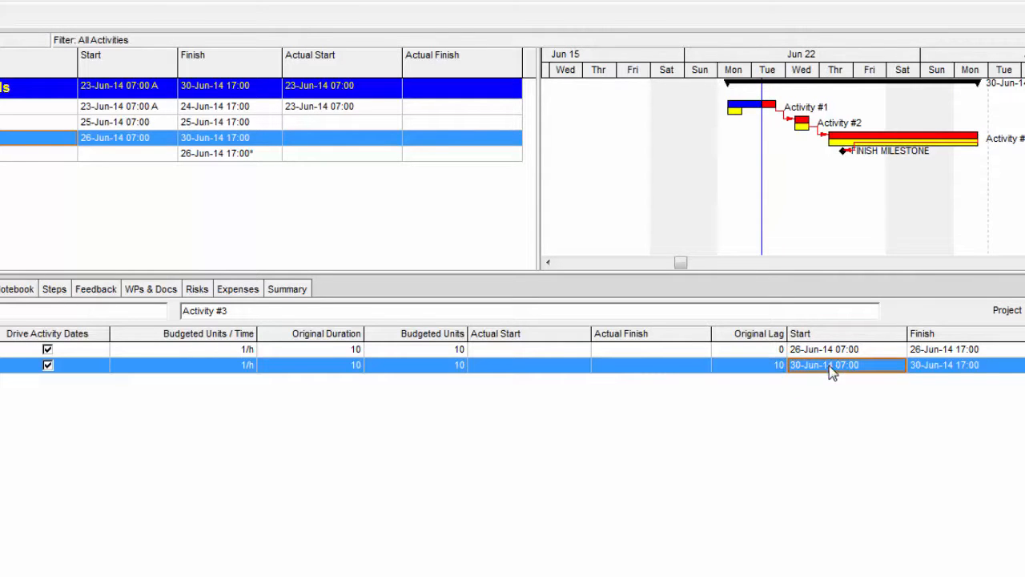
left_click(965, 368)
left_click(870, 368)
left_click(960, 366)
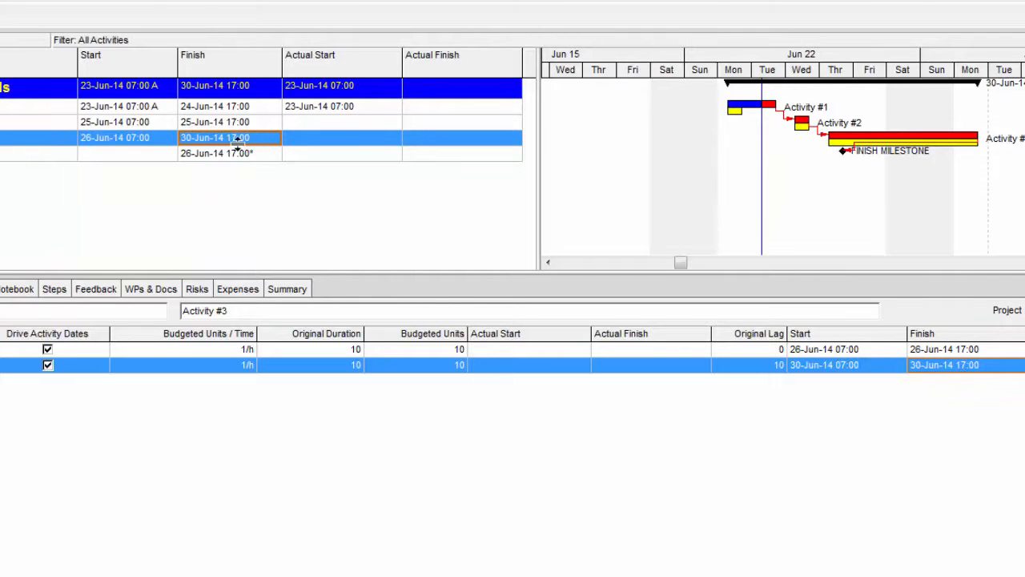
left_click(159, 141)
left_click(873, 352)
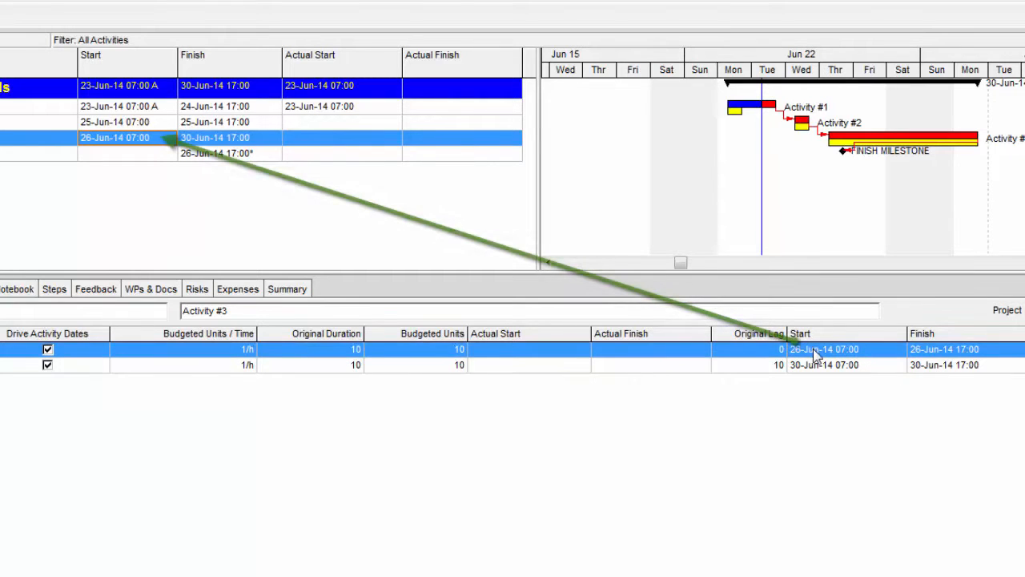
left_click(921, 367)
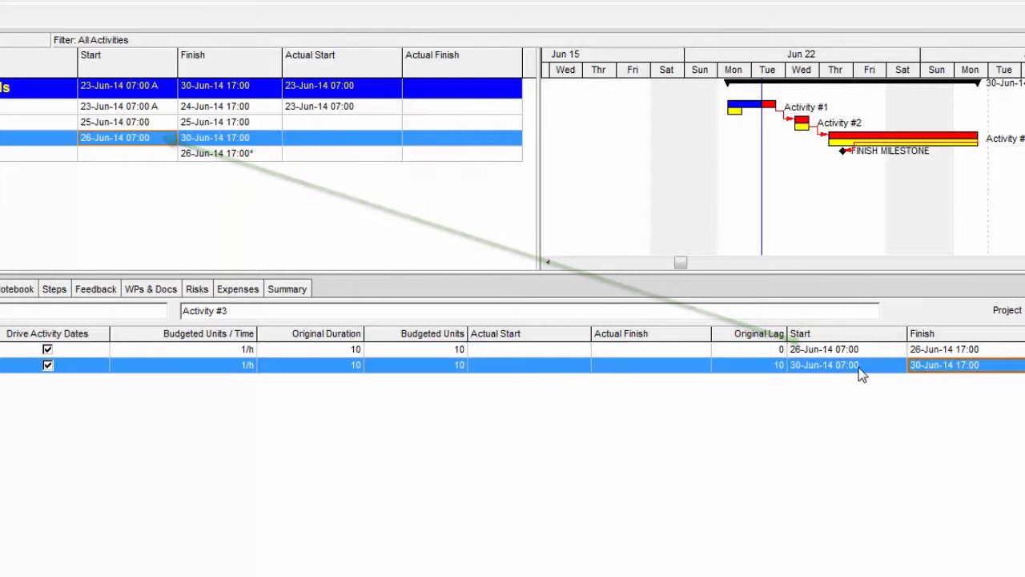
left_click(859, 367)
left_click(946, 370)
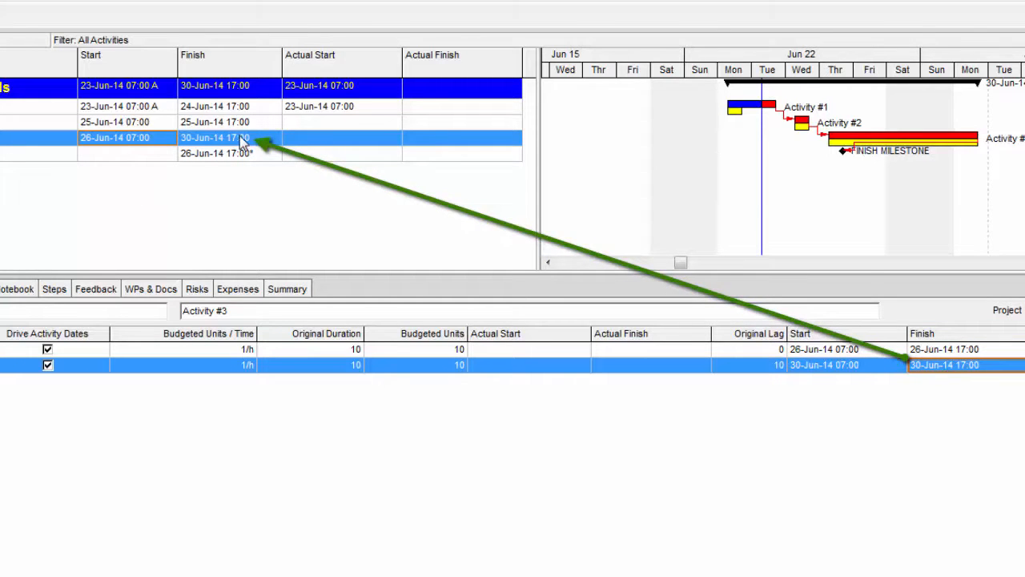
left_click(122, 147)
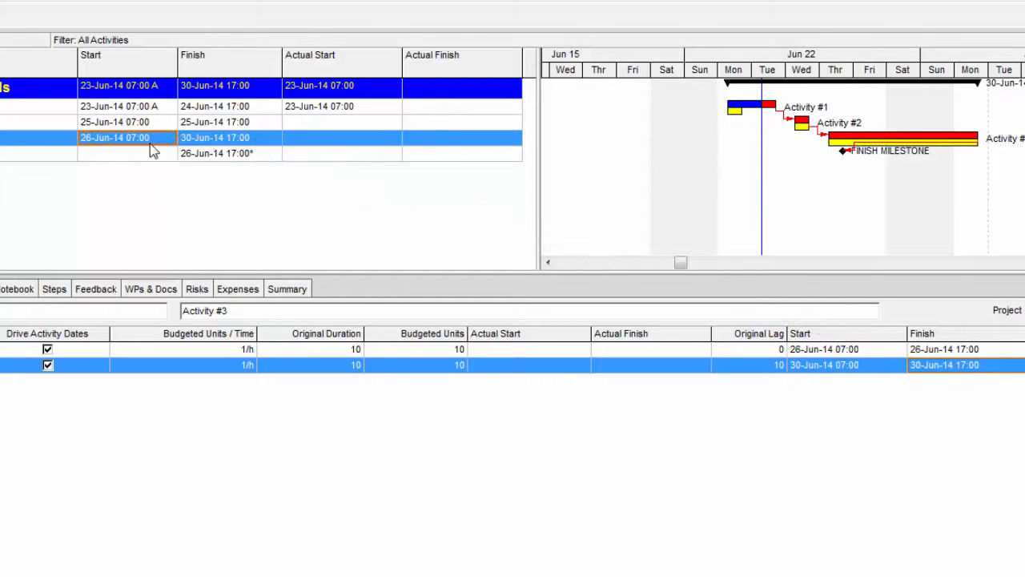
left_click(204, 141)
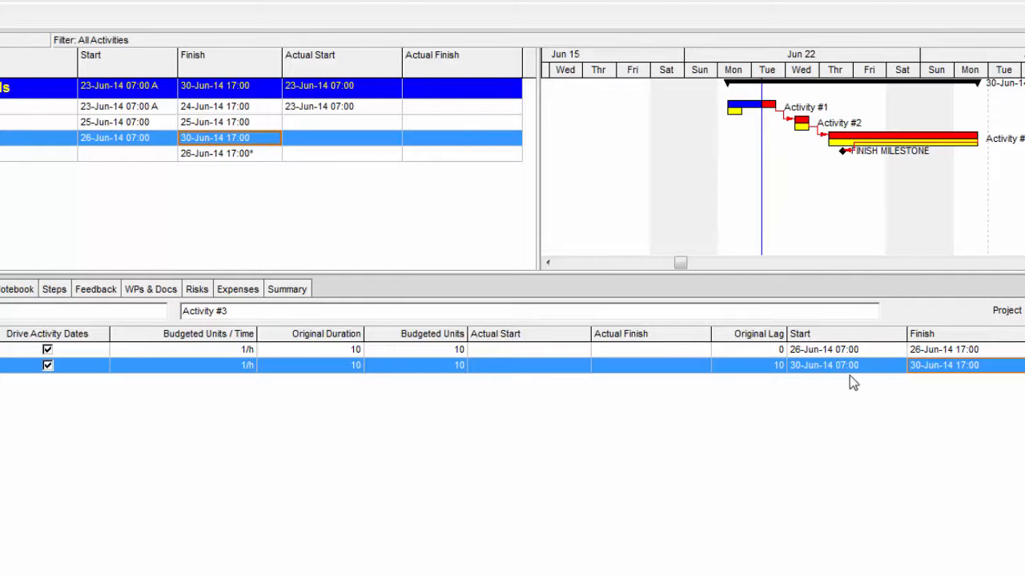
- Reset the Tepco Instrumentation assignment's Original Lag to 0
left_click(771, 366)
type("0")
key("Return")
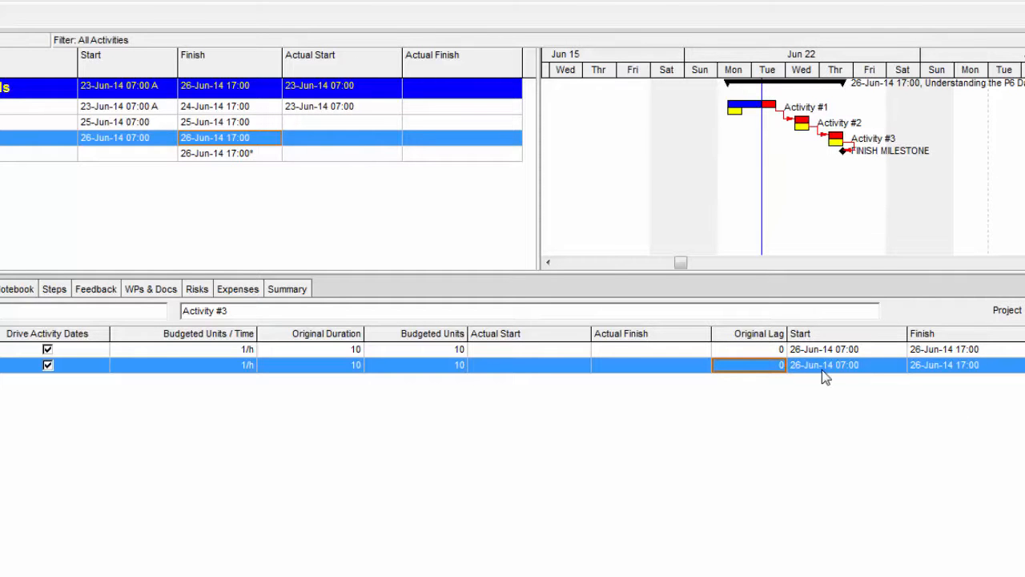
- Set the Tepco Instrumentation assignment's start to 30-Jun-14 and check its Original Lag and Activity #3's dates
left_click(890, 365)
left_click(890, 364)
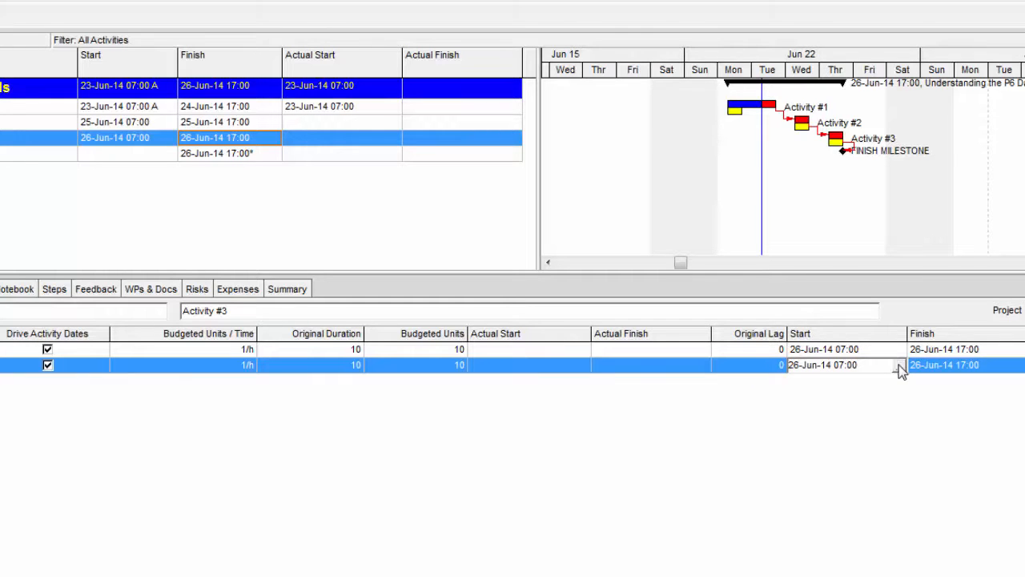
left_click(898, 366)
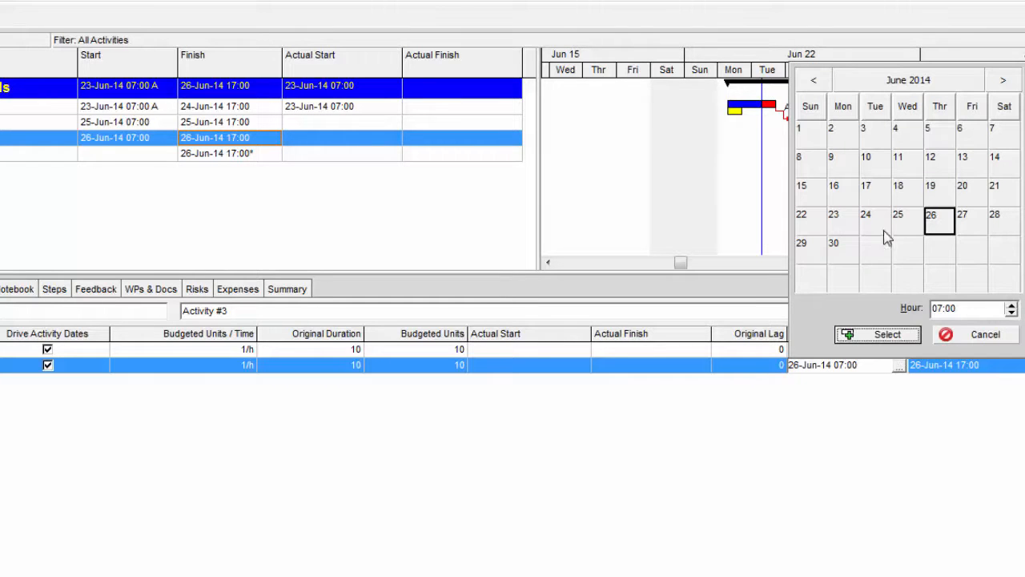
left_click(841, 256)
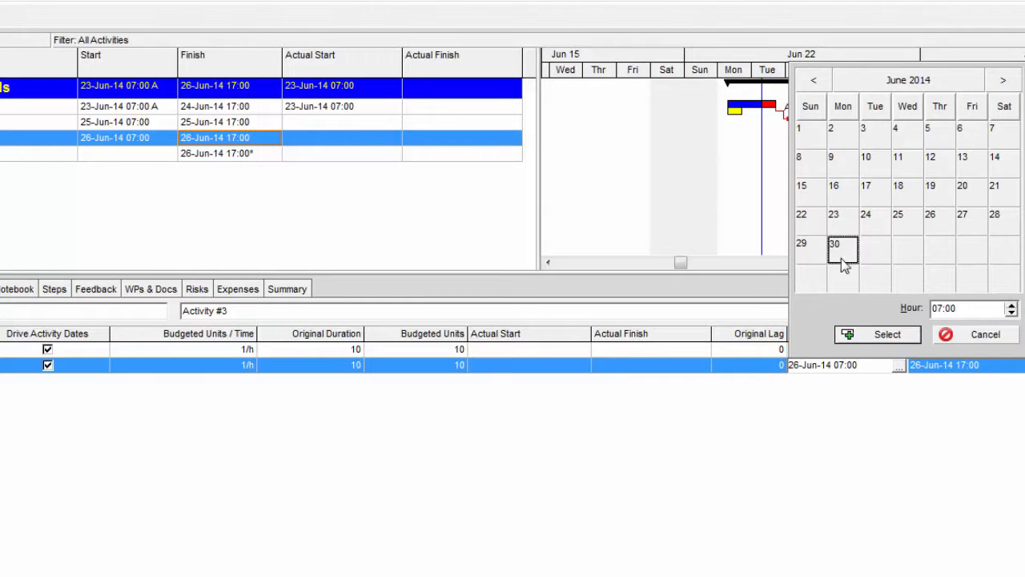
left_click(887, 335)
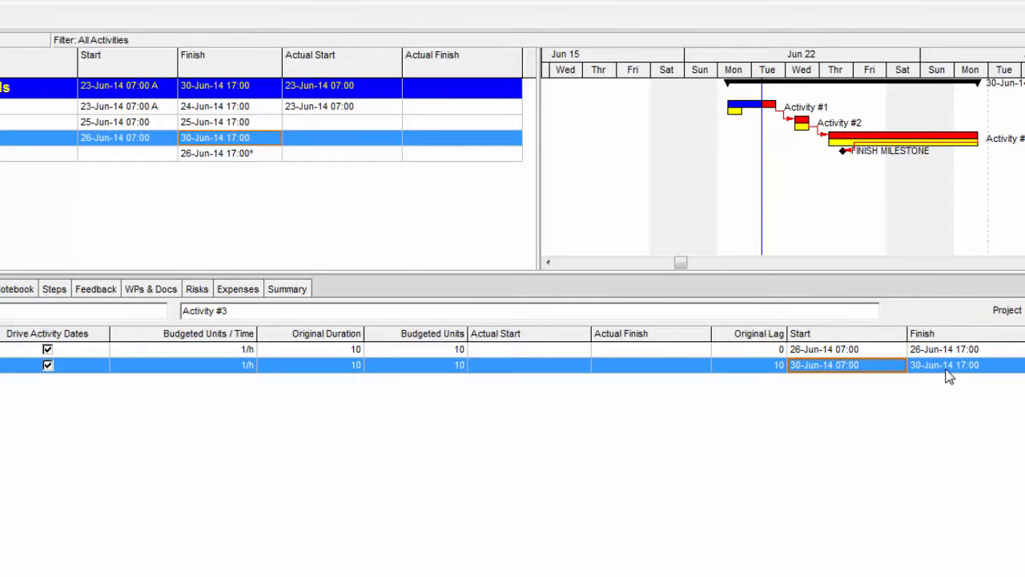
left_click(943, 368)
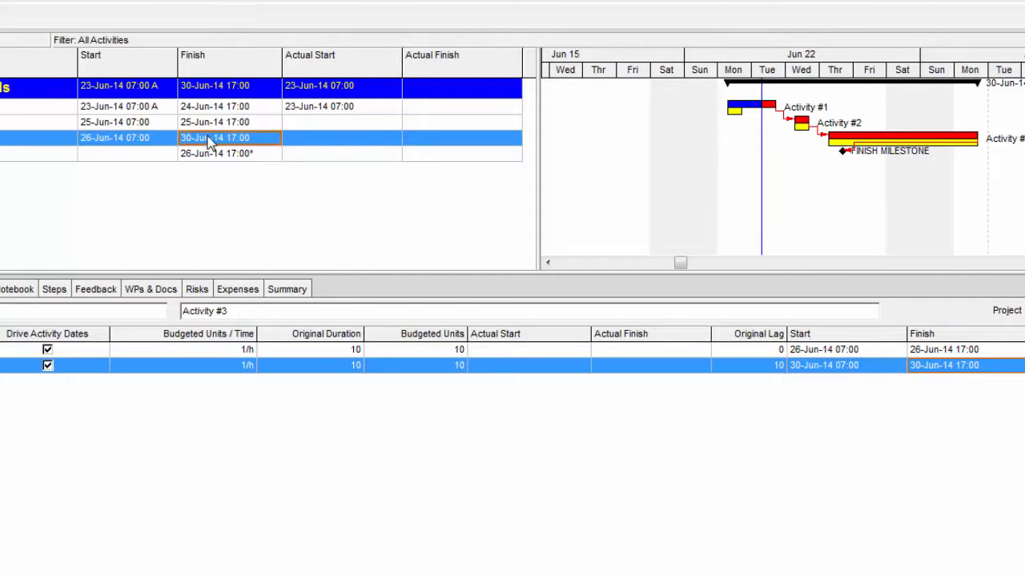
left_click(158, 149)
left_click(769, 369)
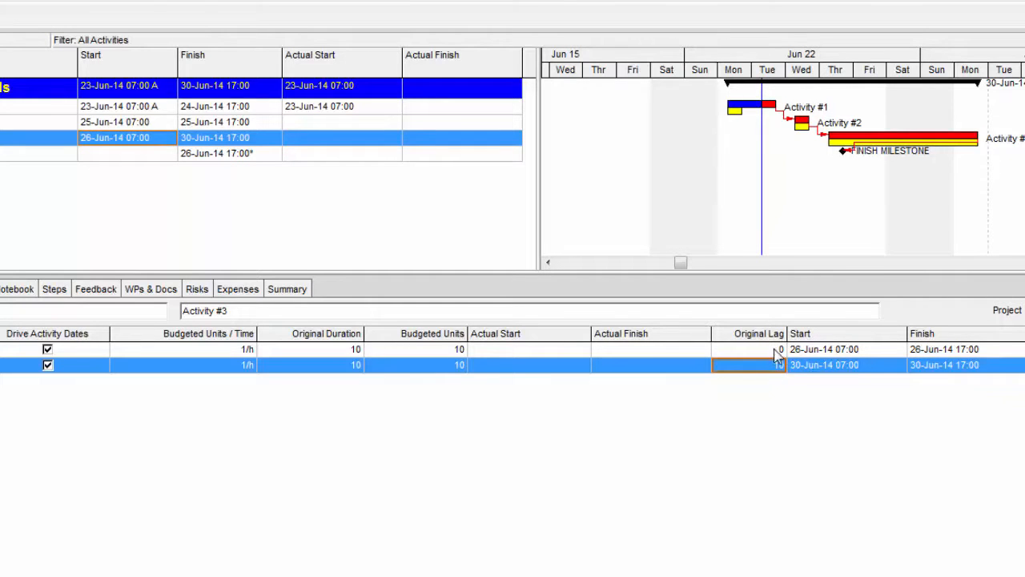
- Set the Tepco Instrumentation assignment's start to 07-Jul-14 and check its Original Lag
left_click(816, 370)
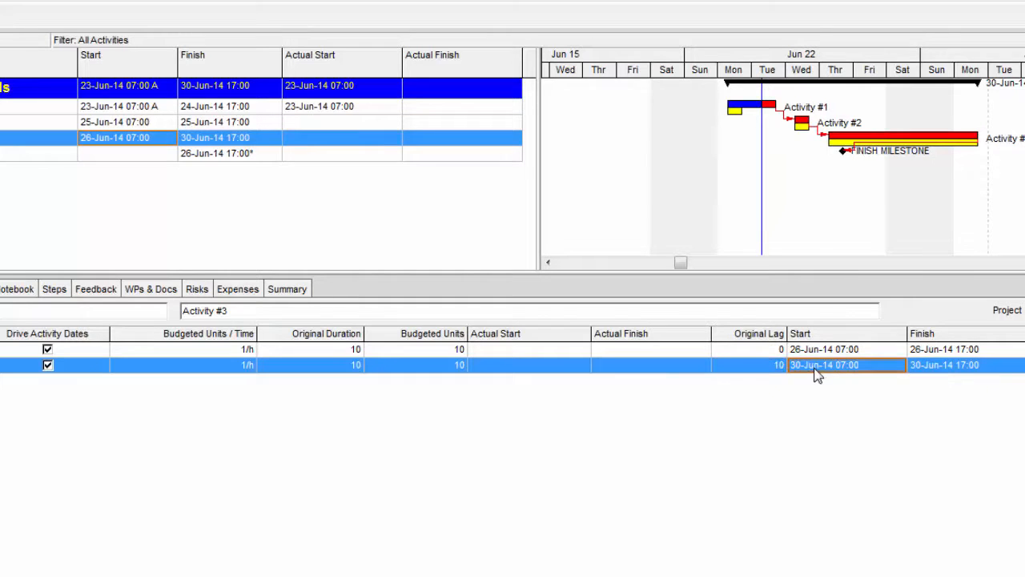
left_click(902, 370)
left_click(898, 365)
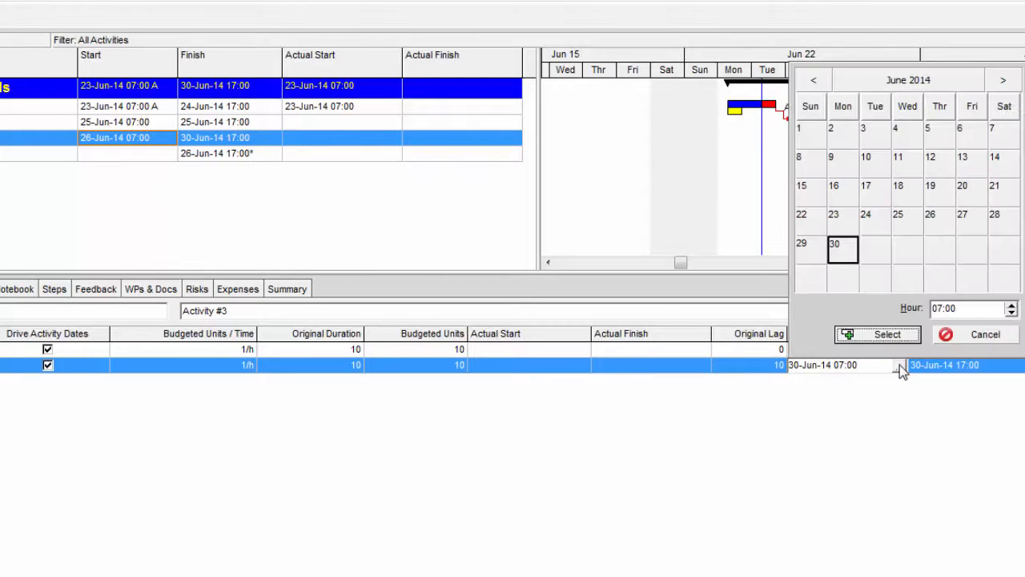
left_click(1004, 81)
left_click(845, 161)
left_click(878, 334)
left_click(772, 366)
left_click(811, 365)
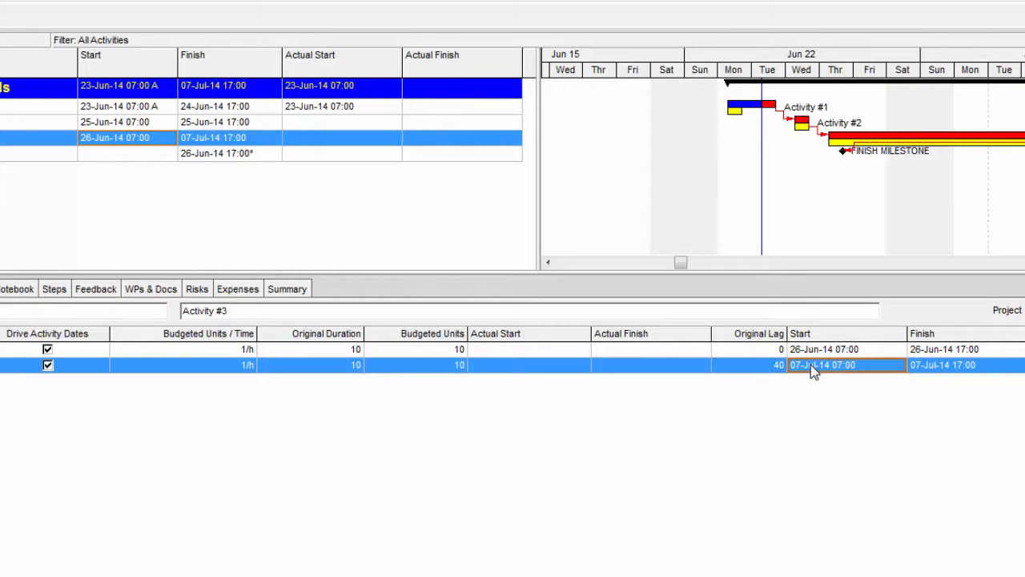
- Set the Original Lag of the Tepco Instrumentation assignment back to 0
left_click(747, 366)
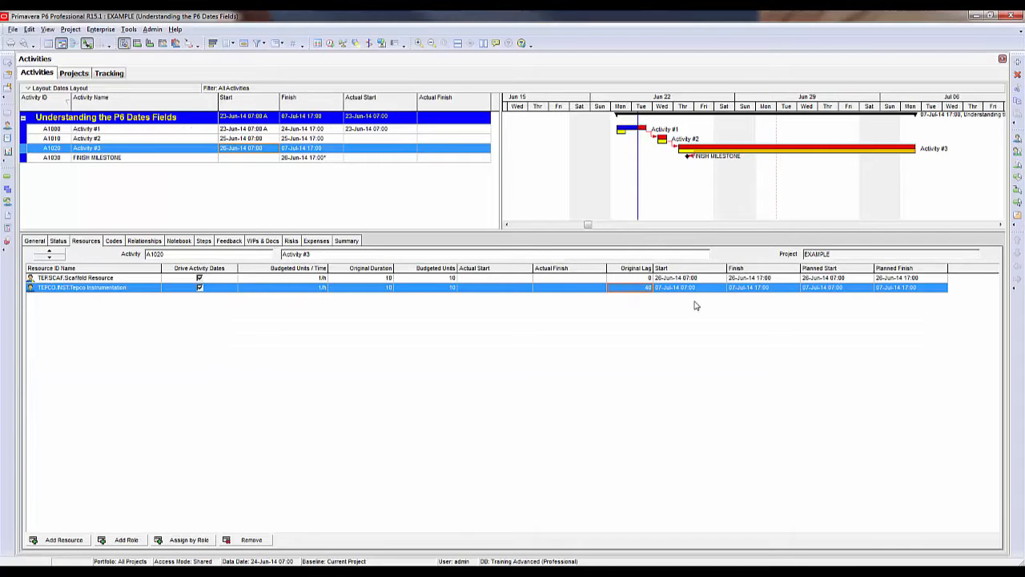
type("0")
key("Return")
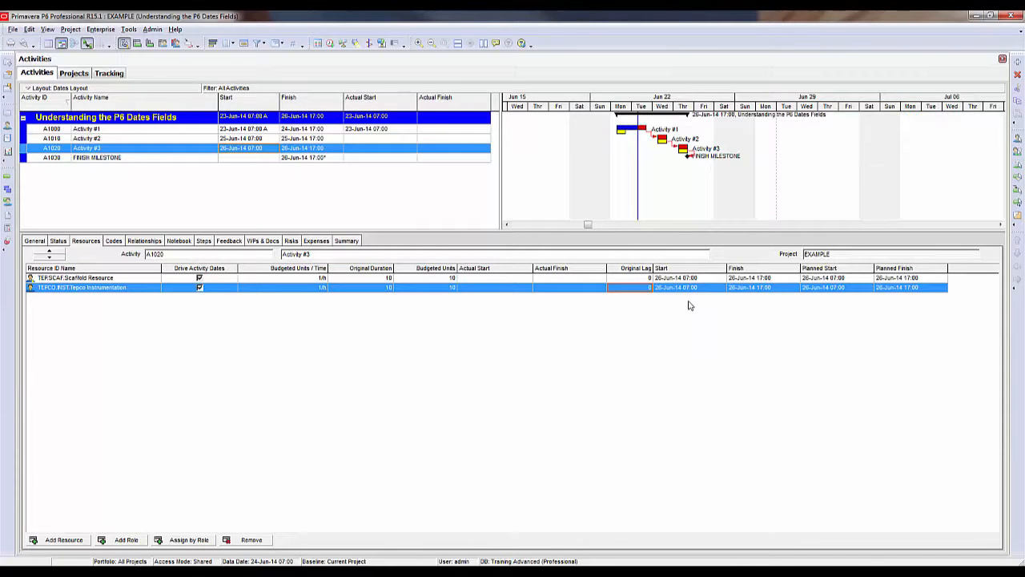
- Set the Tepco Instrumentation assignment's Original Duration to 20 and check the finish dates of the assignment and Activity #3
left_click(766, 278)
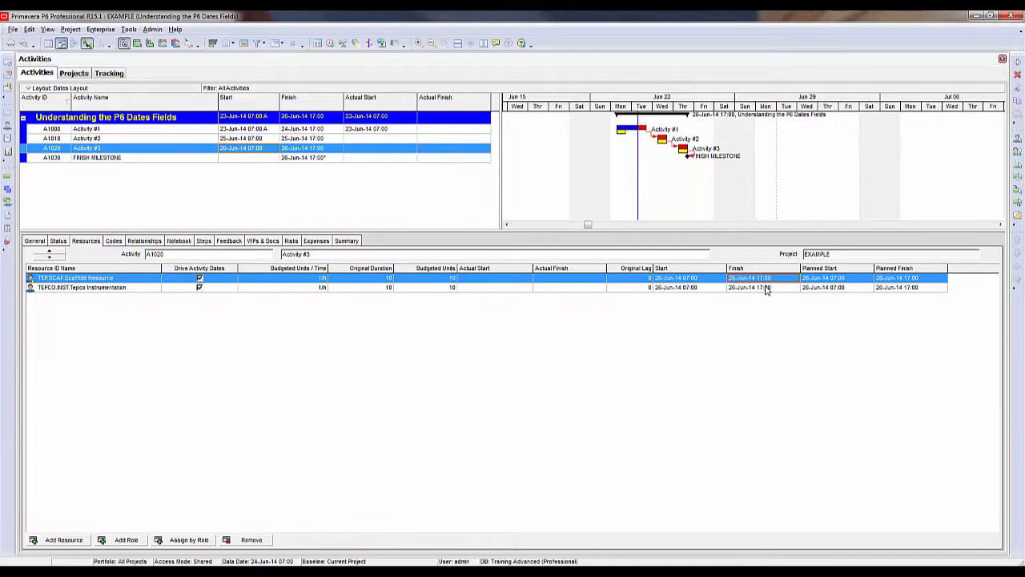
left_click(766, 288)
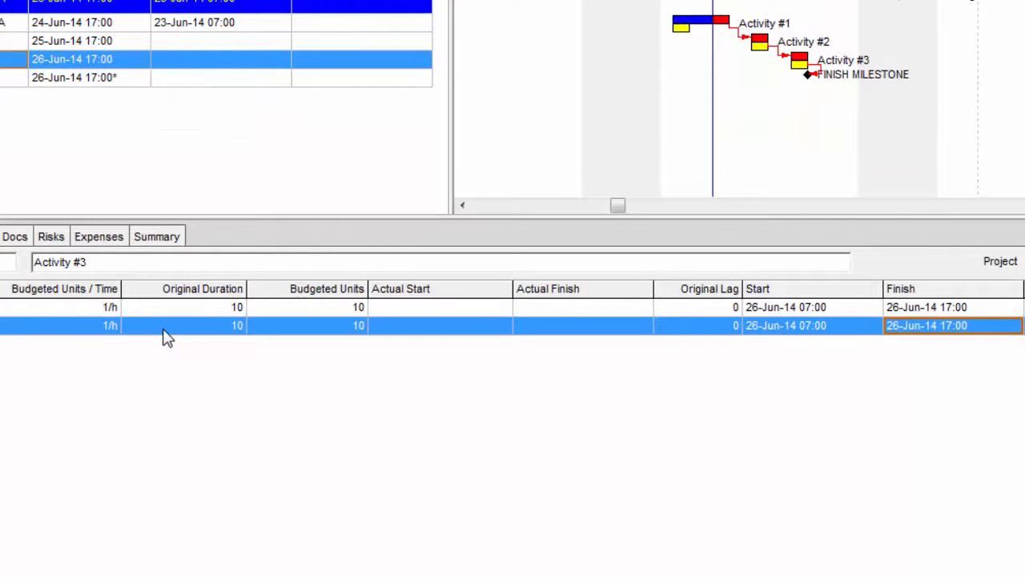
left_click(166, 326)
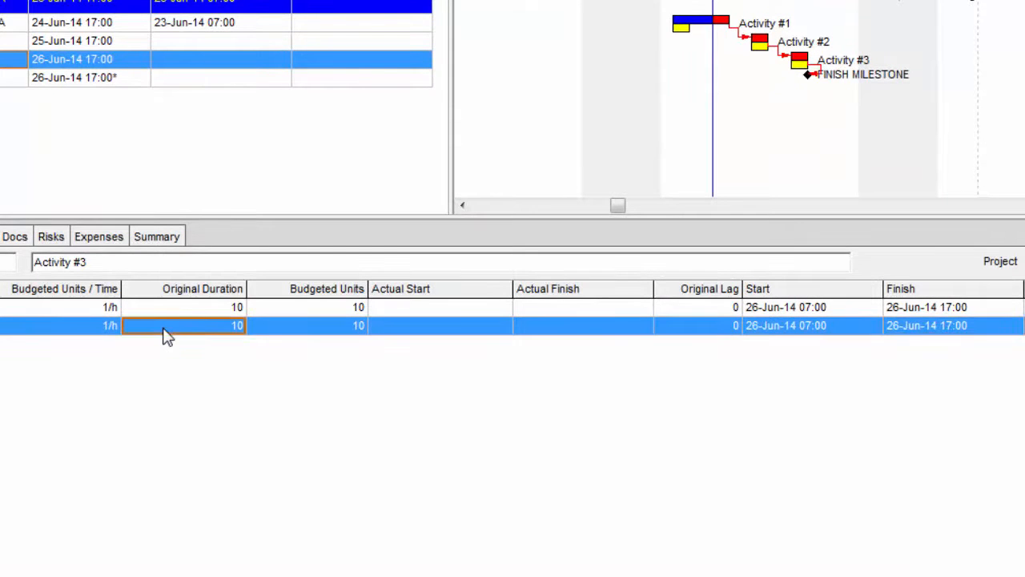
left_click(189, 312)
left_click(199, 330)
type("2")
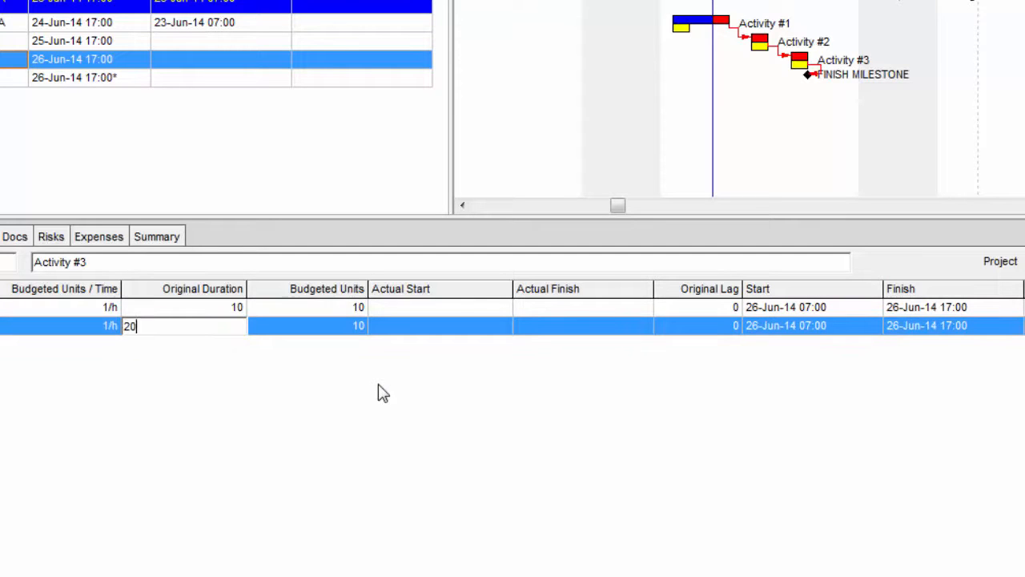
key("Return")
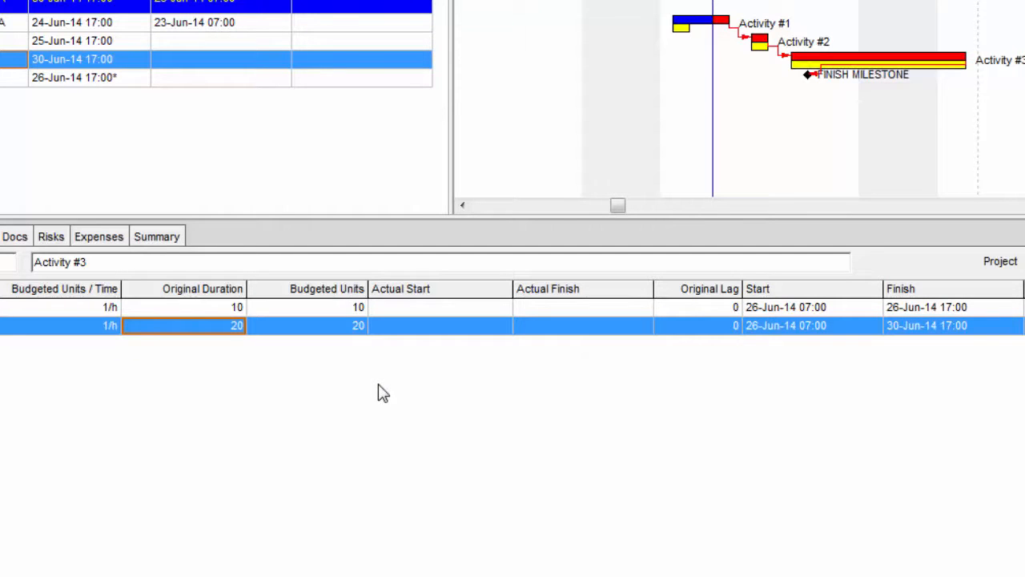
left_click(987, 332)
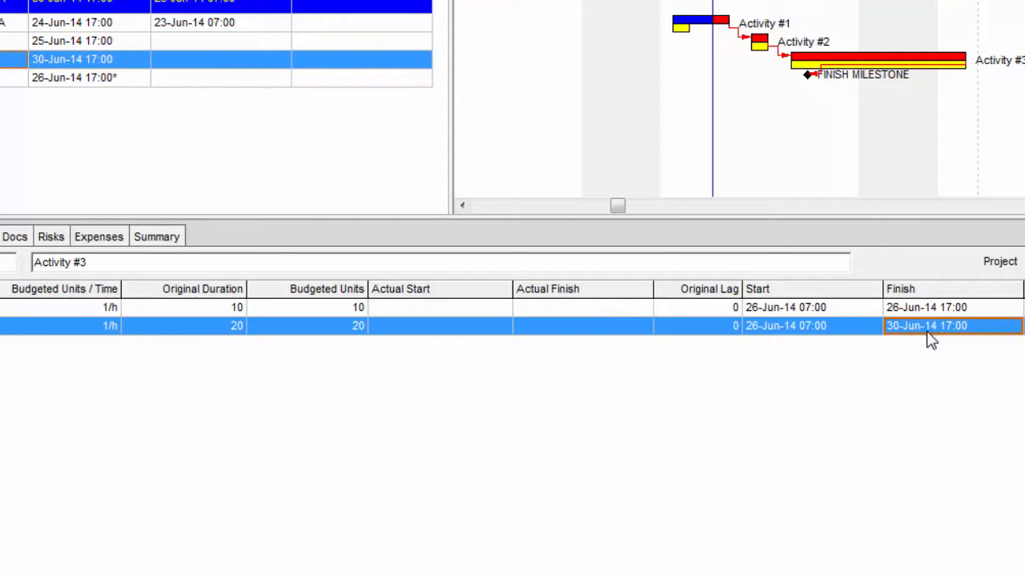
left_click(68, 60)
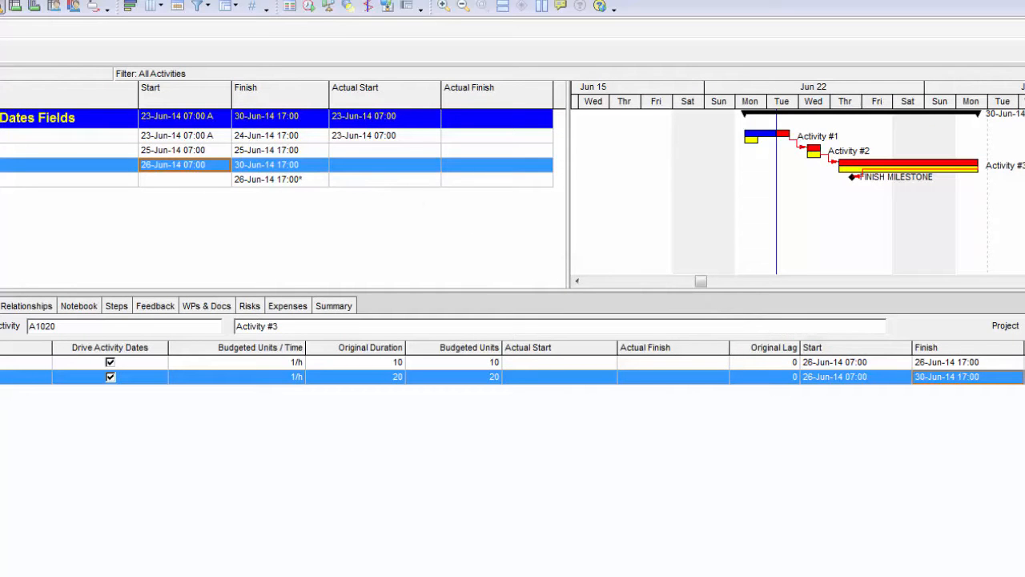
- Set the Scaffold Resource assignment's Actual Start to 26-Jun-14 07:00 and check Activity #3's Actual Start
left_click(609, 373)
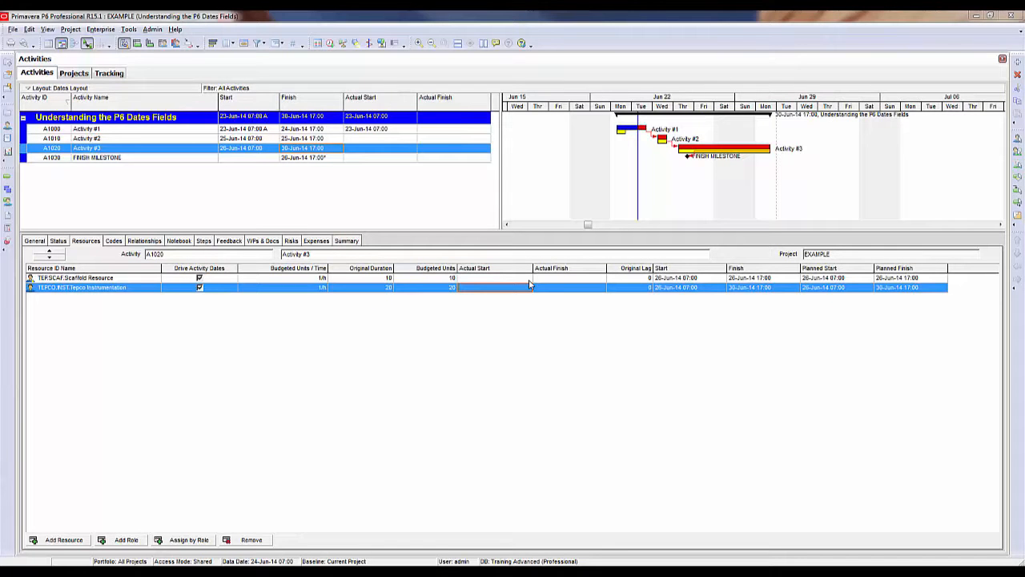
left_click(529, 280)
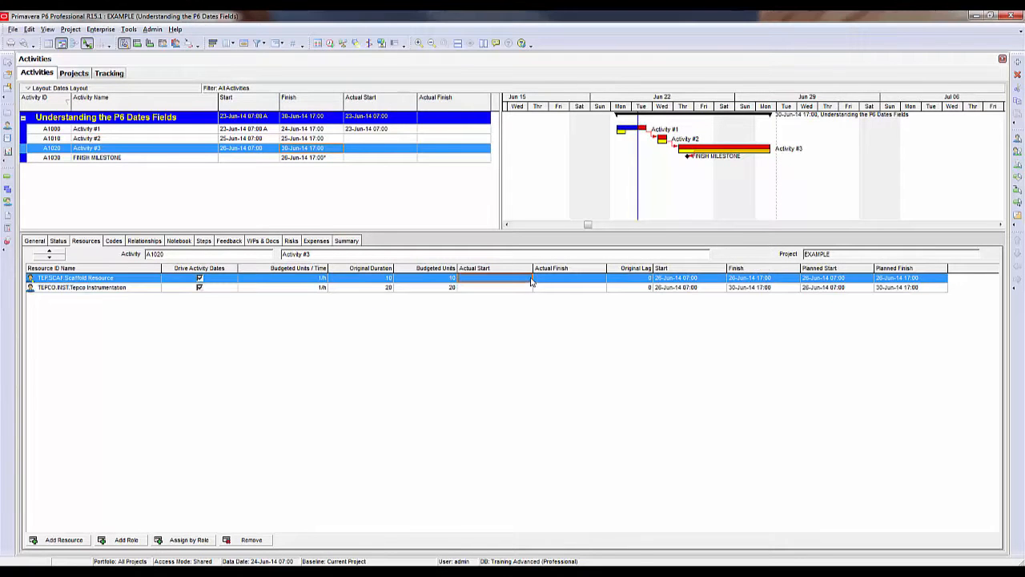
left_click(531, 280)
left_click(530, 279)
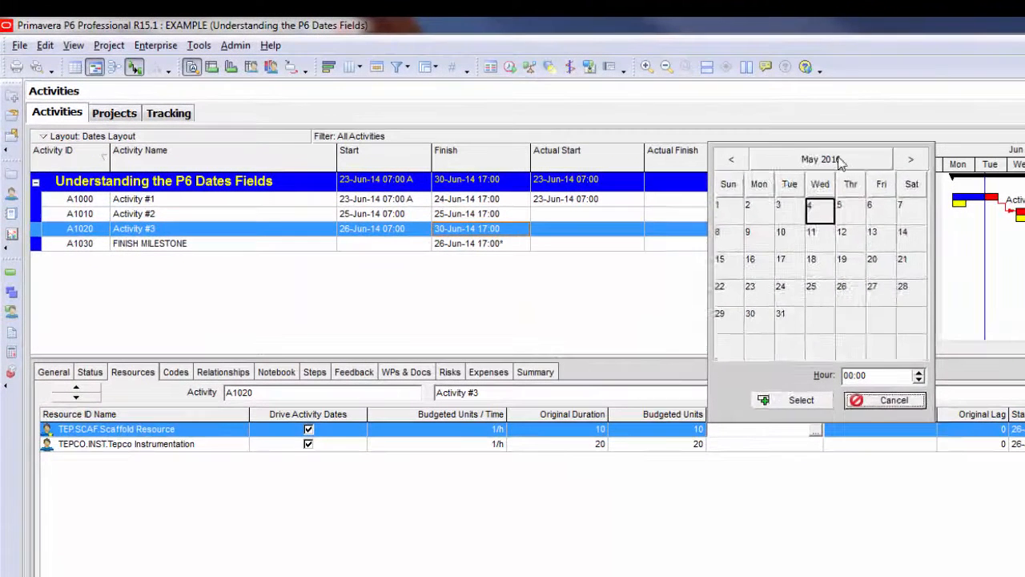
left_click(839, 163)
left_click(731, 161)
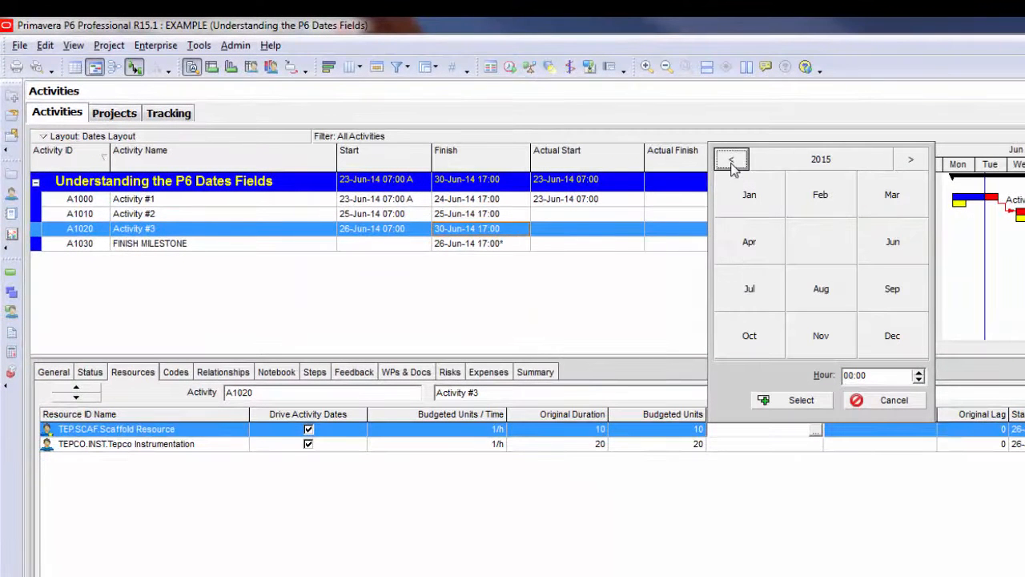
left_click(911, 246)
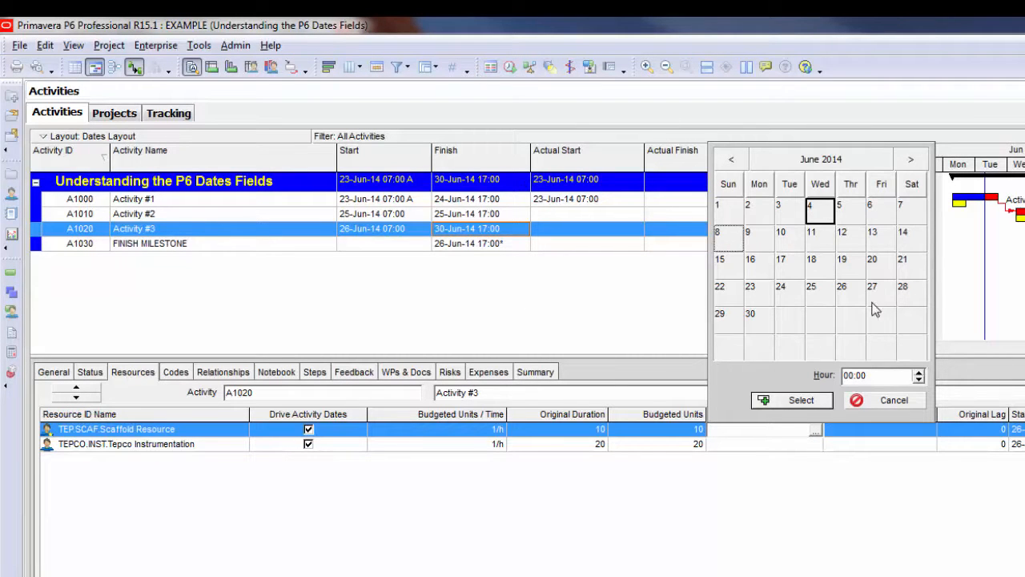
left_click(849, 303)
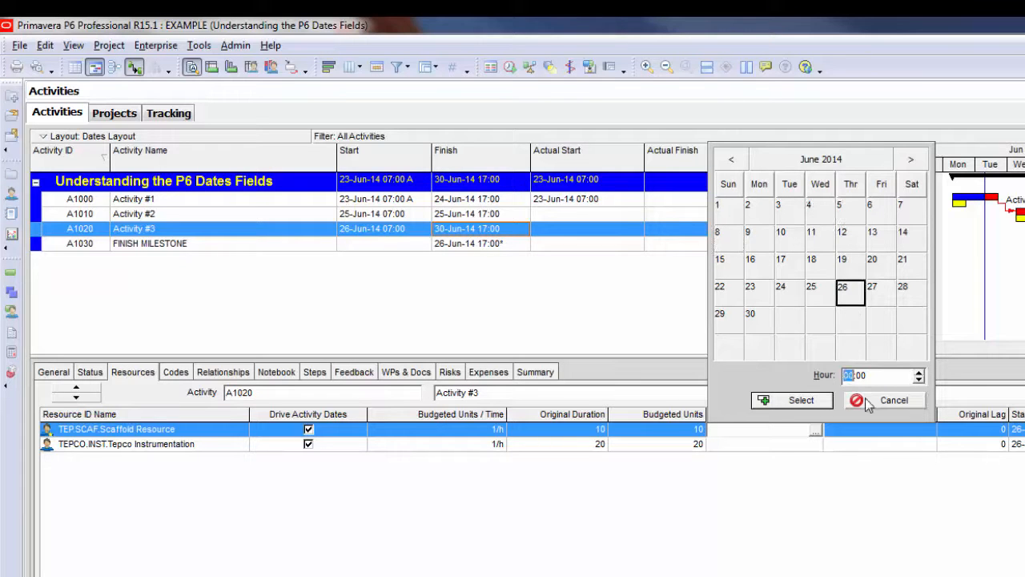
left_click(863, 403)
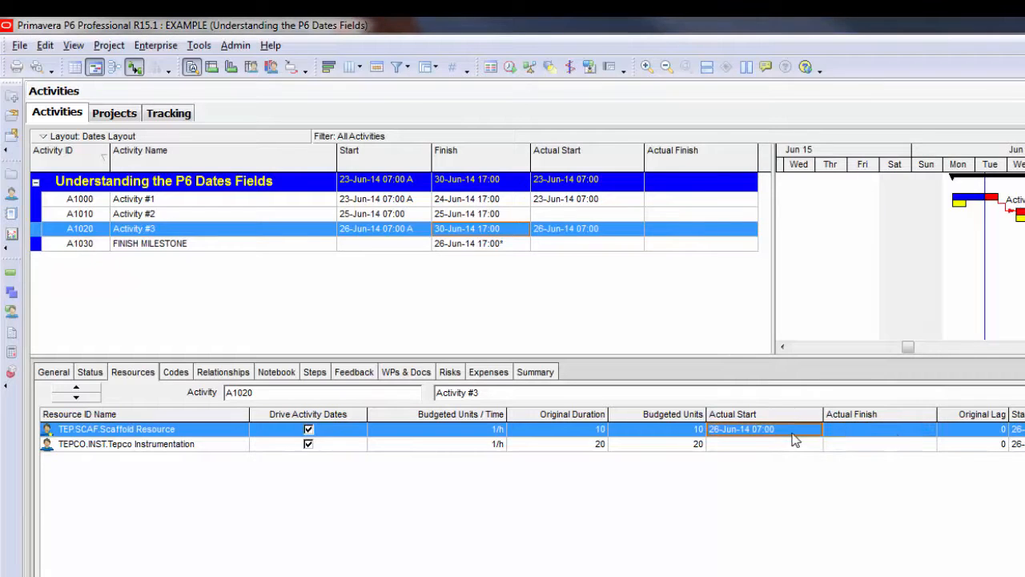
left_click(600, 230)
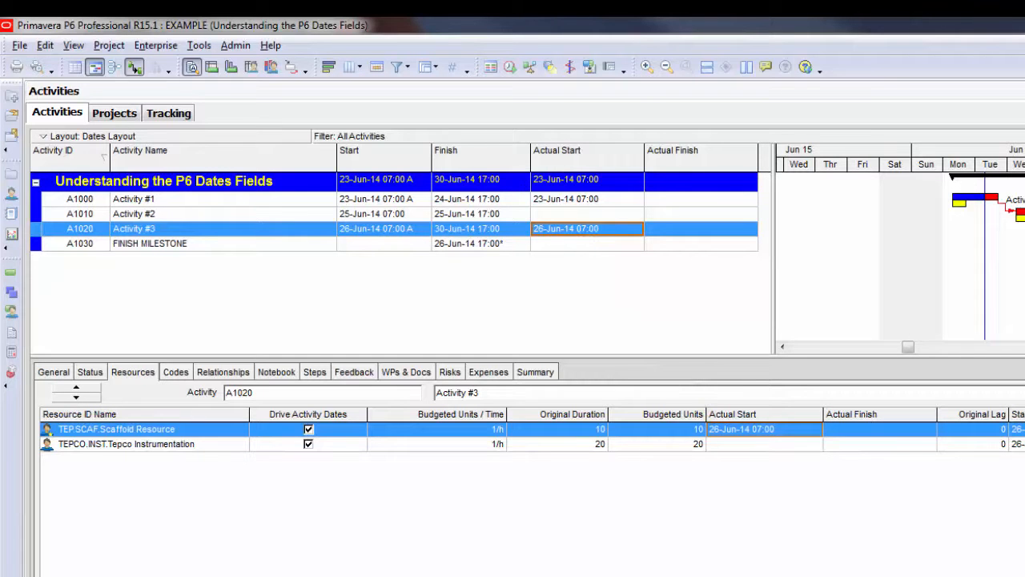
- Set the Scaffold Resource assignment's Actual Finish to 26-Jun-14 12:00 and check Activity #3's actual dates
left_click(915, 430)
left_click(918, 430)
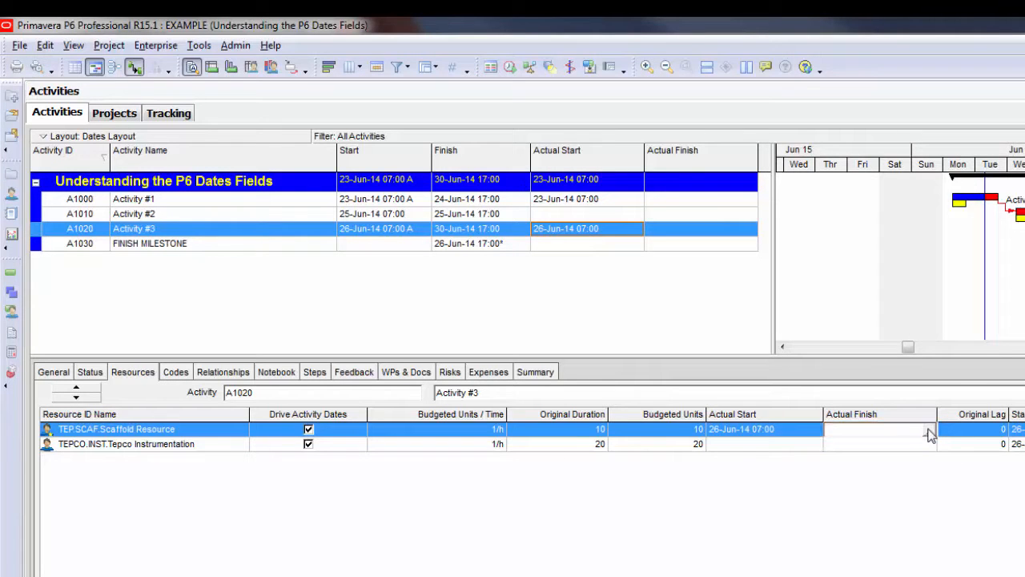
left_click(929, 430)
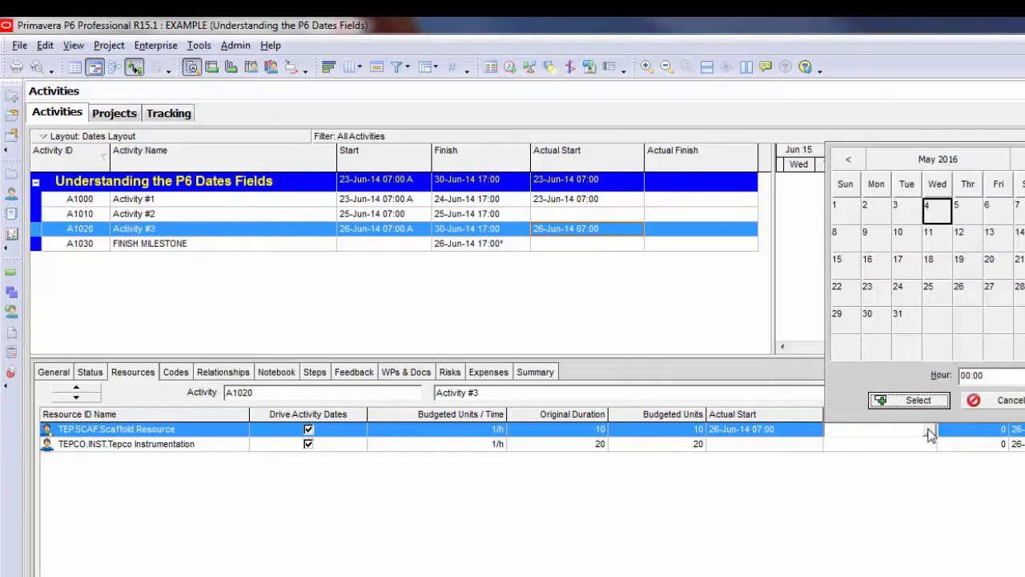
left_click(921, 159)
left_click(850, 159)
left_click(850, 159)
left_click(850, 160)
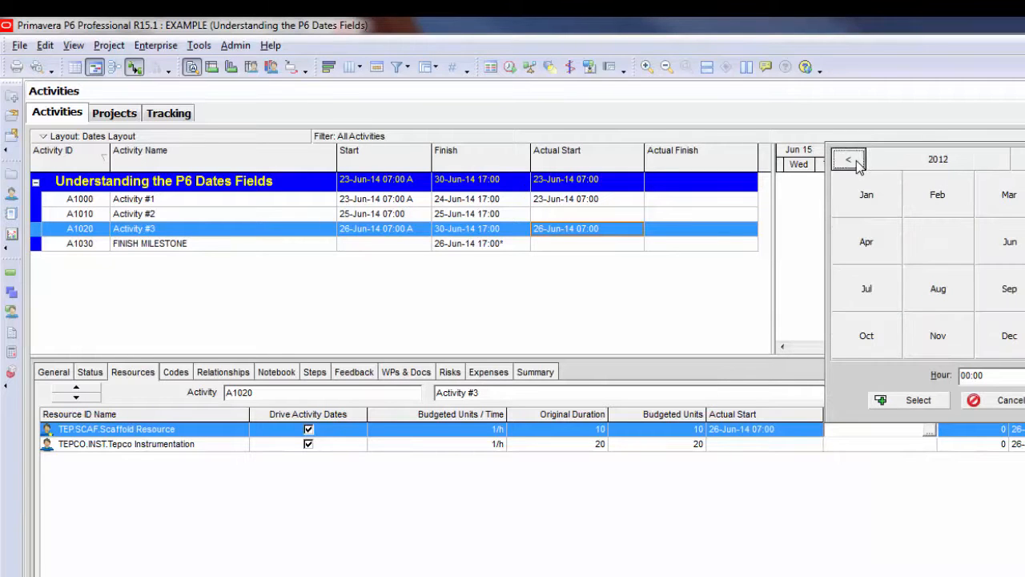
left_click(1017, 160)
left_click(1017, 159)
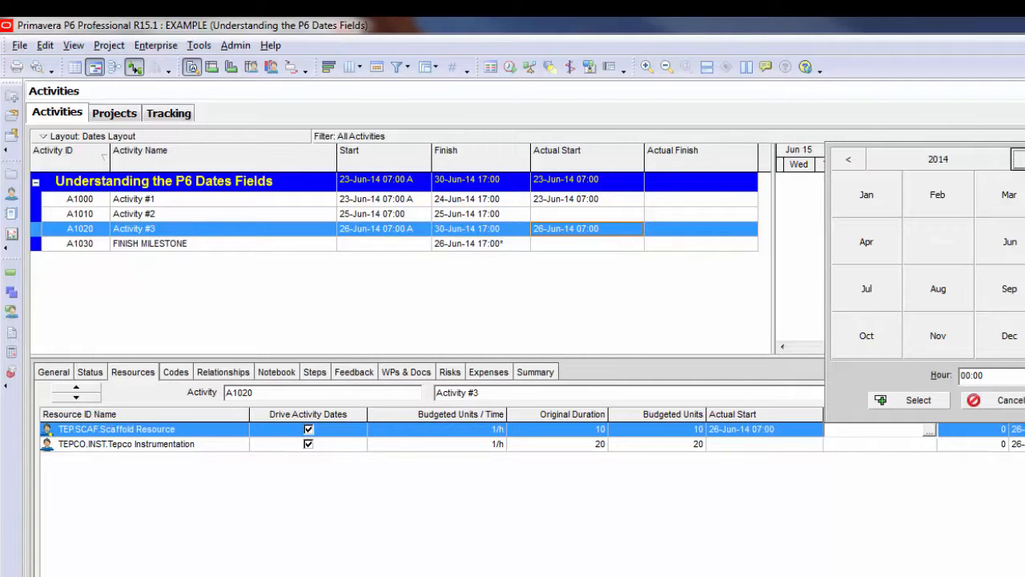
left_click(1011, 242)
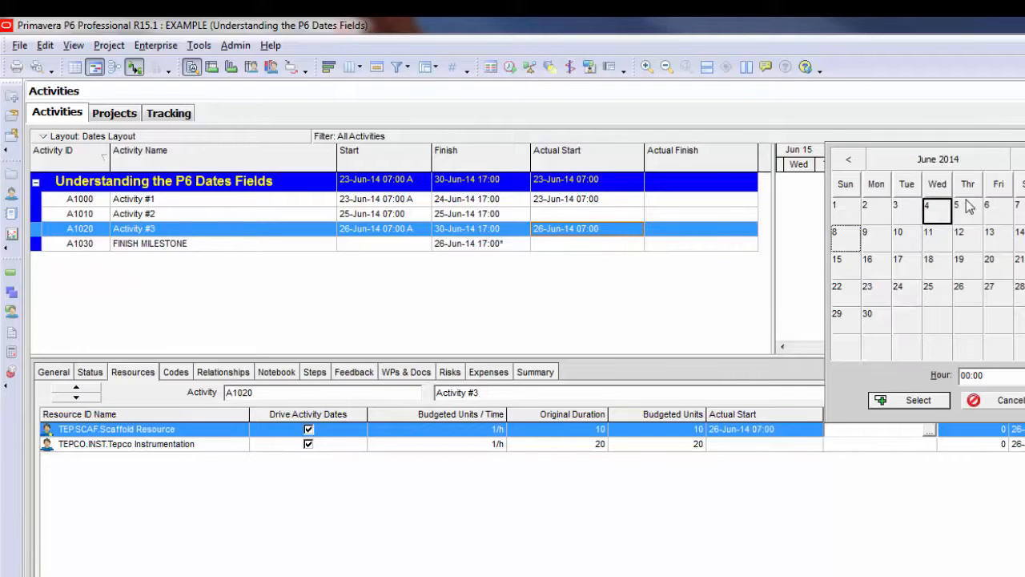
left_click(969, 298)
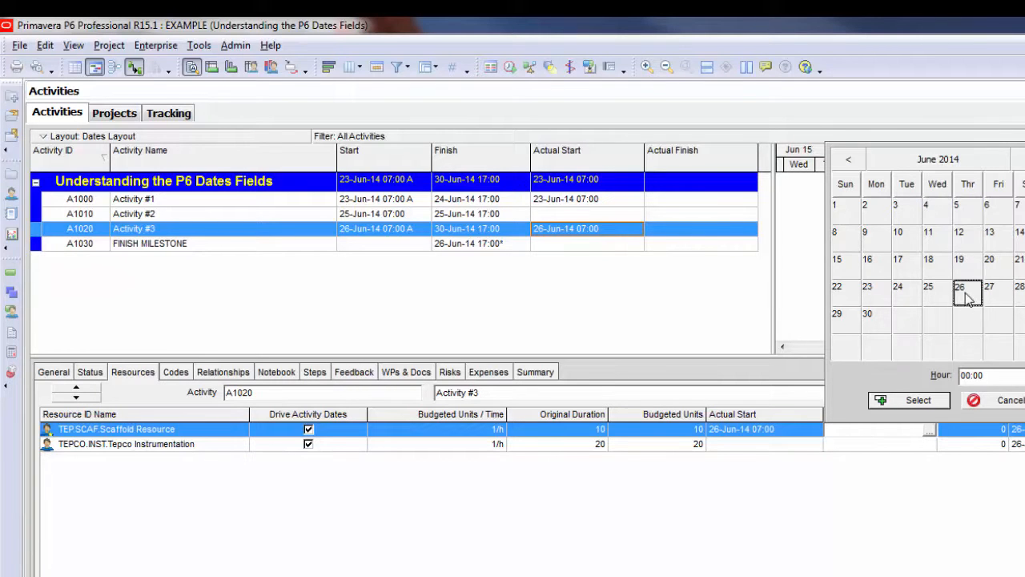
left_click(964, 375)
type("12")
left_click(925, 402)
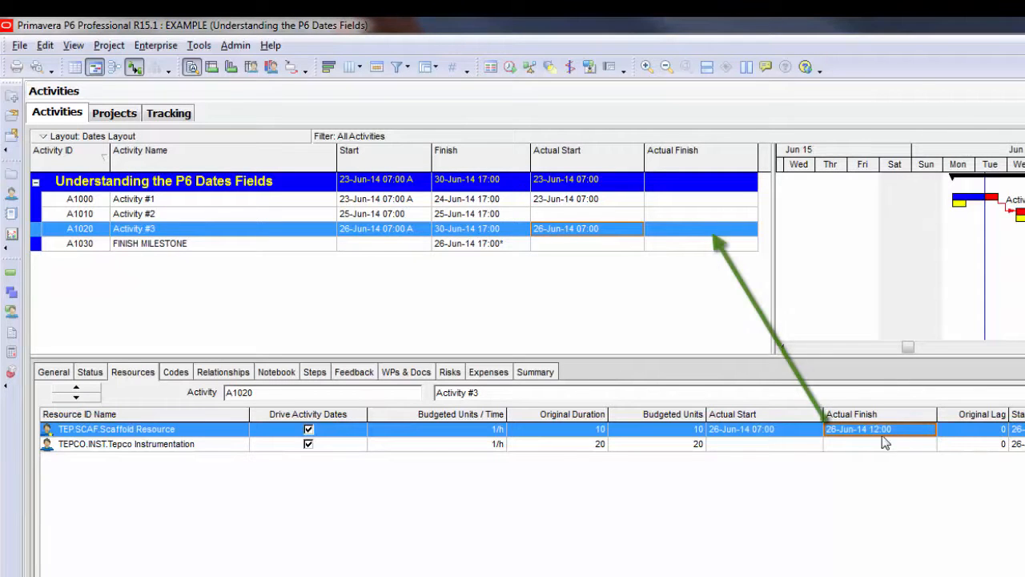
left_click(262, 230)
left_click(619, 229)
left_click(704, 228)
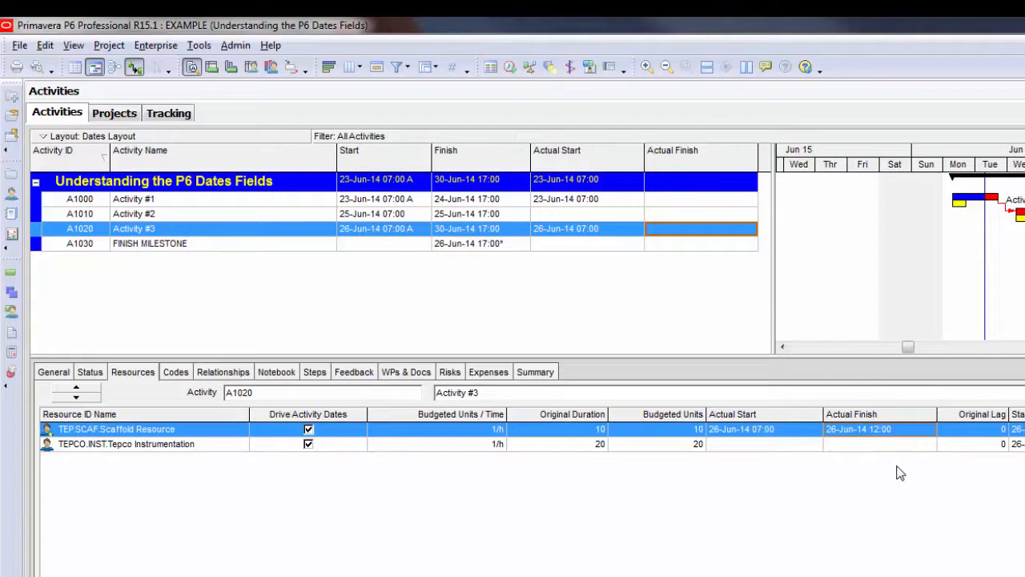
- Set the Tepco Instrumentation assignment's Actual Start to 26-Jun-14 07:00
left_click(804, 447)
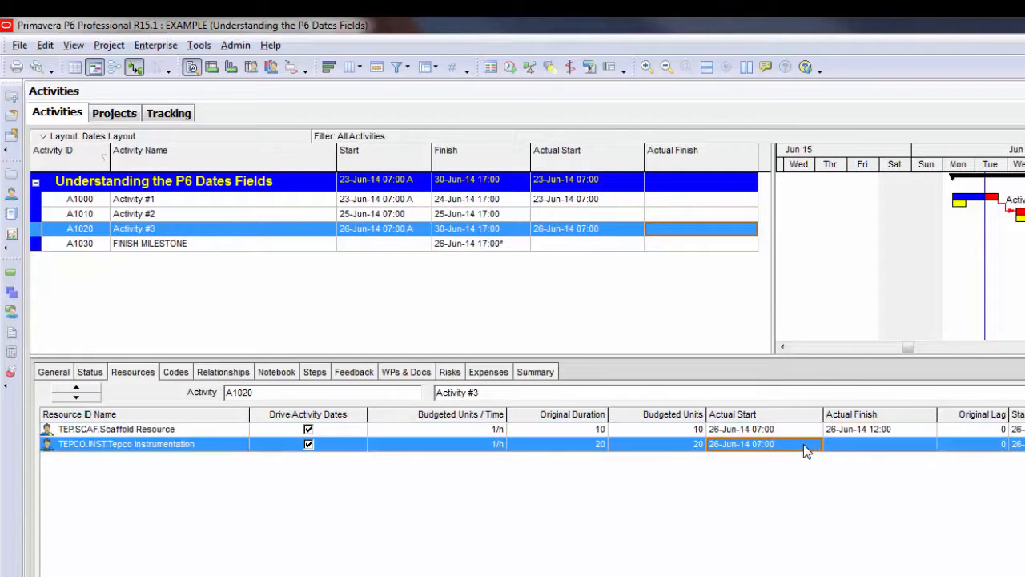
left_click(807, 444)
left_click(815, 444)
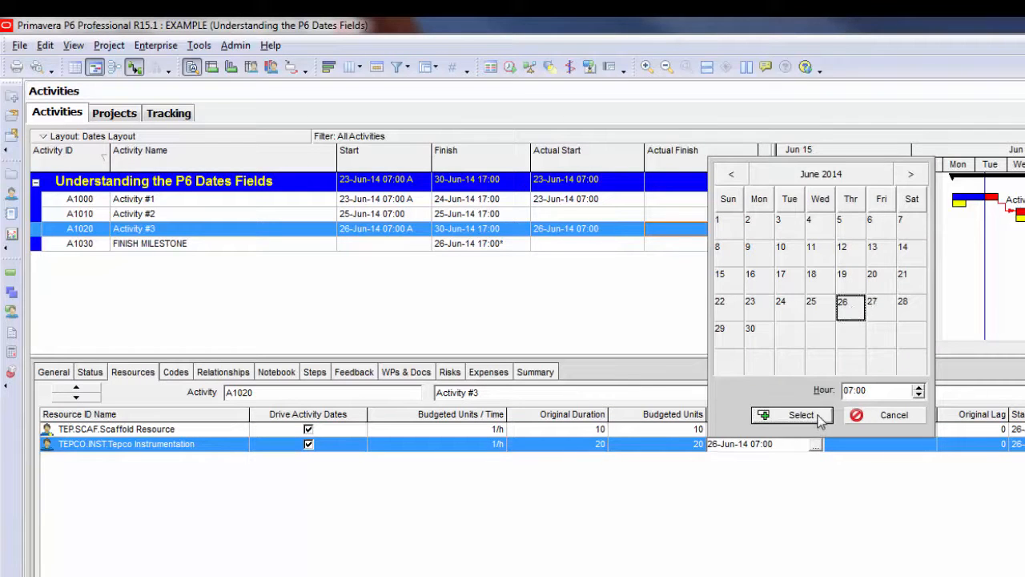
left_click(793, 415)
- Set the Tepco Instrumentation assignment's Actual Finish to 26-Jun-14 17:00 and check Activity #3's Actual Start and Actual Finish
left_click(889, 442)
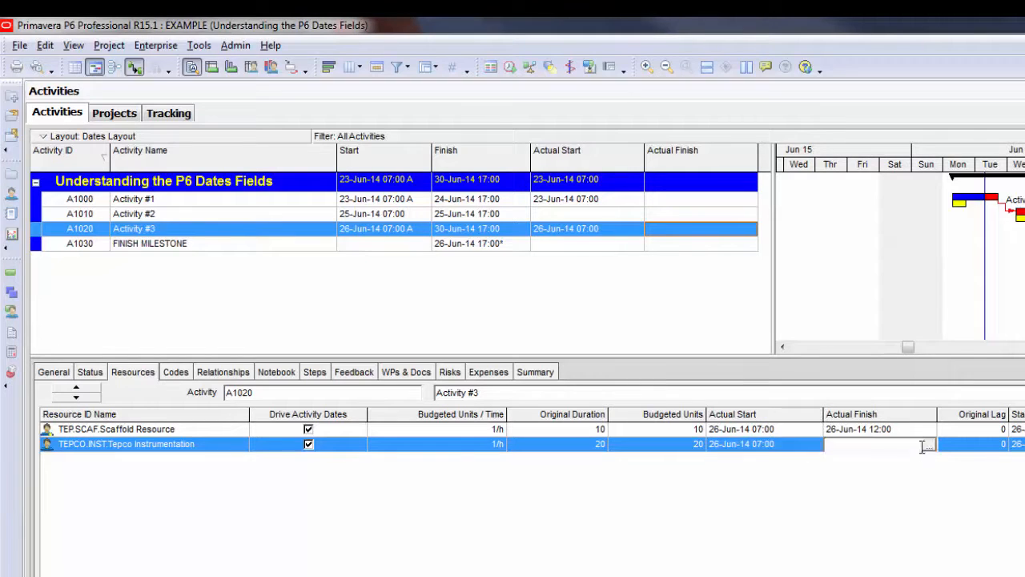
left_click(928, 444)
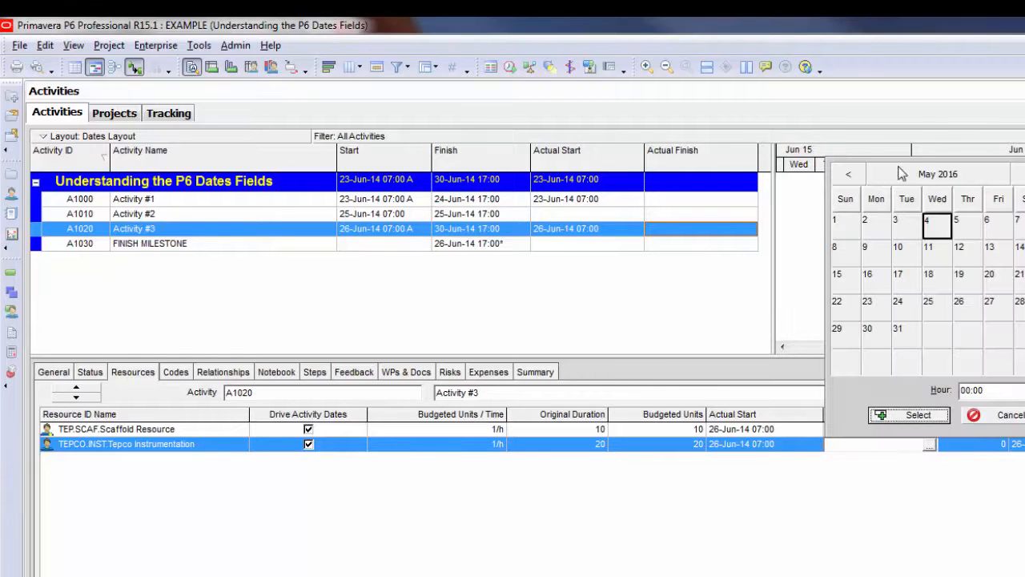
left_click(877, 181)
left_click(848, 175)
left_click(850, 175)
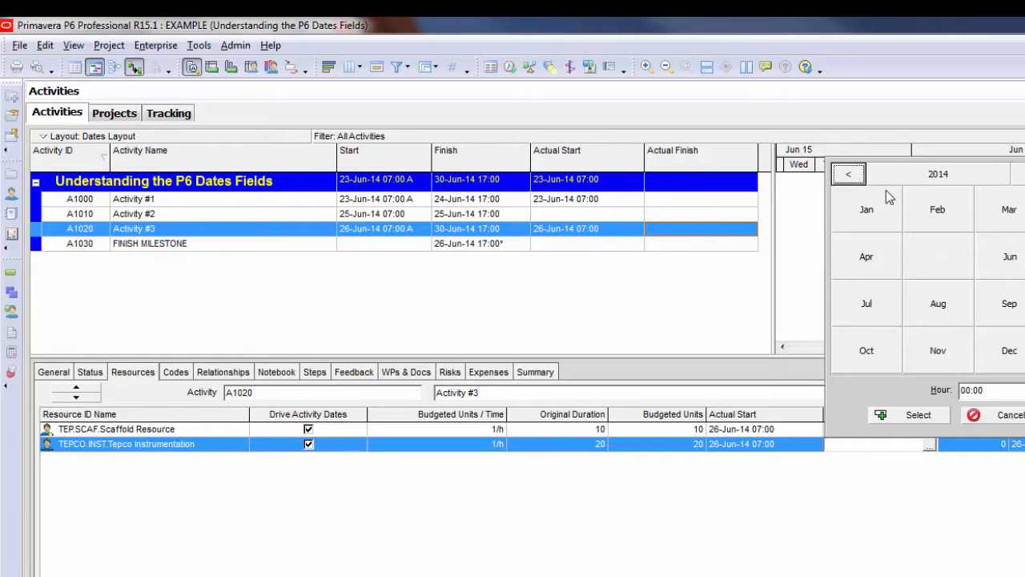
left_click(1014, 270)
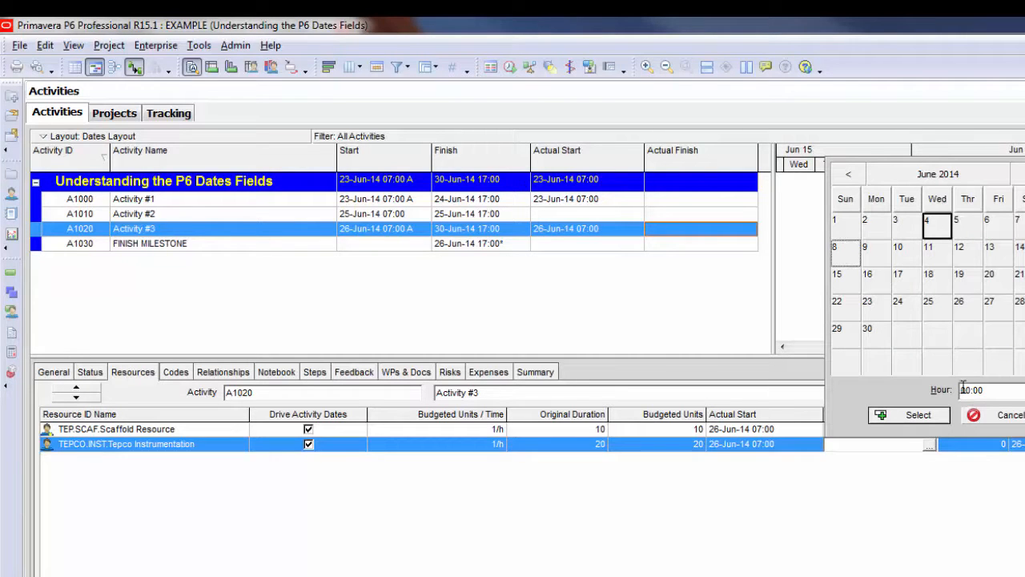
left_click(968, 304)
double_click(968, 390)
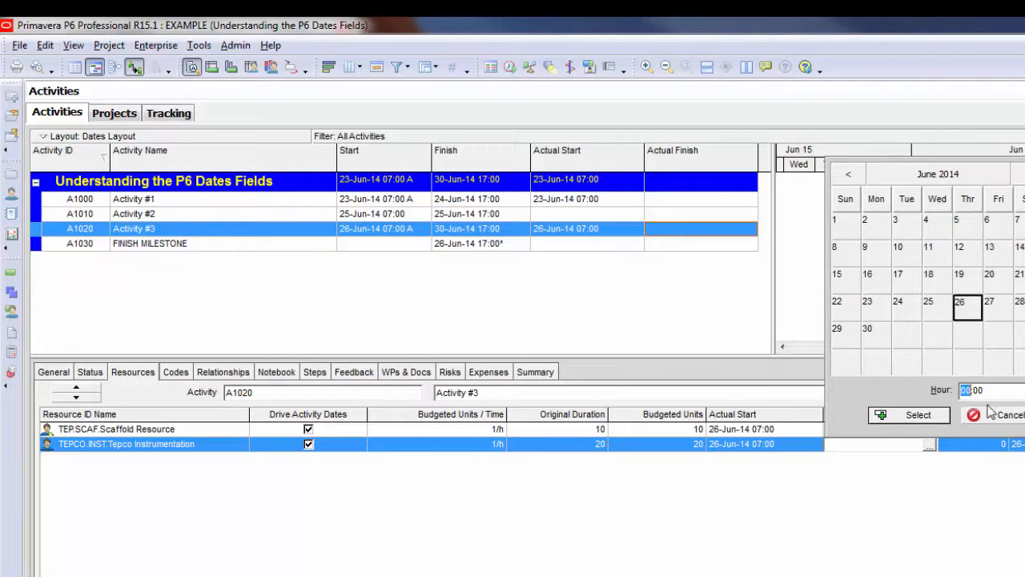
type("17")
left_click(883, 417)
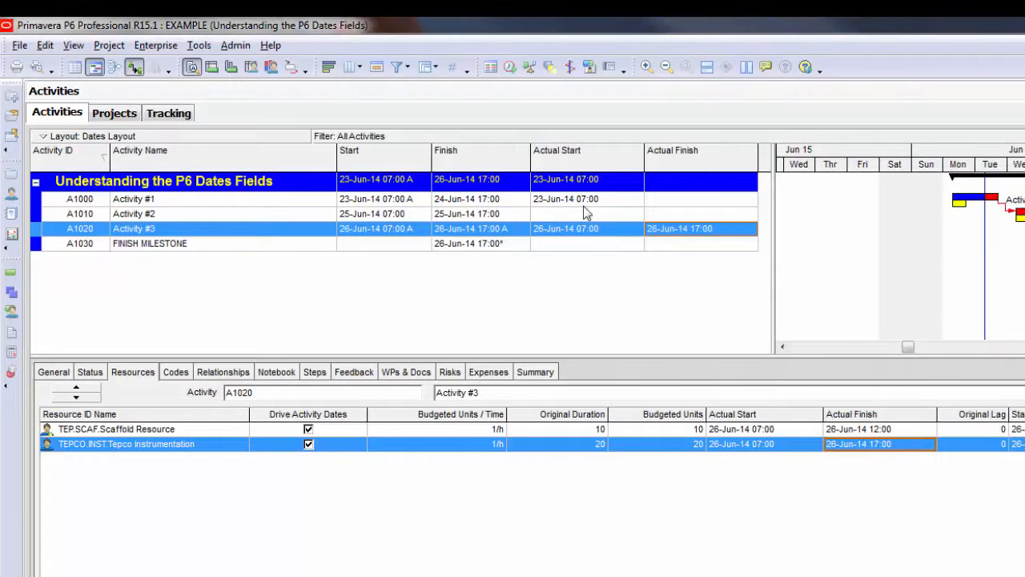
left_click(613, 231)
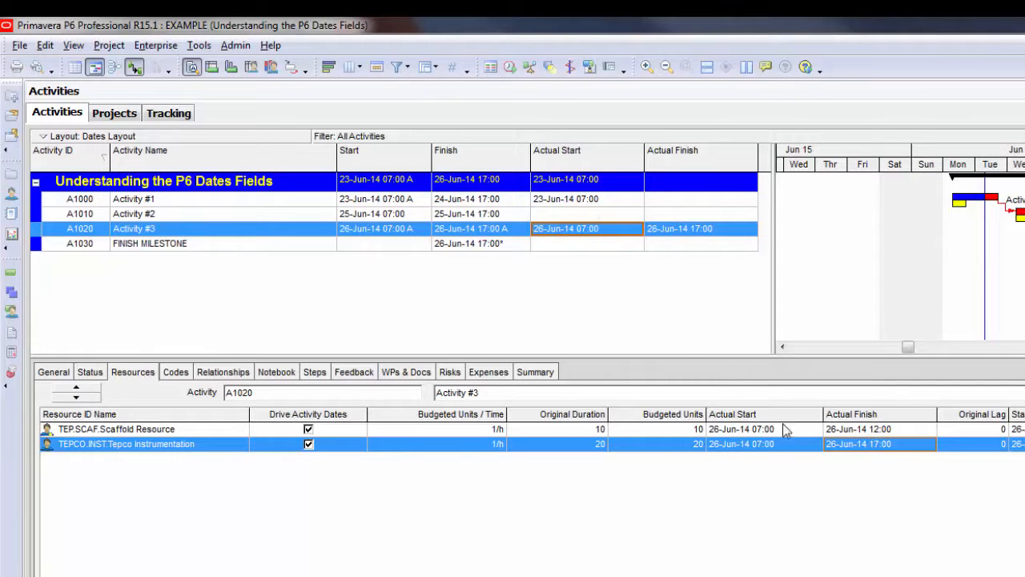
left_click(700, 228)
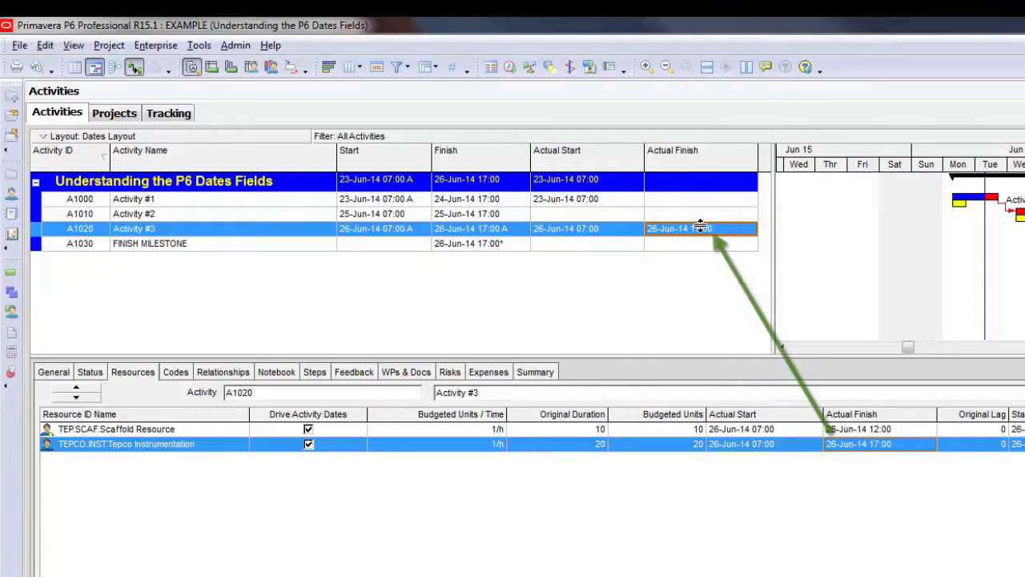